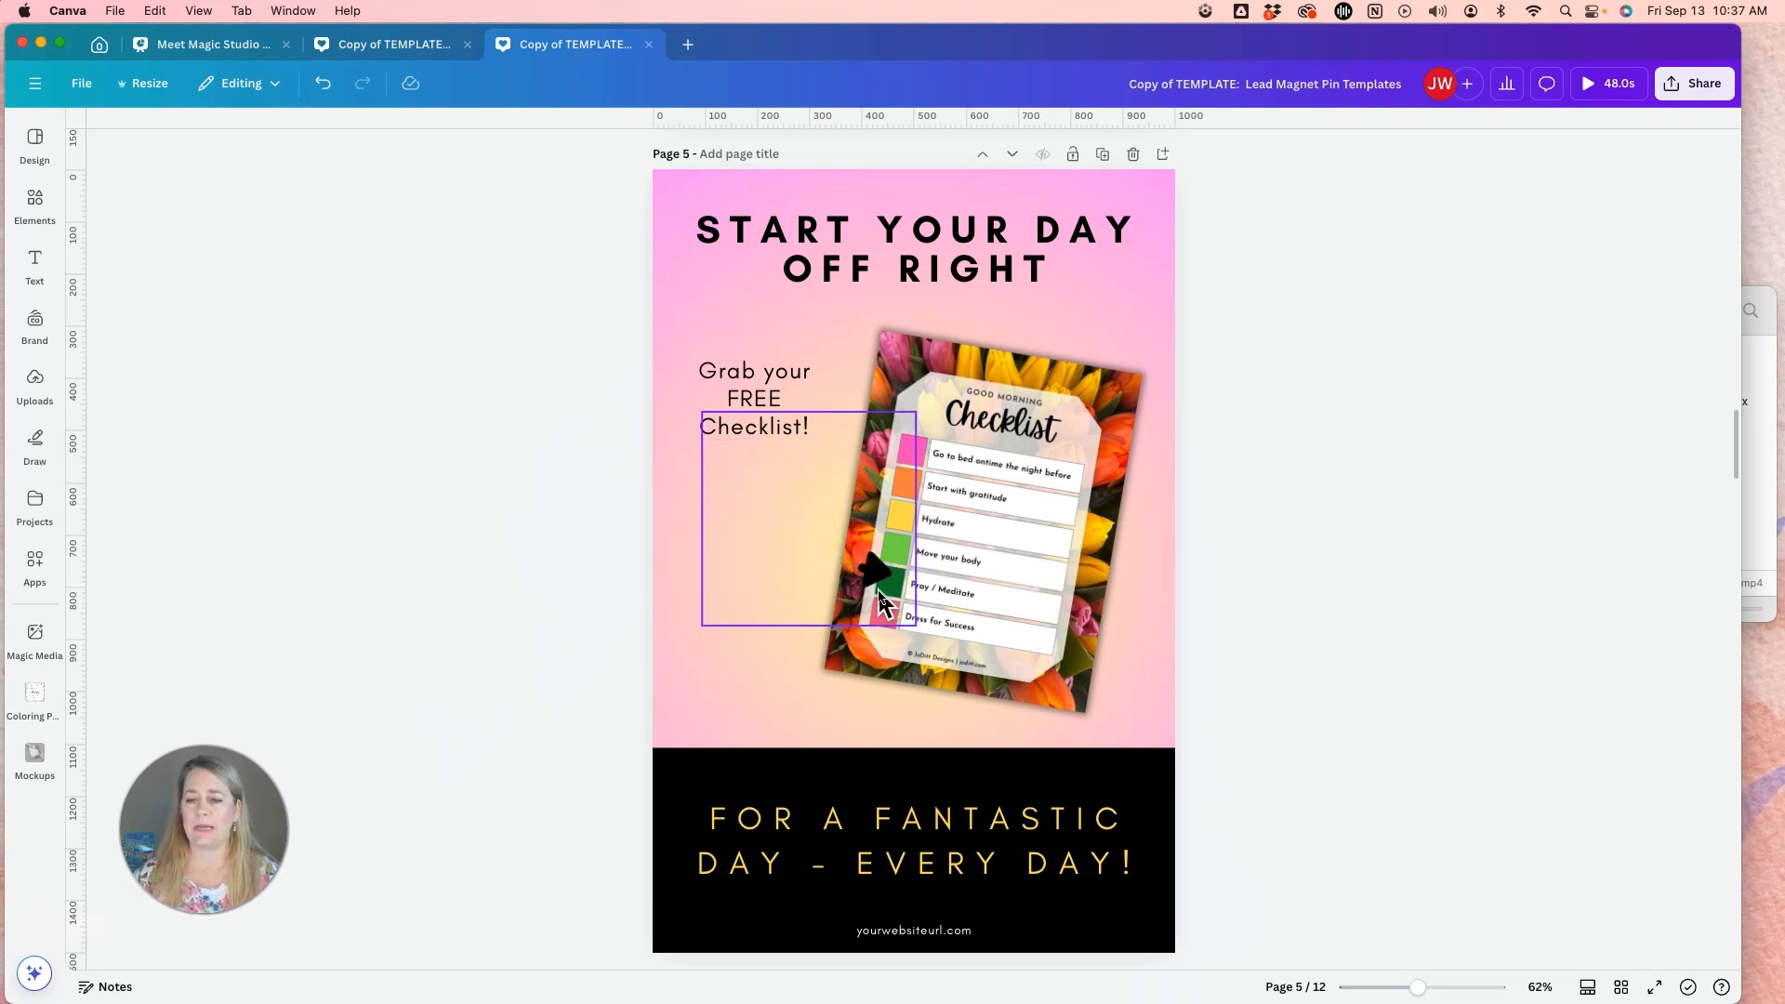
- Select the background of page 5 and open its page animation options
left_click(679, 578)
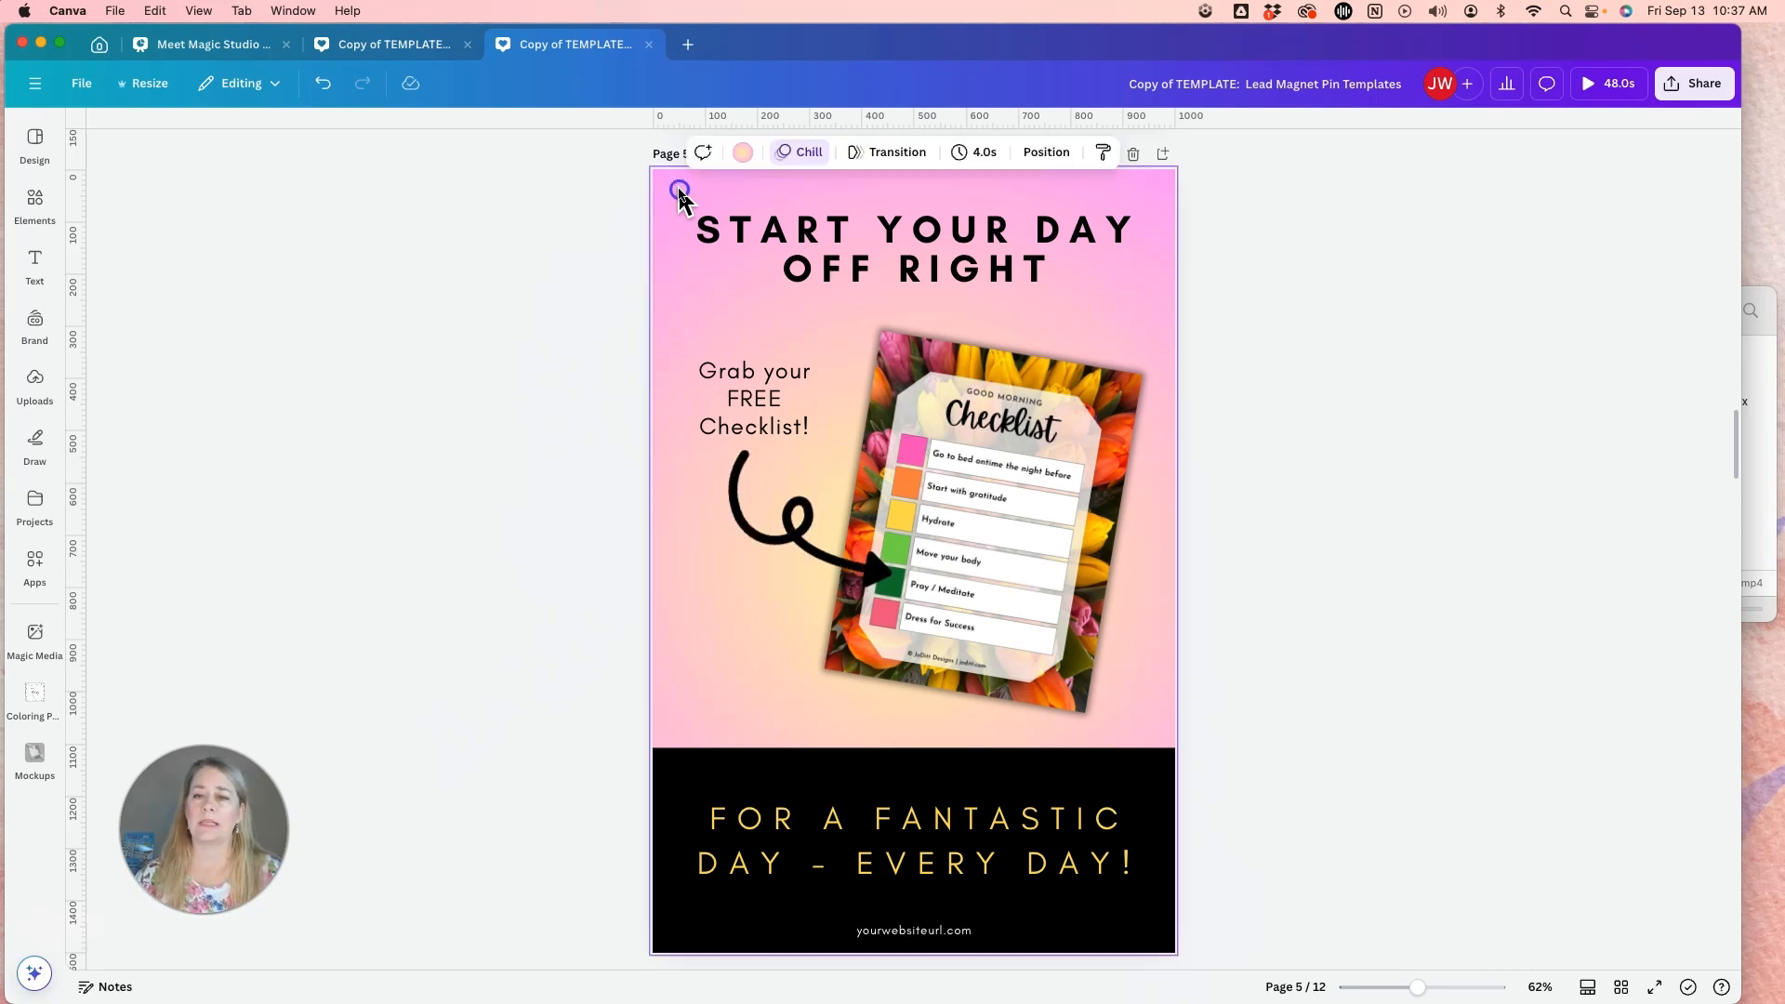
left_click(654, 199)
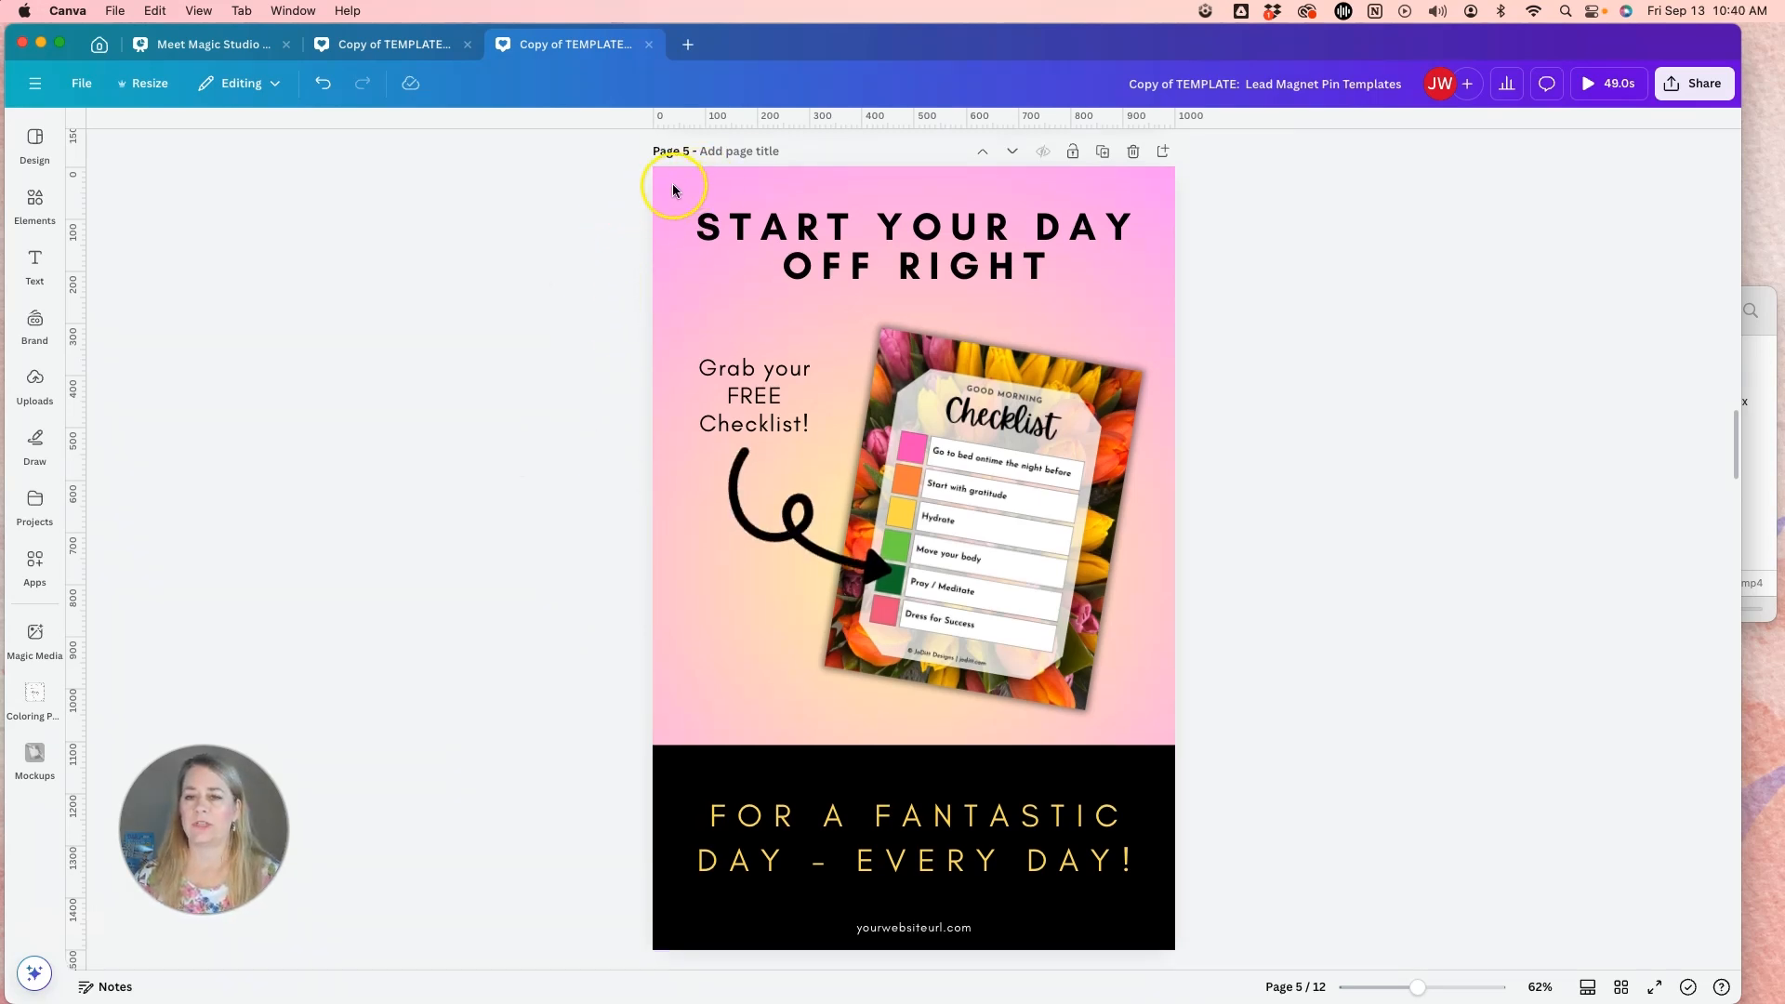
left_click(673, 190)
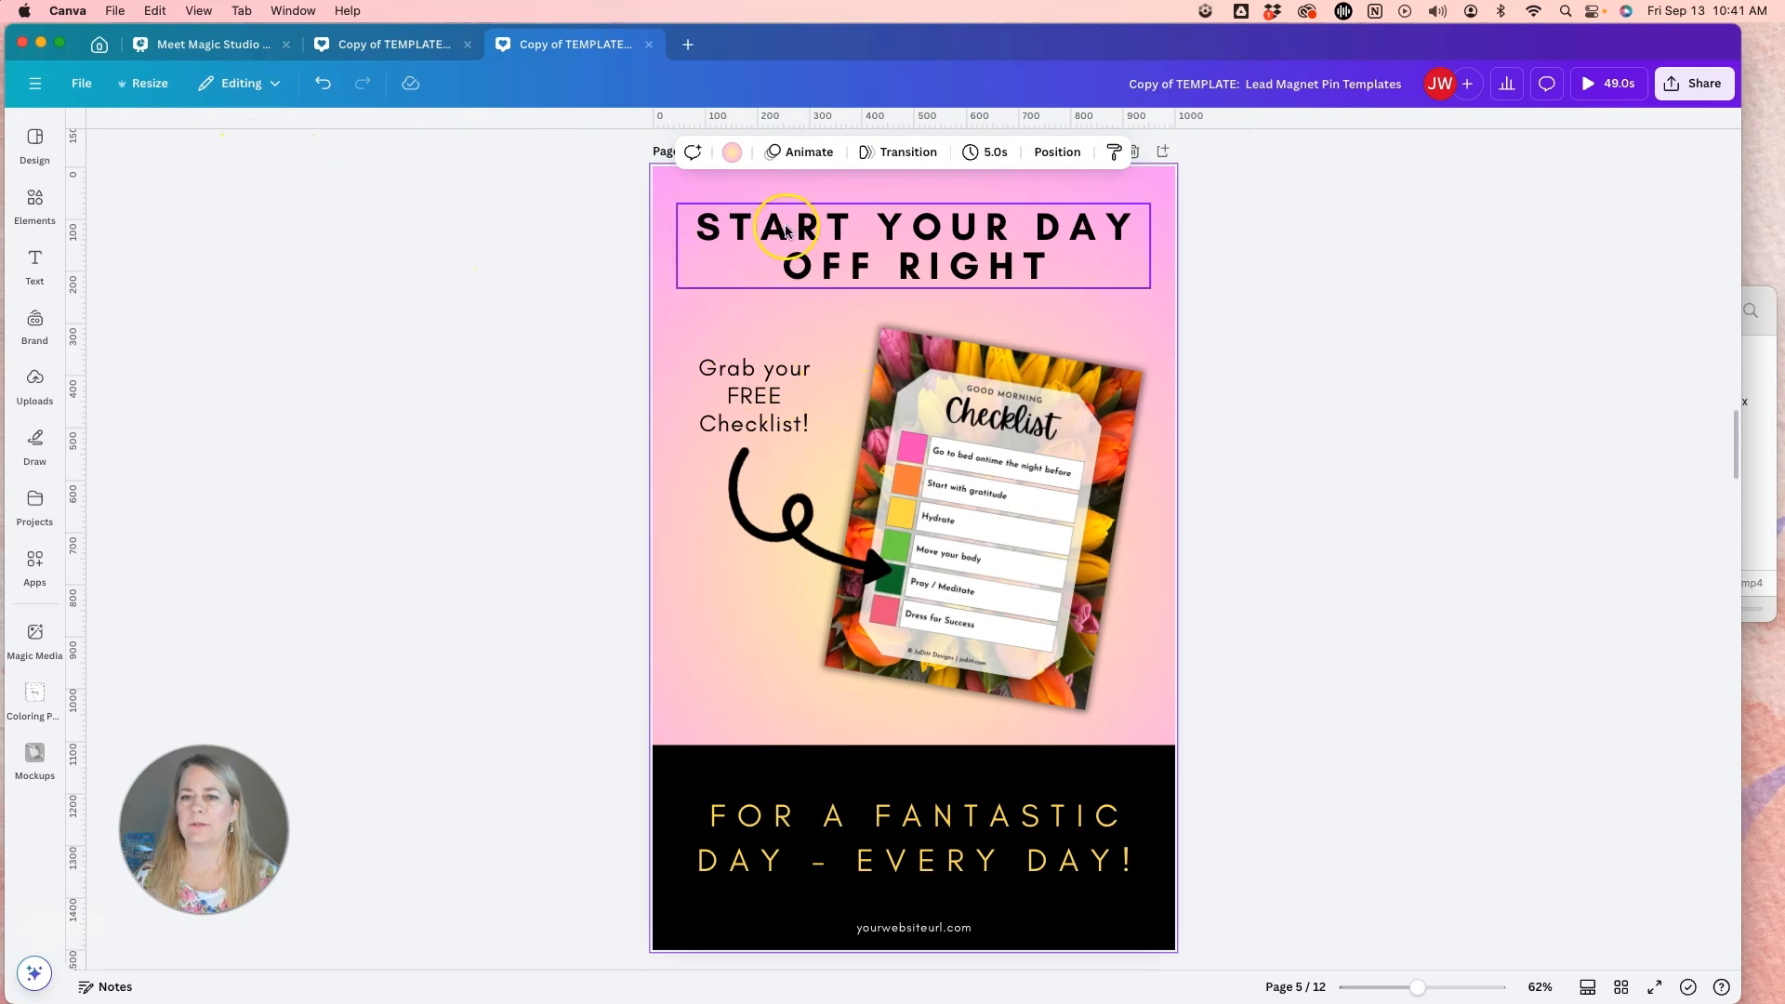
left_click(808, 158)
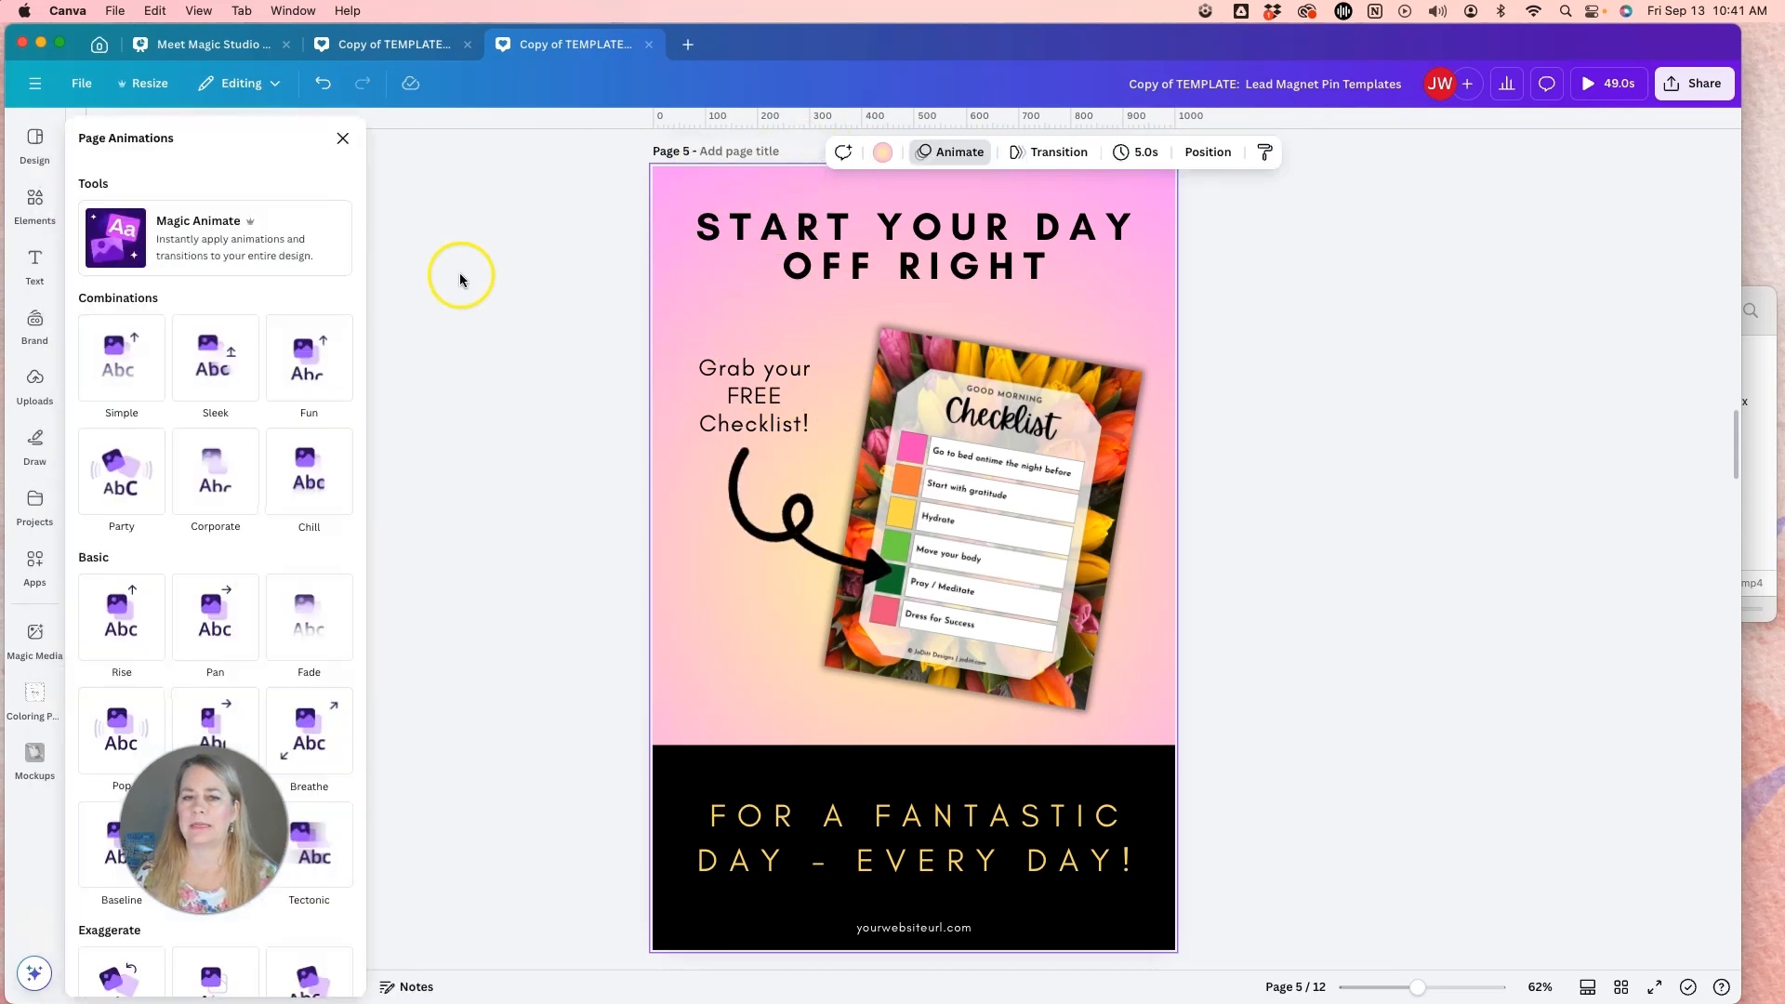
- Preview the Simple, Sleek, Fun, Party, Corporate and Chill combination animations on page 5
left_click(115, 369)
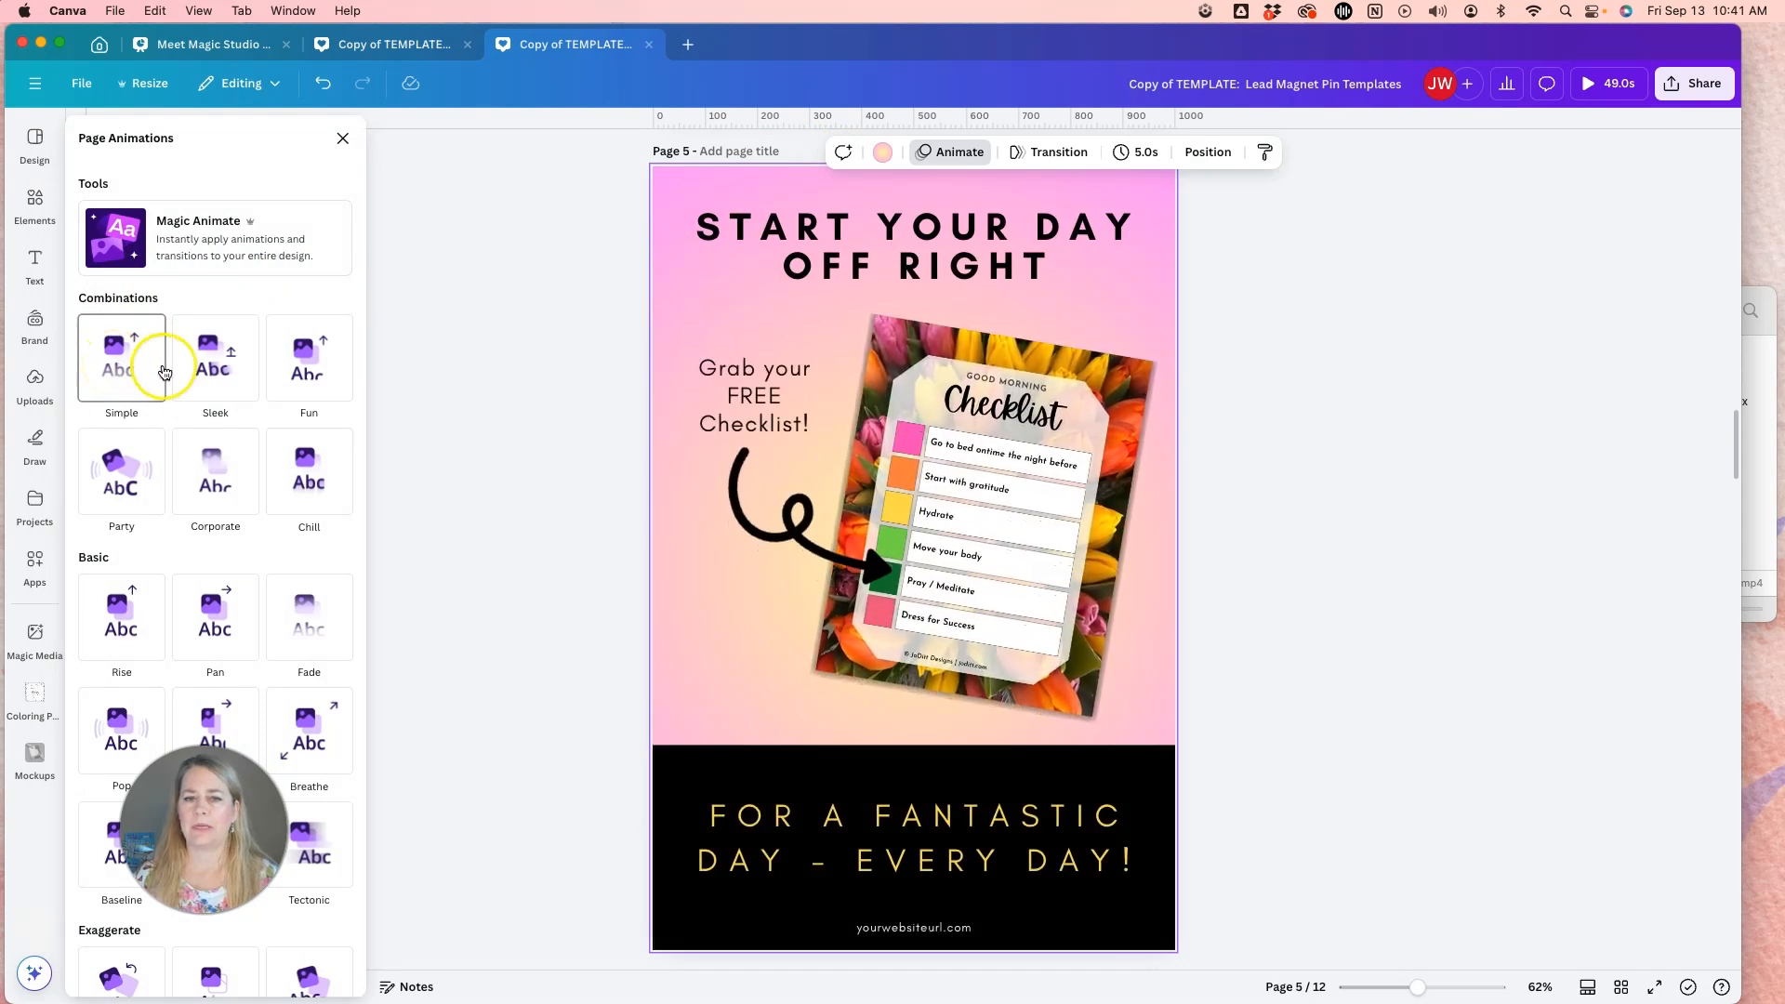
left_click(219, 365)
left_click(307, 370)
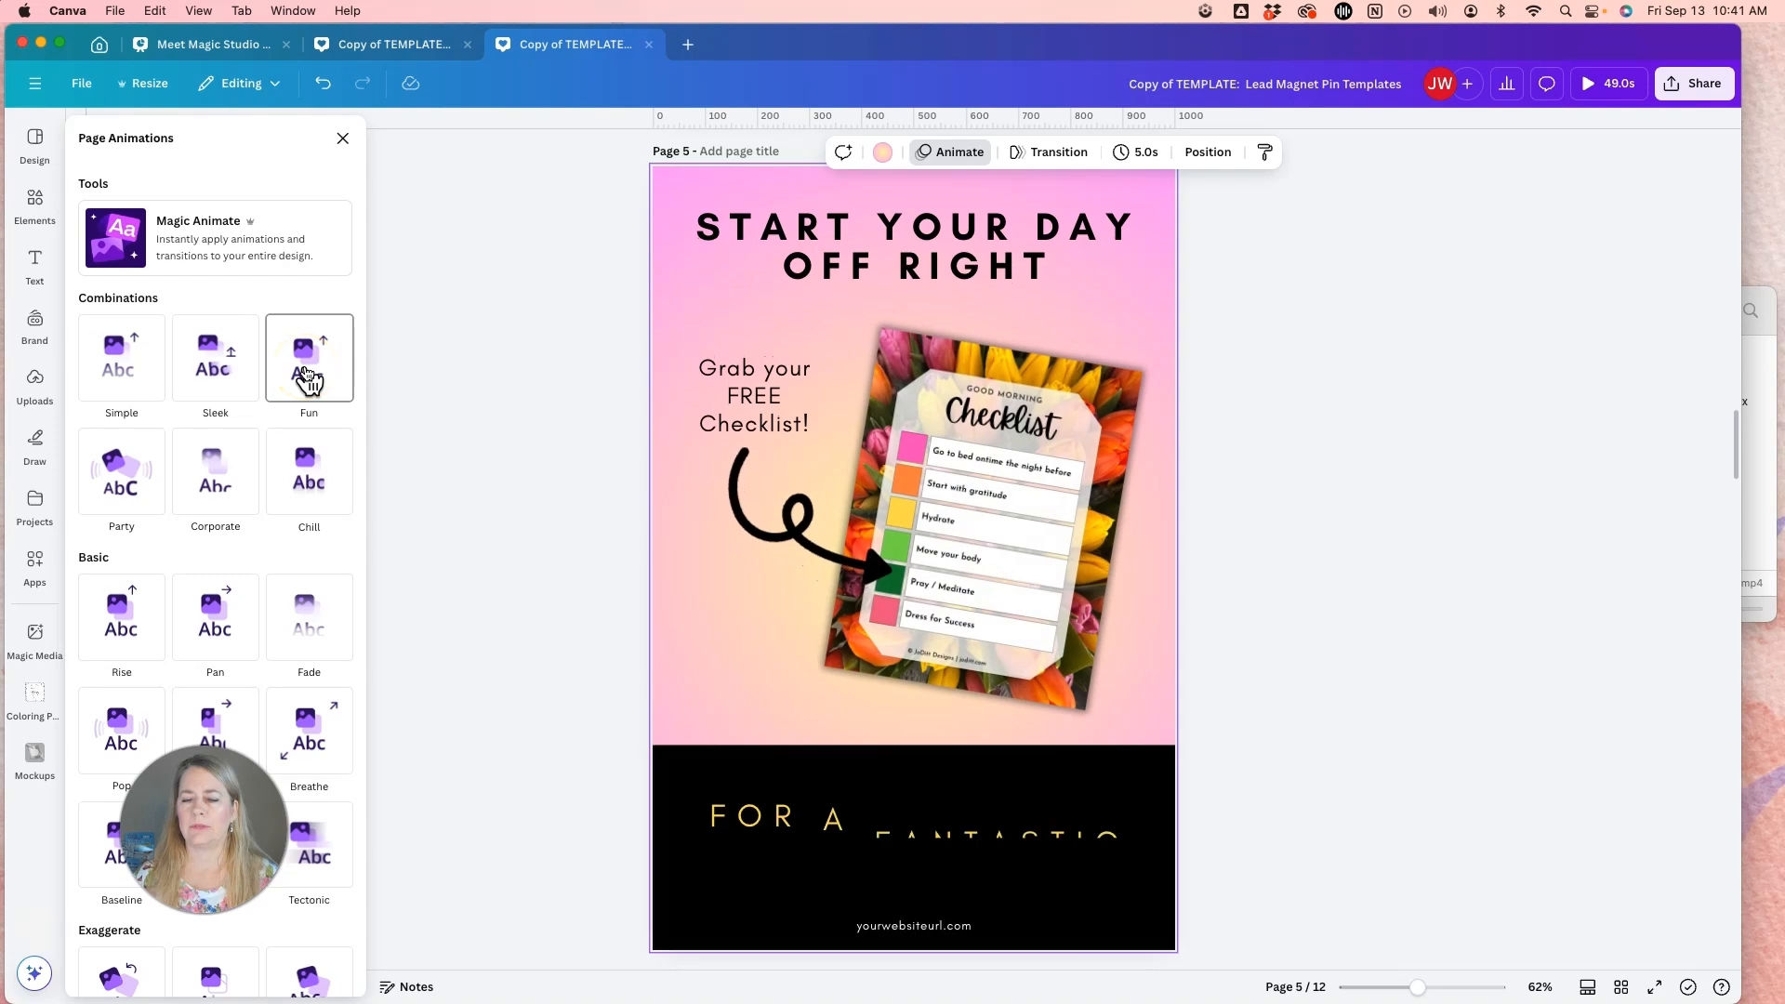
left_click(118, 476)
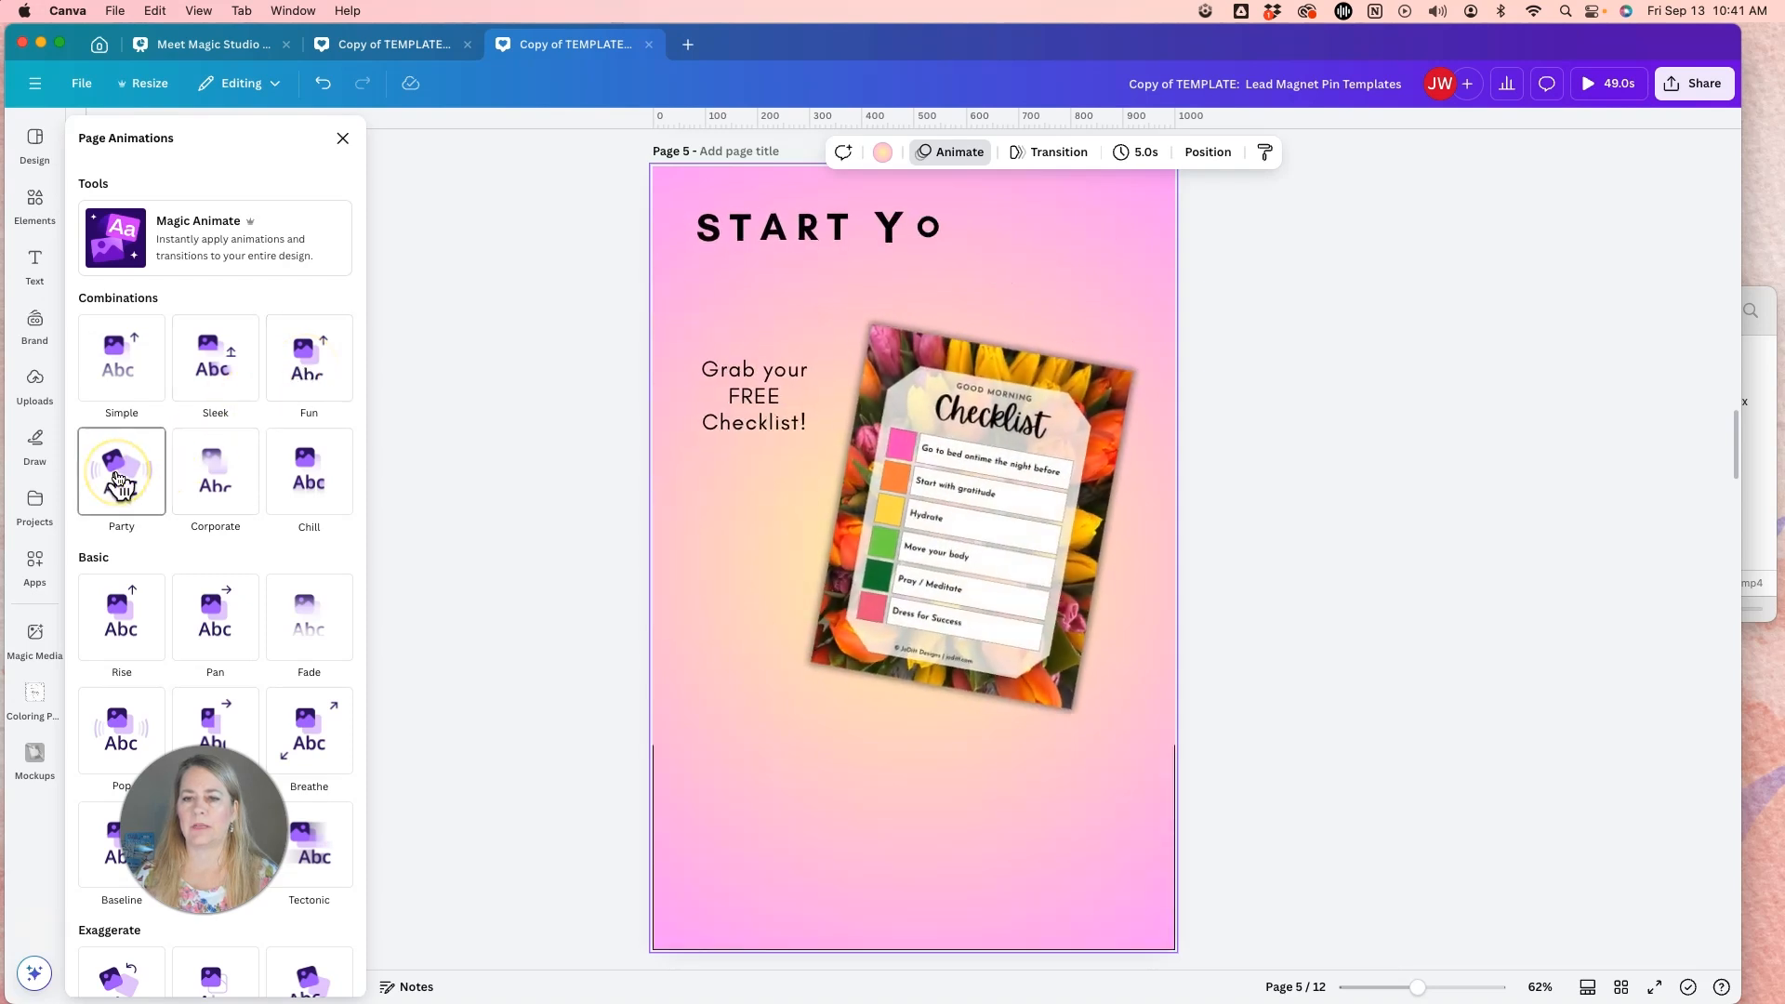
left_click(216, 490)
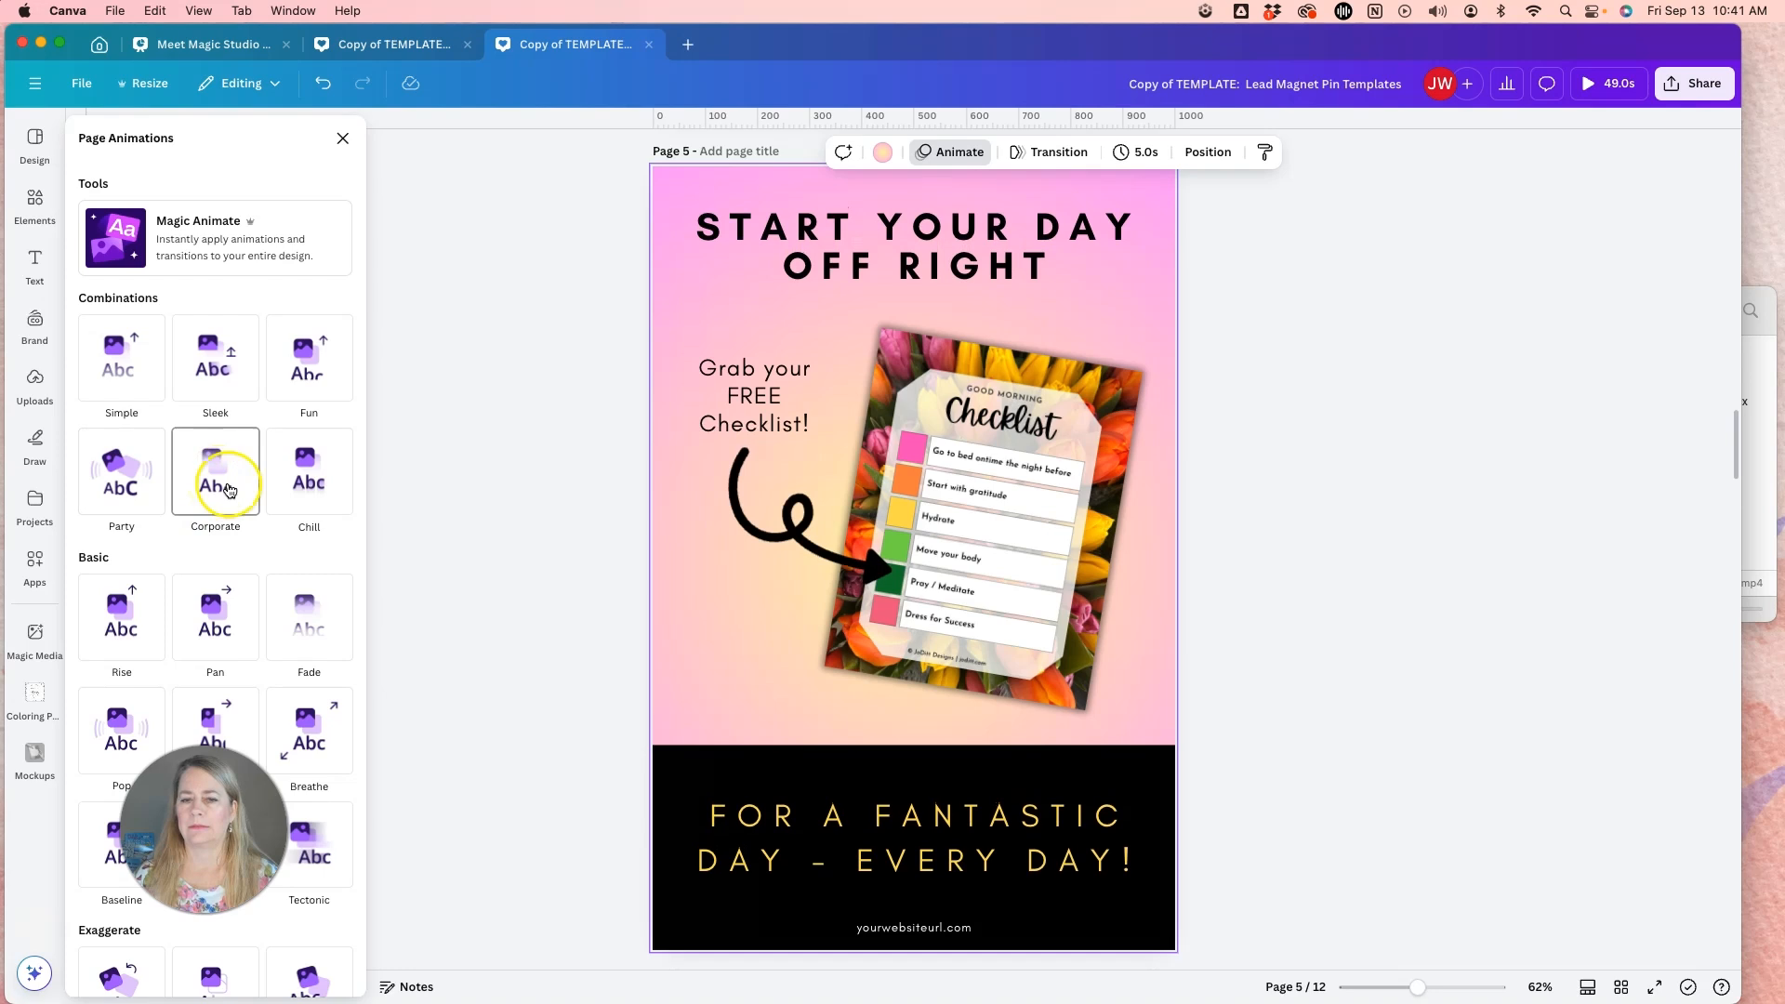
left_click(311, 476)
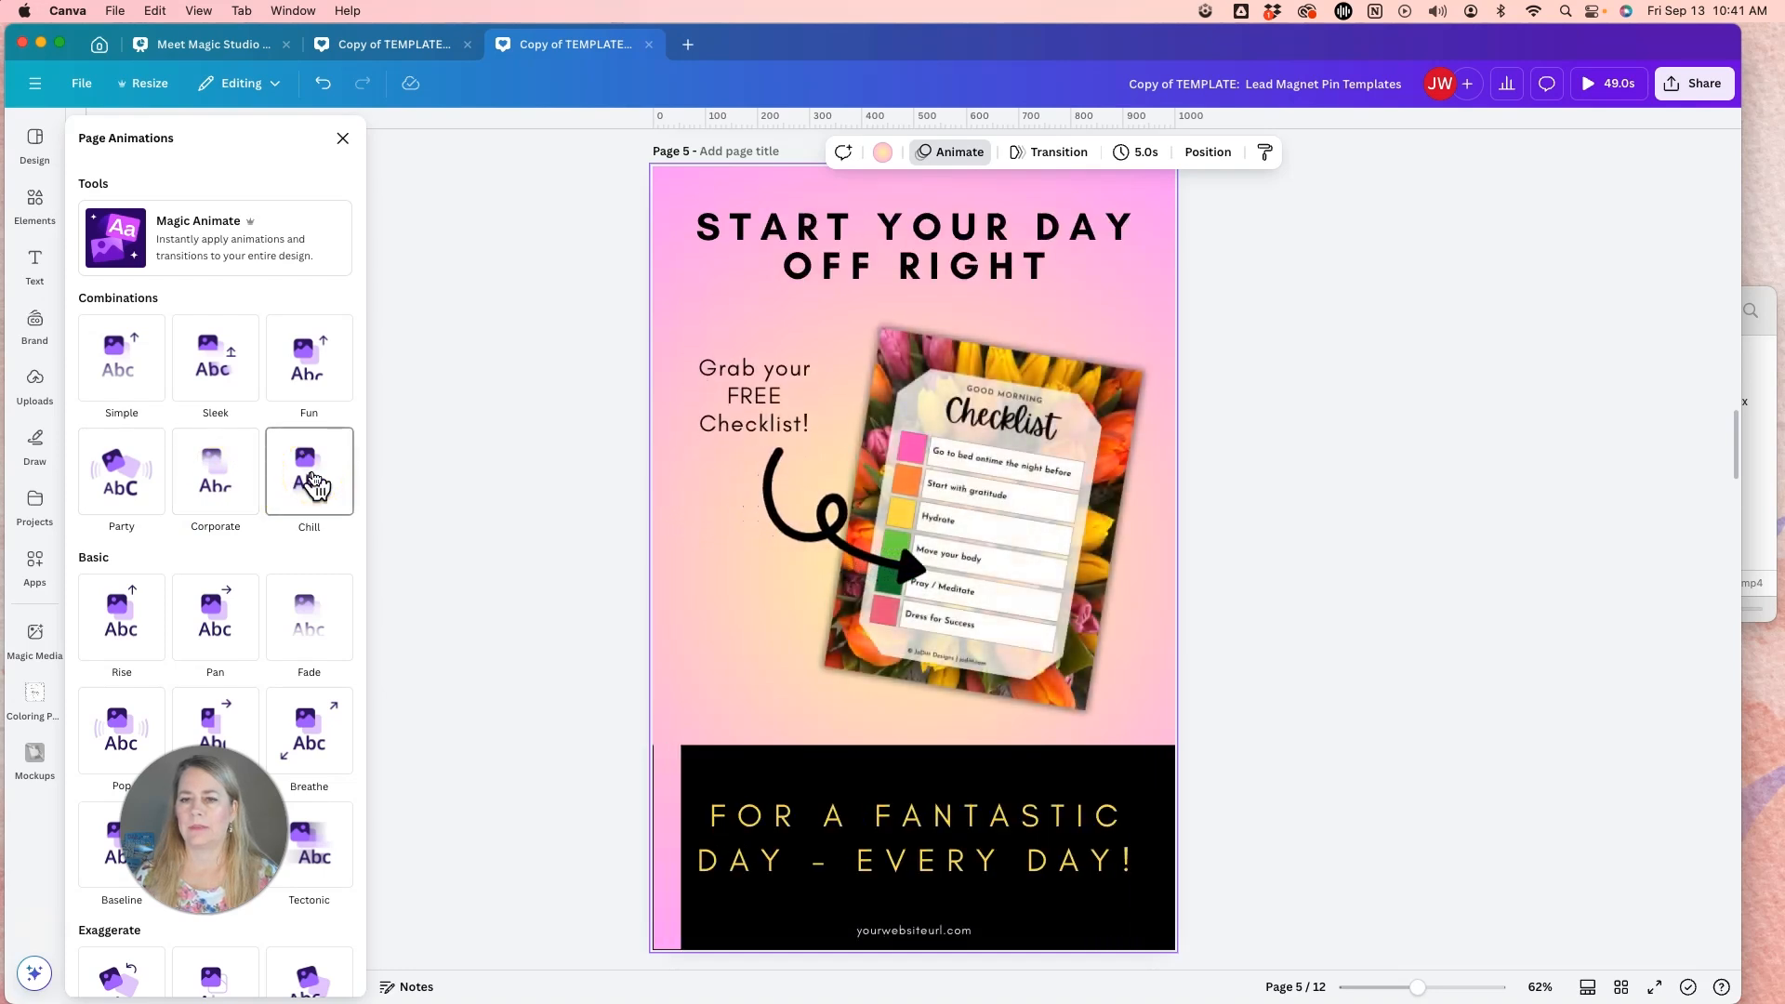
- Apply the Chill animation to page 5 and set it to animate on enter only
left_click(314, 481)
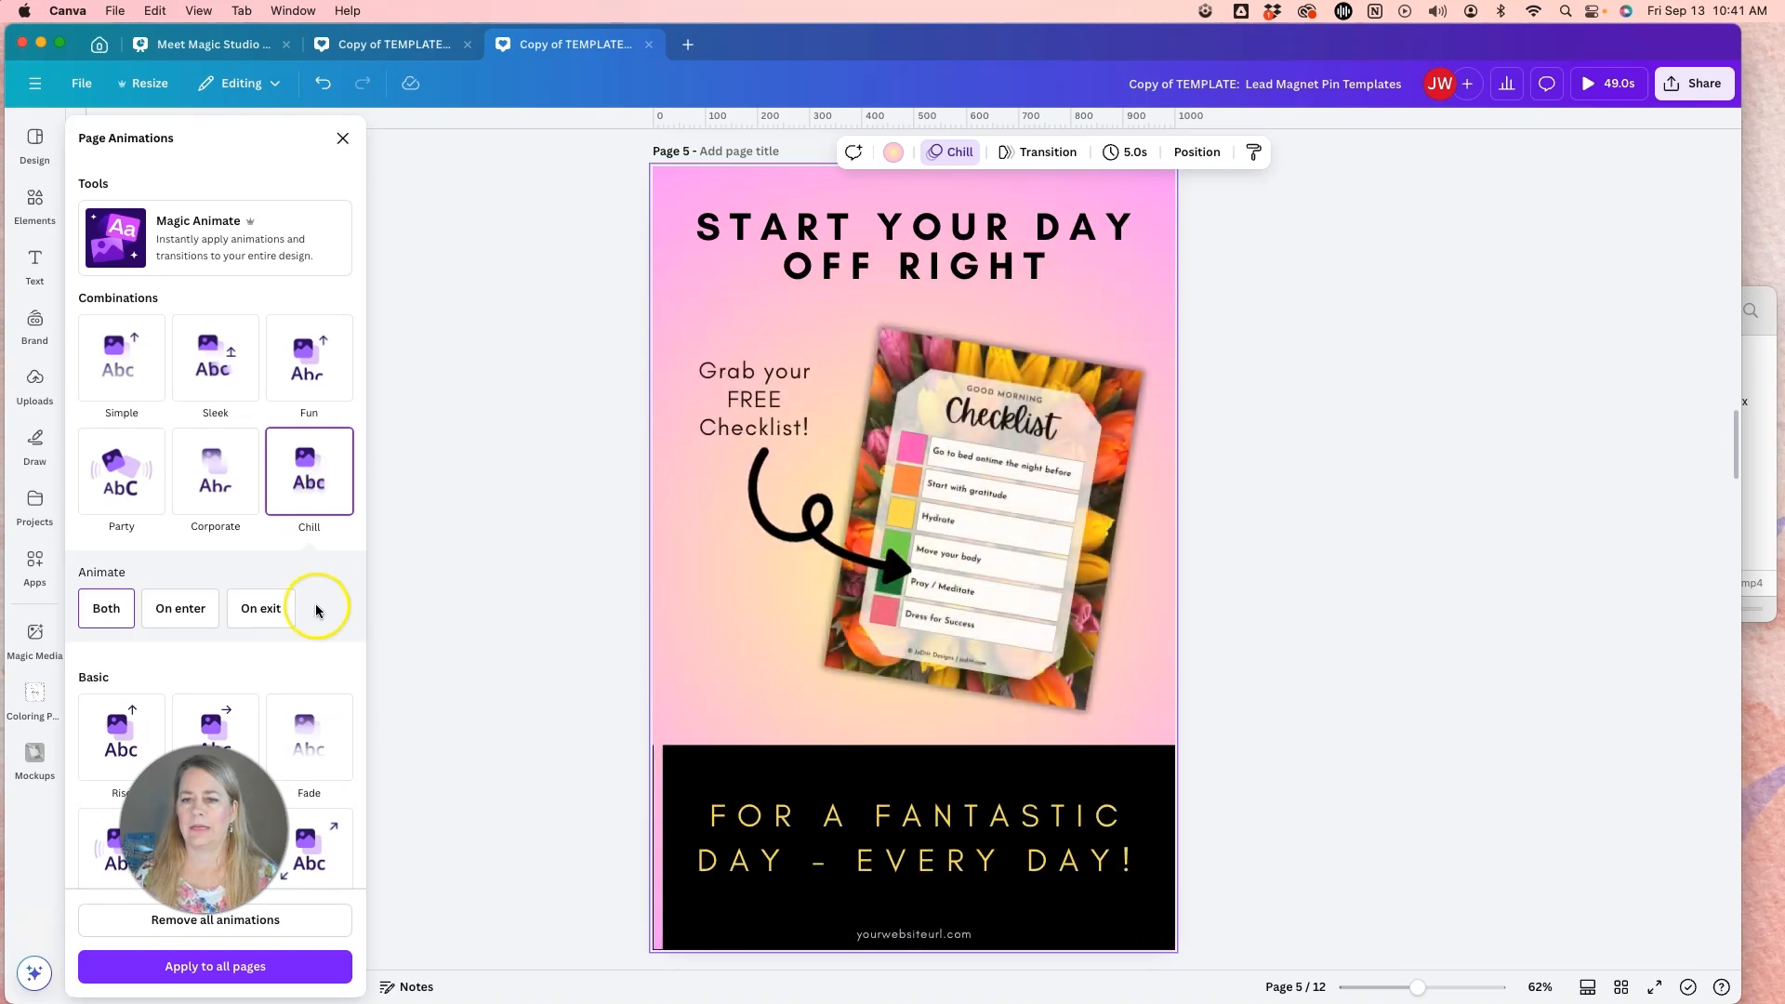
left_click(102, 615)
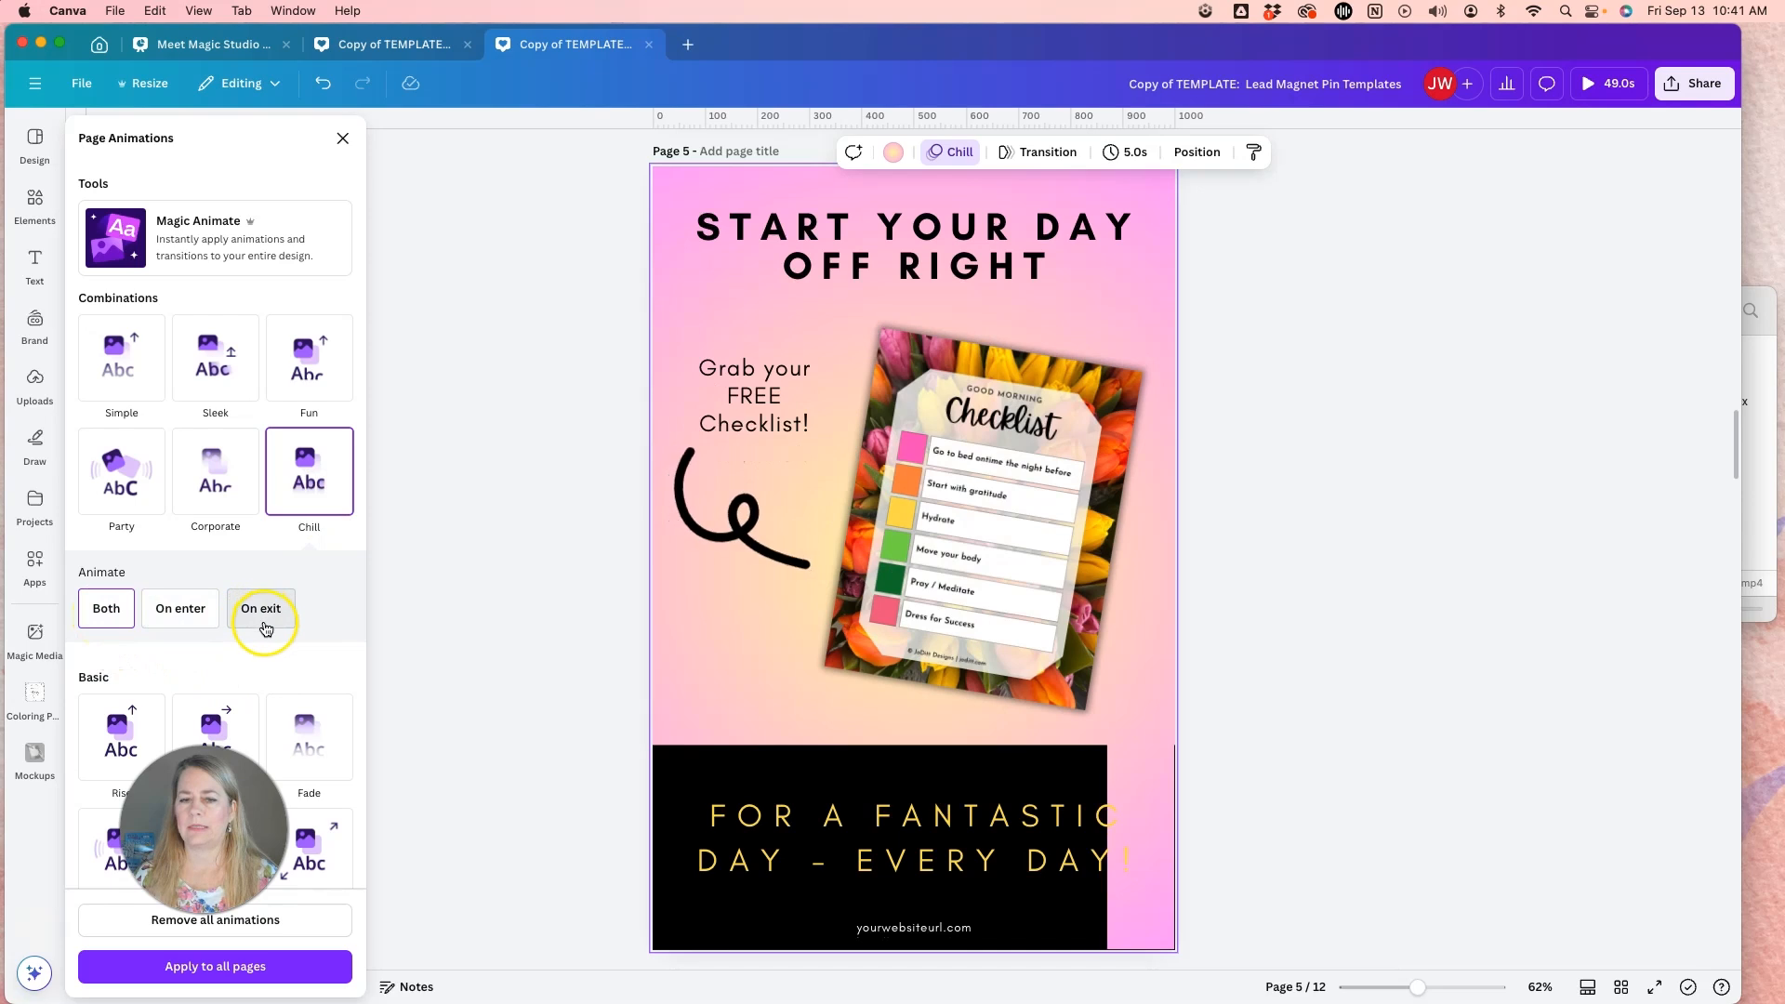
left_click(174, 619)
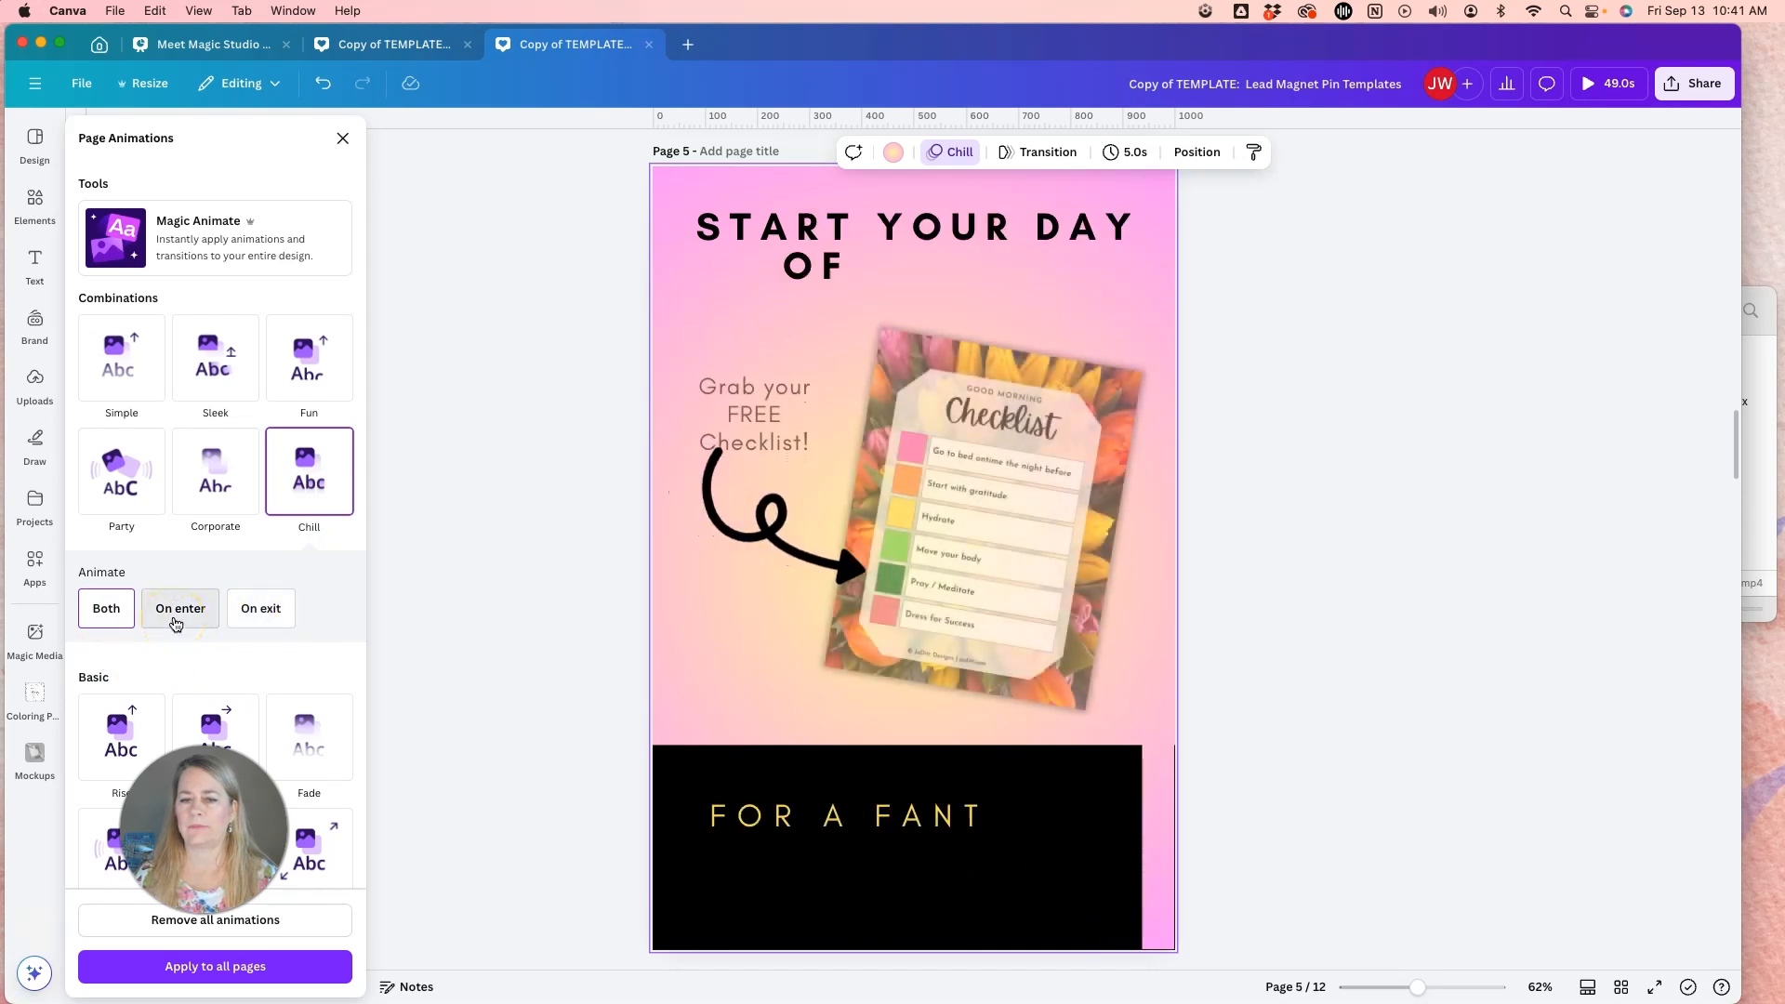
left_click(176, 618)
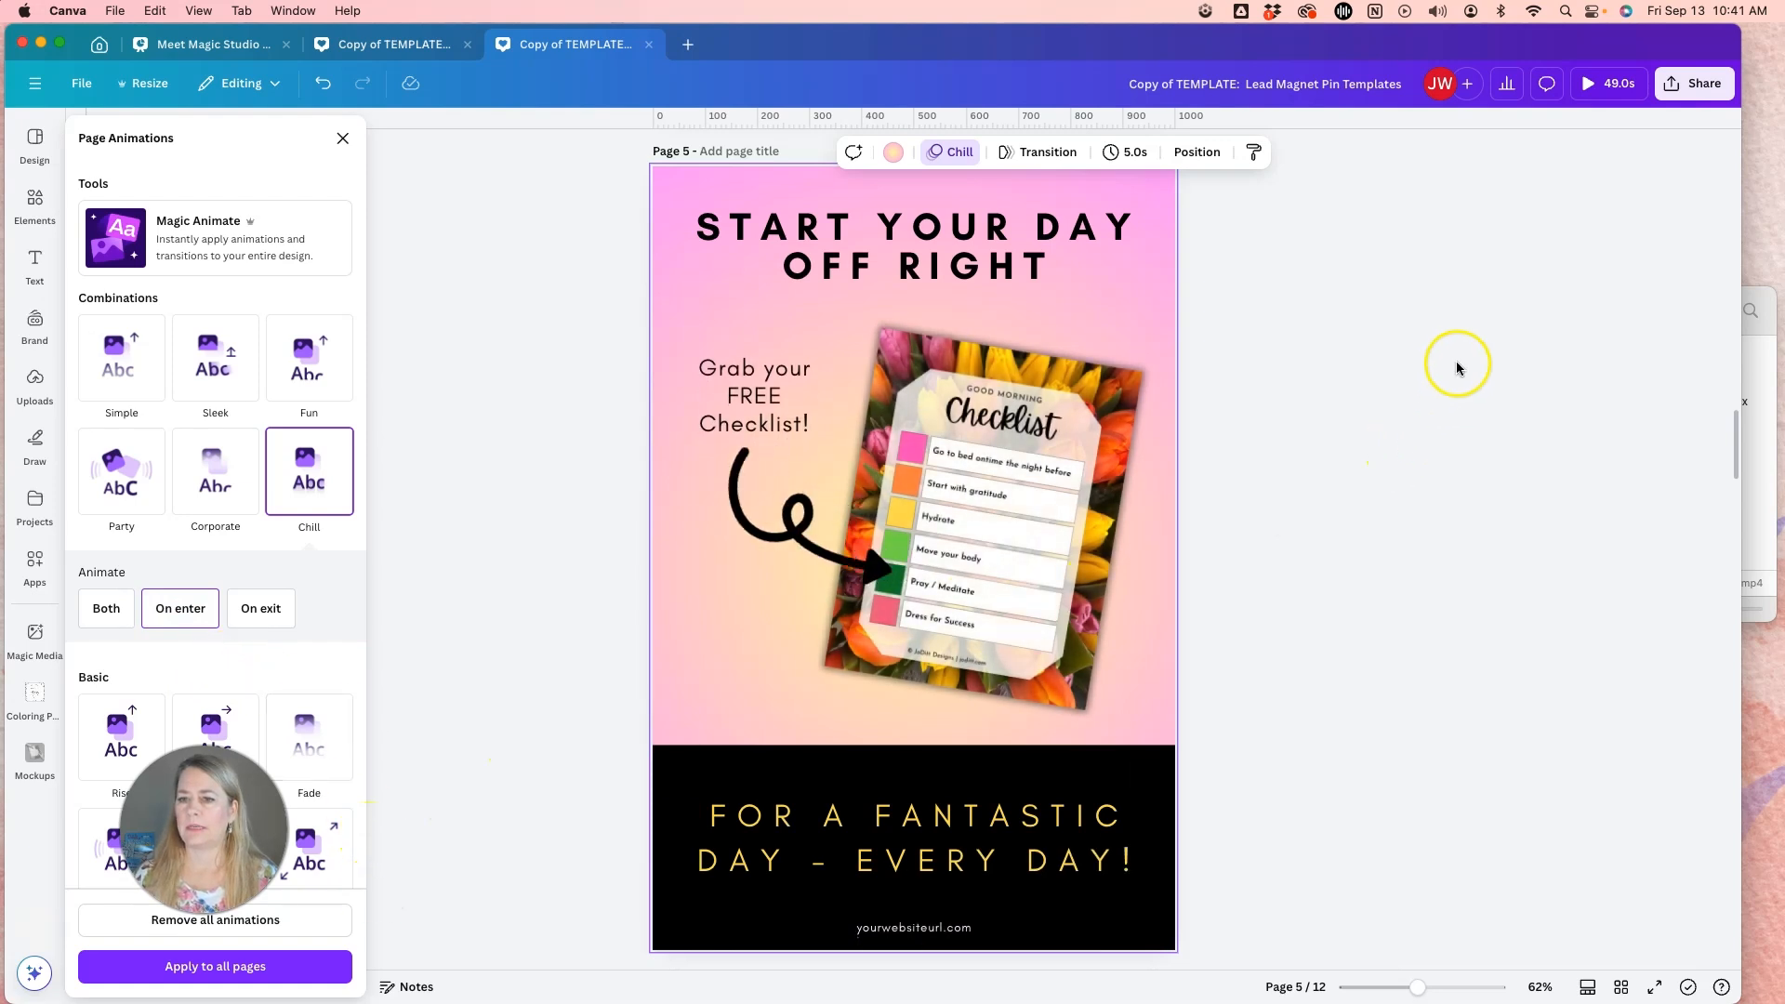
- Download only the current page, page 5, as an MP4 video
left_click(1697, 85)
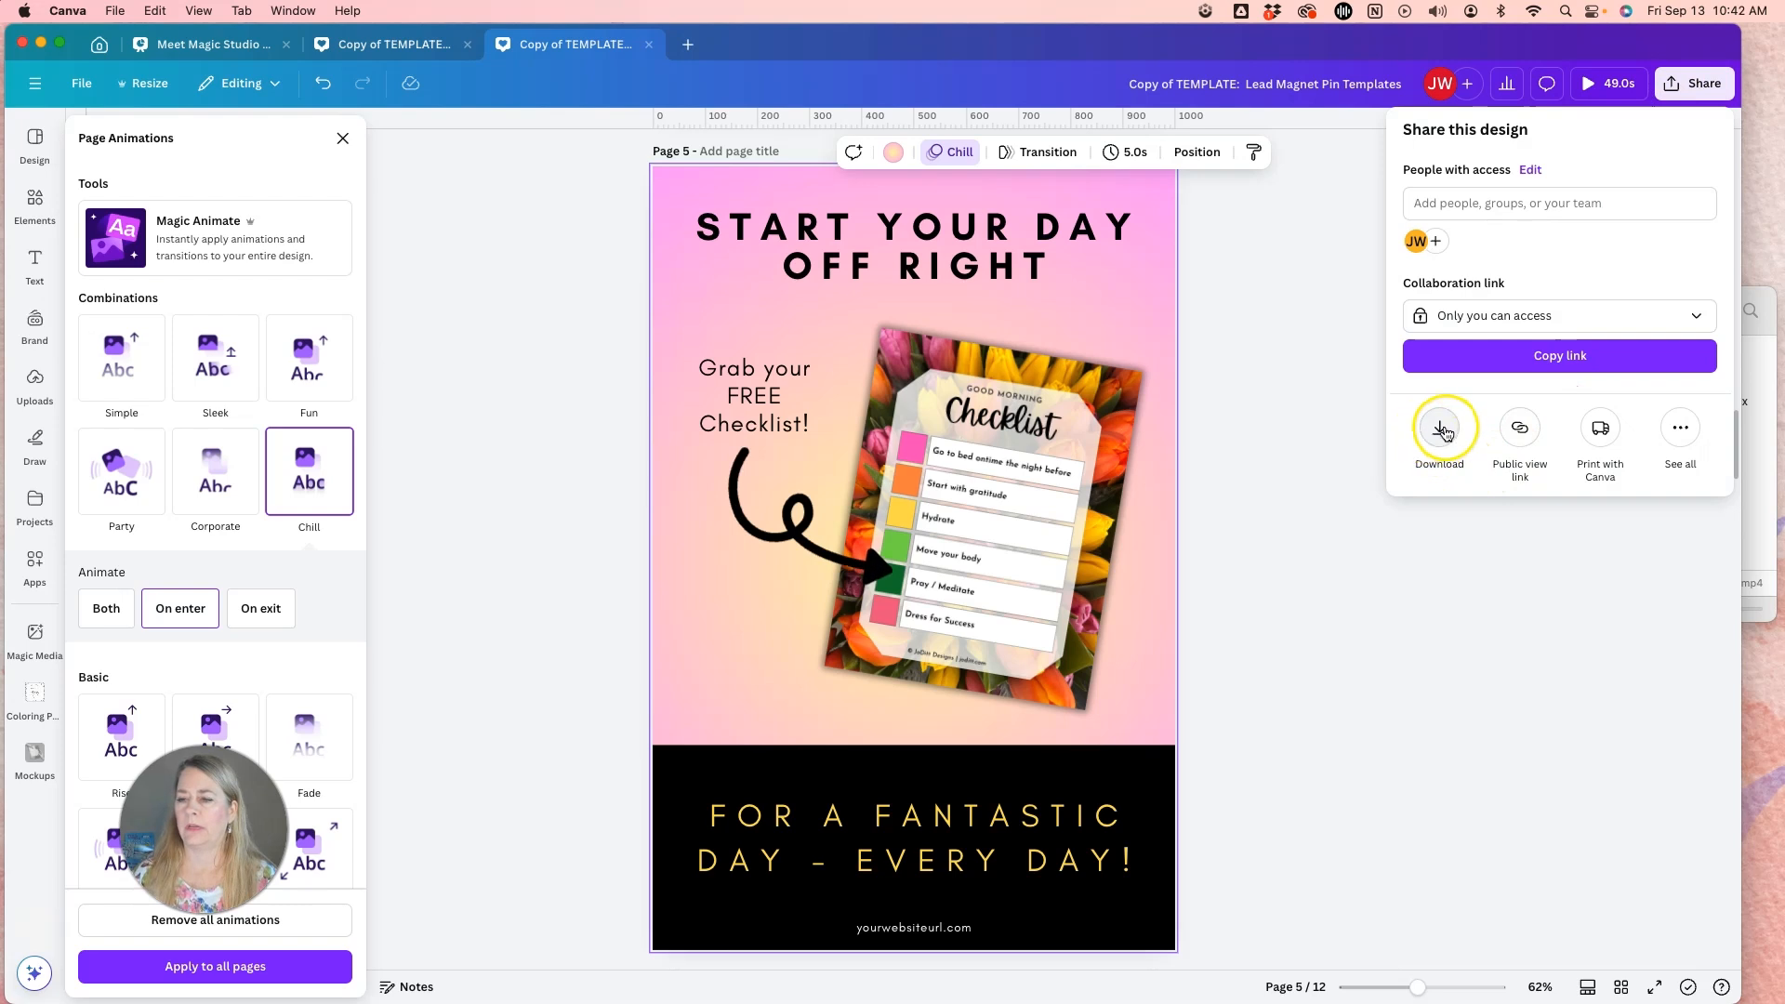
left_click(1440, 430)
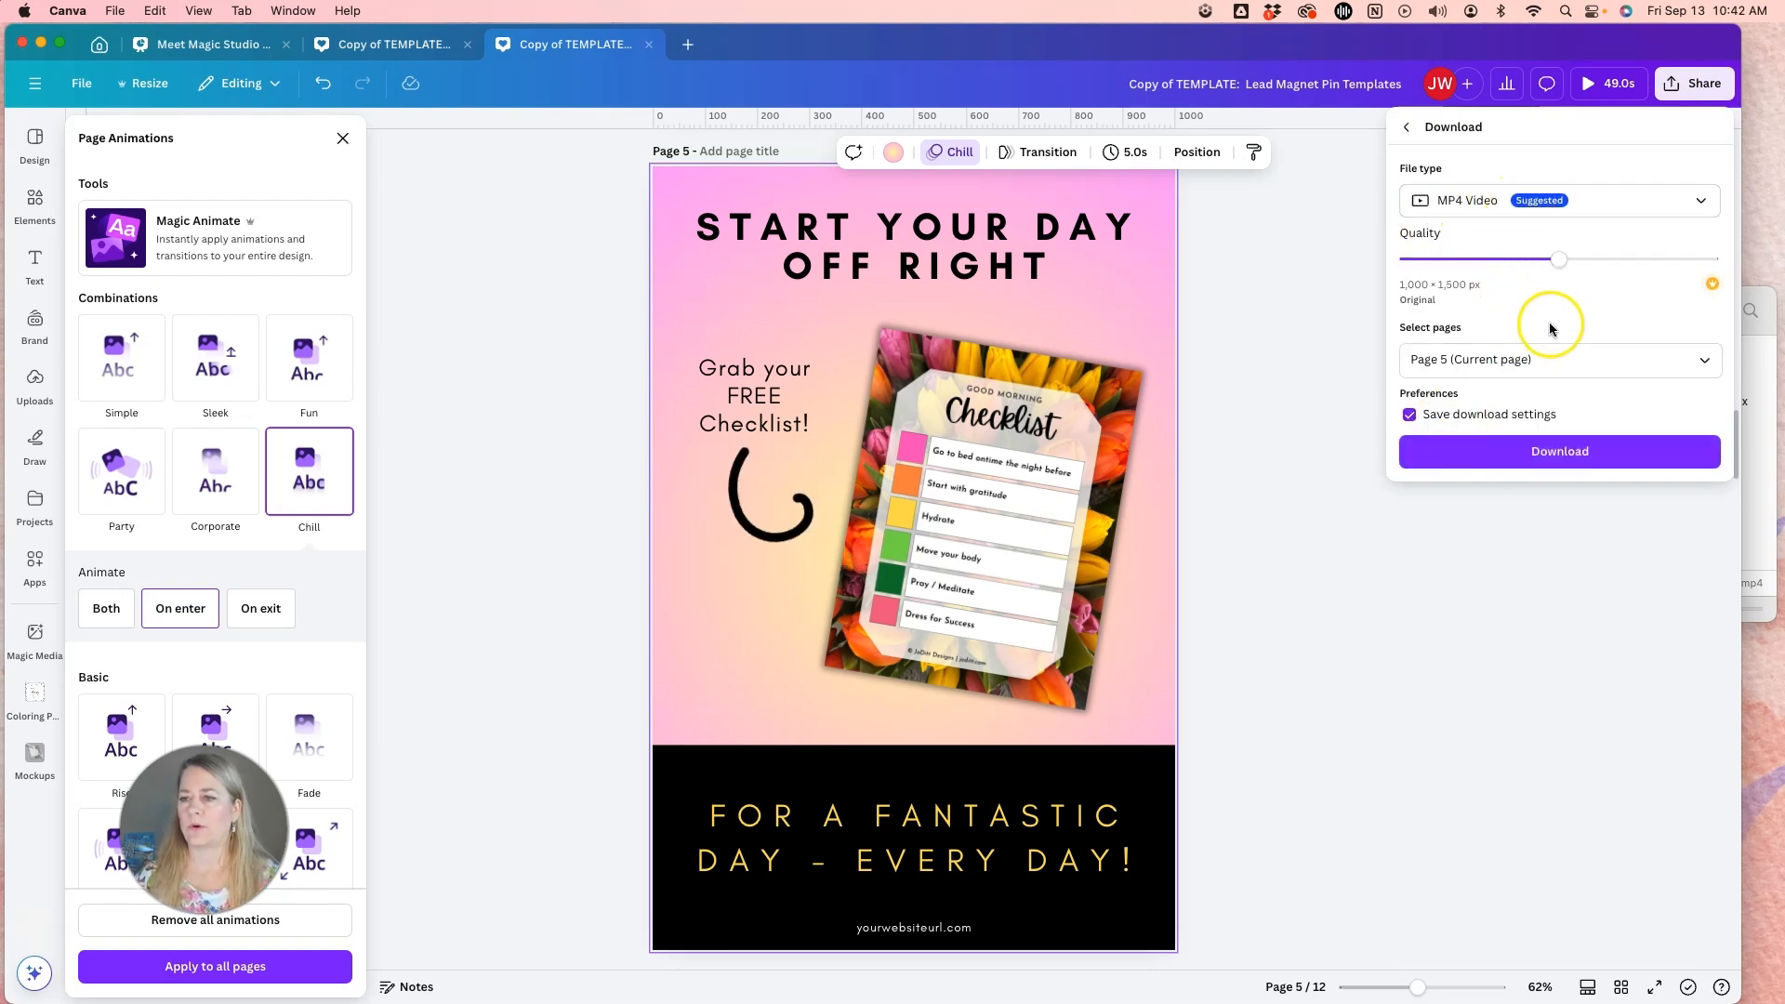
left_click(1708, 364)
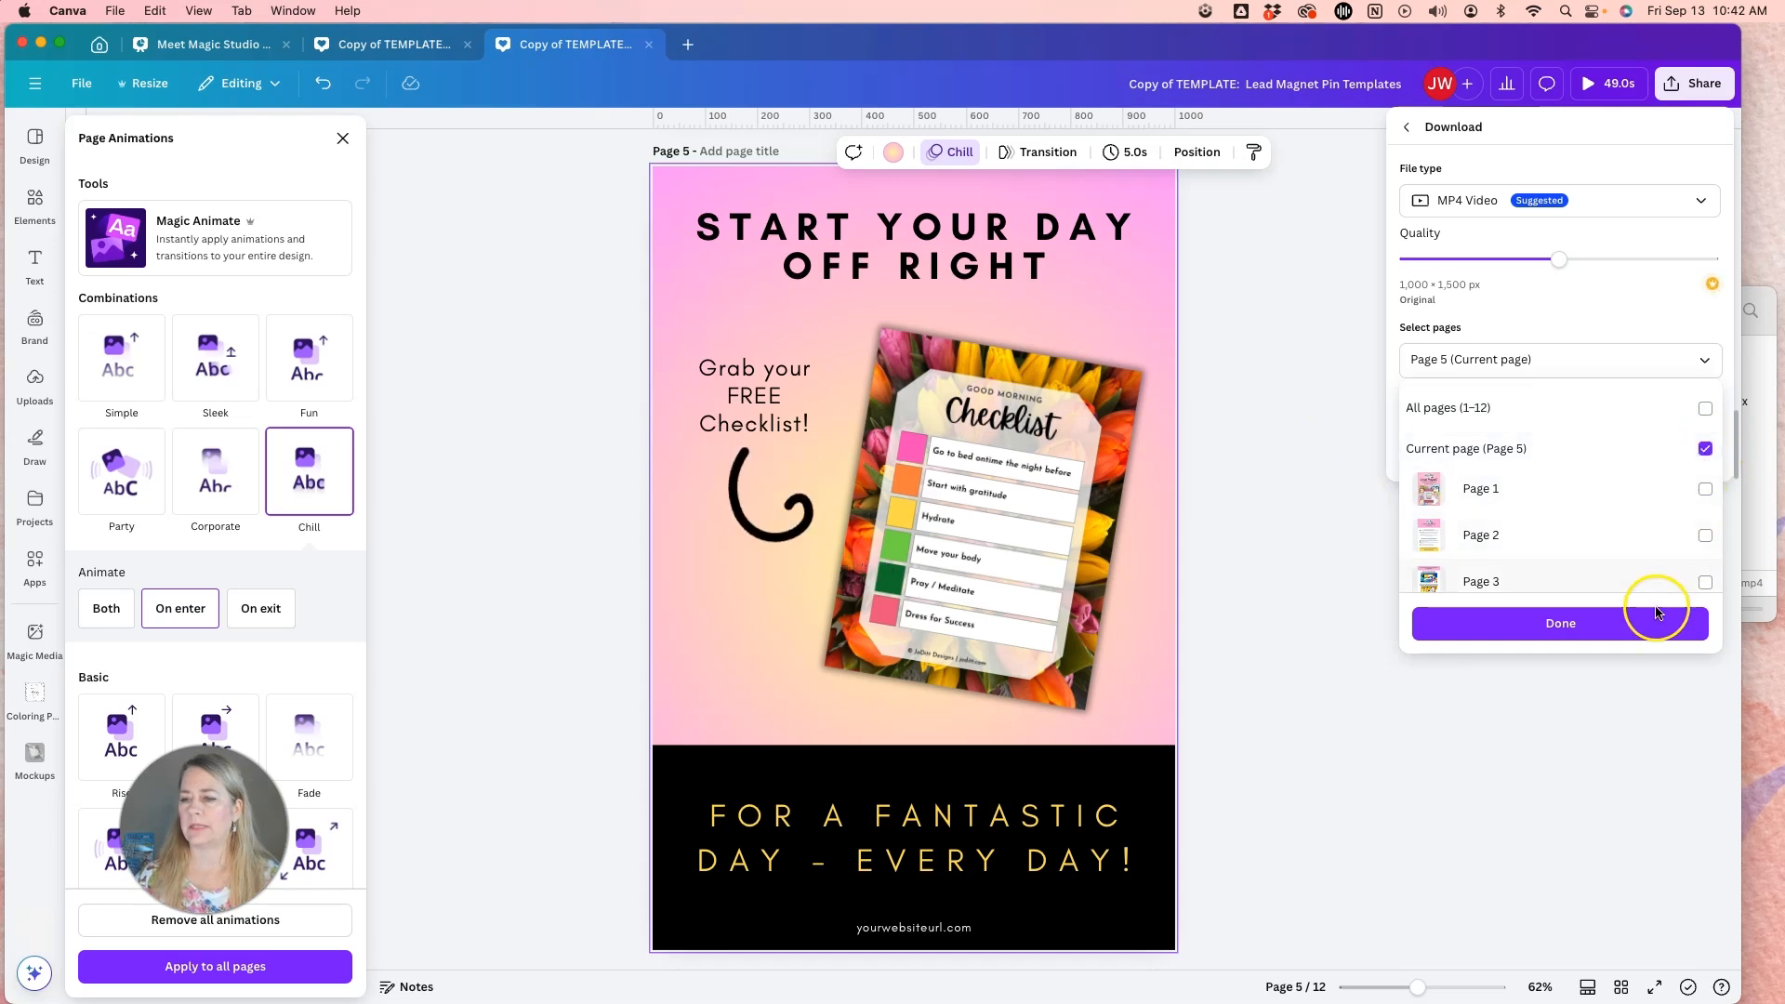
left_click(1593, 624)
left_click(1487, 450)
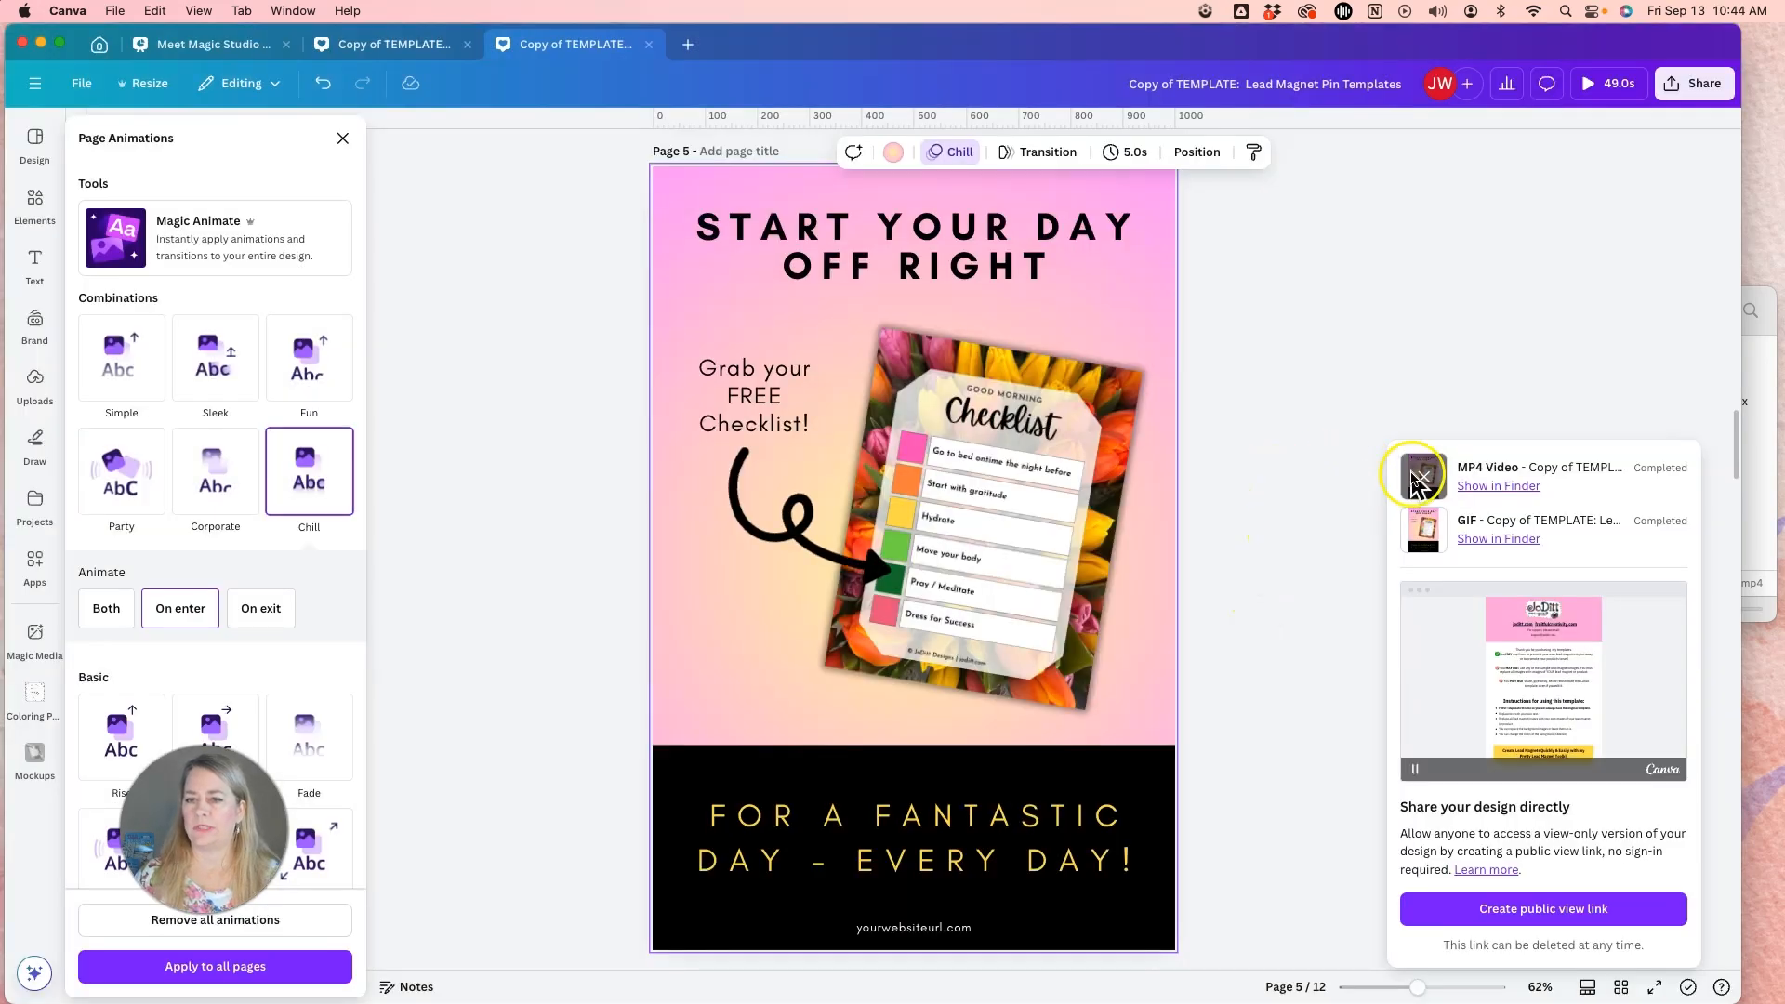
- Show the downloaded MP4 in Finder, play chill-morning.mp4 in QuickTime Player, and close the player
left_click(1516, 487)
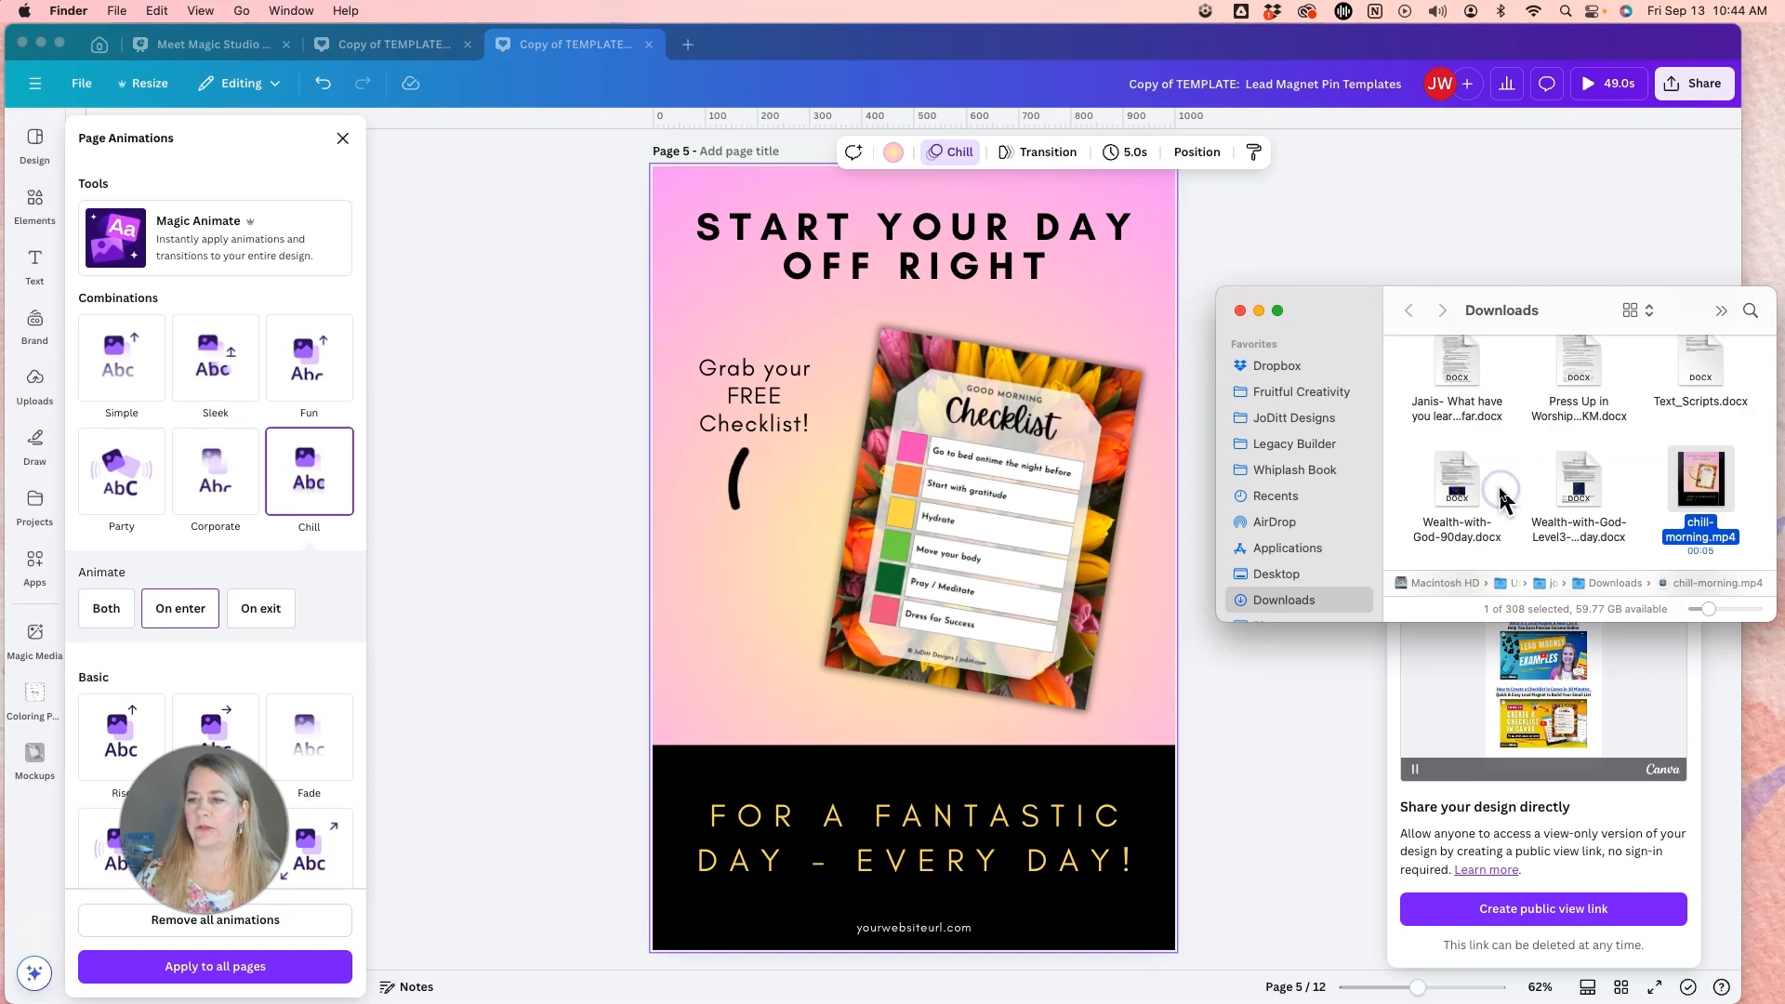
double_click(1715, 497)
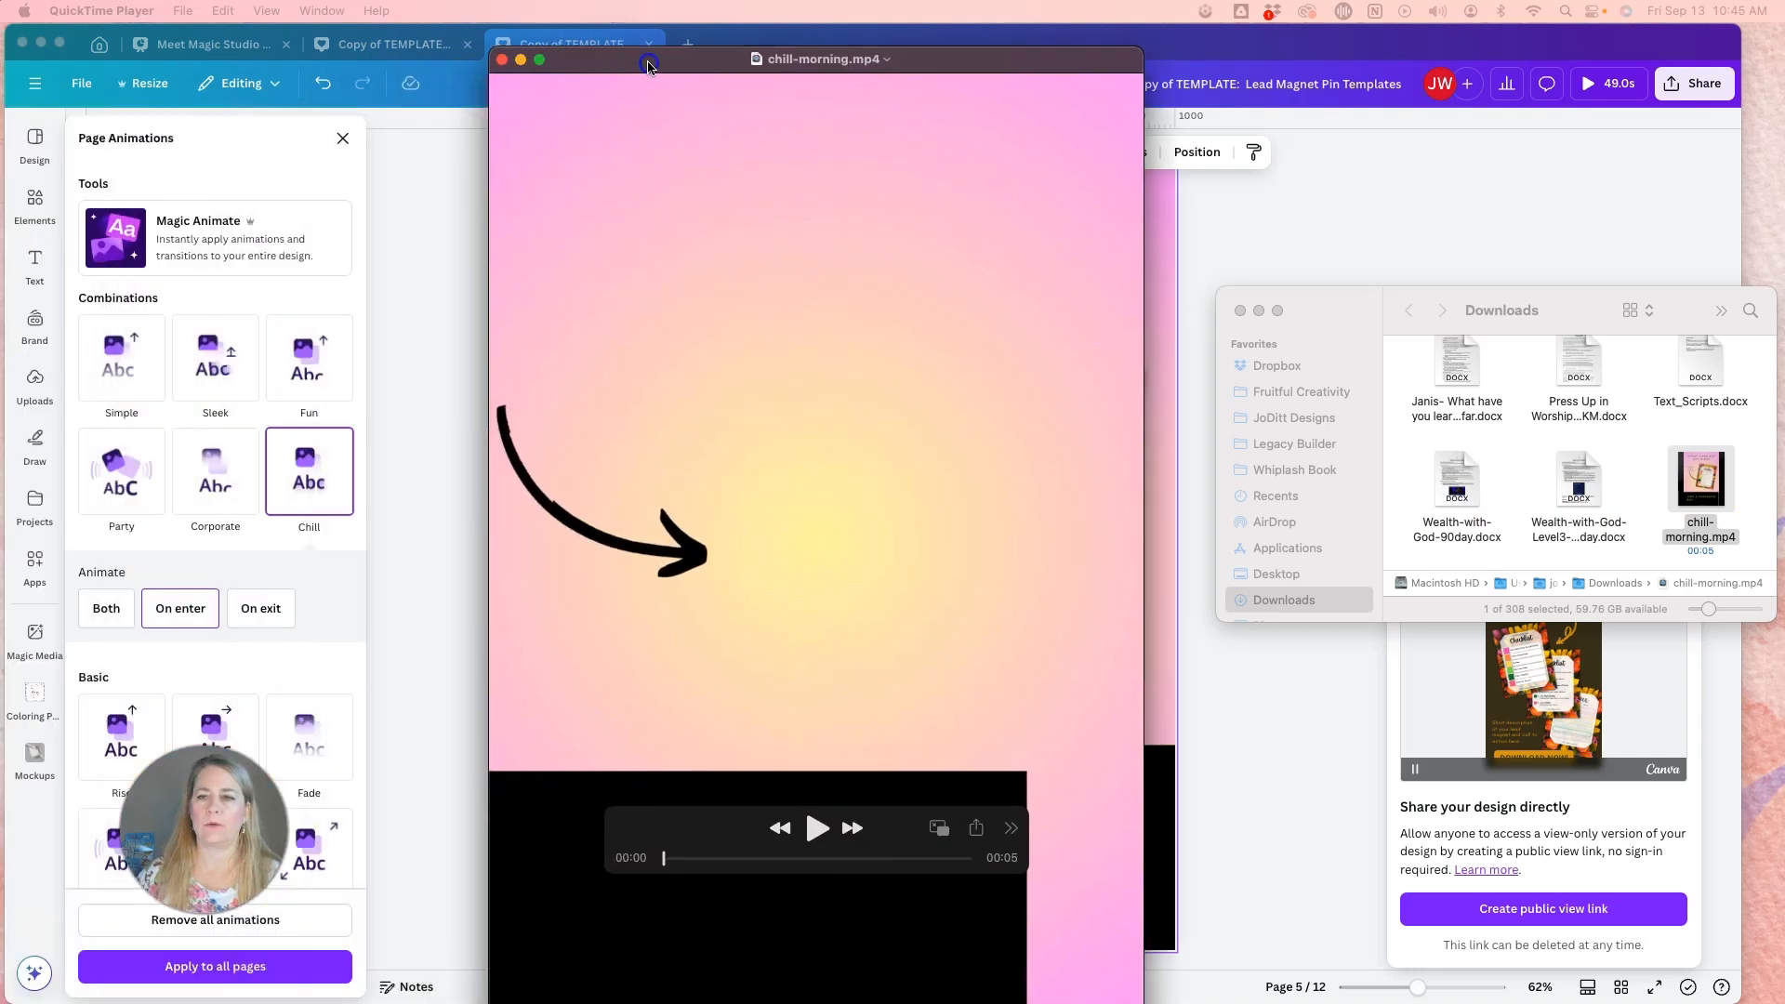
left_click(810, 828)
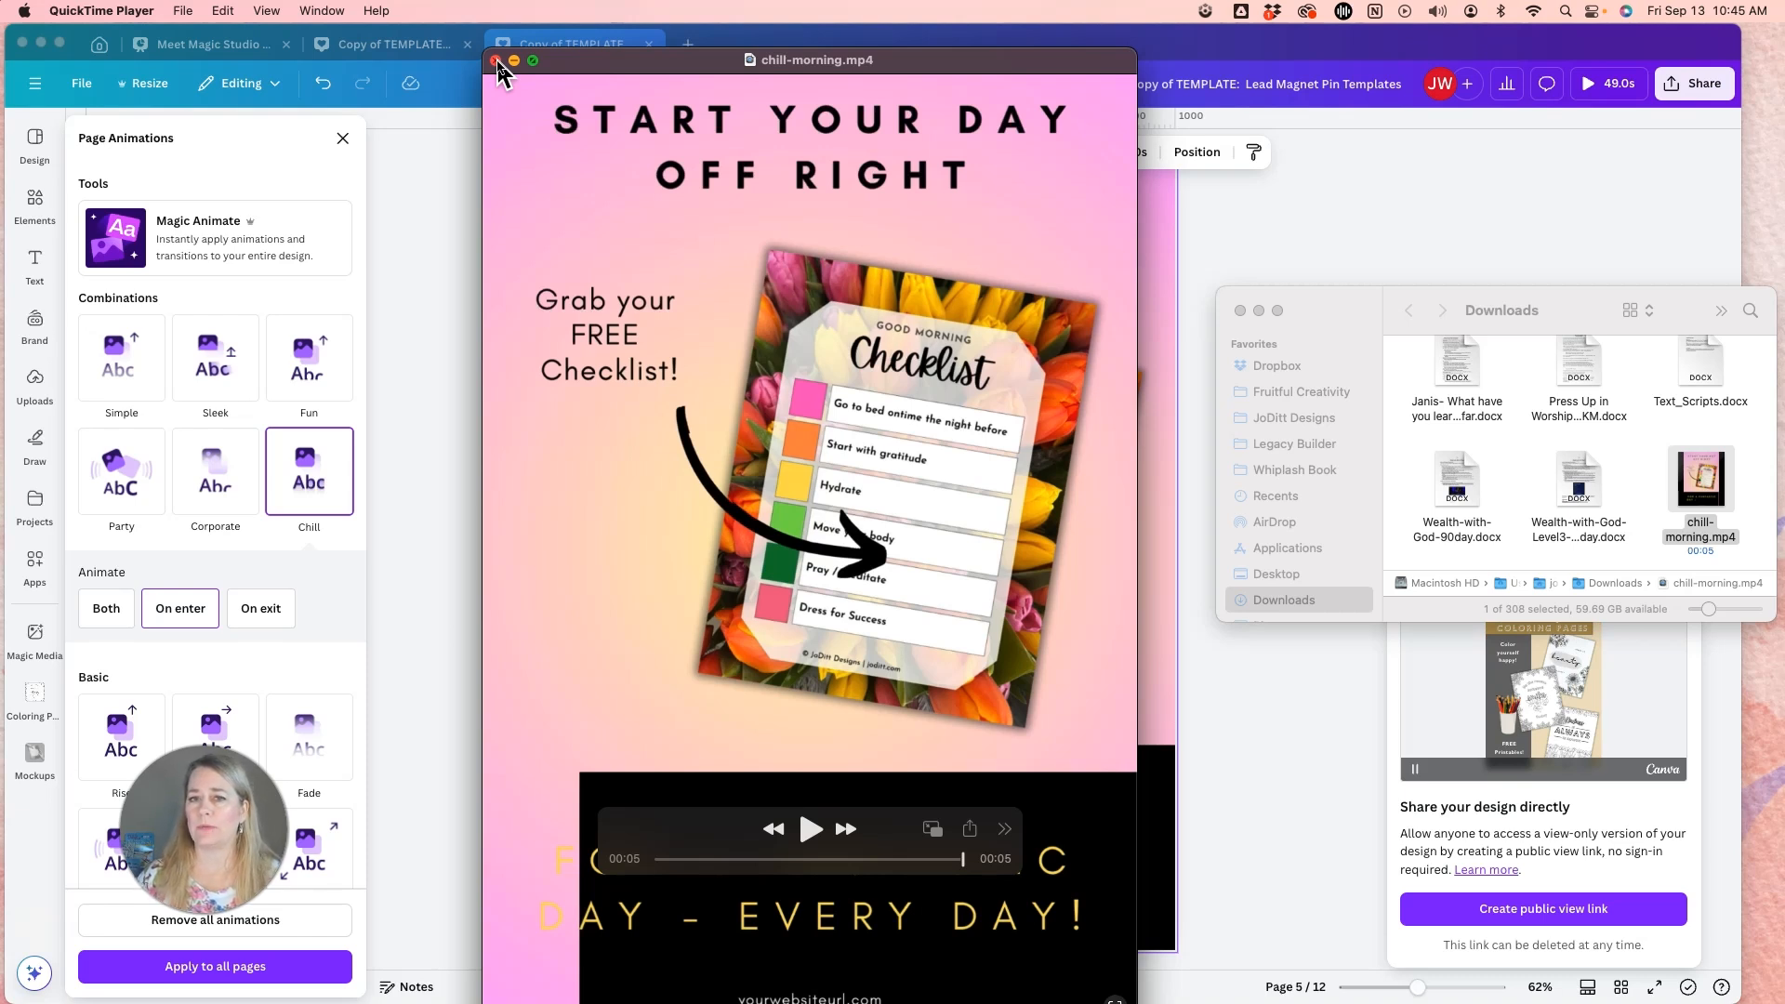
left_click(496, 60)
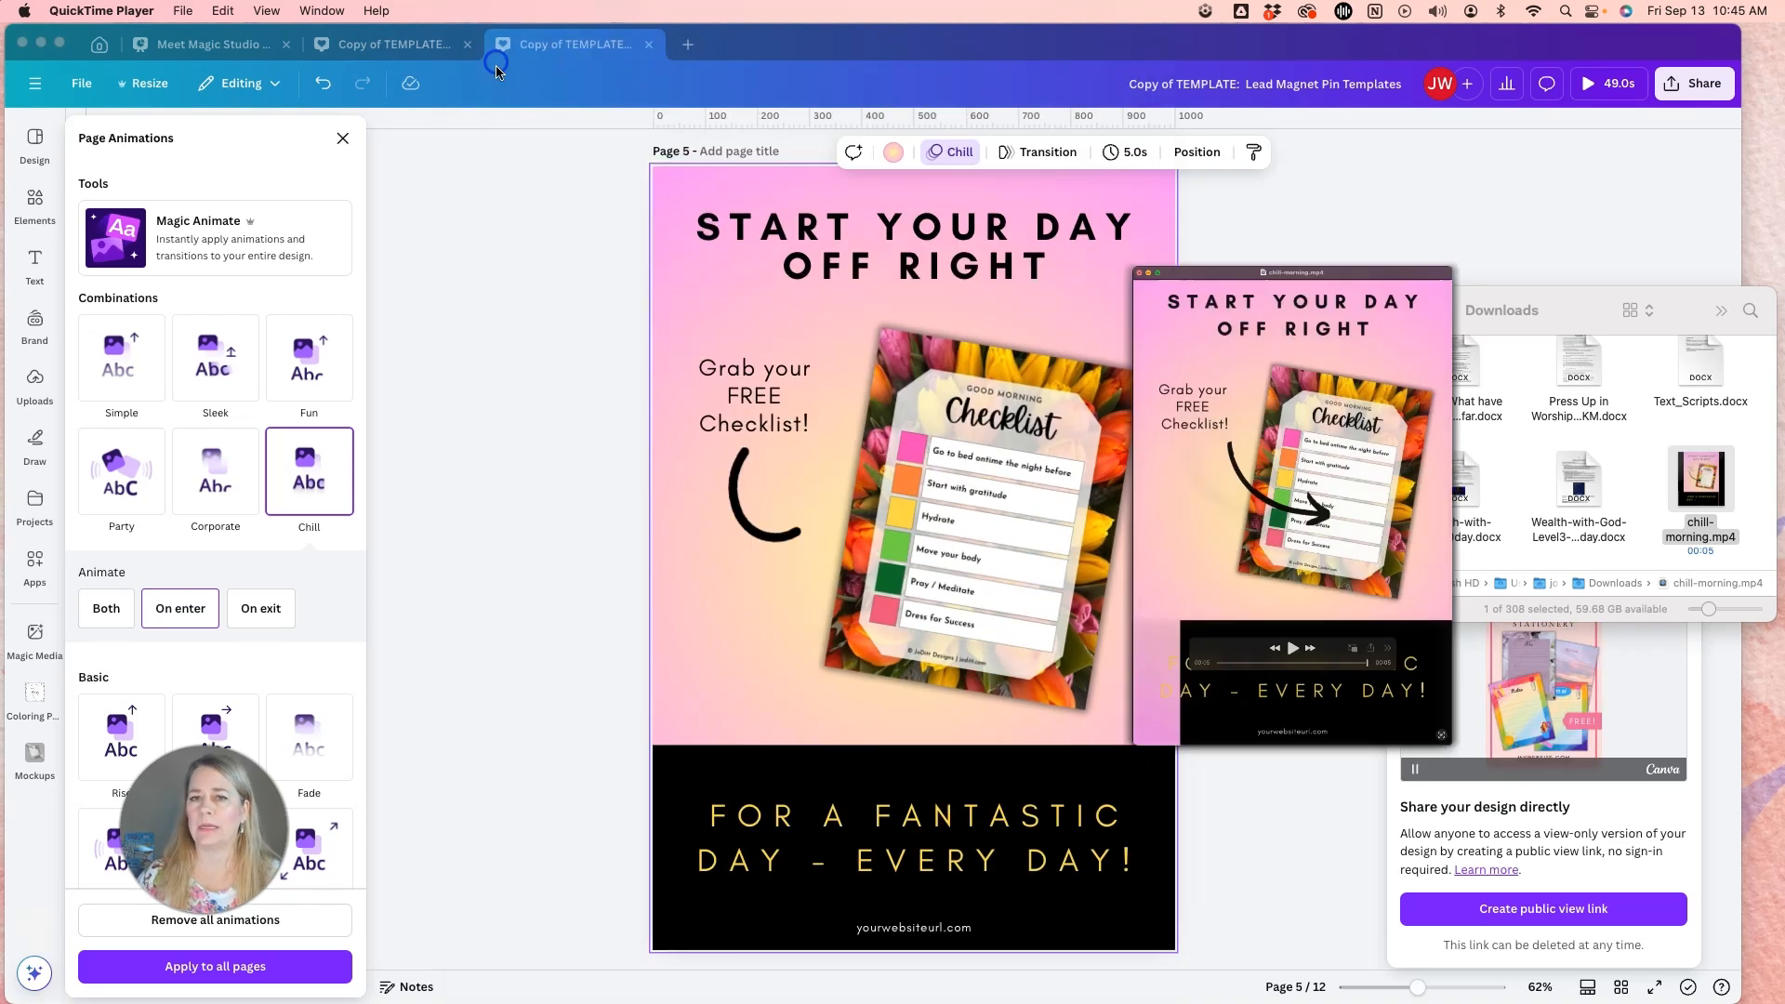
- Switch back to Canva, select all elements of the Positive Quote coloring pages pin on page 7, and open their animation options
left_click(528, 505)
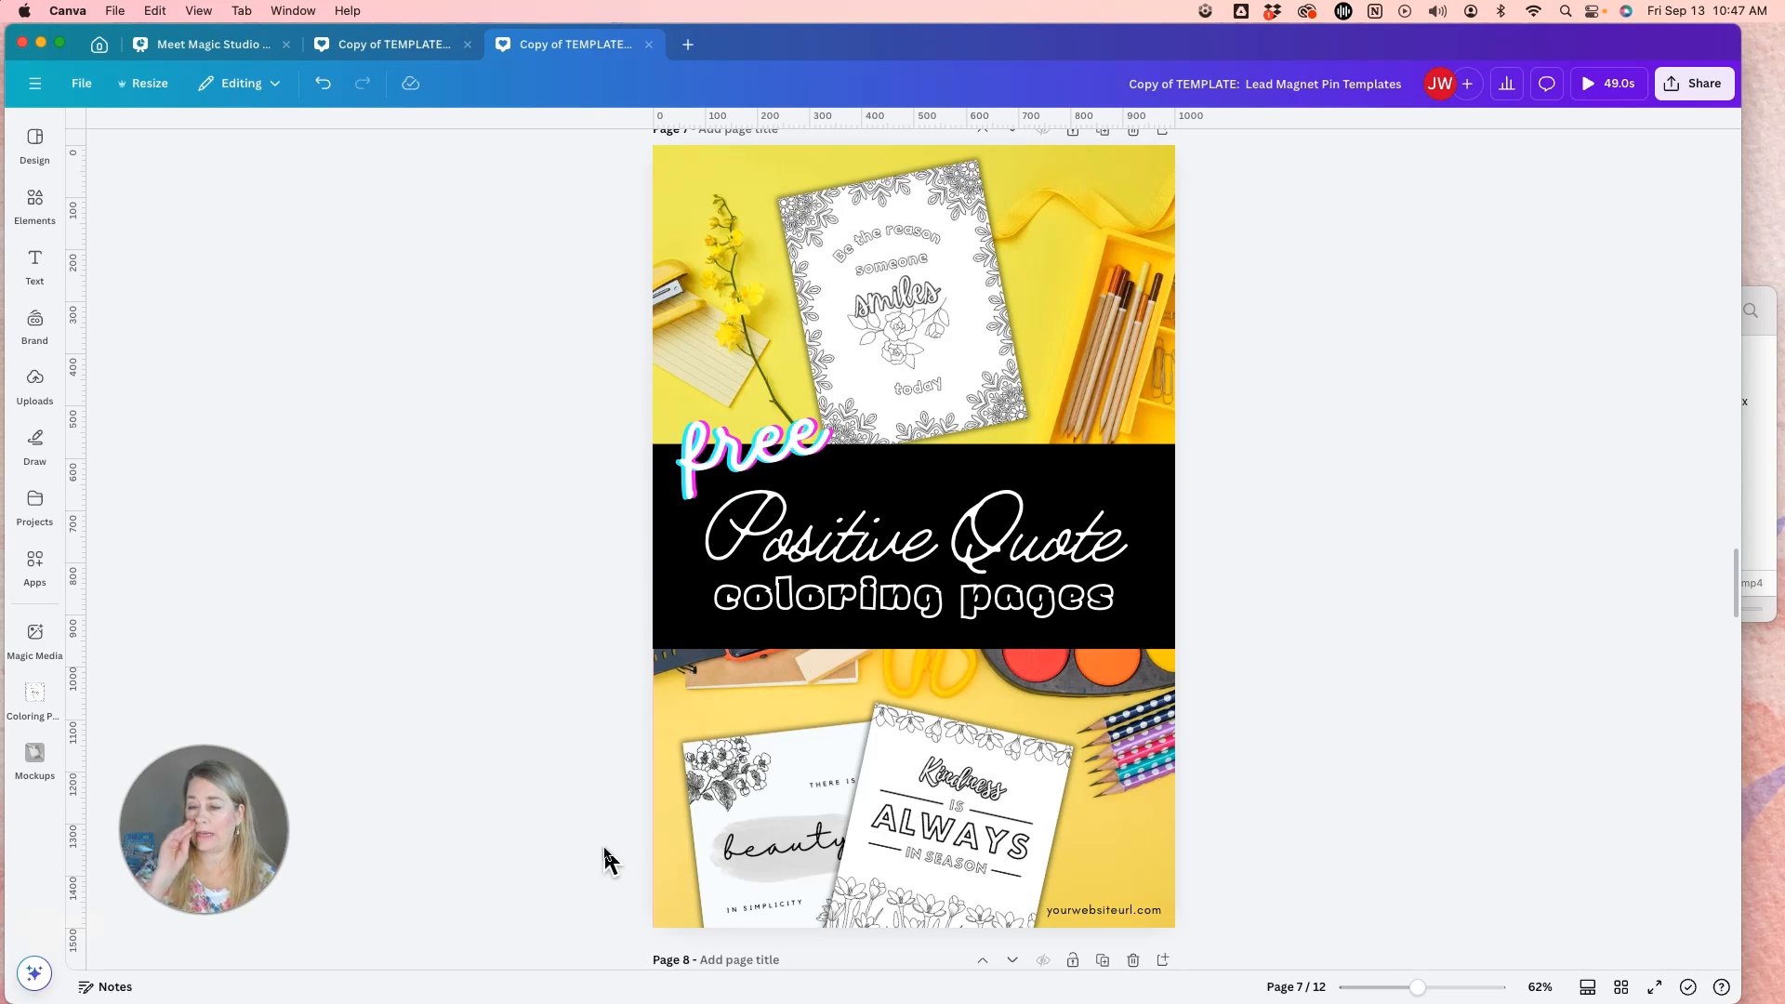
left_click(980, 362)
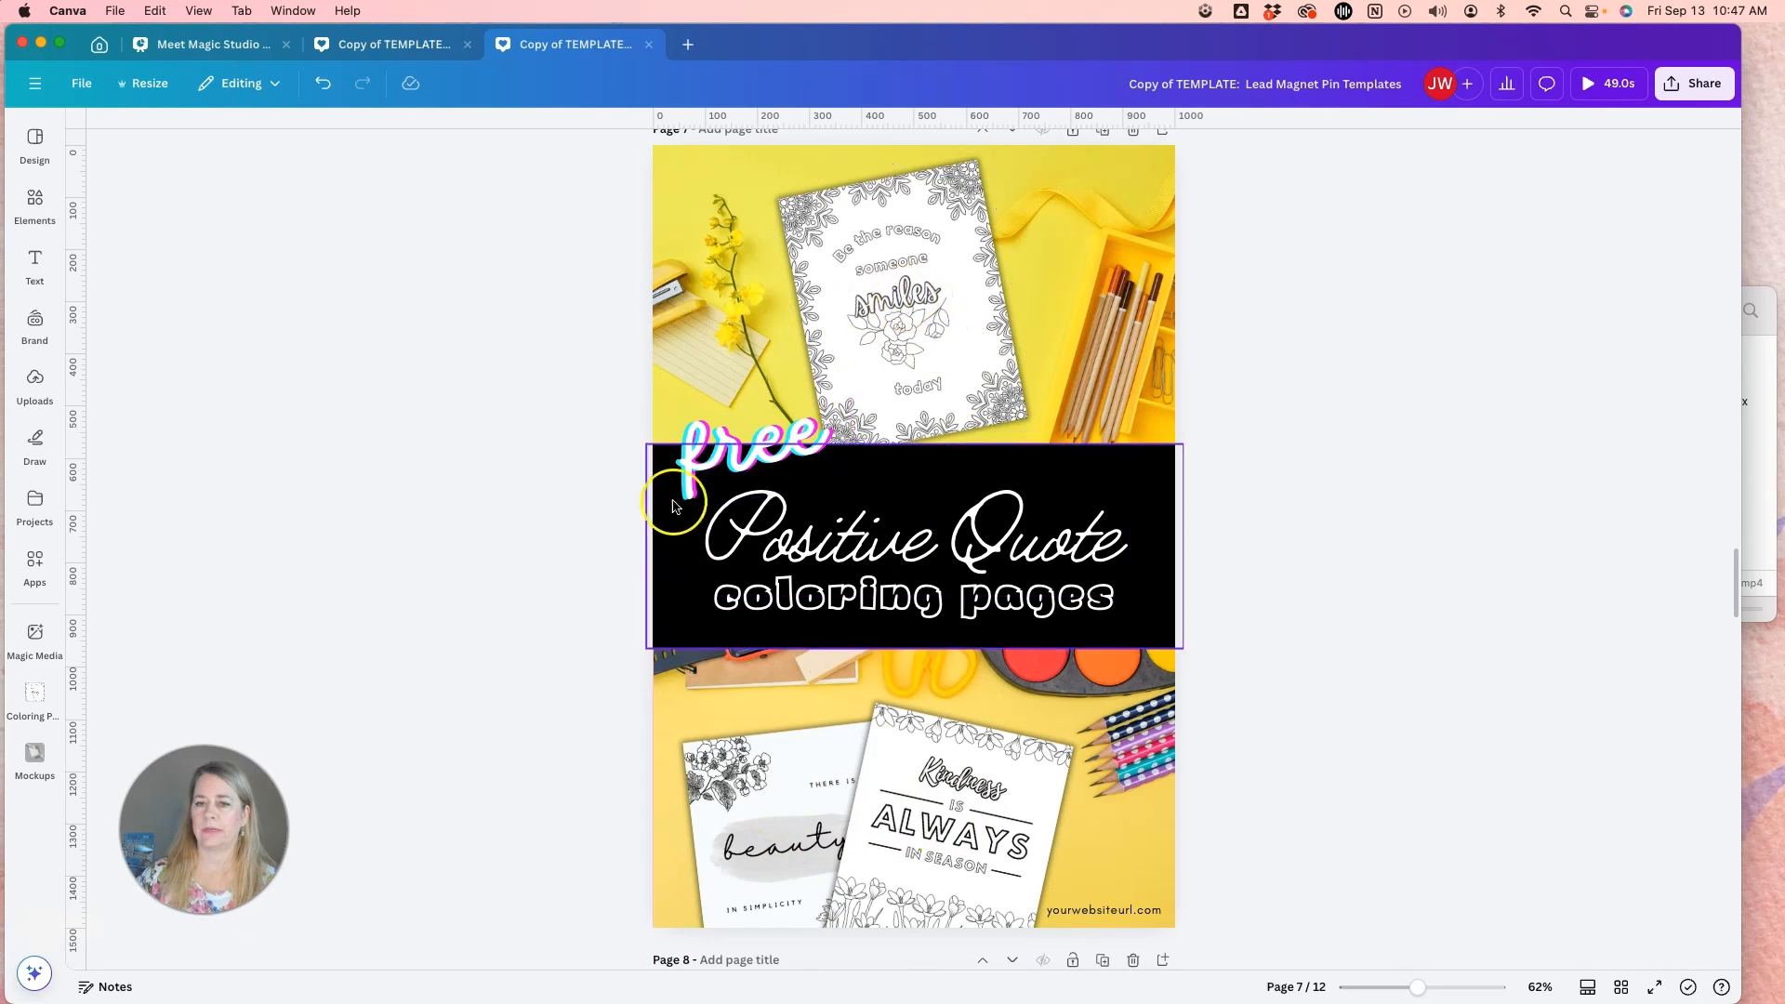
scroll(677, 177, "up", 1)
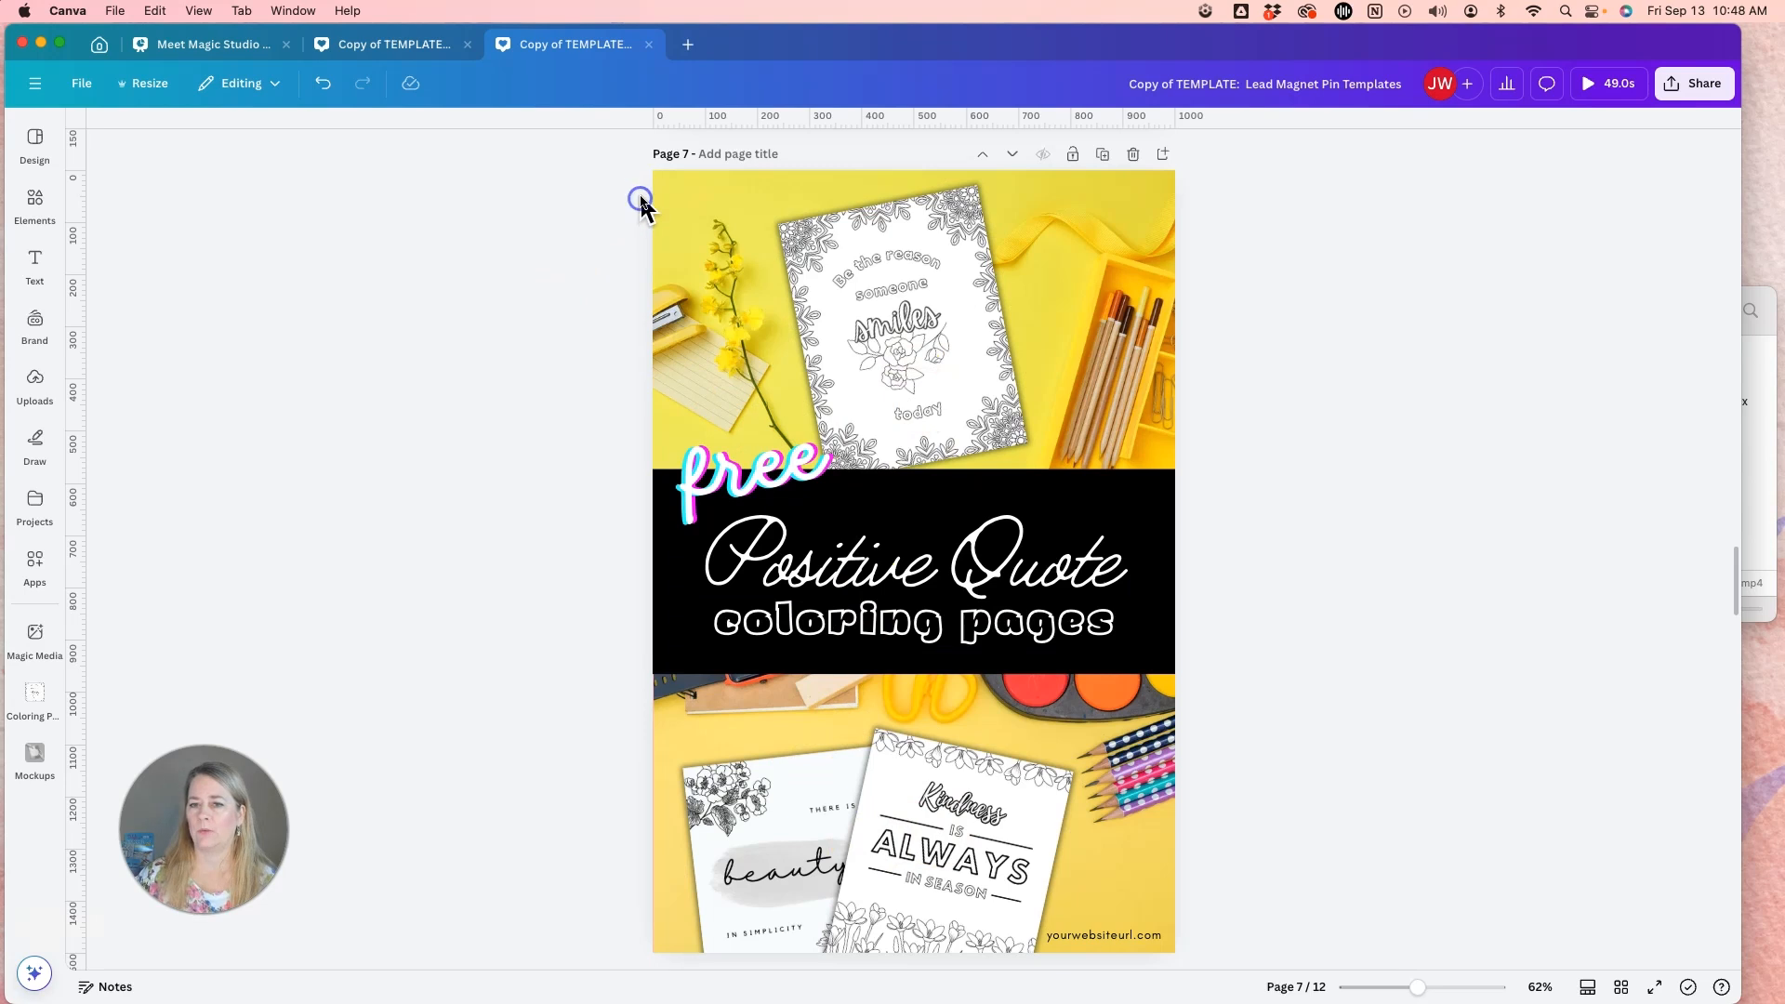
left_click_drag(636, 175, 1219, 946)
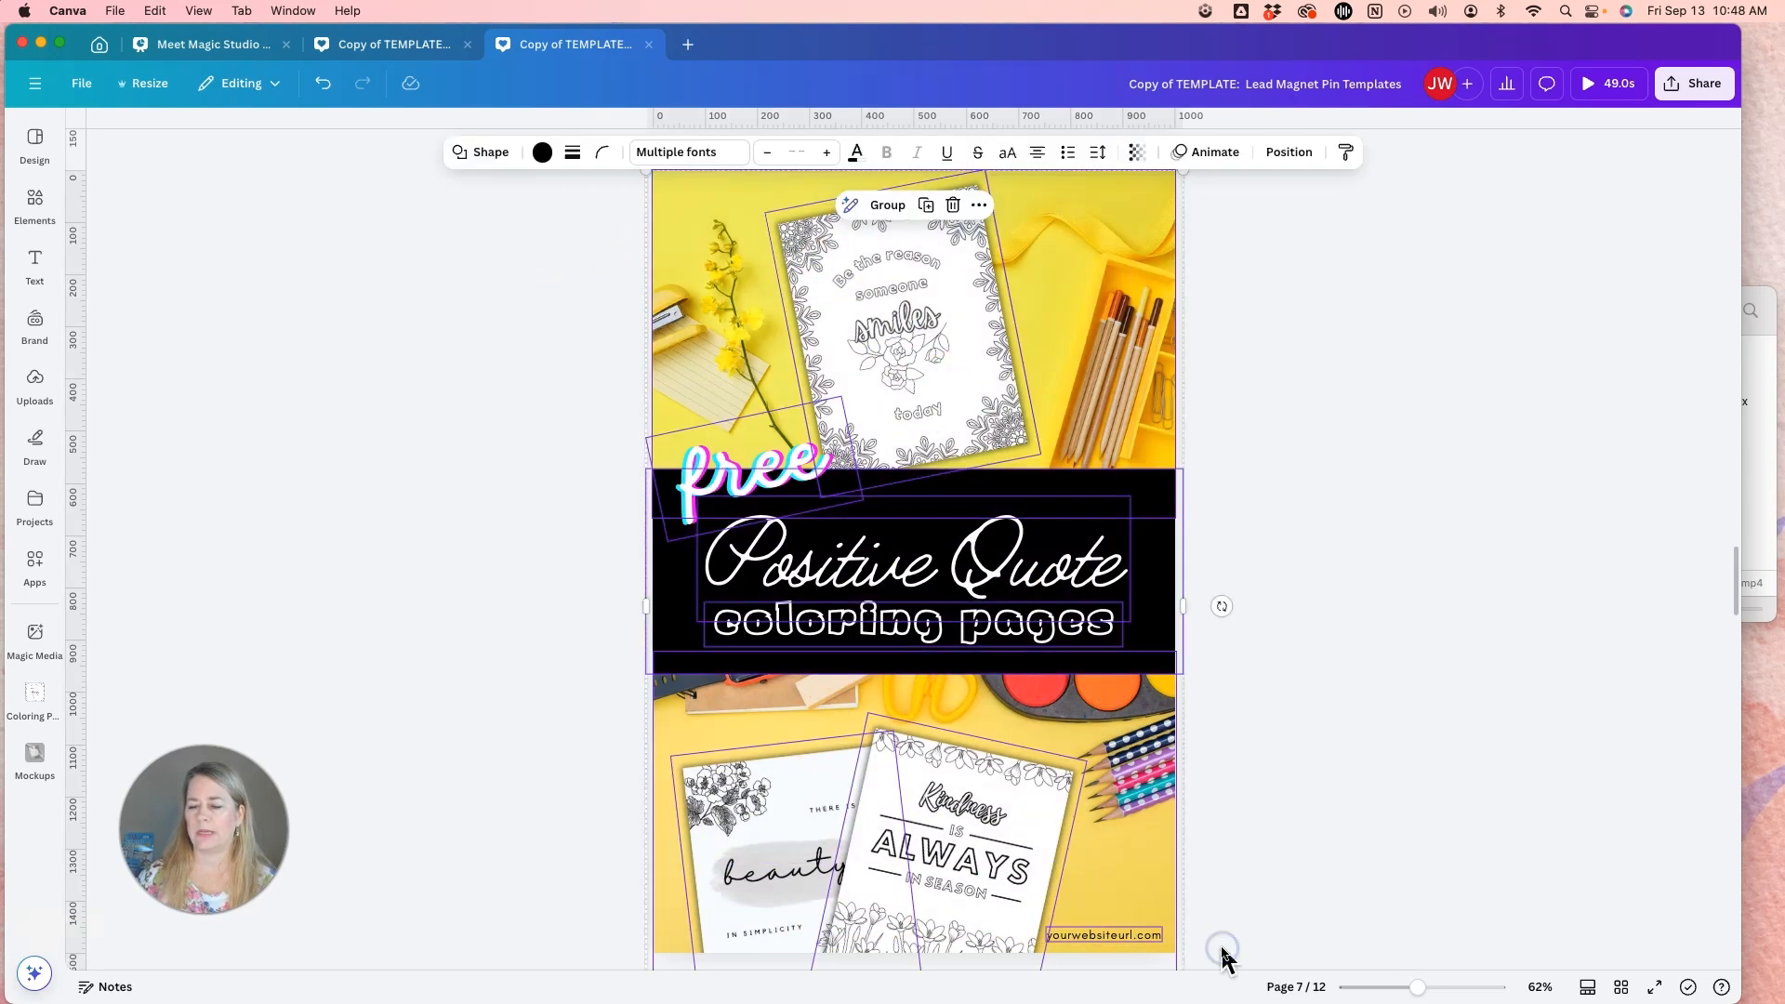
left_click(1073, 551)
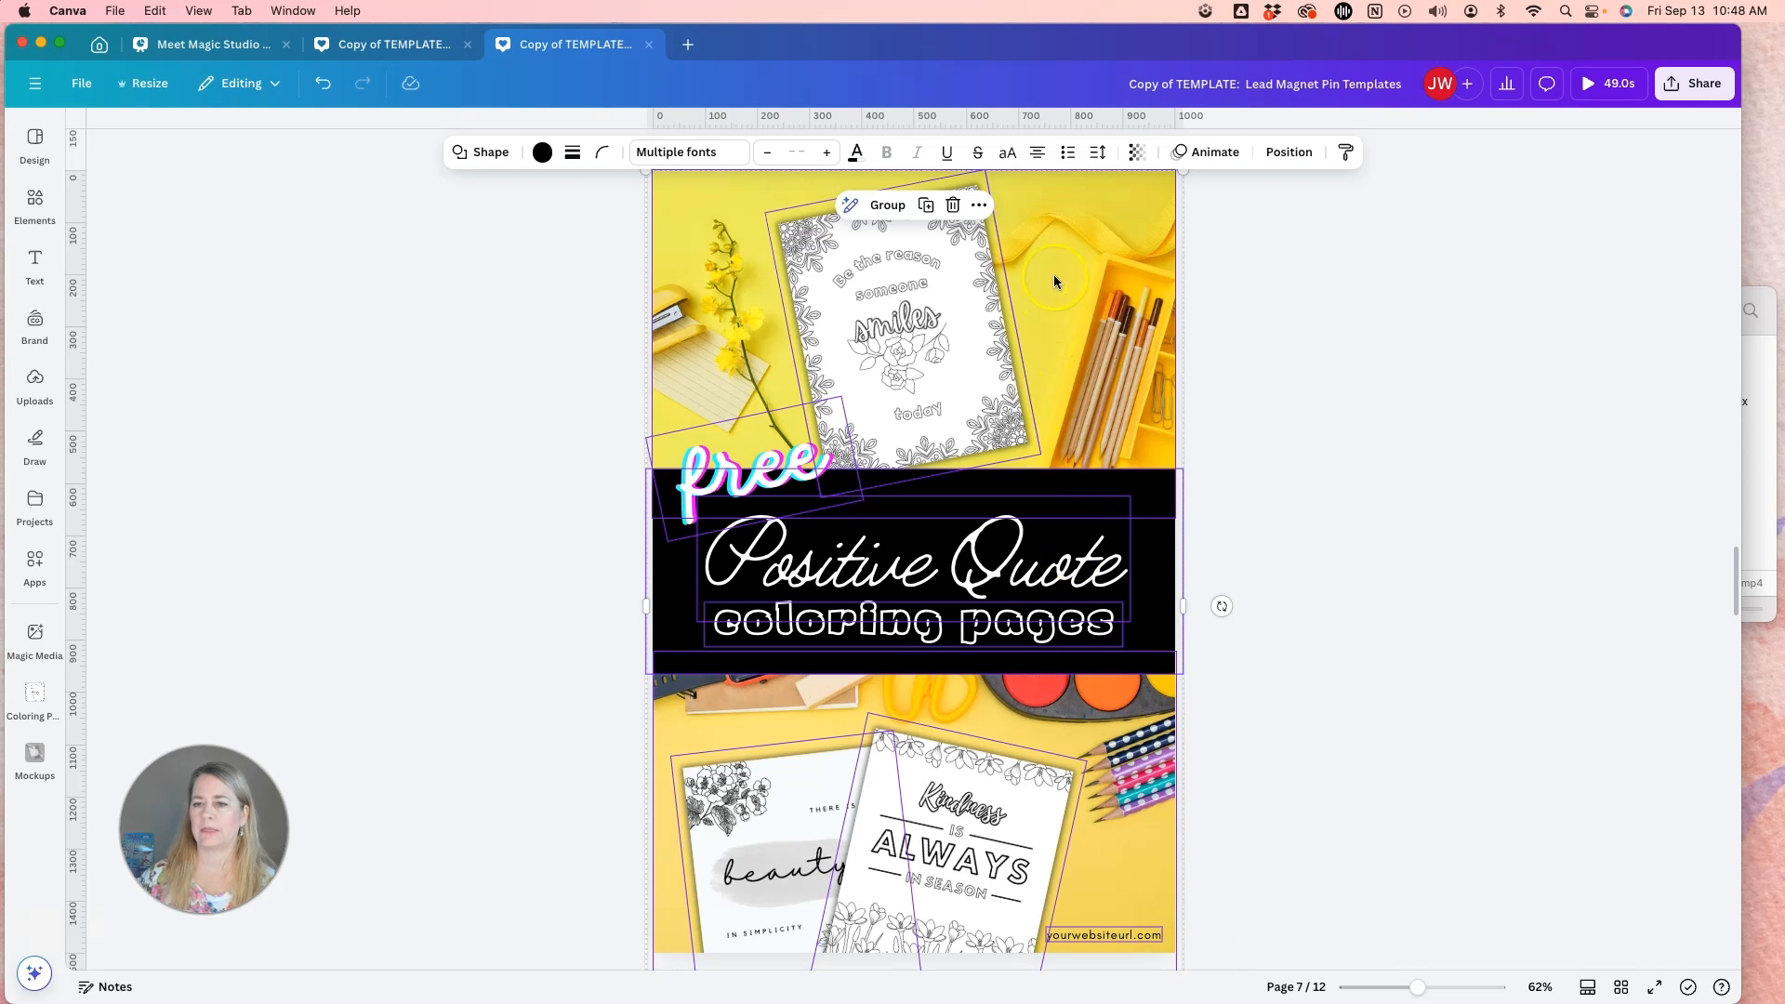
left_click(1216, 155)
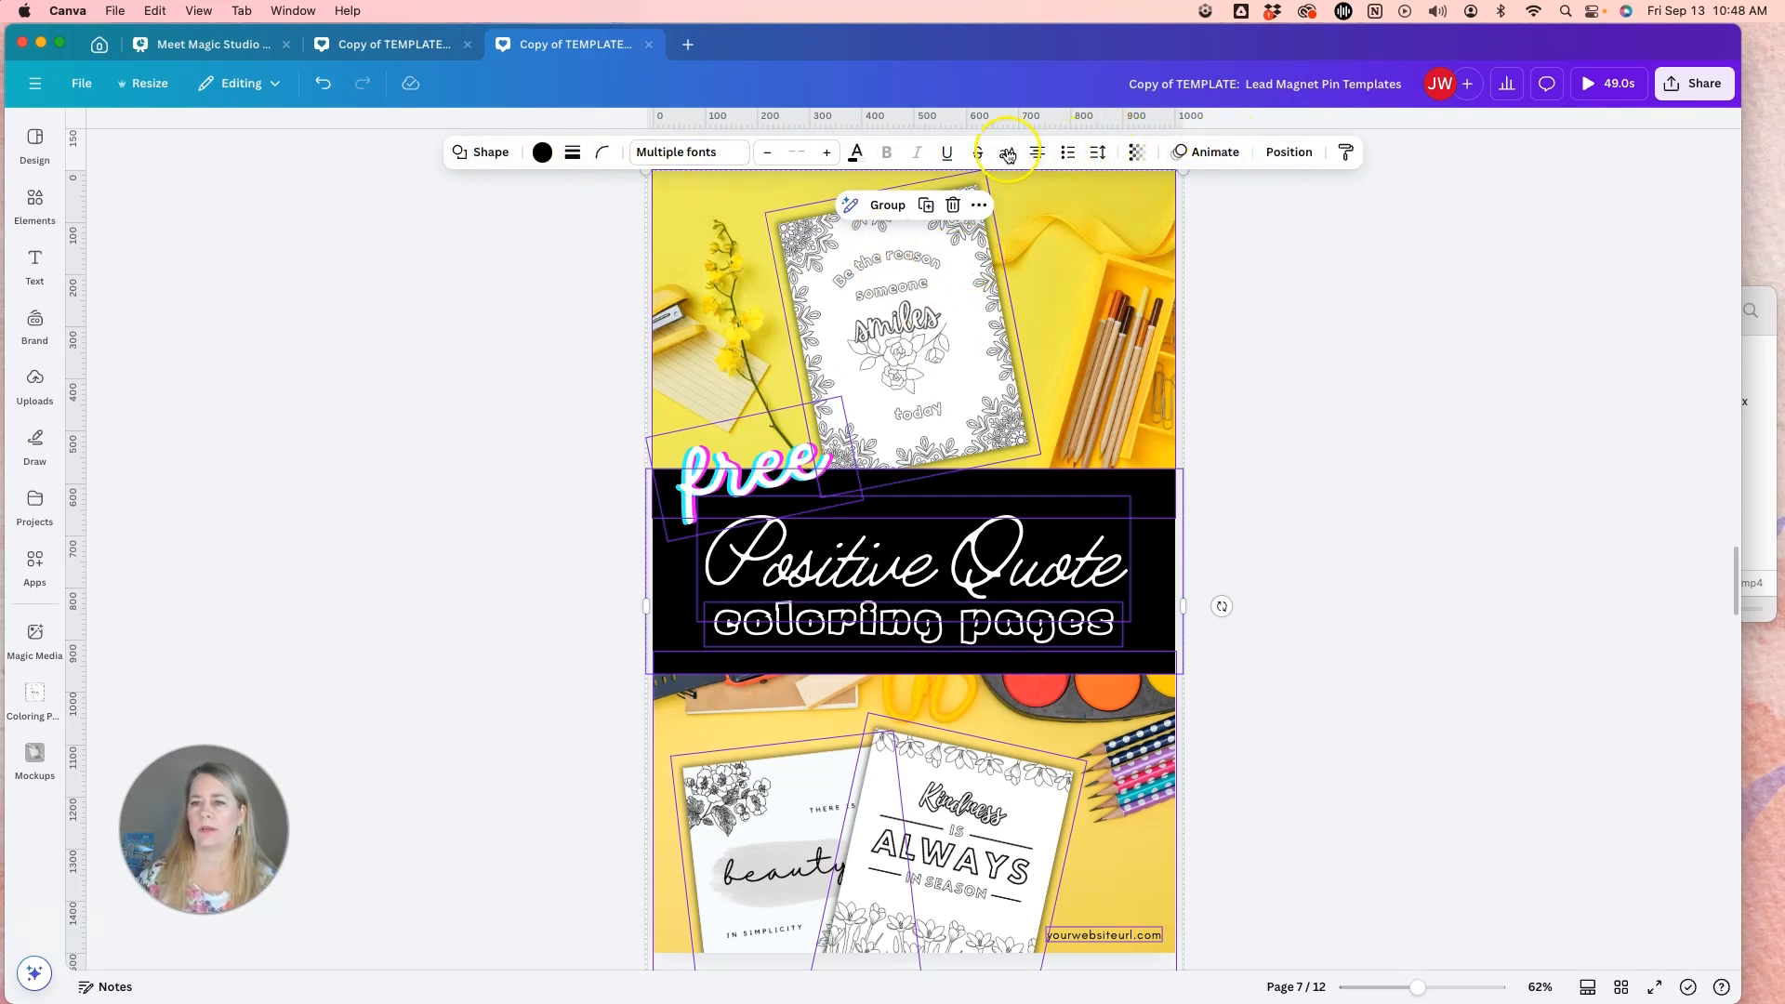
left_click(1213, 154)
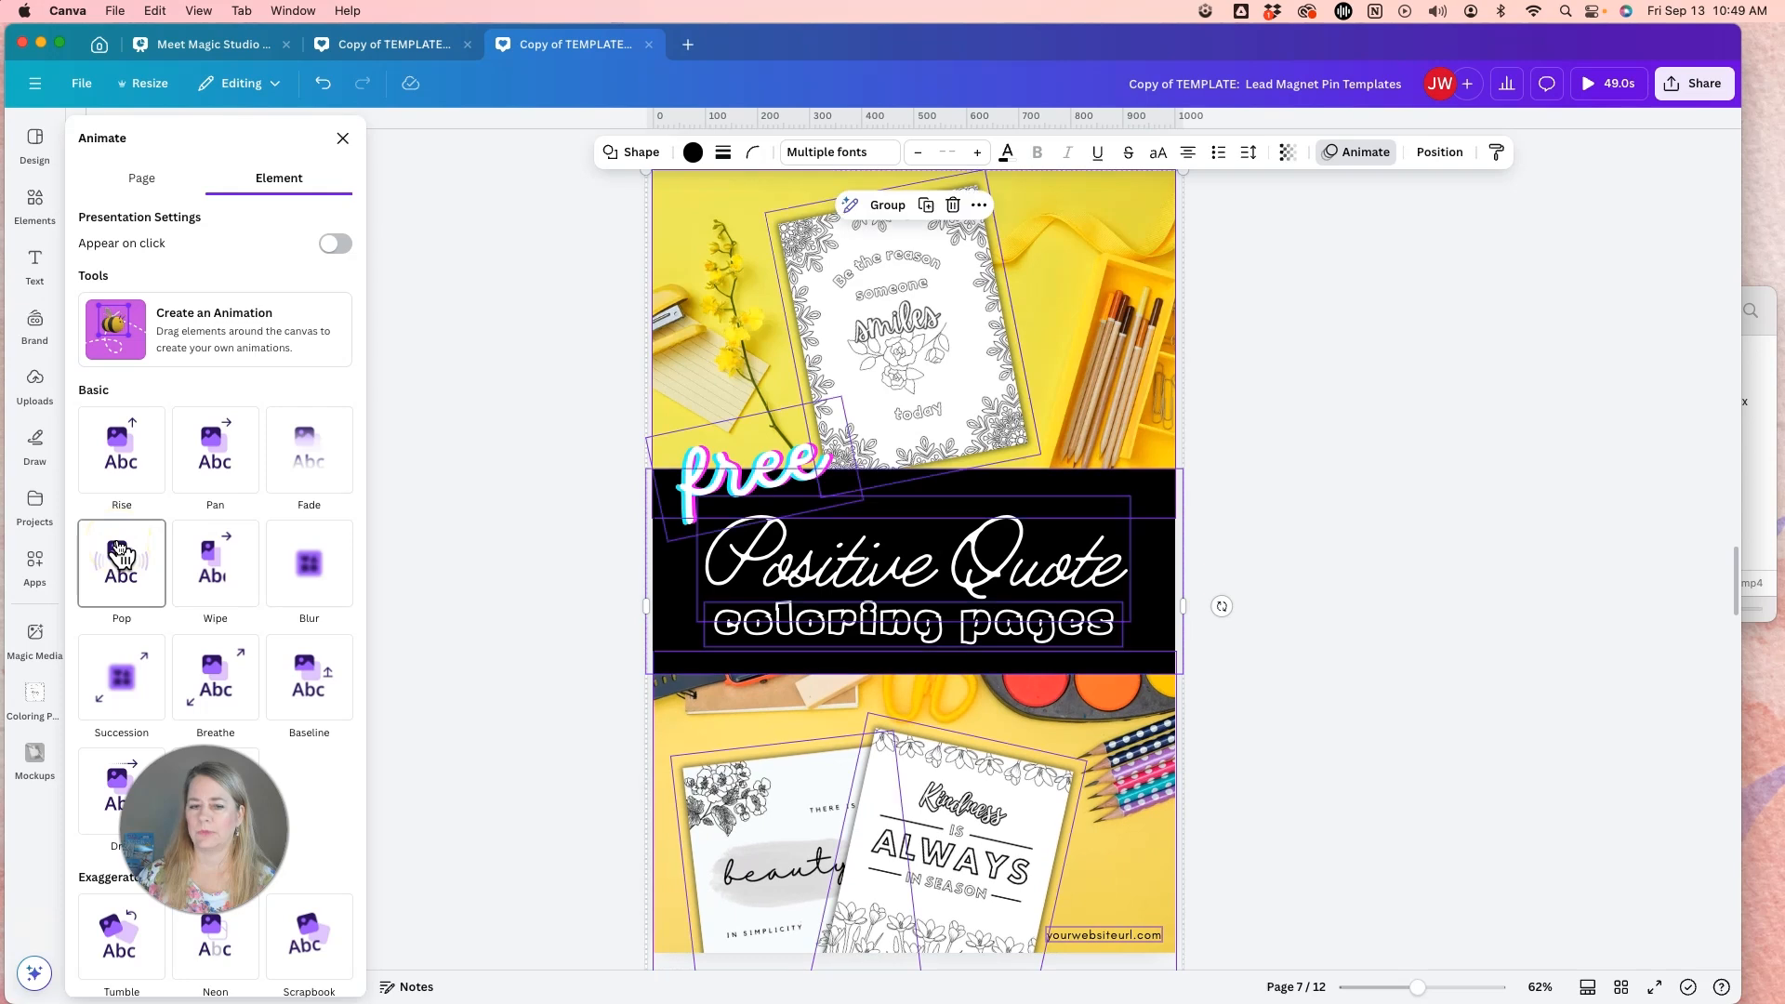
- Browse the element animations and apply Tumble from the Exaggerate group to all selected elements on page 7
scroll(121, 548, "down", 3)
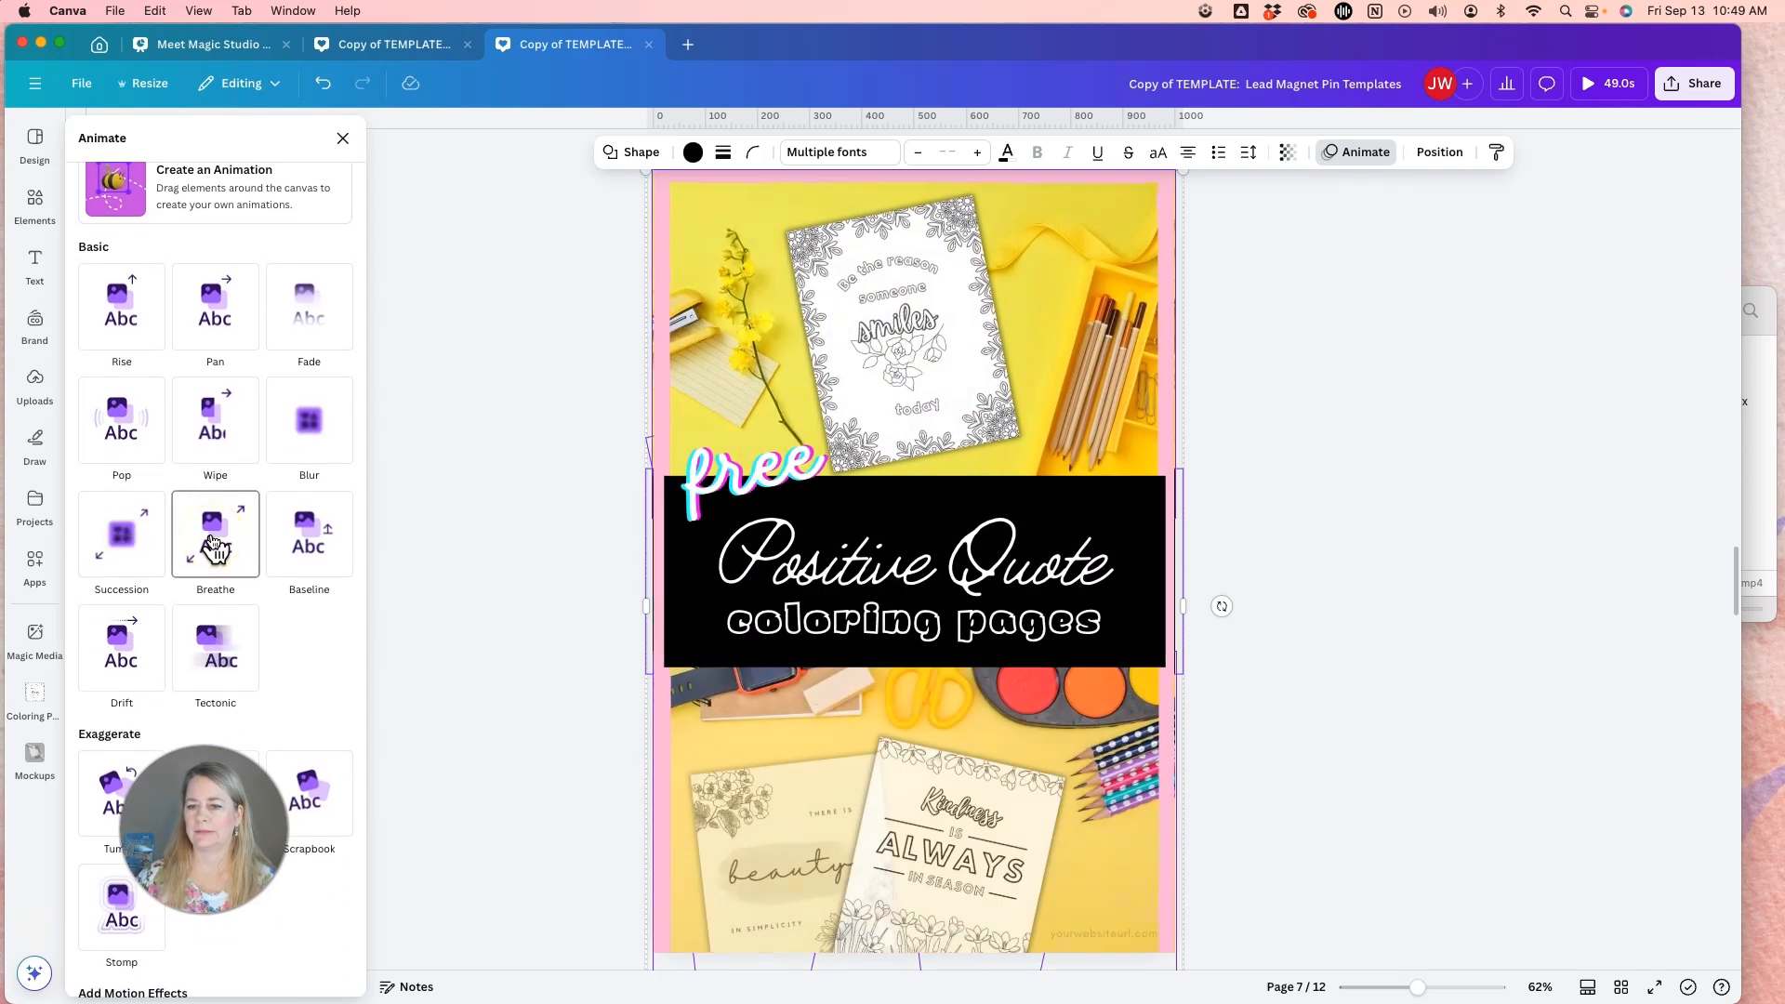
left_click(311, 544)
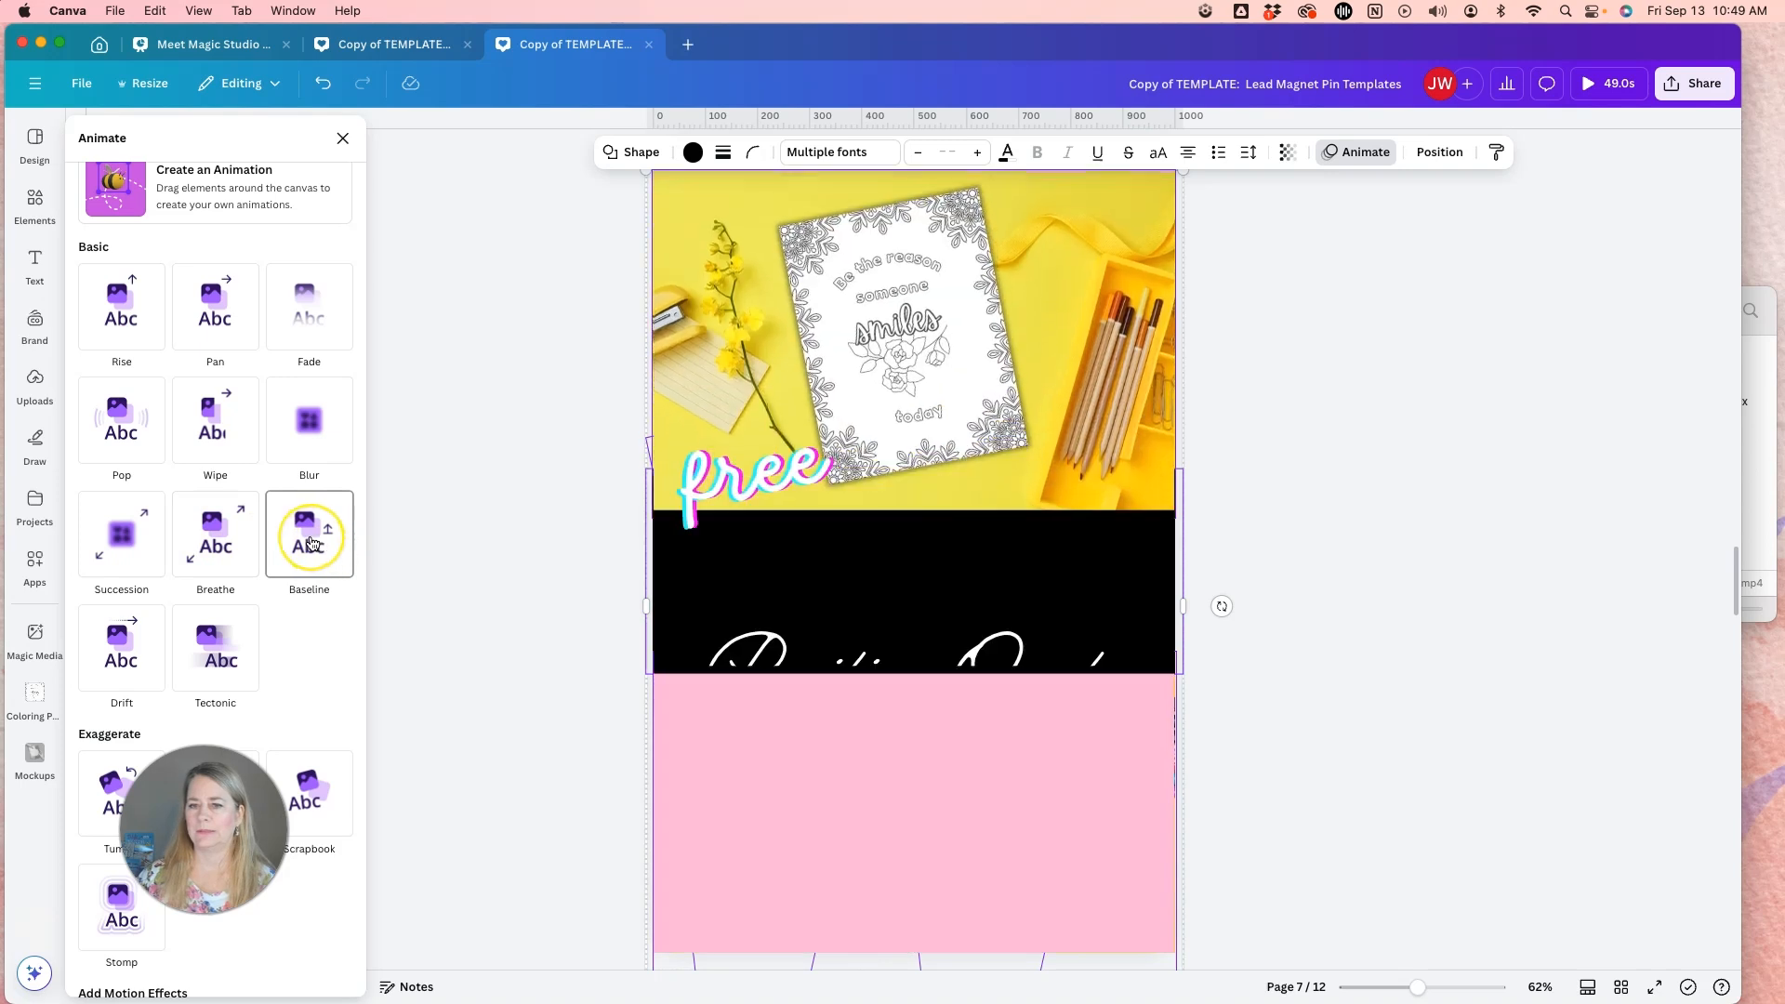
scroll(311, 545, "down", 3)
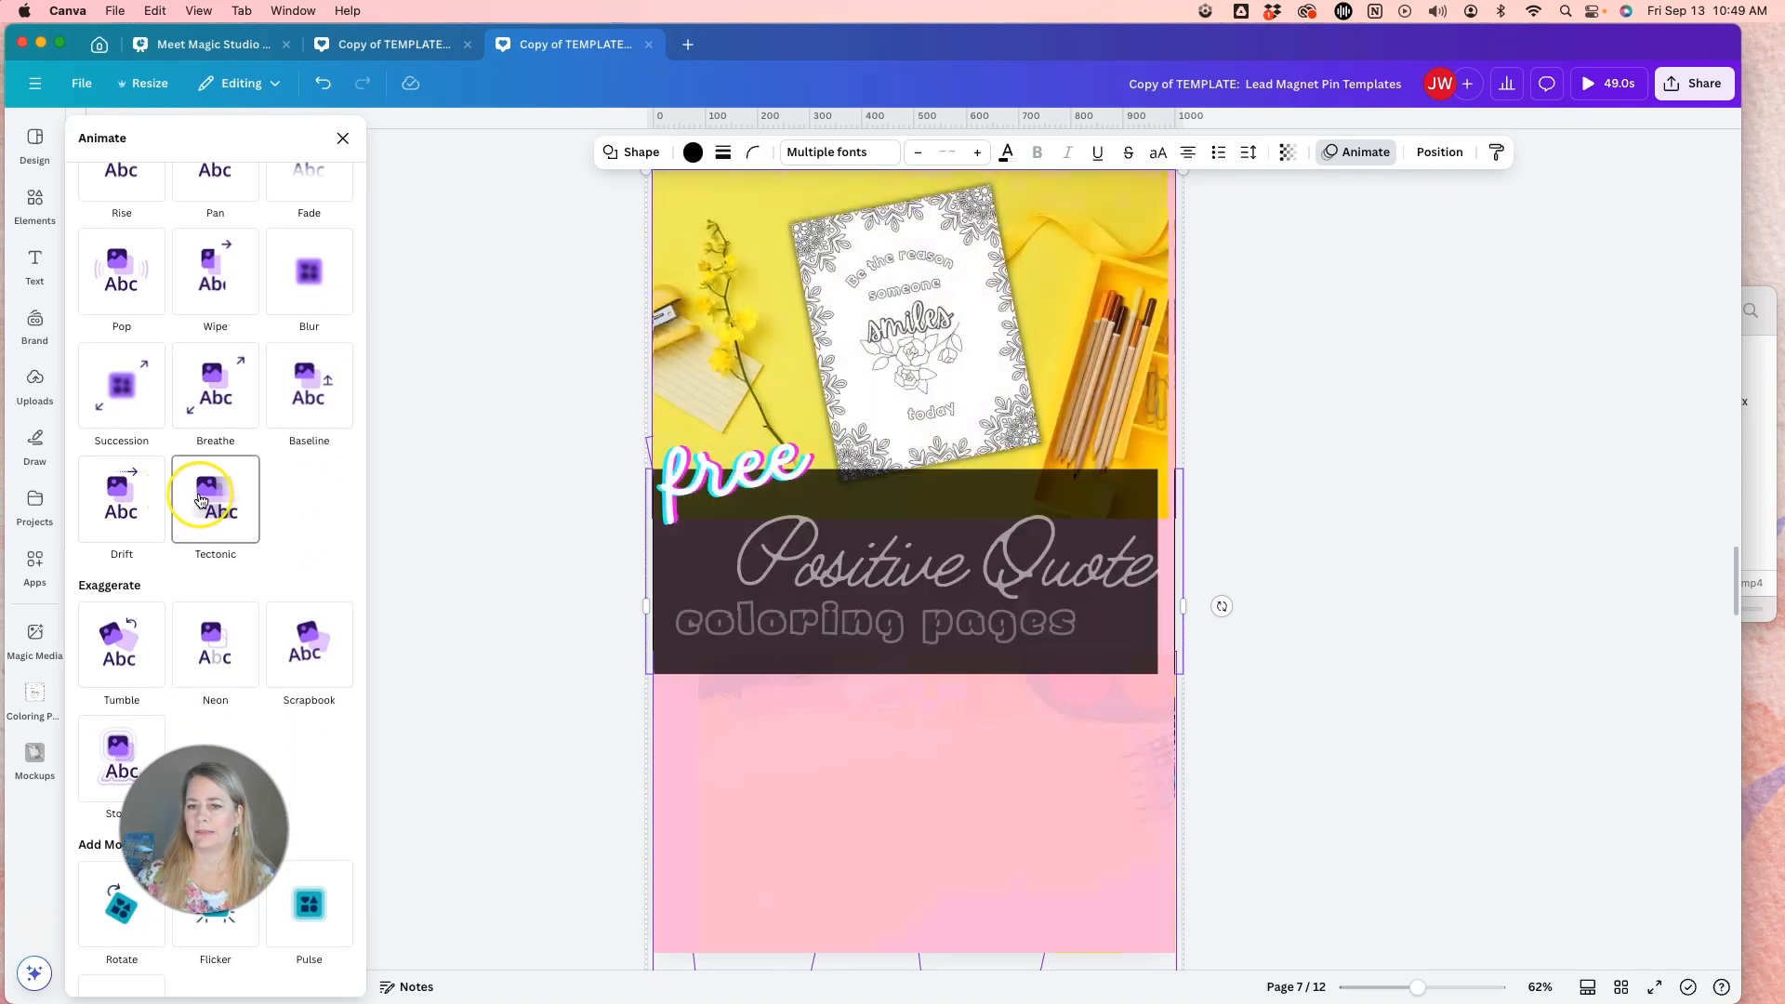
scroll(199, 502, "down", 2)
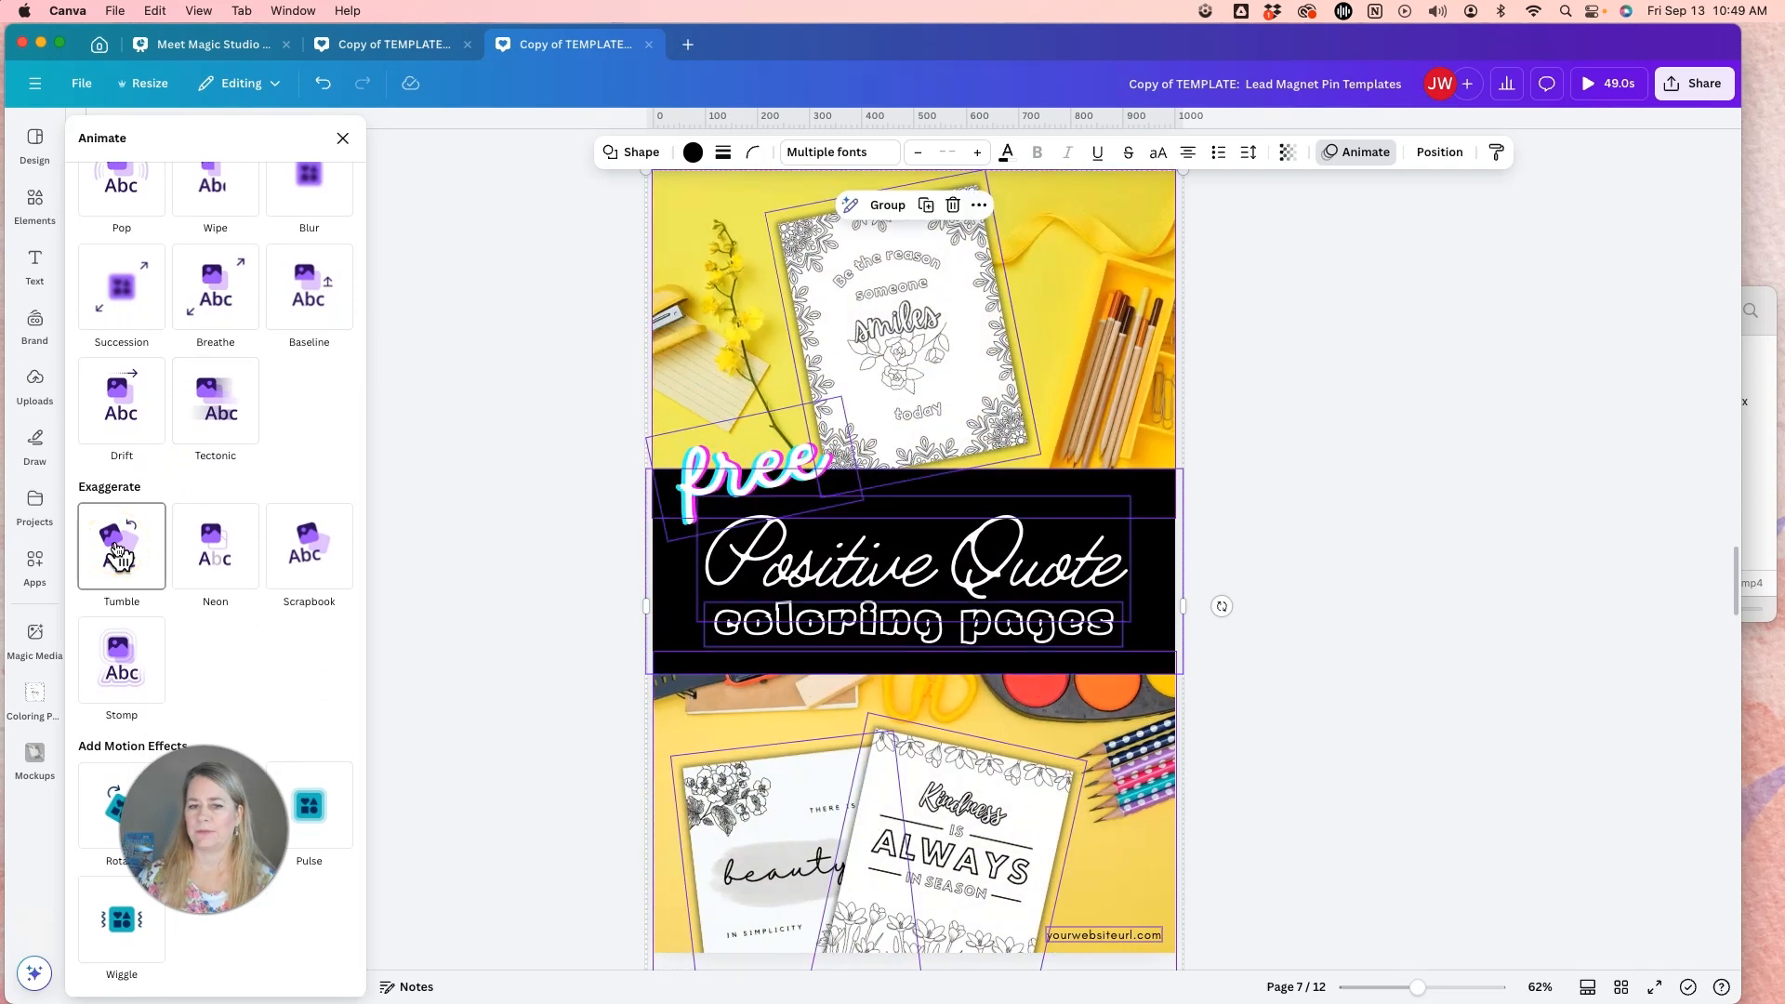
left_click(119, 551)
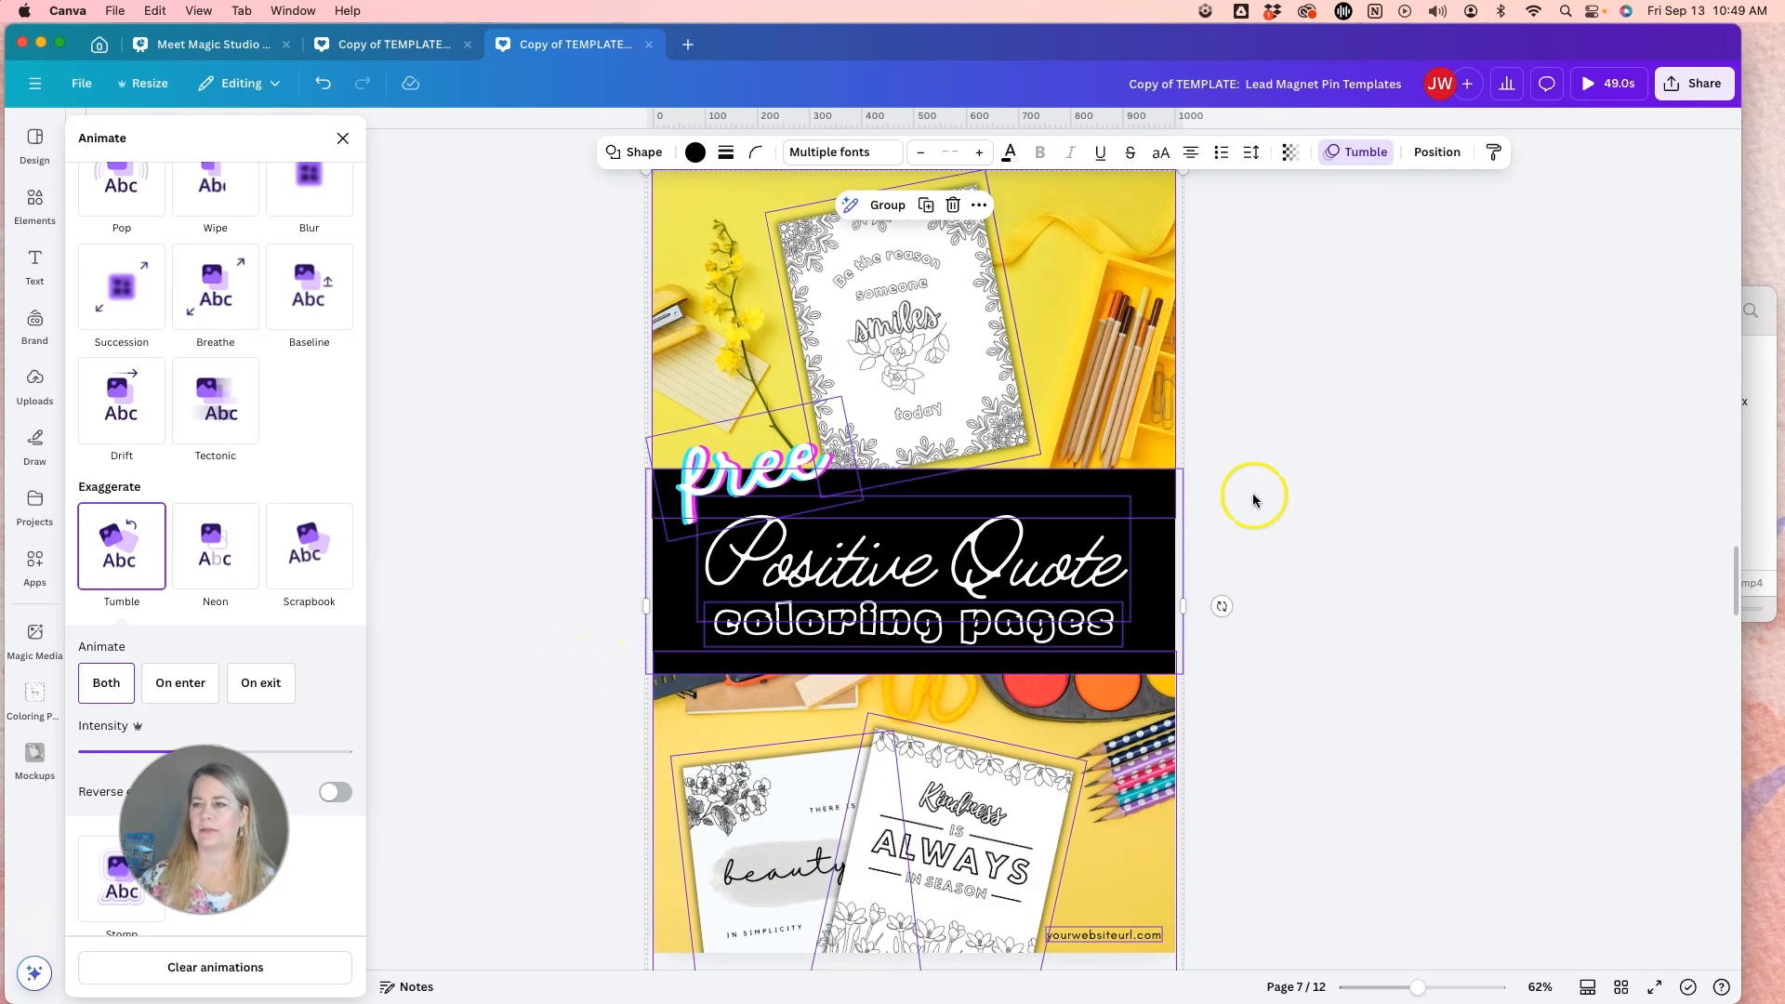
- Set up the MP4 video download to include only page 7 instead of page 5
left_click(1699, 91)
left_click(1439, 427)
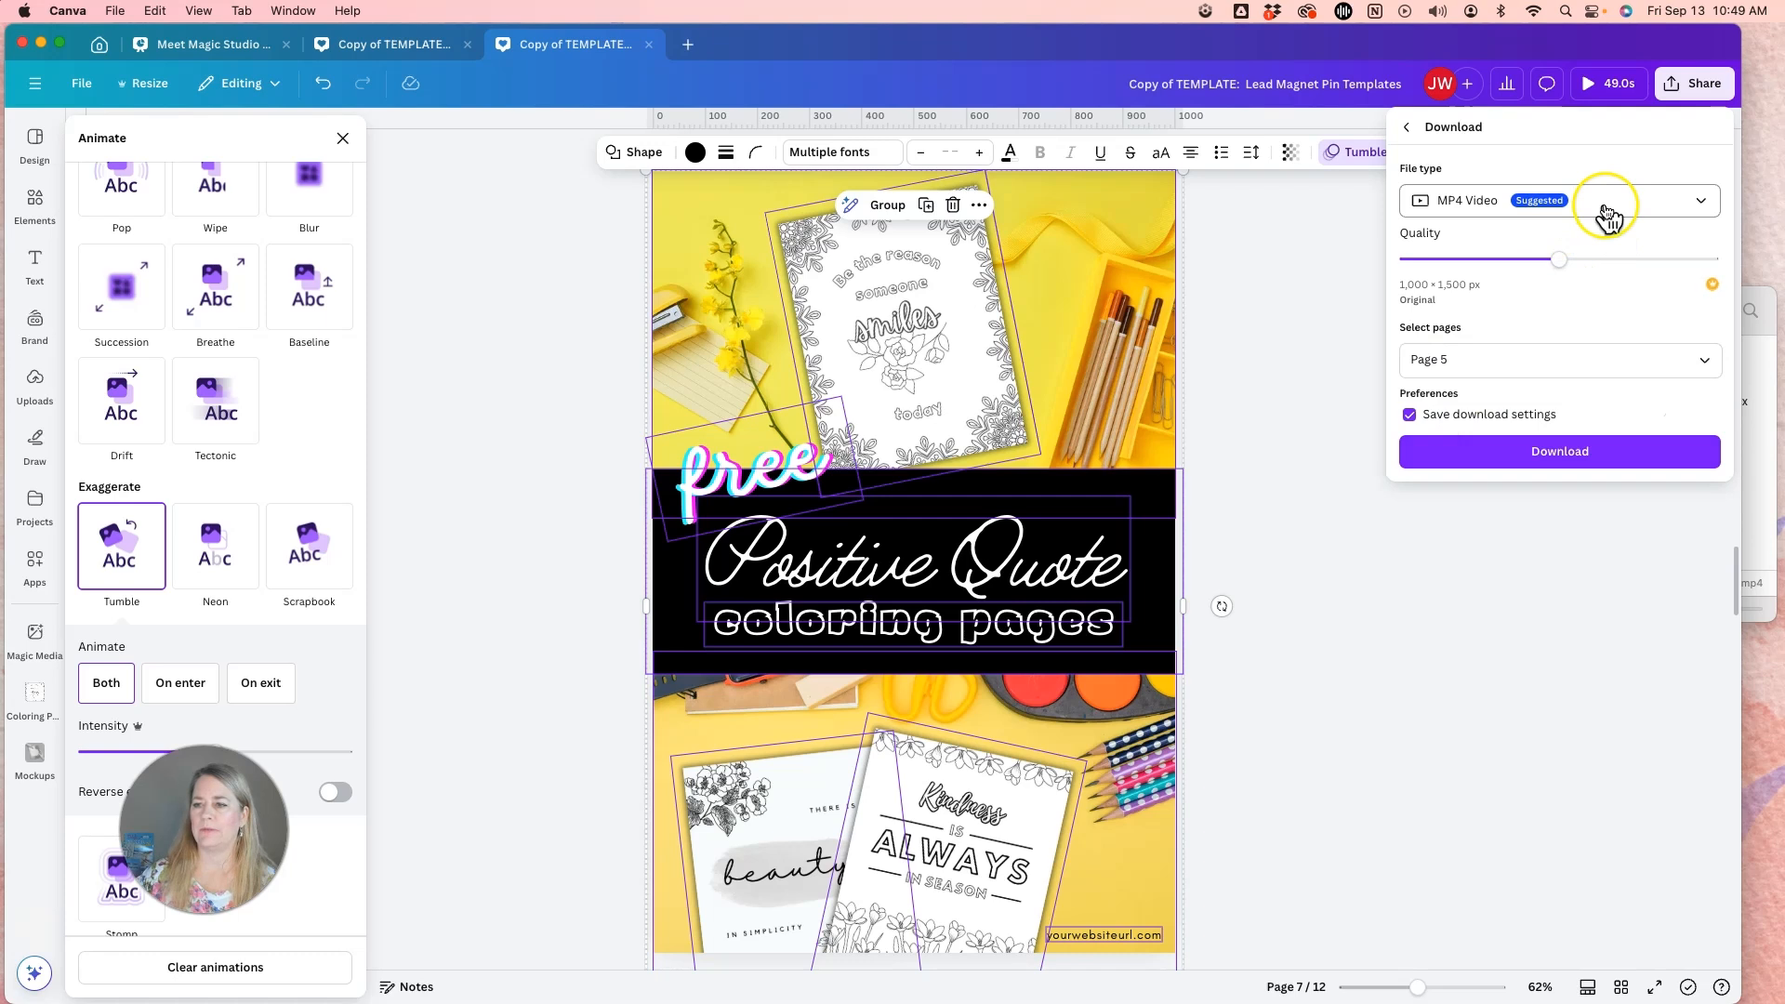
left_click(1700, 360)
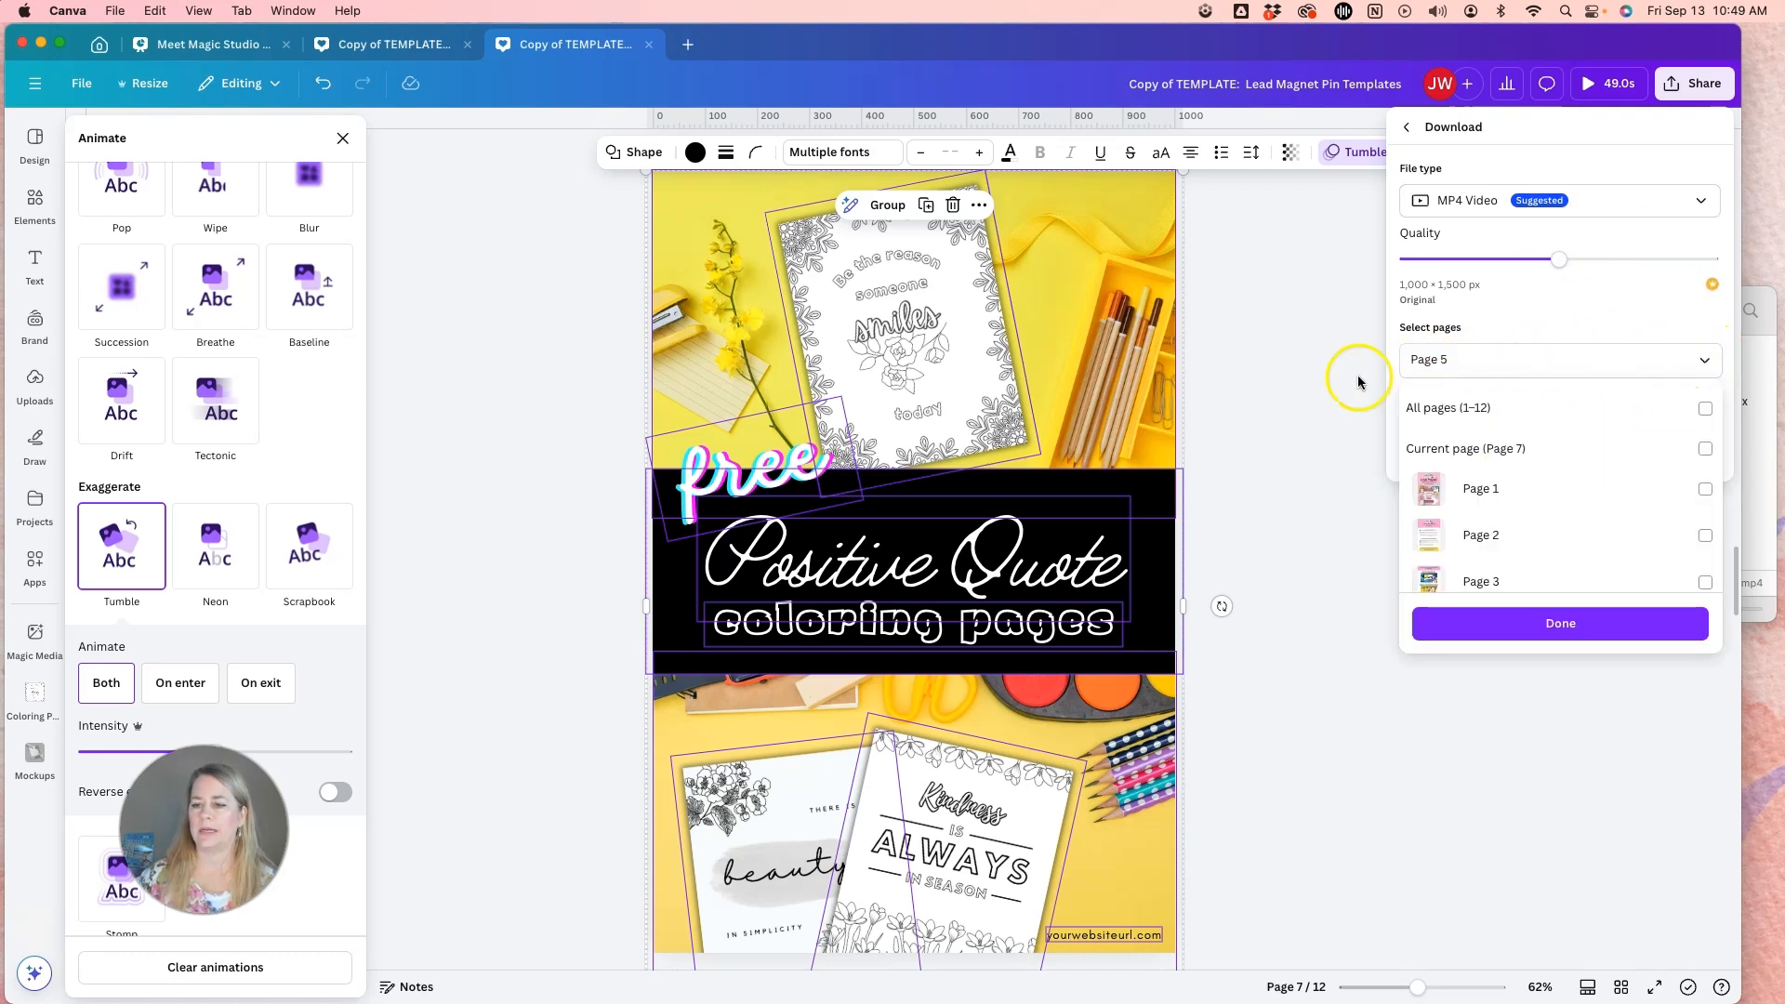
scroll(1590, 519, "down", 3)
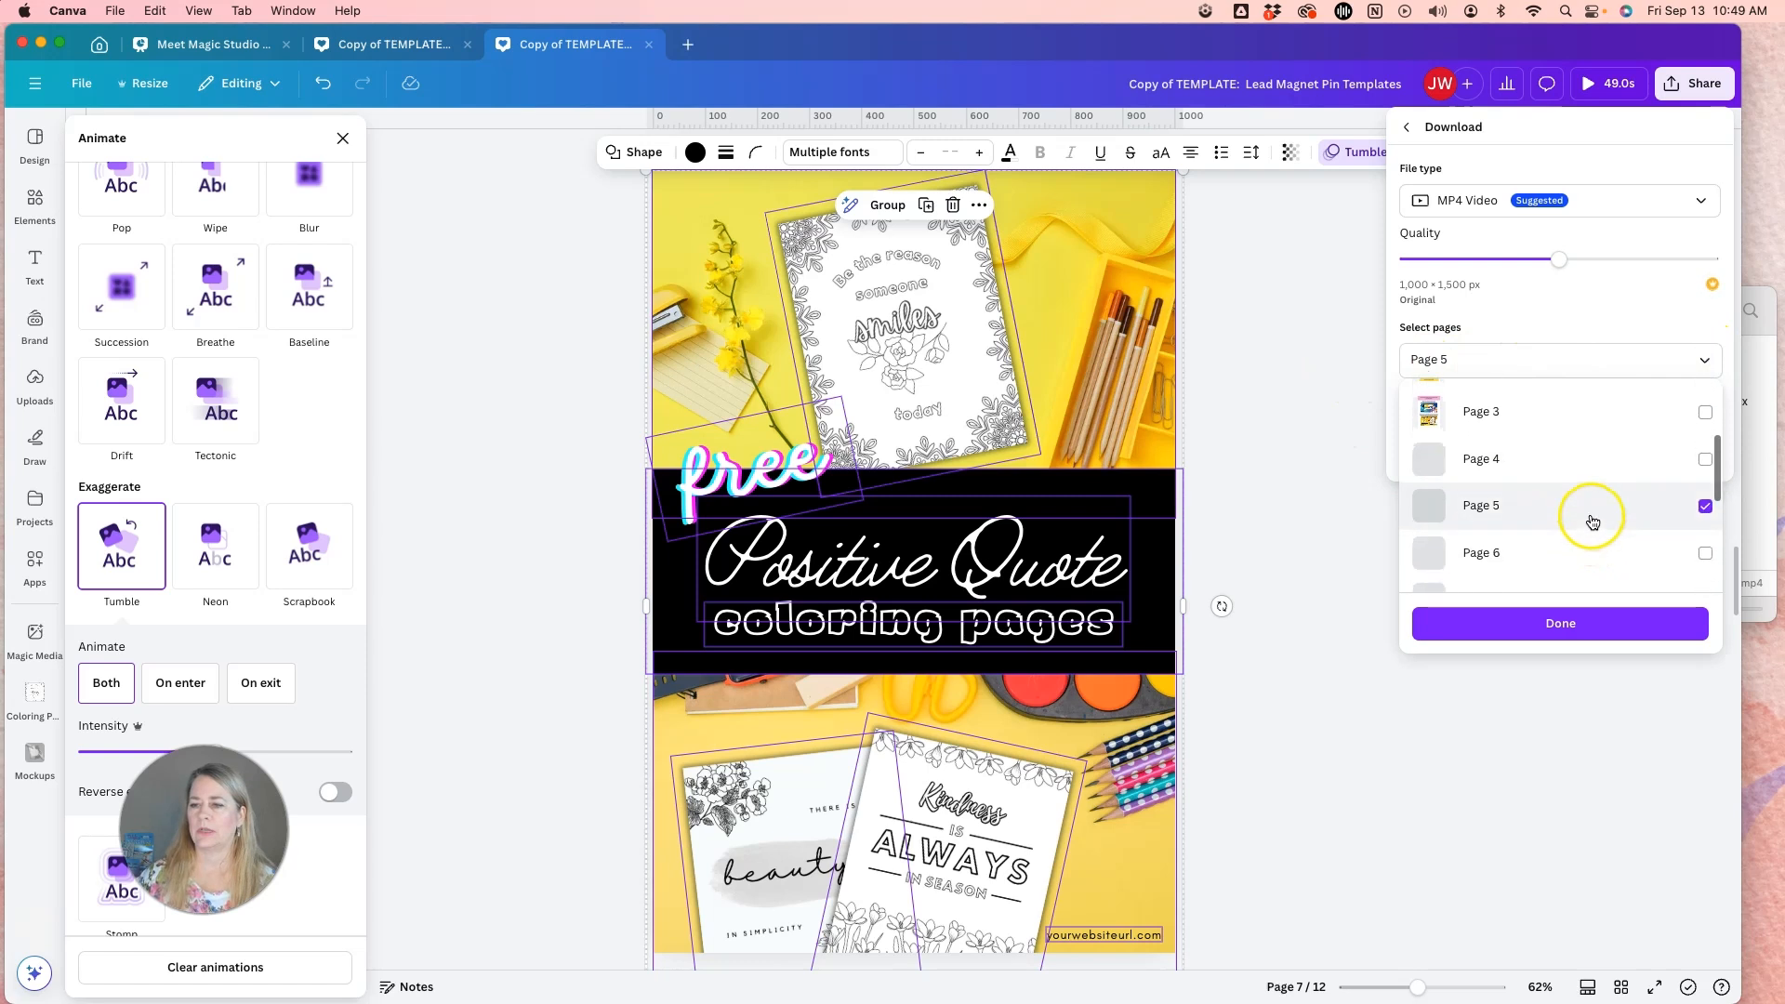
scroll(1649, 538, "down", 2)
left_click(1705, 521)
left_click(1705, 427)
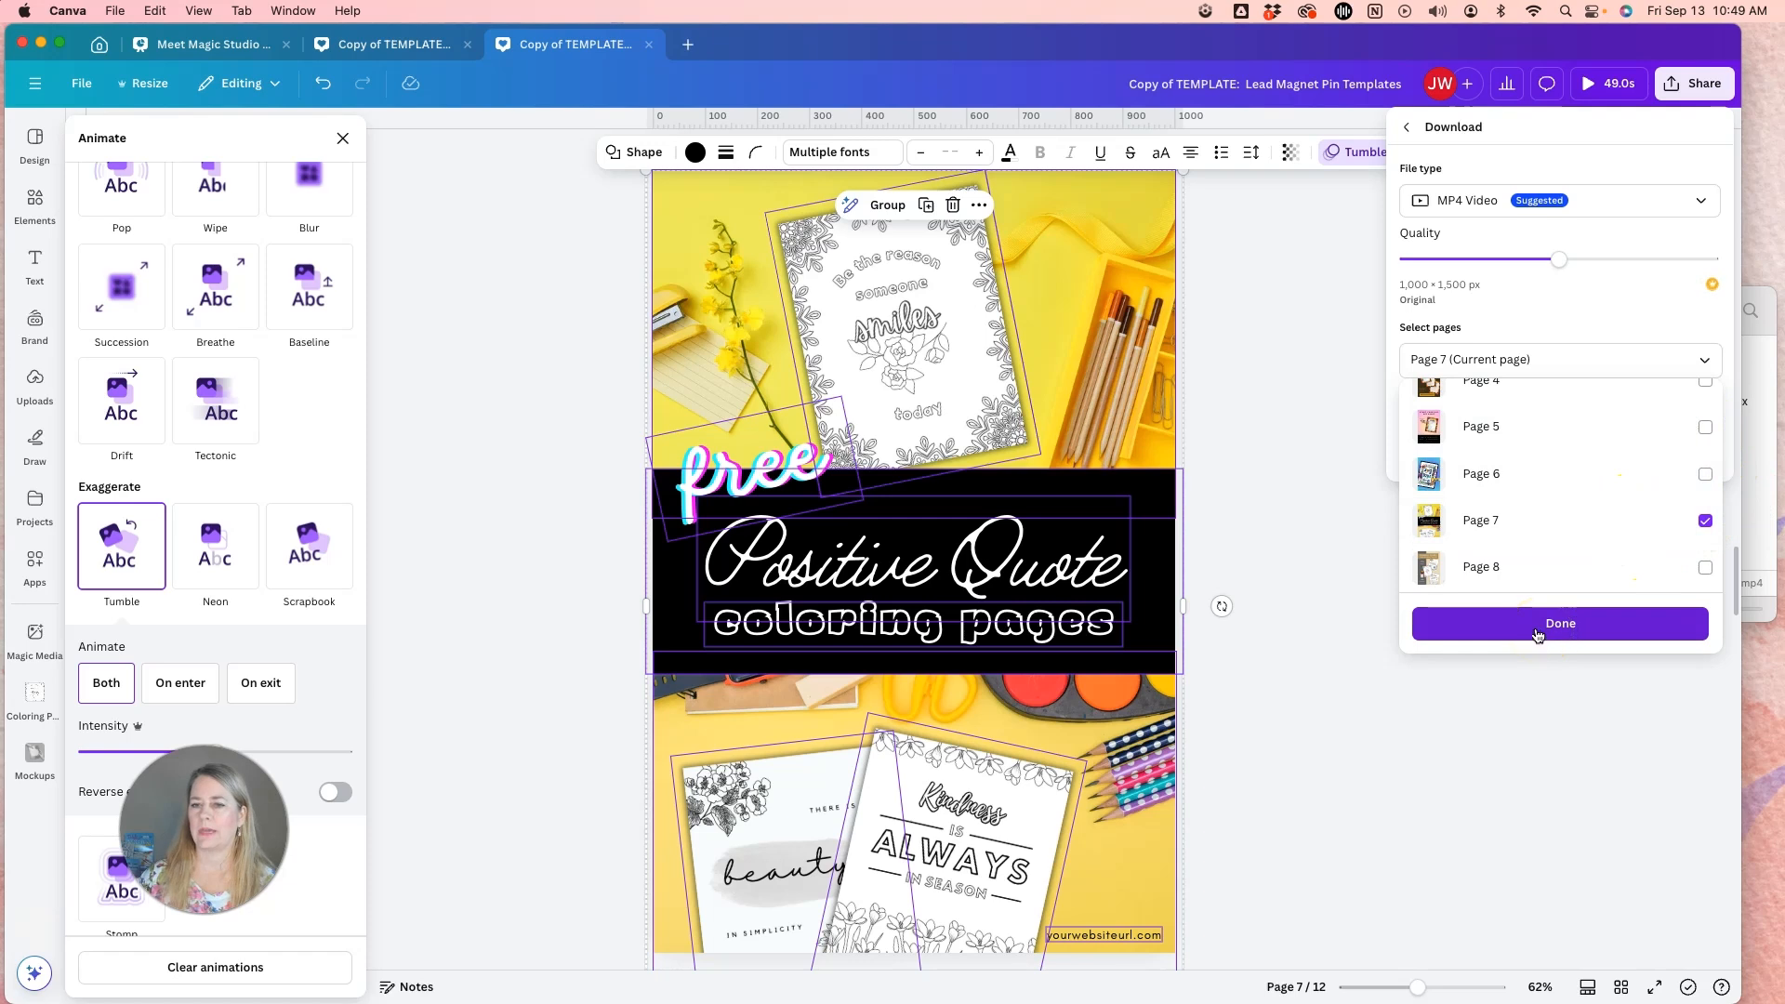
left_click(1285, 493)
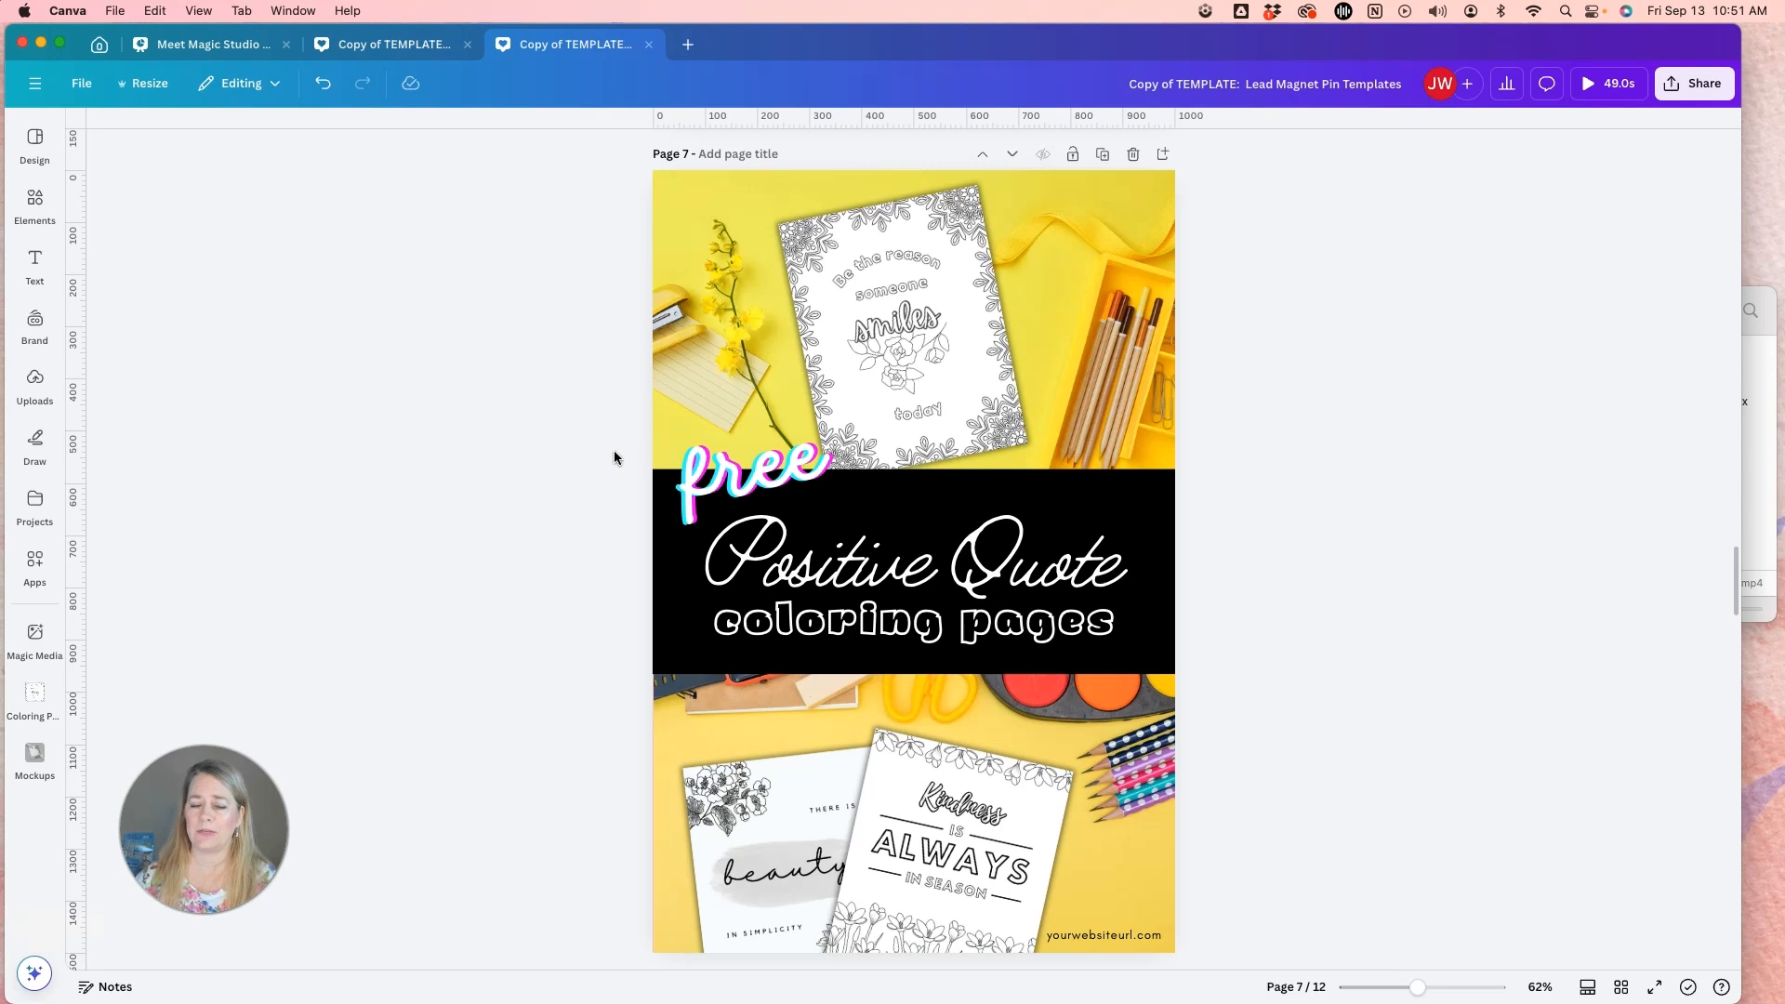
left_click(538, 737)
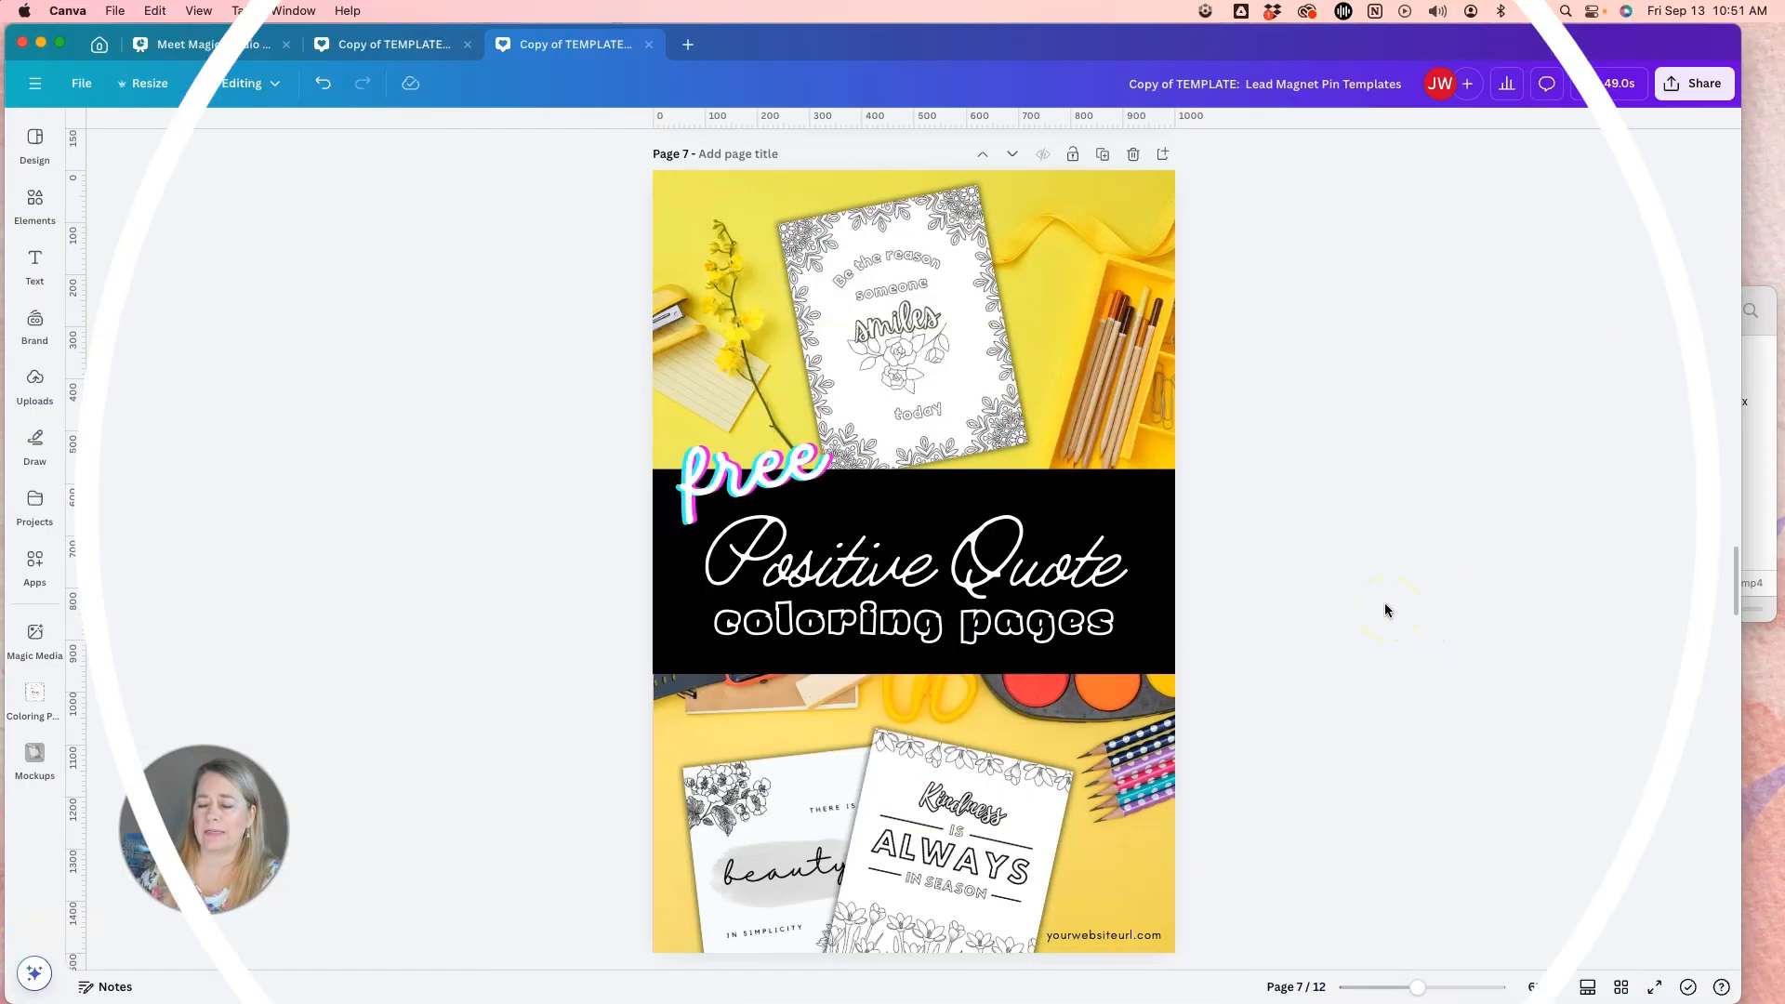
left_click(1394, 605)
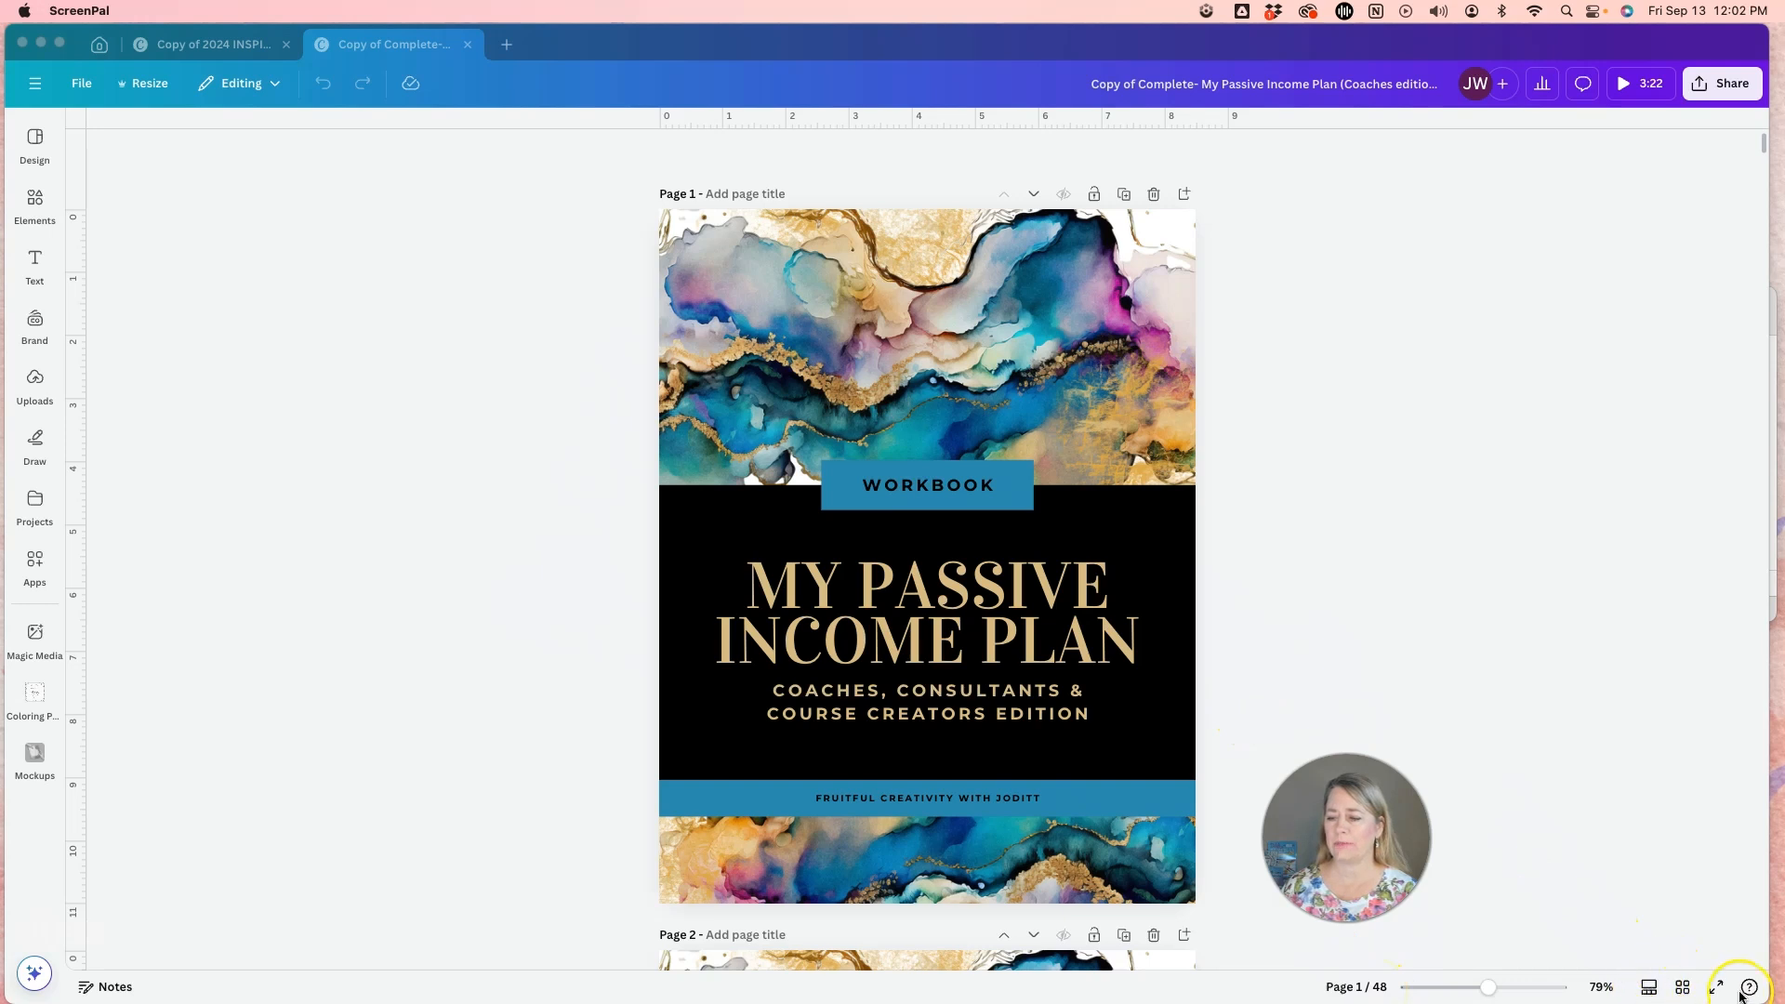
- Show the page thumbnails of the My Passive Income Plan workbook and open the transition options for page 1
left_click(1649, 991)
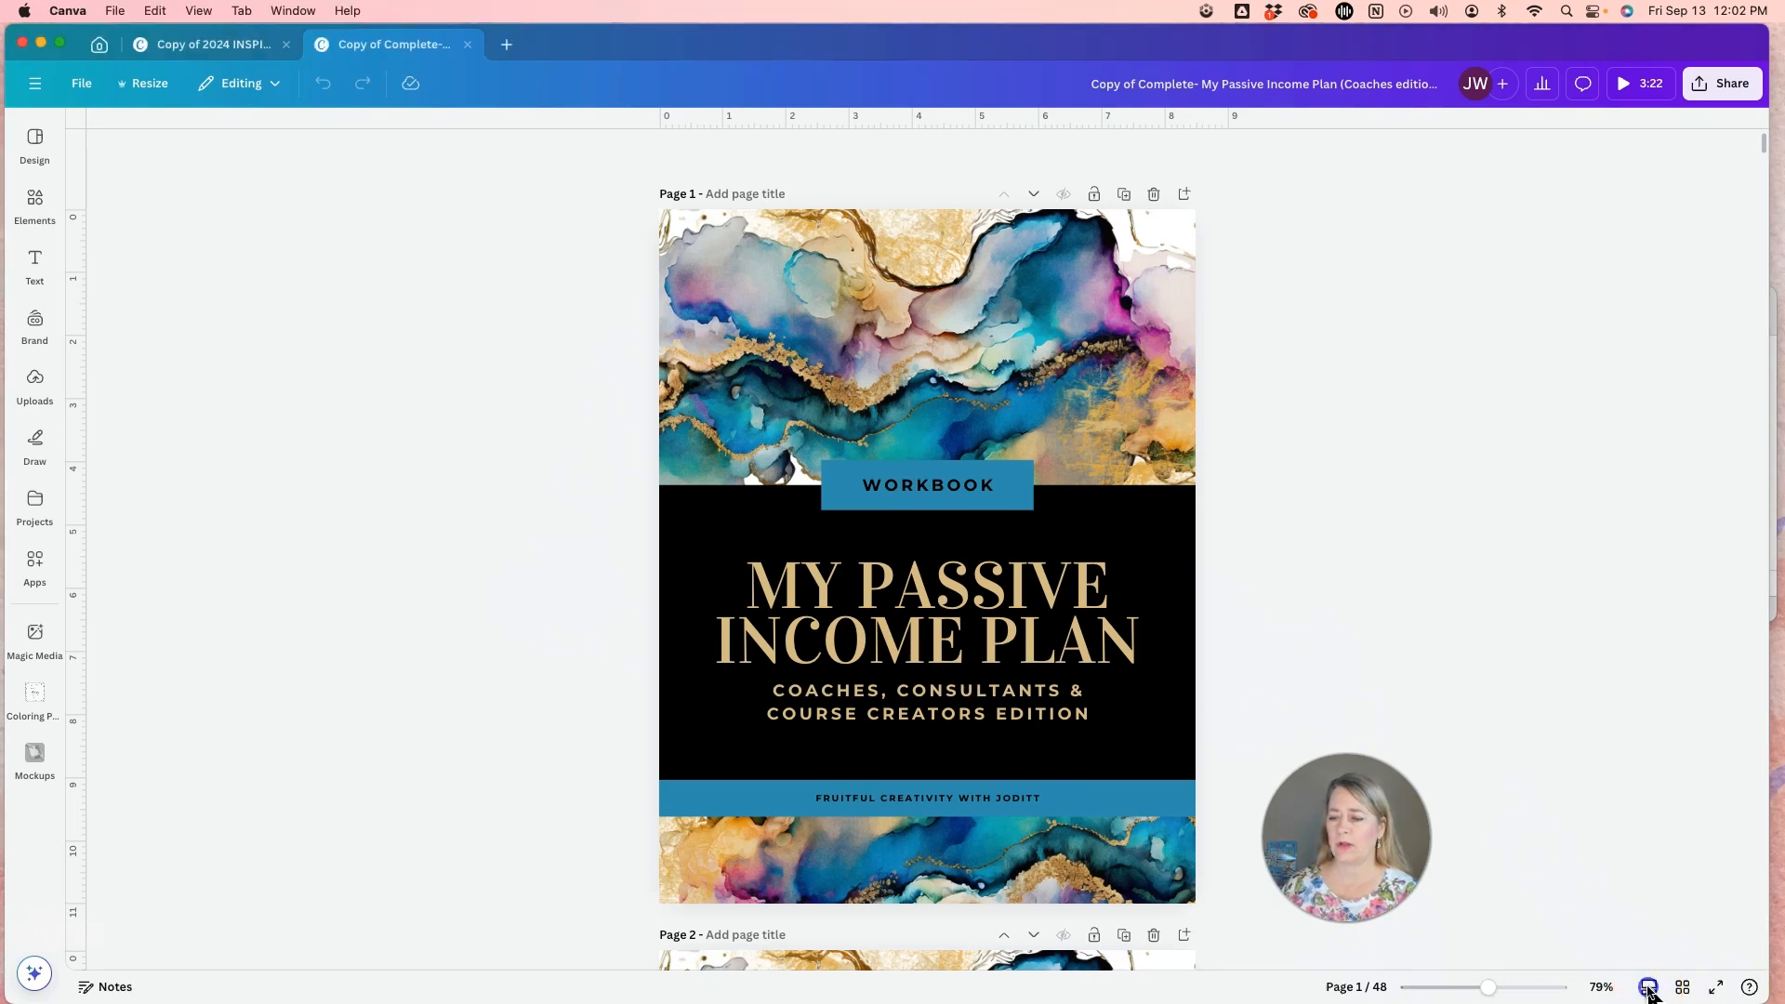
left_click(1648, 987)
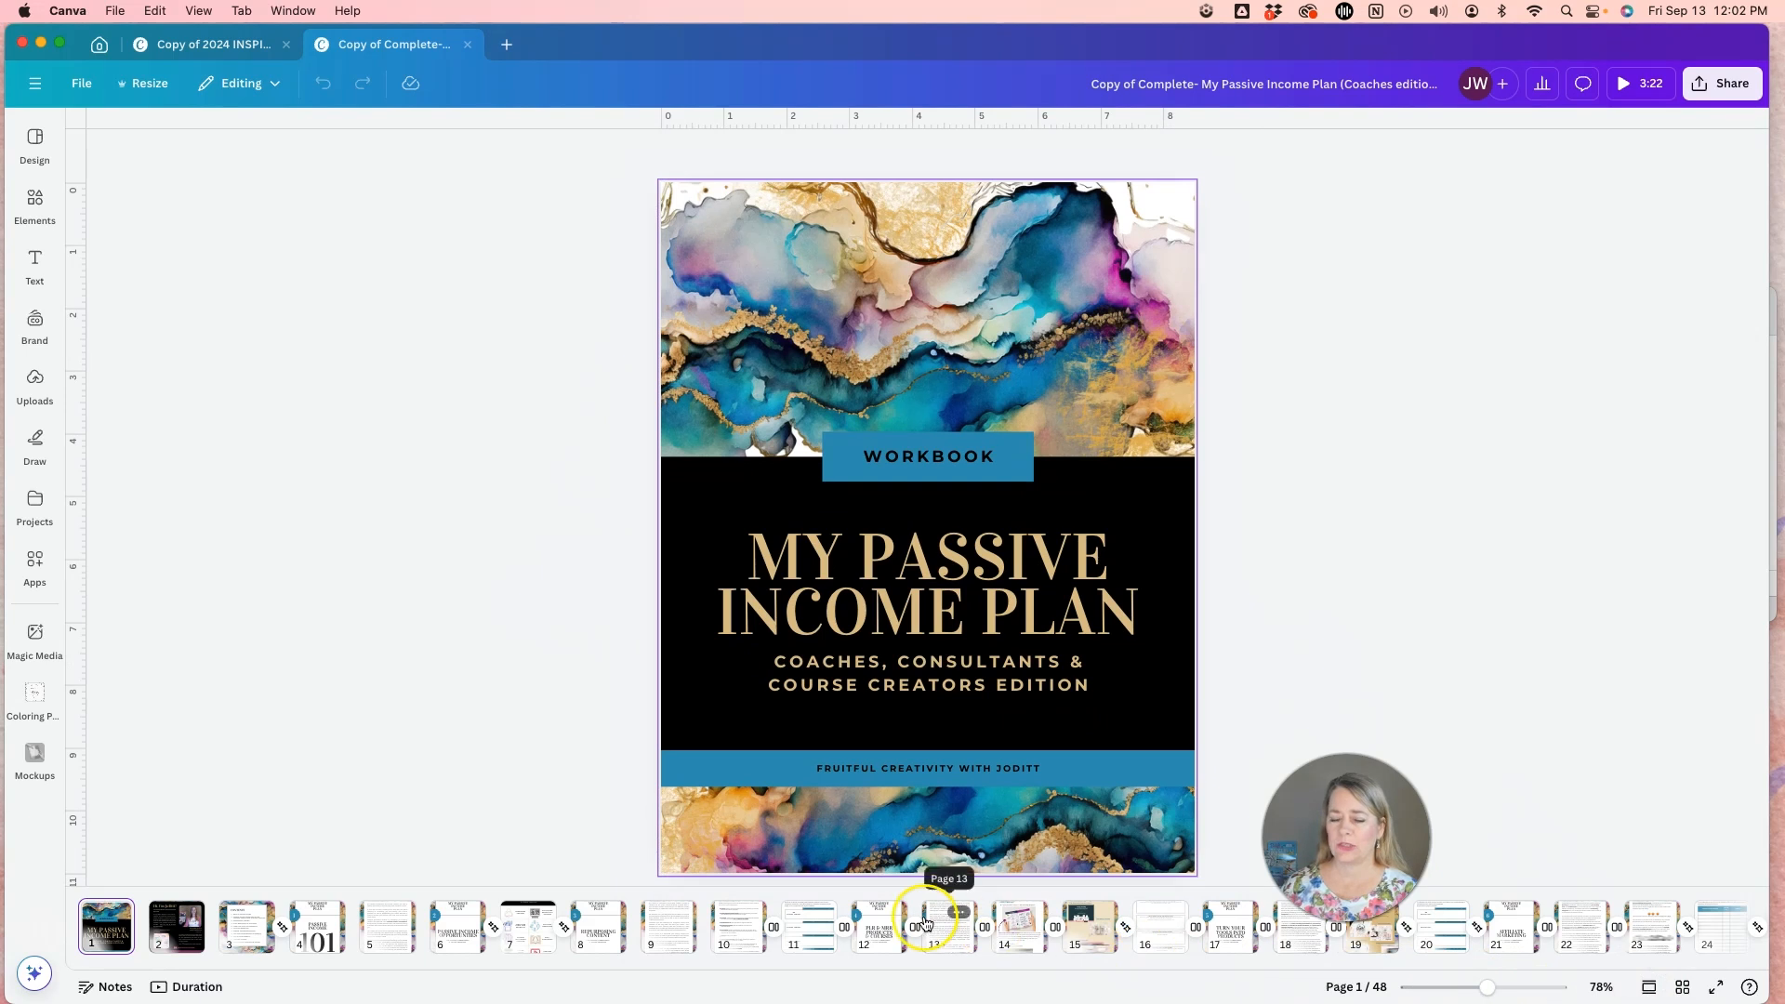
right_click(122, 939)
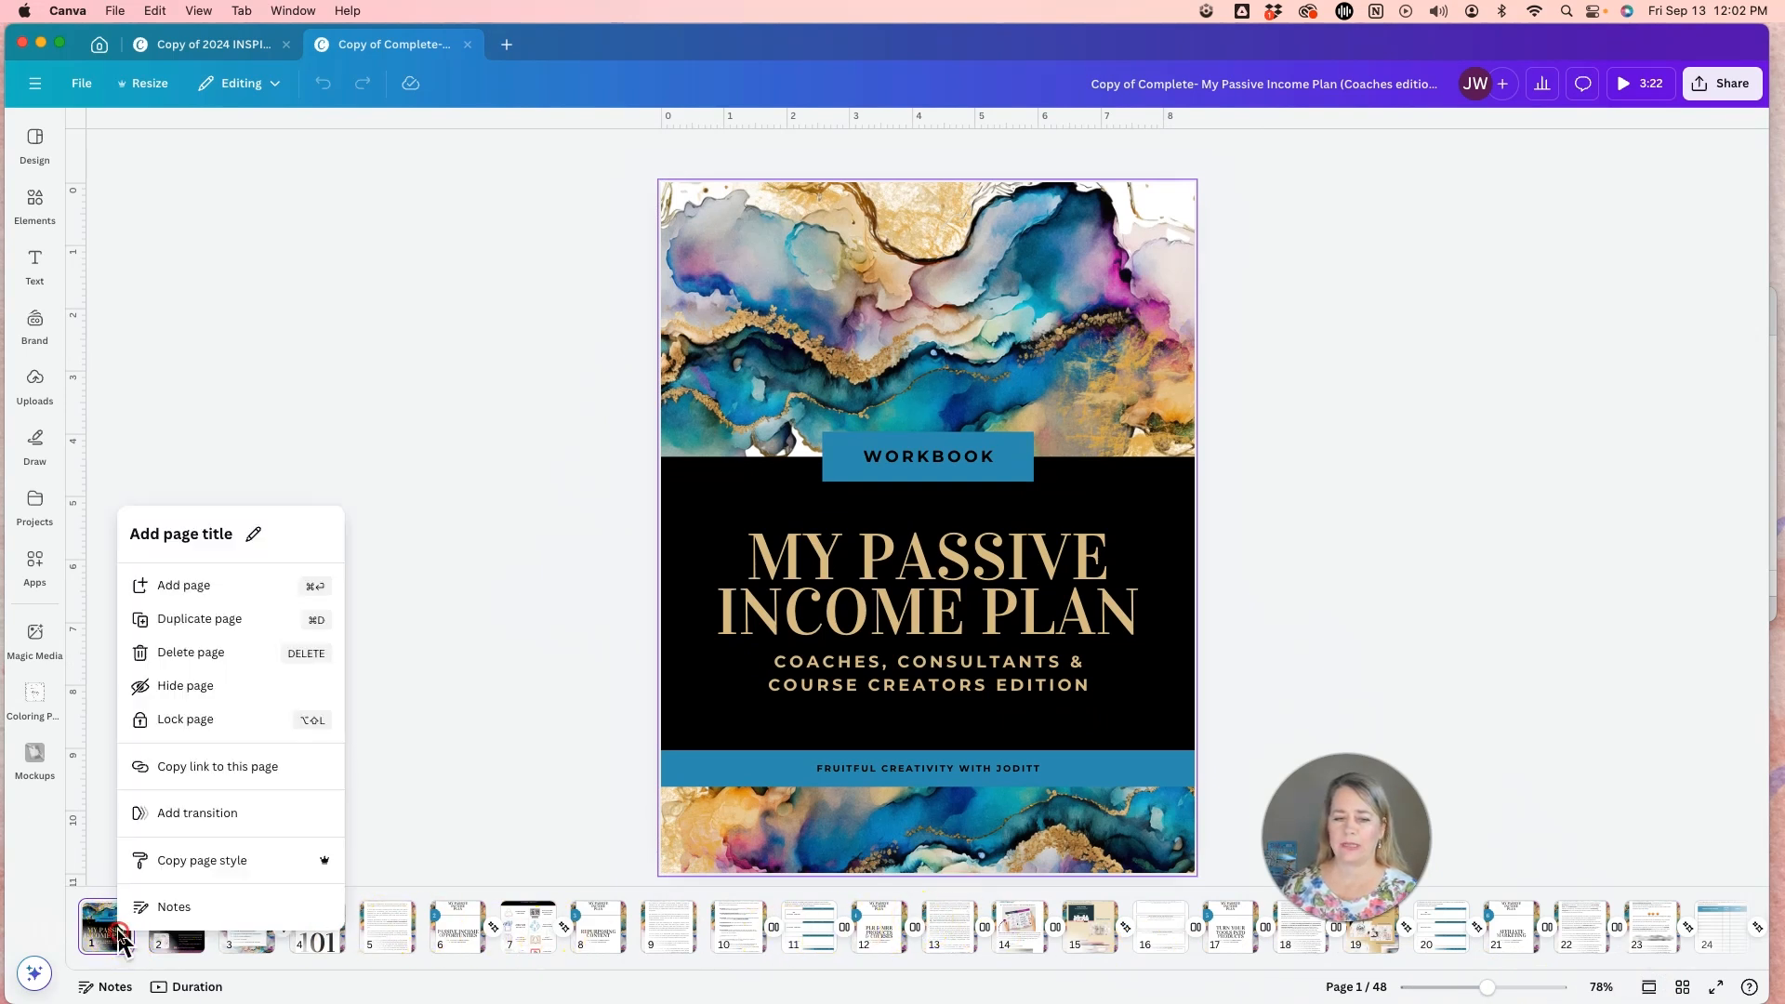
left_click(205, 822)
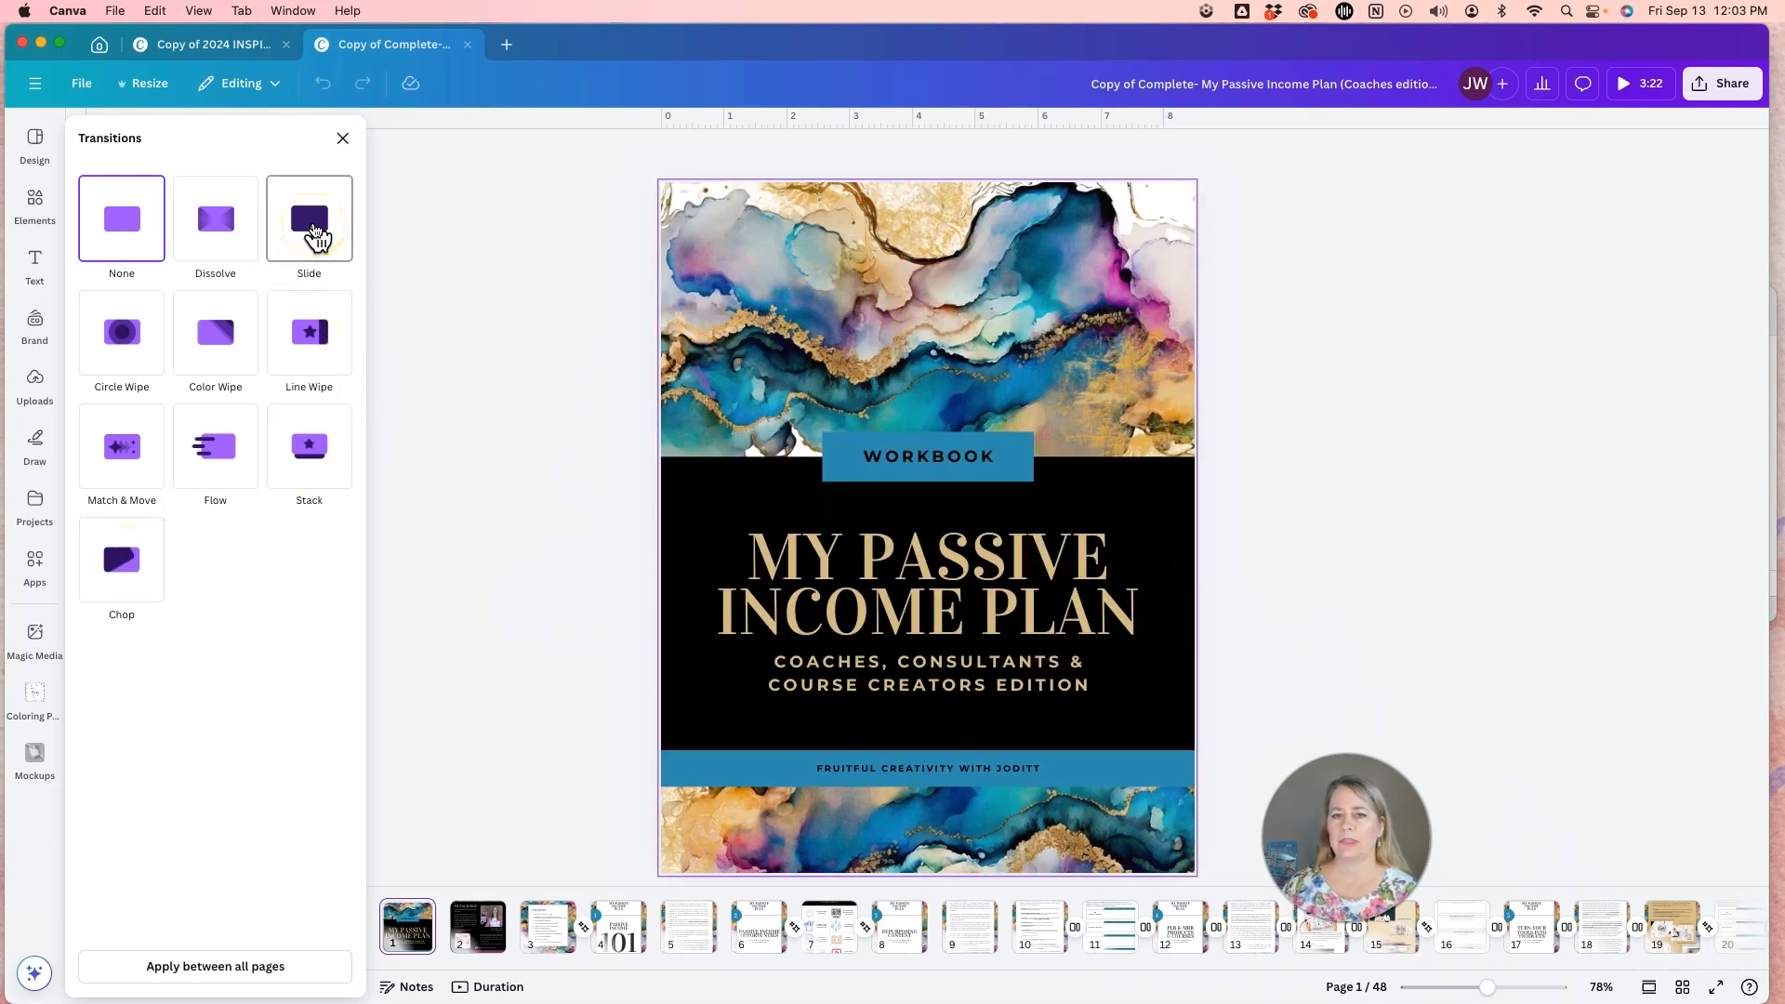
- Apply the Slide transition between all pages of the workbook and preview the result
left_click(313, 235)
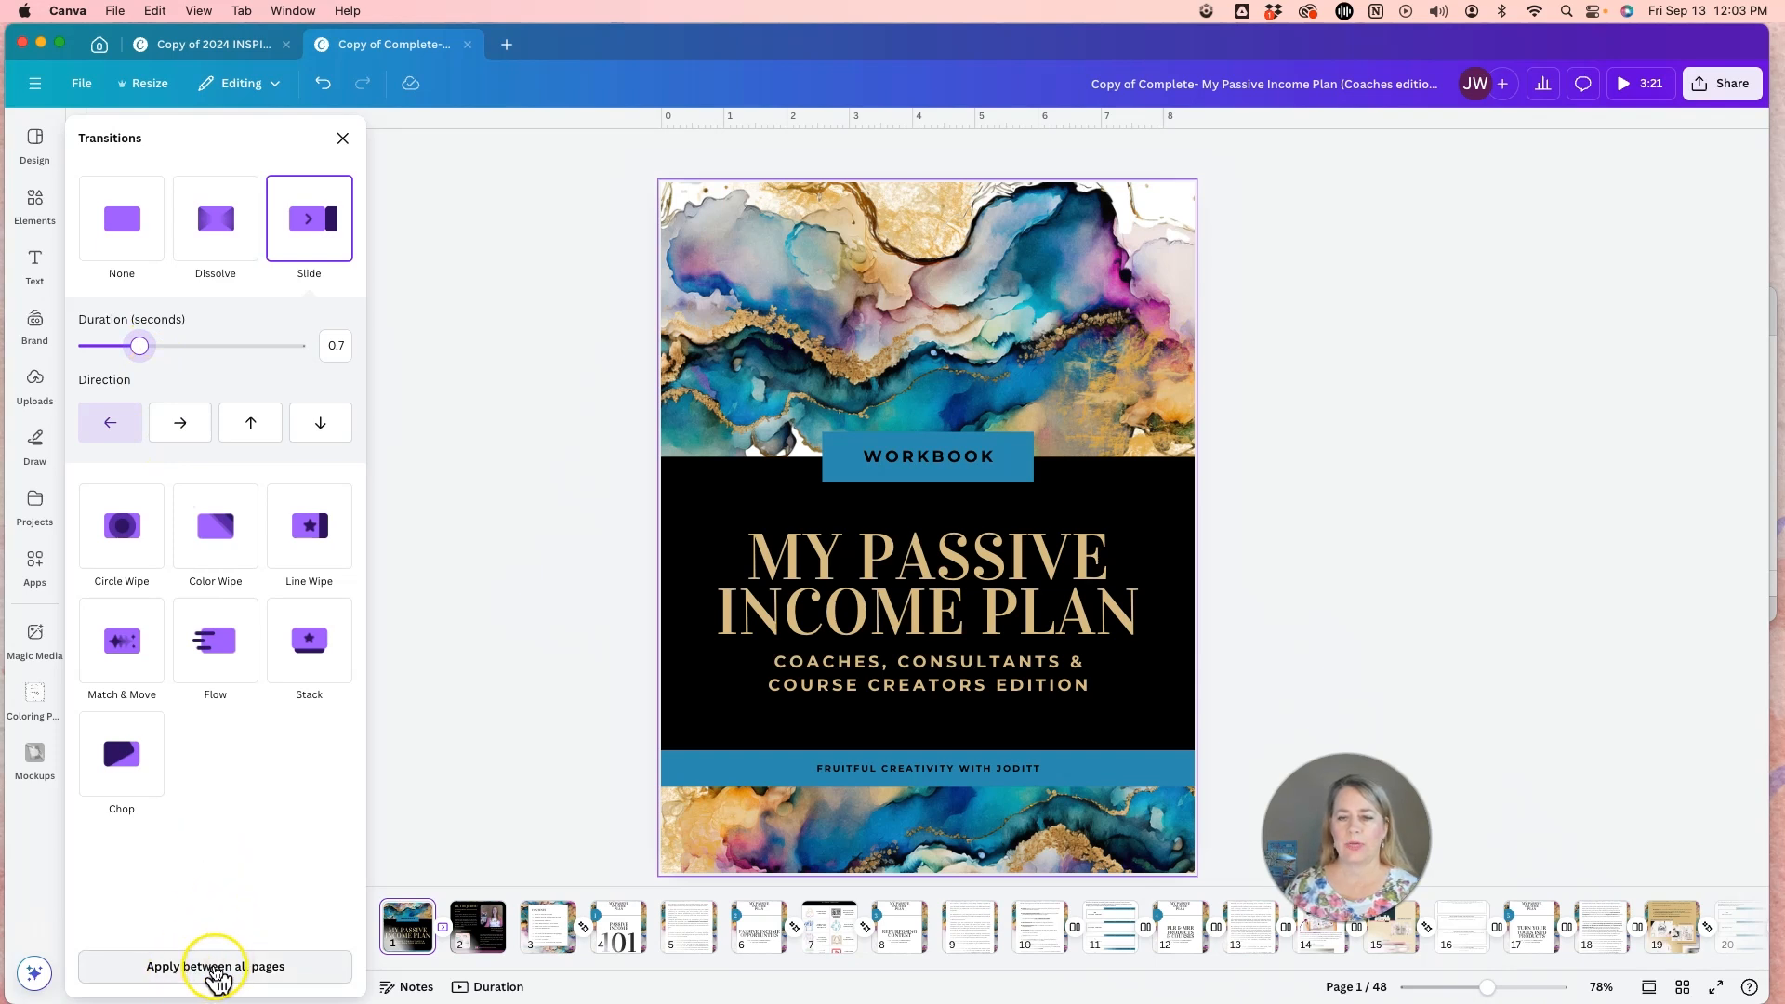
left_click(216, 969)
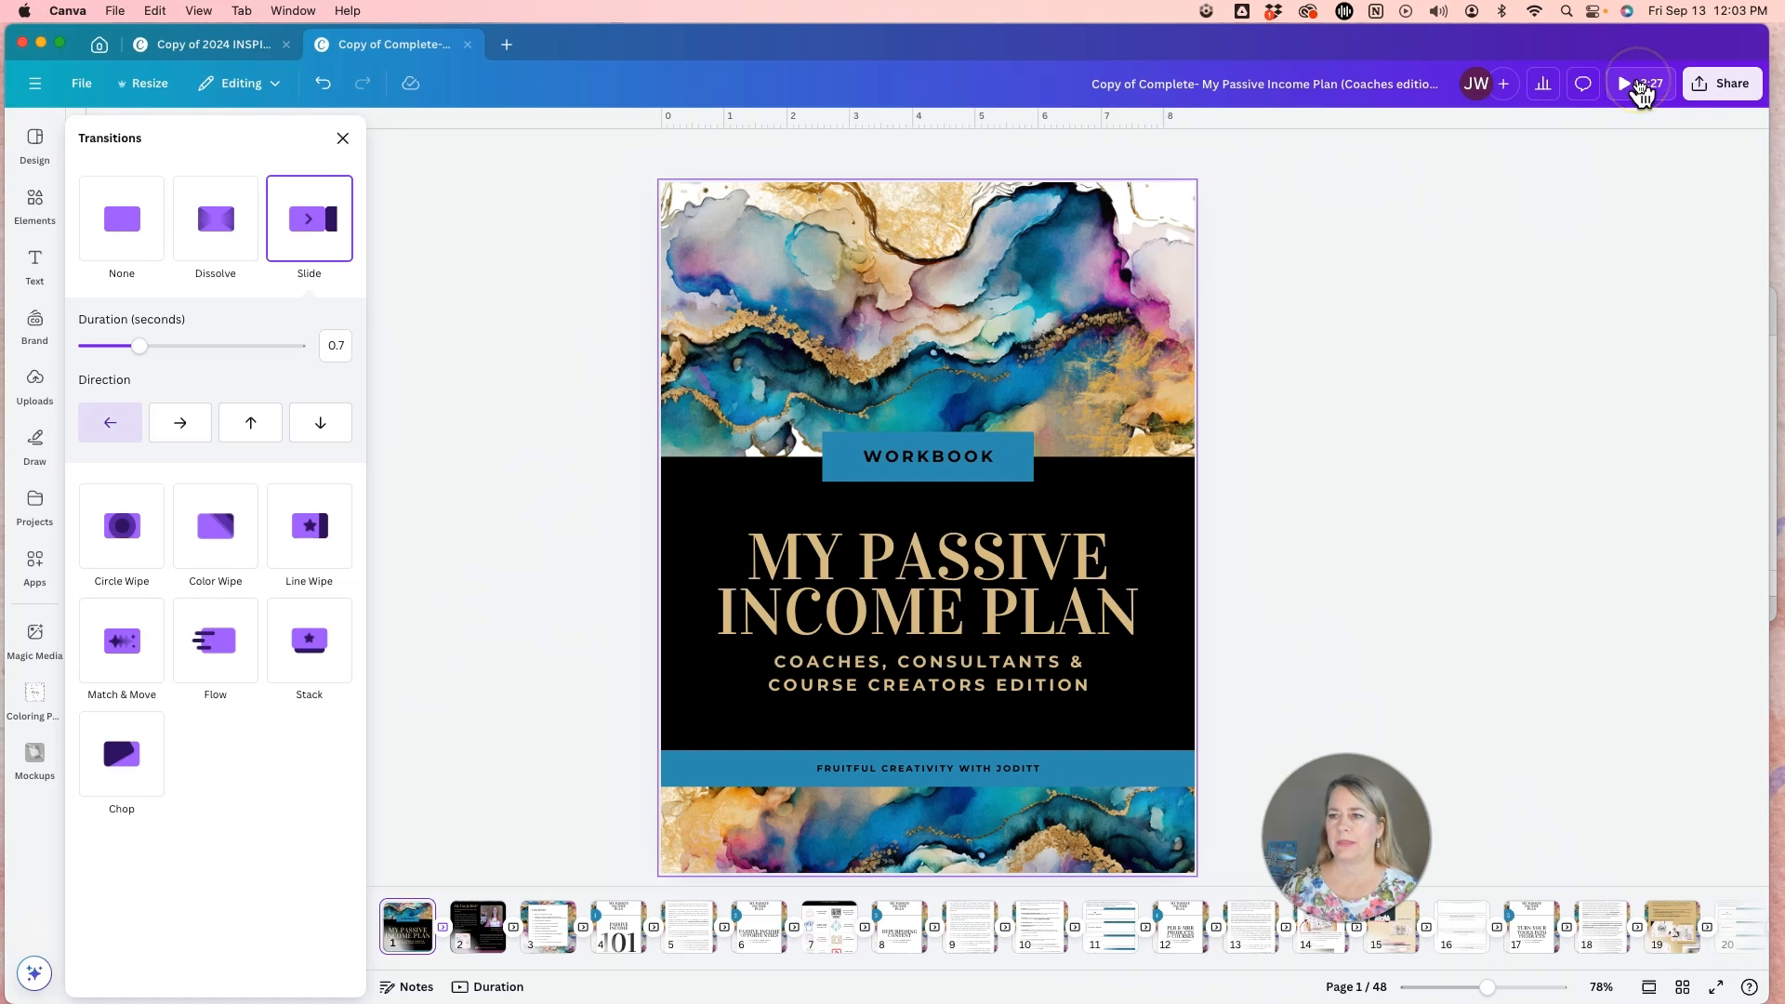
left_click(1634, 86)
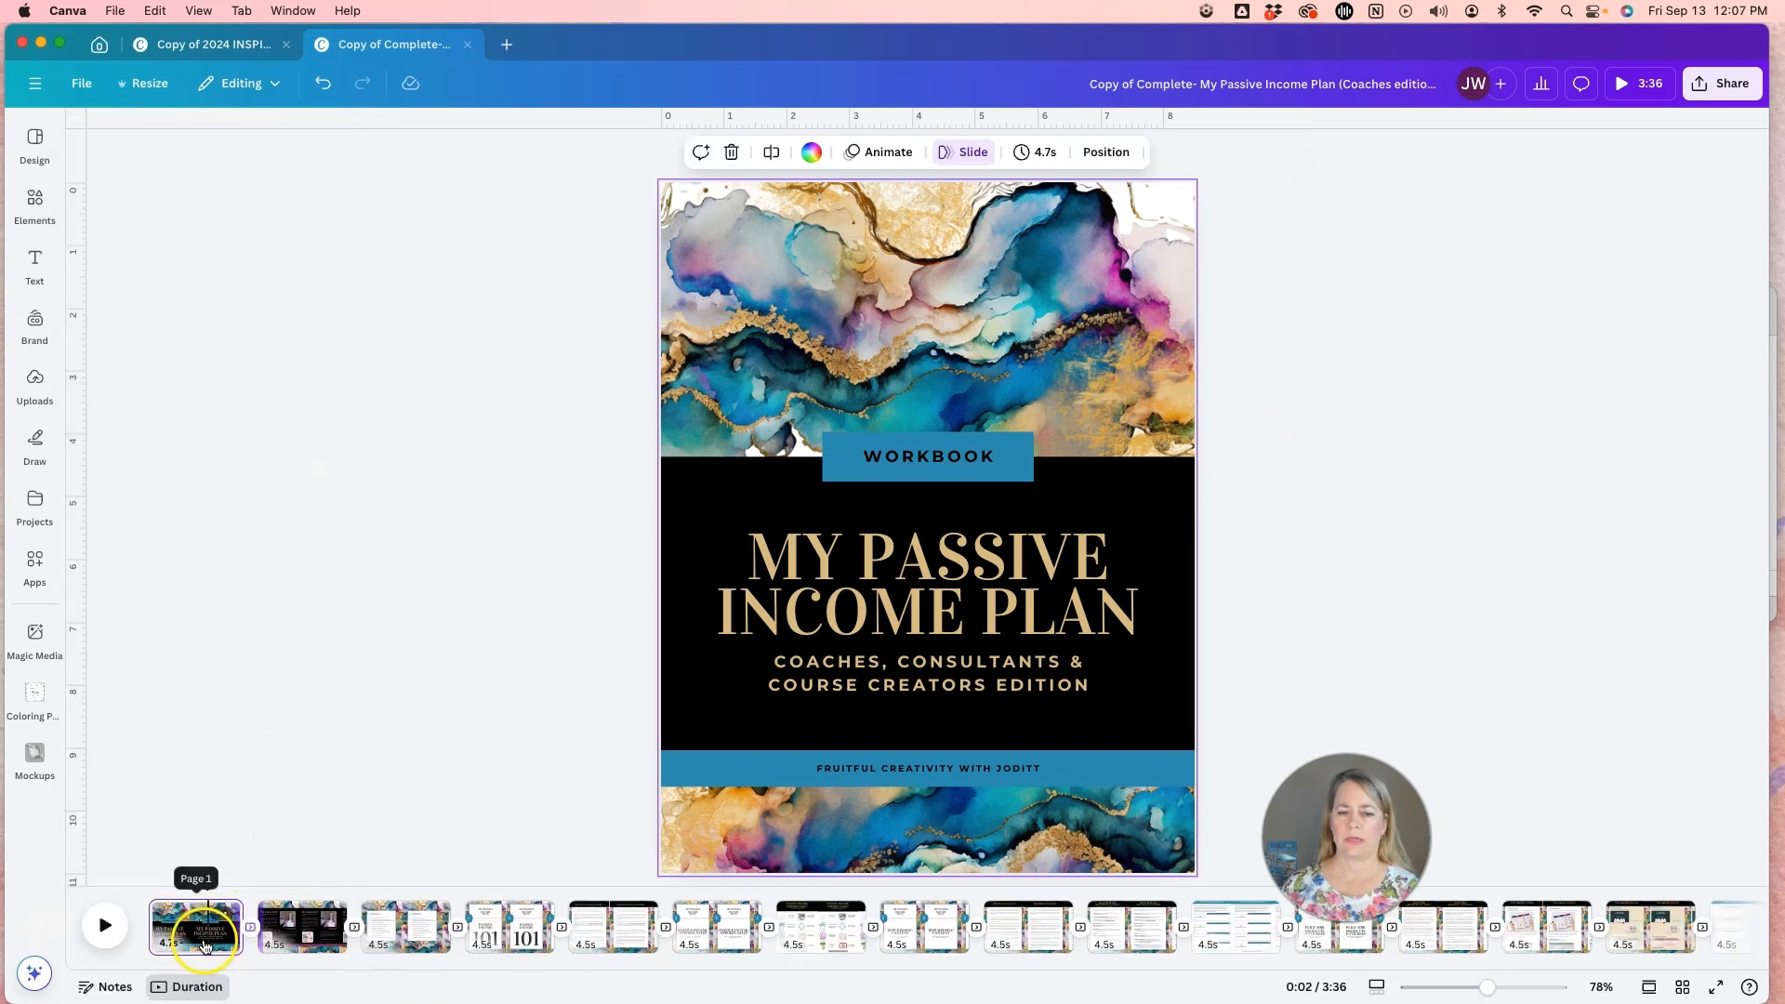
- Set the timing of page 1 to 0.8 seconds and apply it to all 48 pages
left_click(203, 942)
left_click(182, 989)
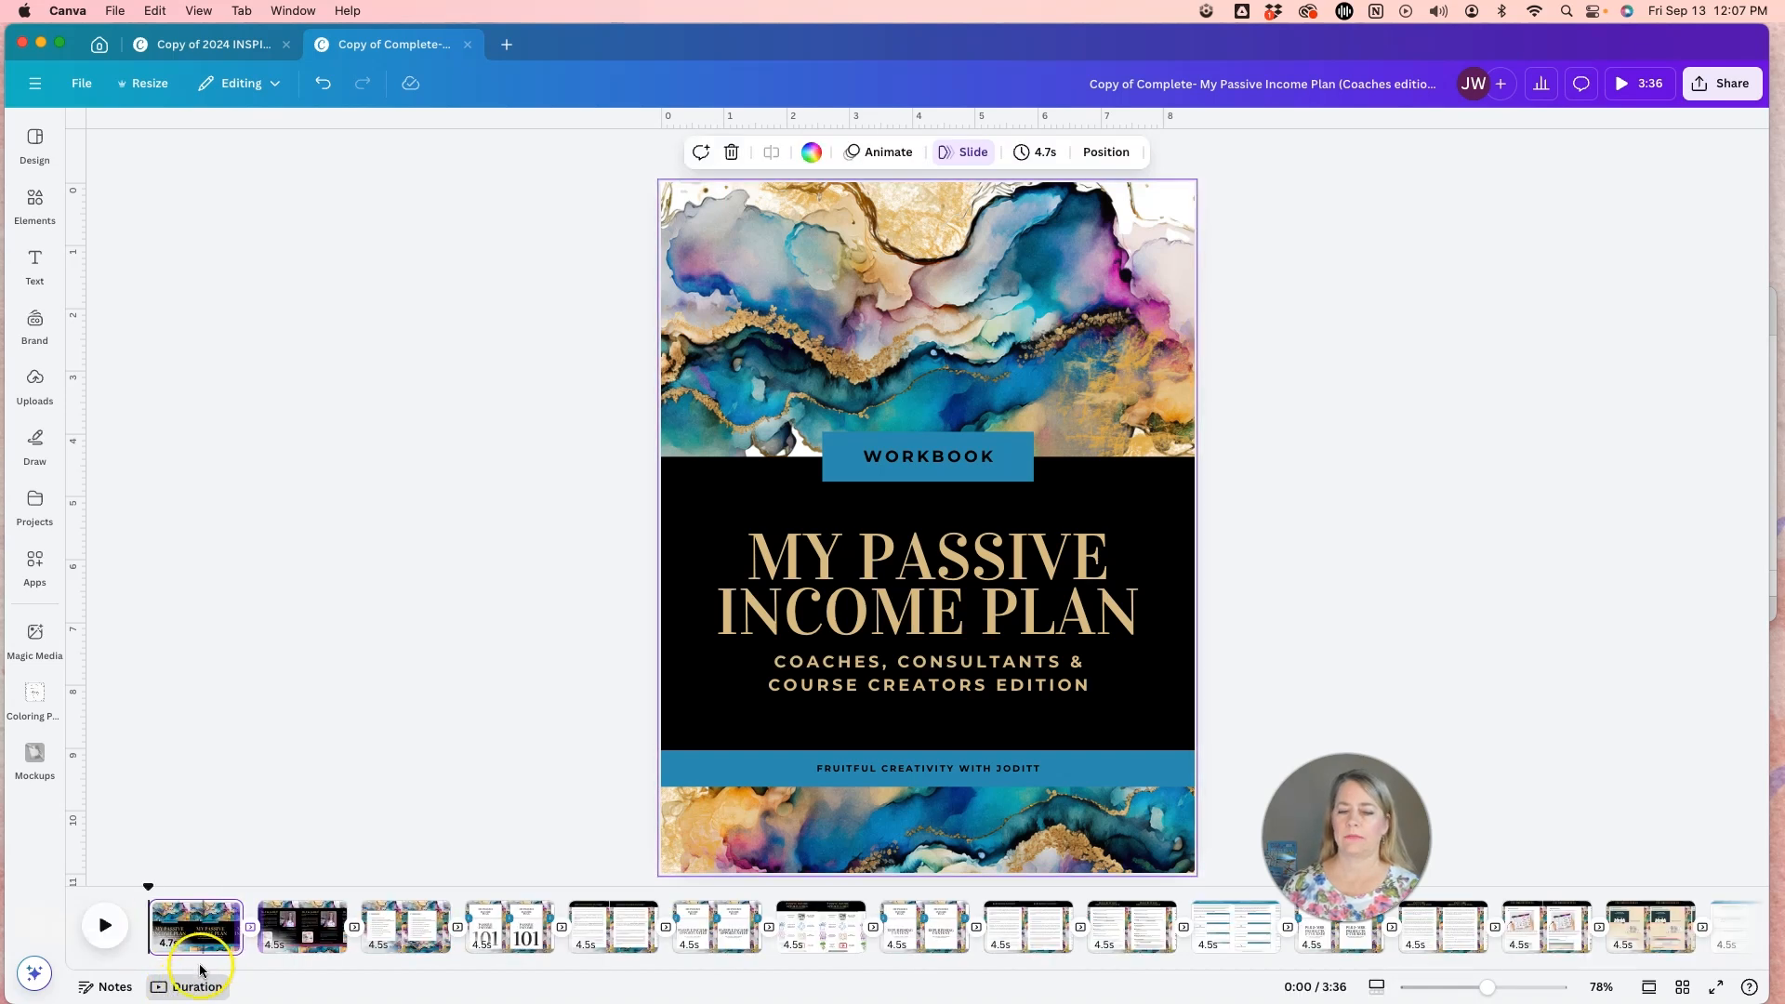
left_click(1043, 156)
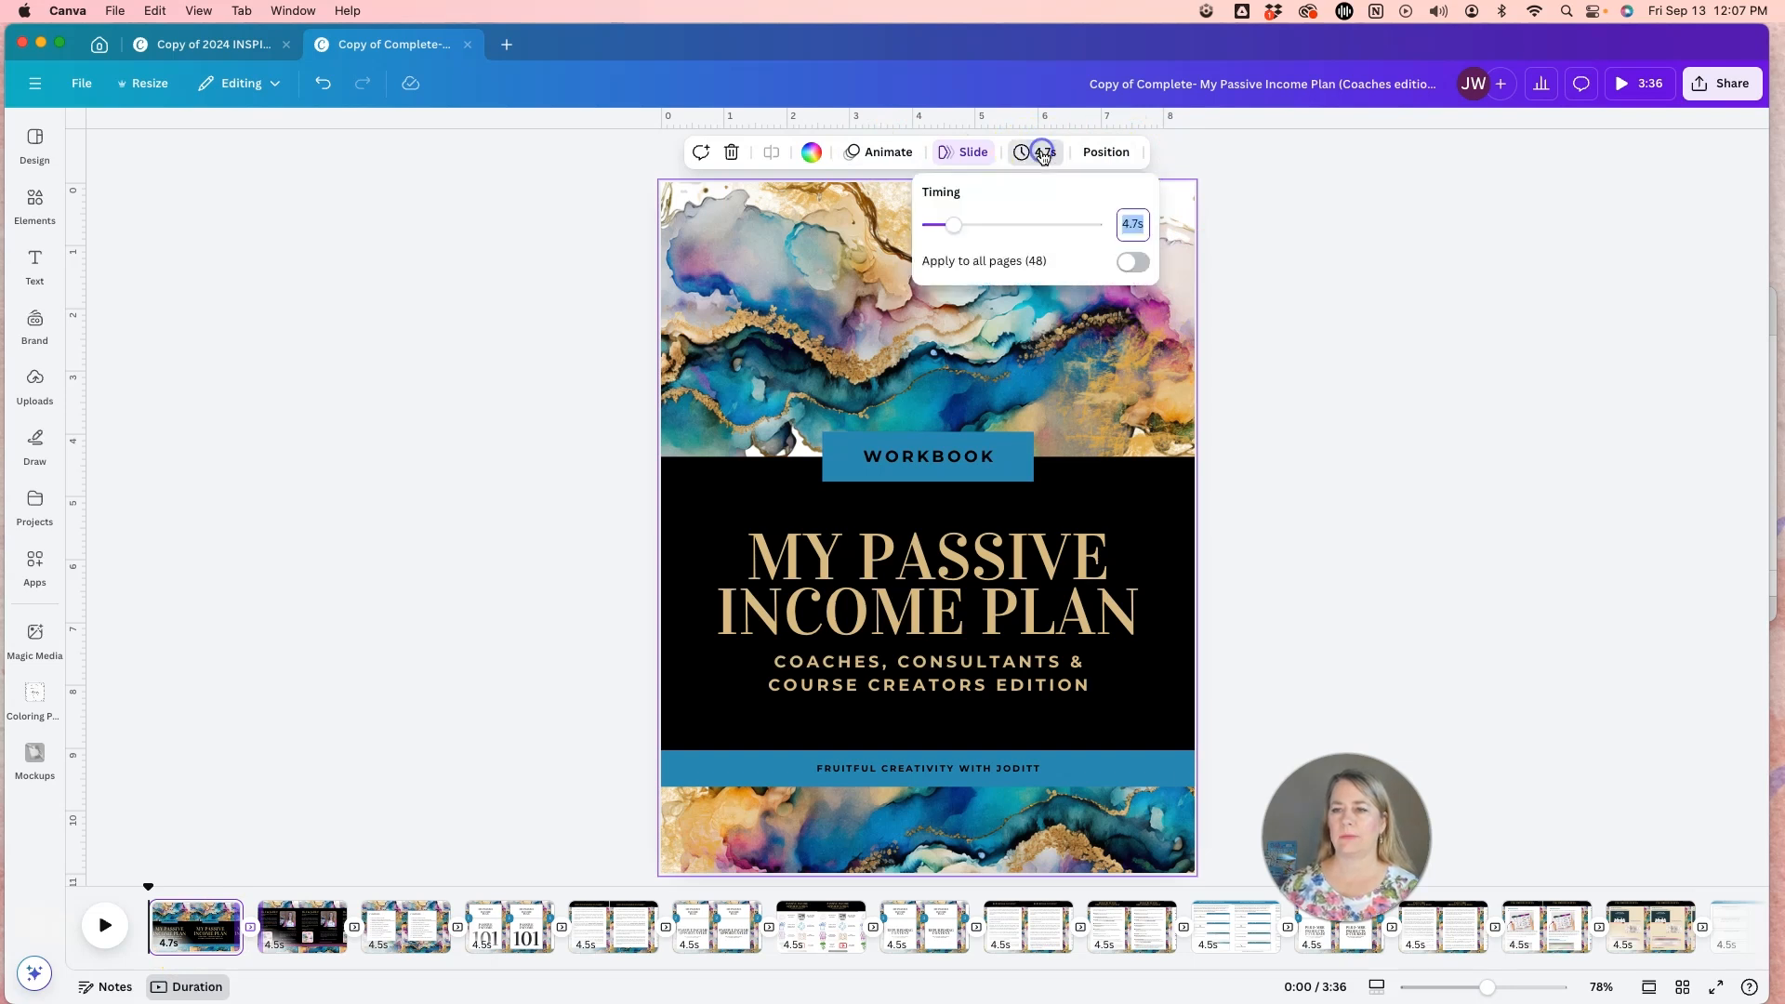
left_click_drag(948, 225, 939, 228)
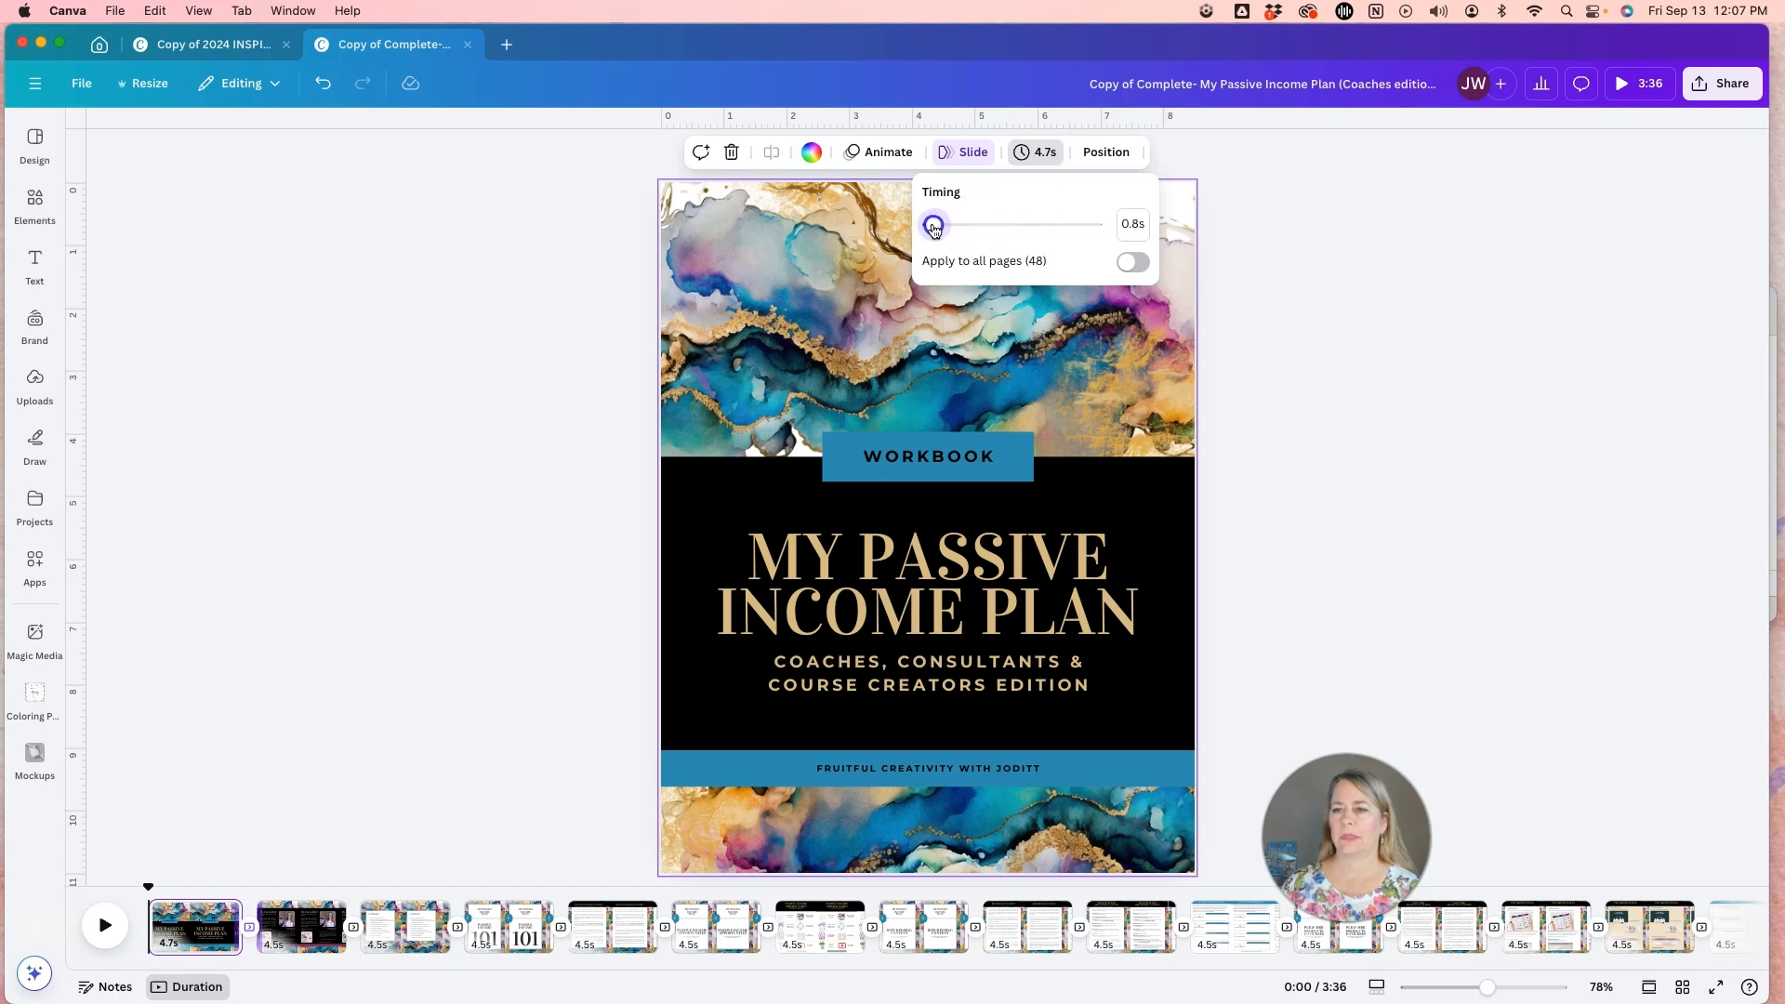
left_click_drag(934, 230, 934, 229)
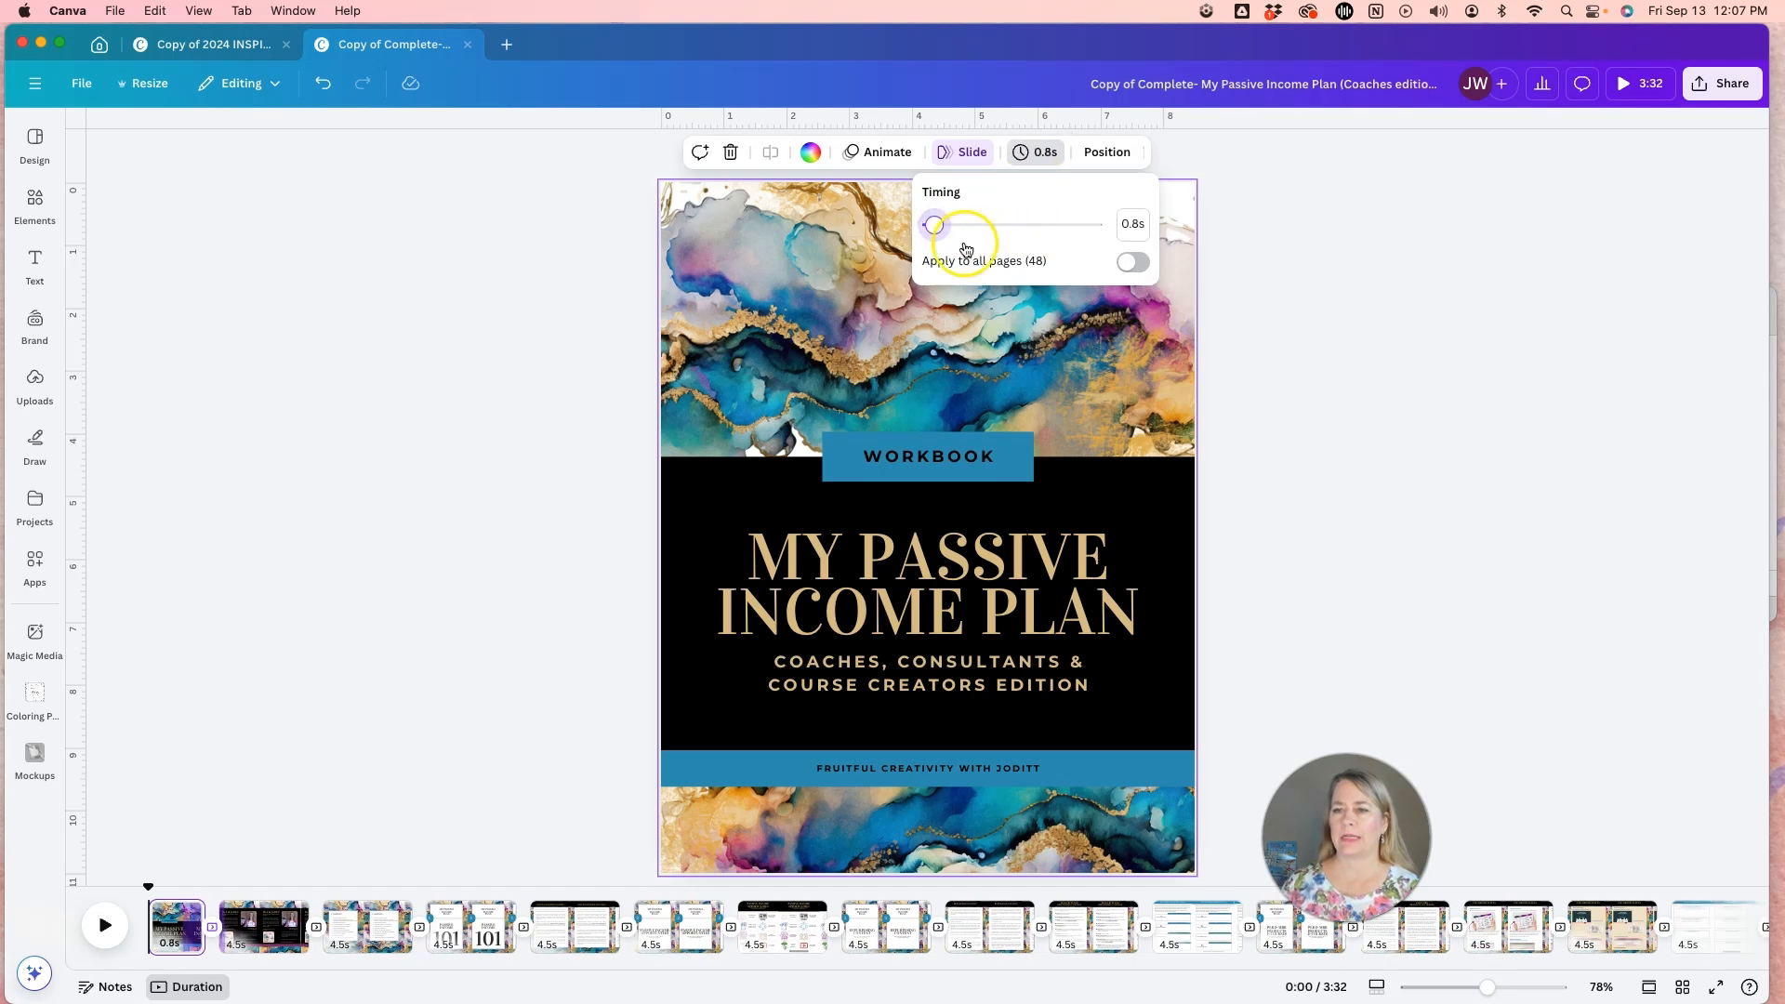
left_click(1124, 265)
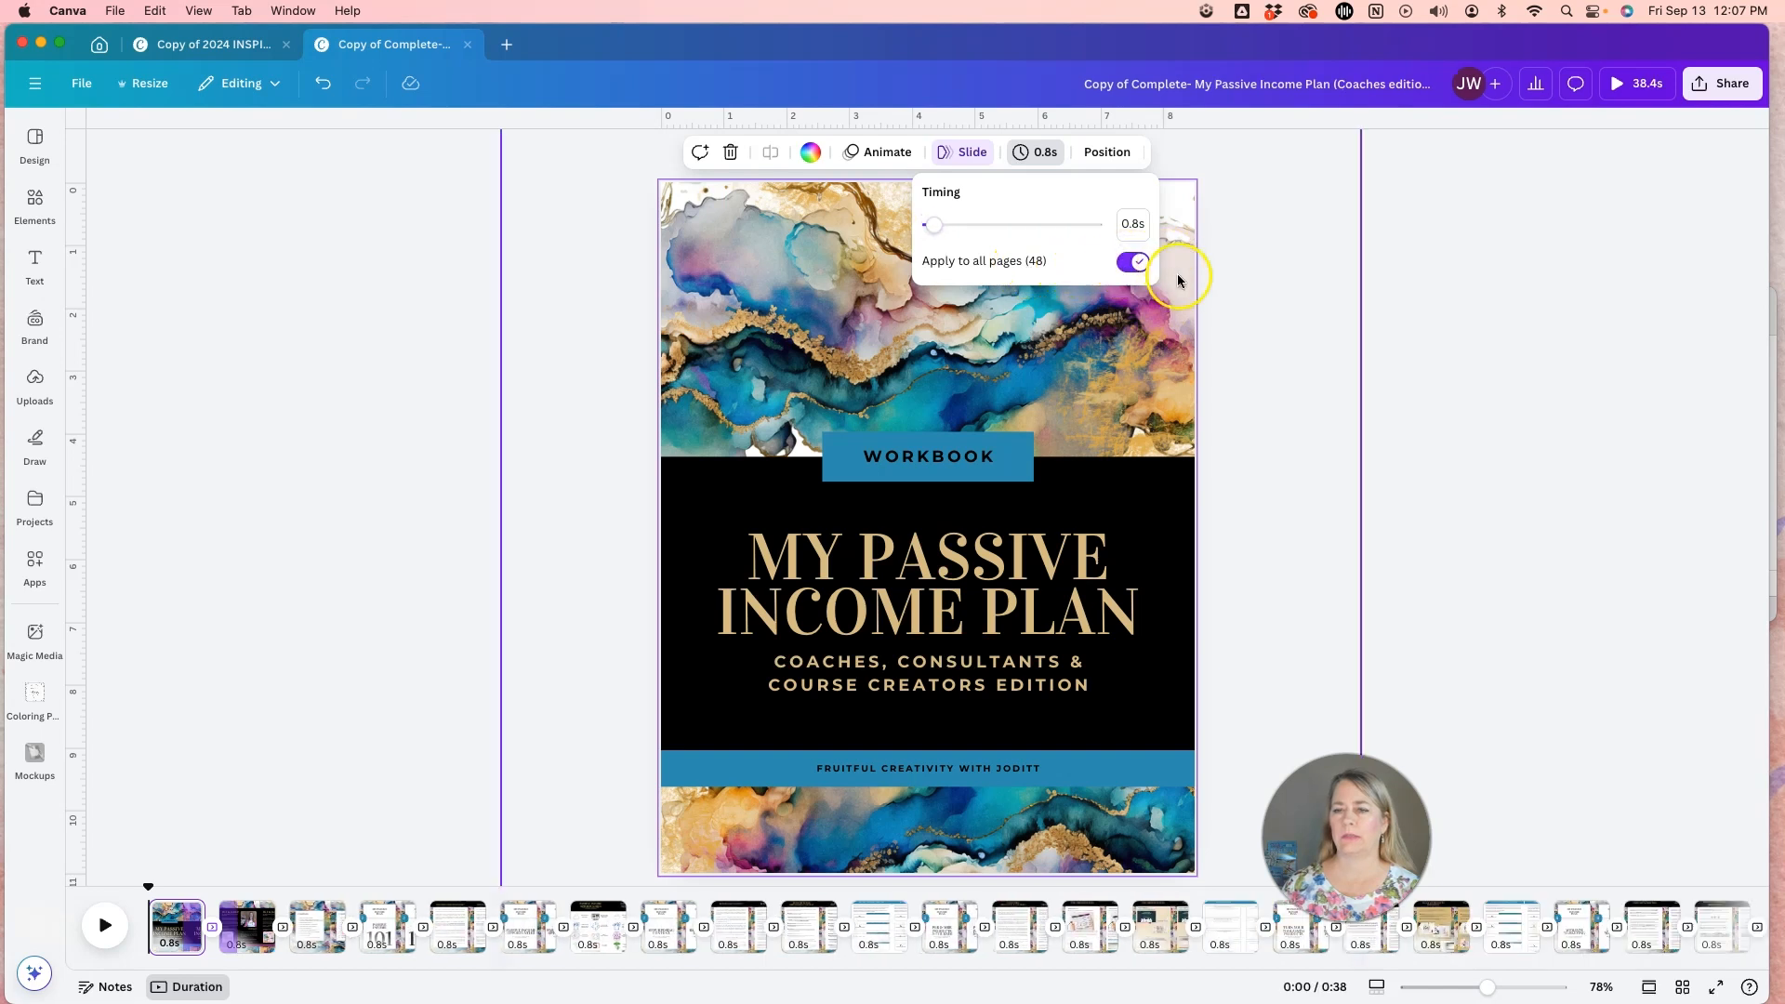
left_click(1399, 462)
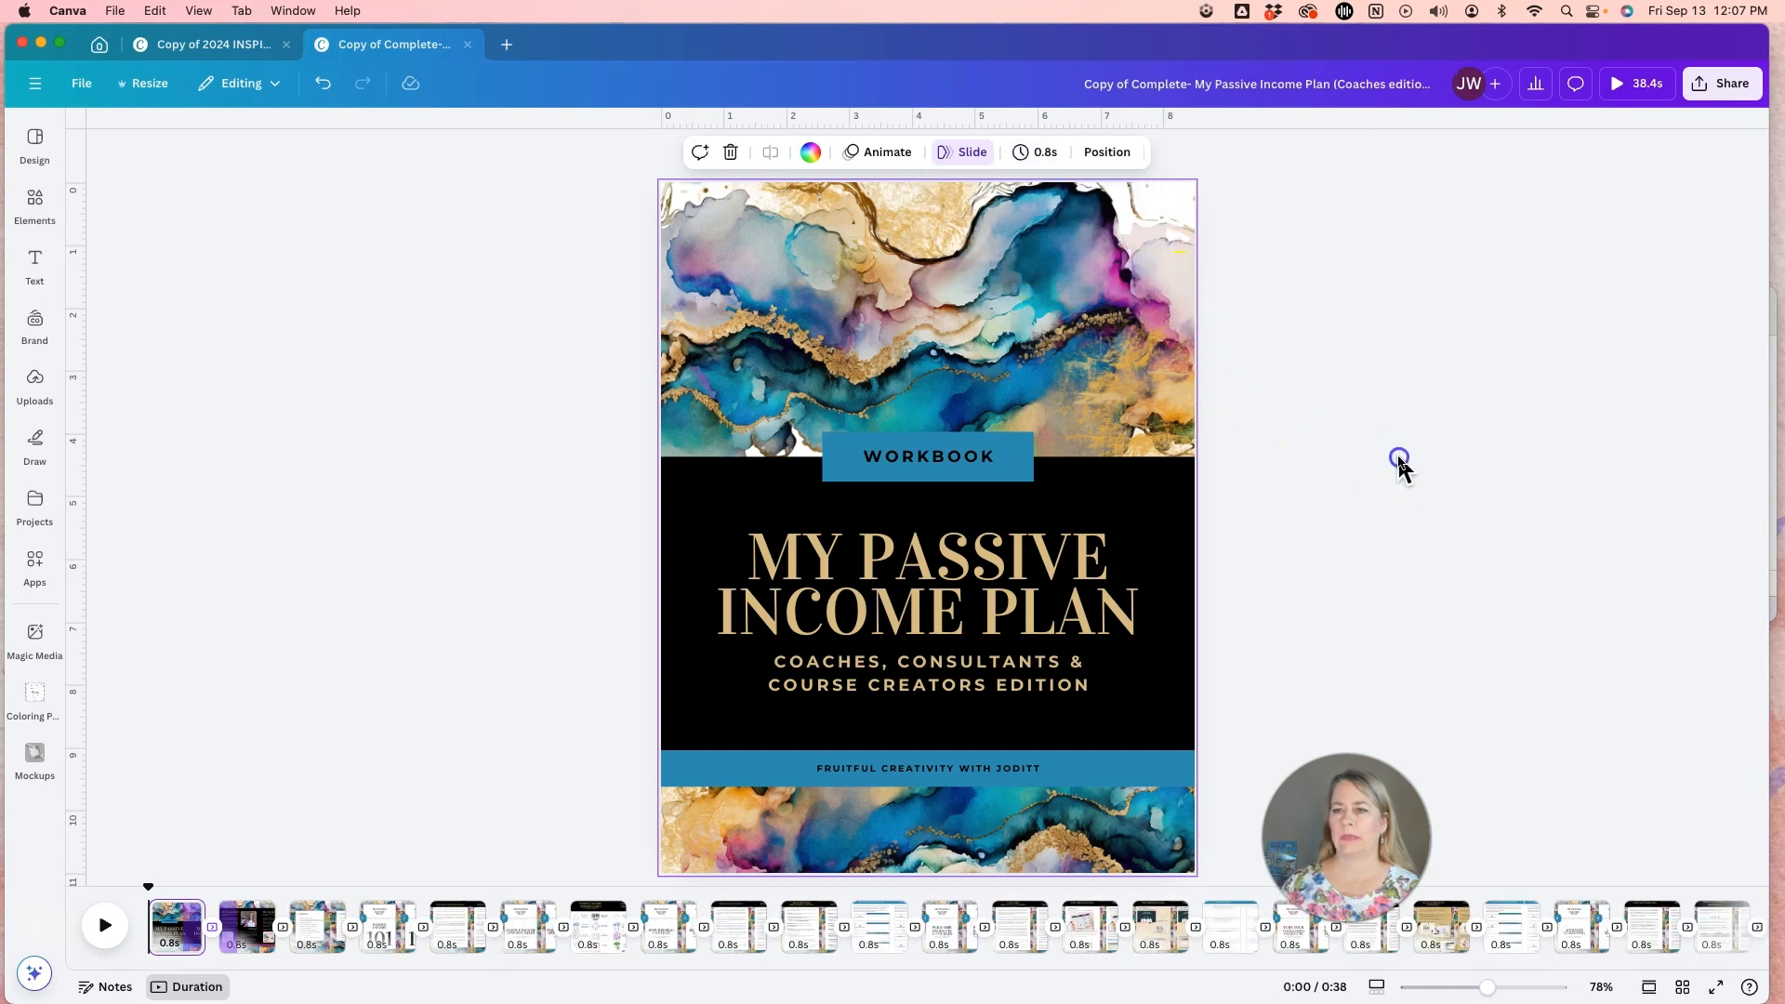
- Play the full preview of the workbook video to check its page timing, and close the preview
left_click(1625, 91)
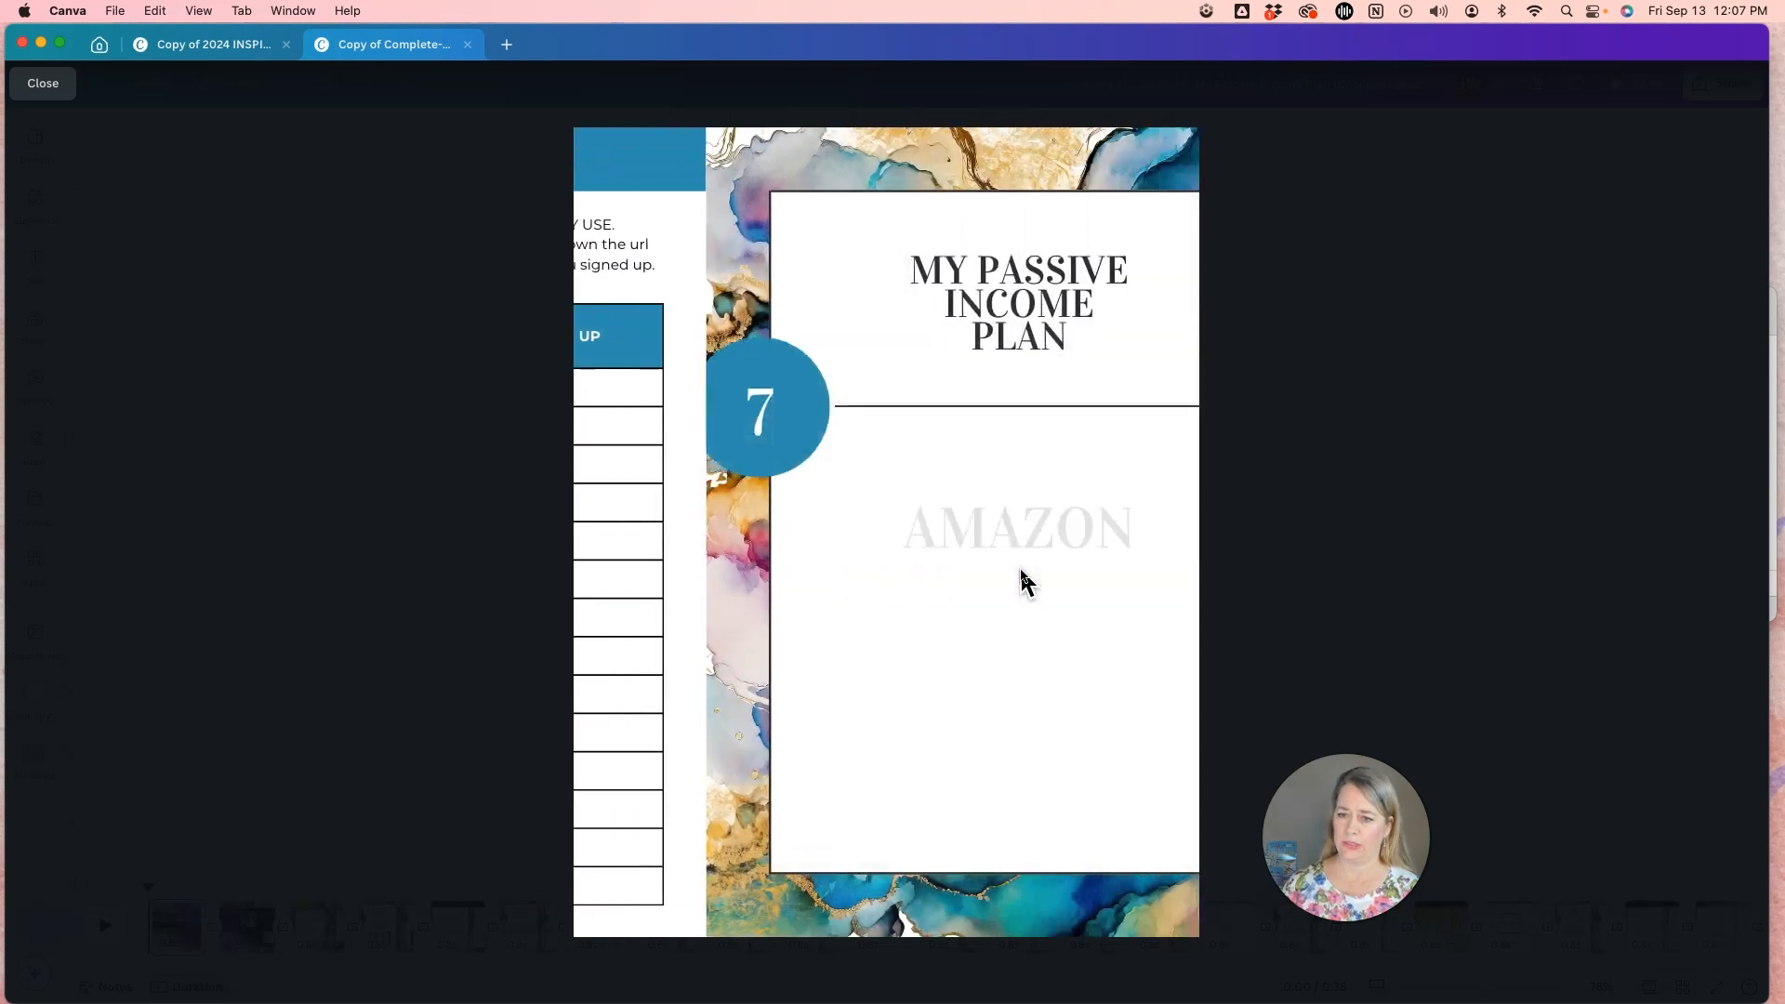
left_click(43, 84)
left_click(1530, 371)
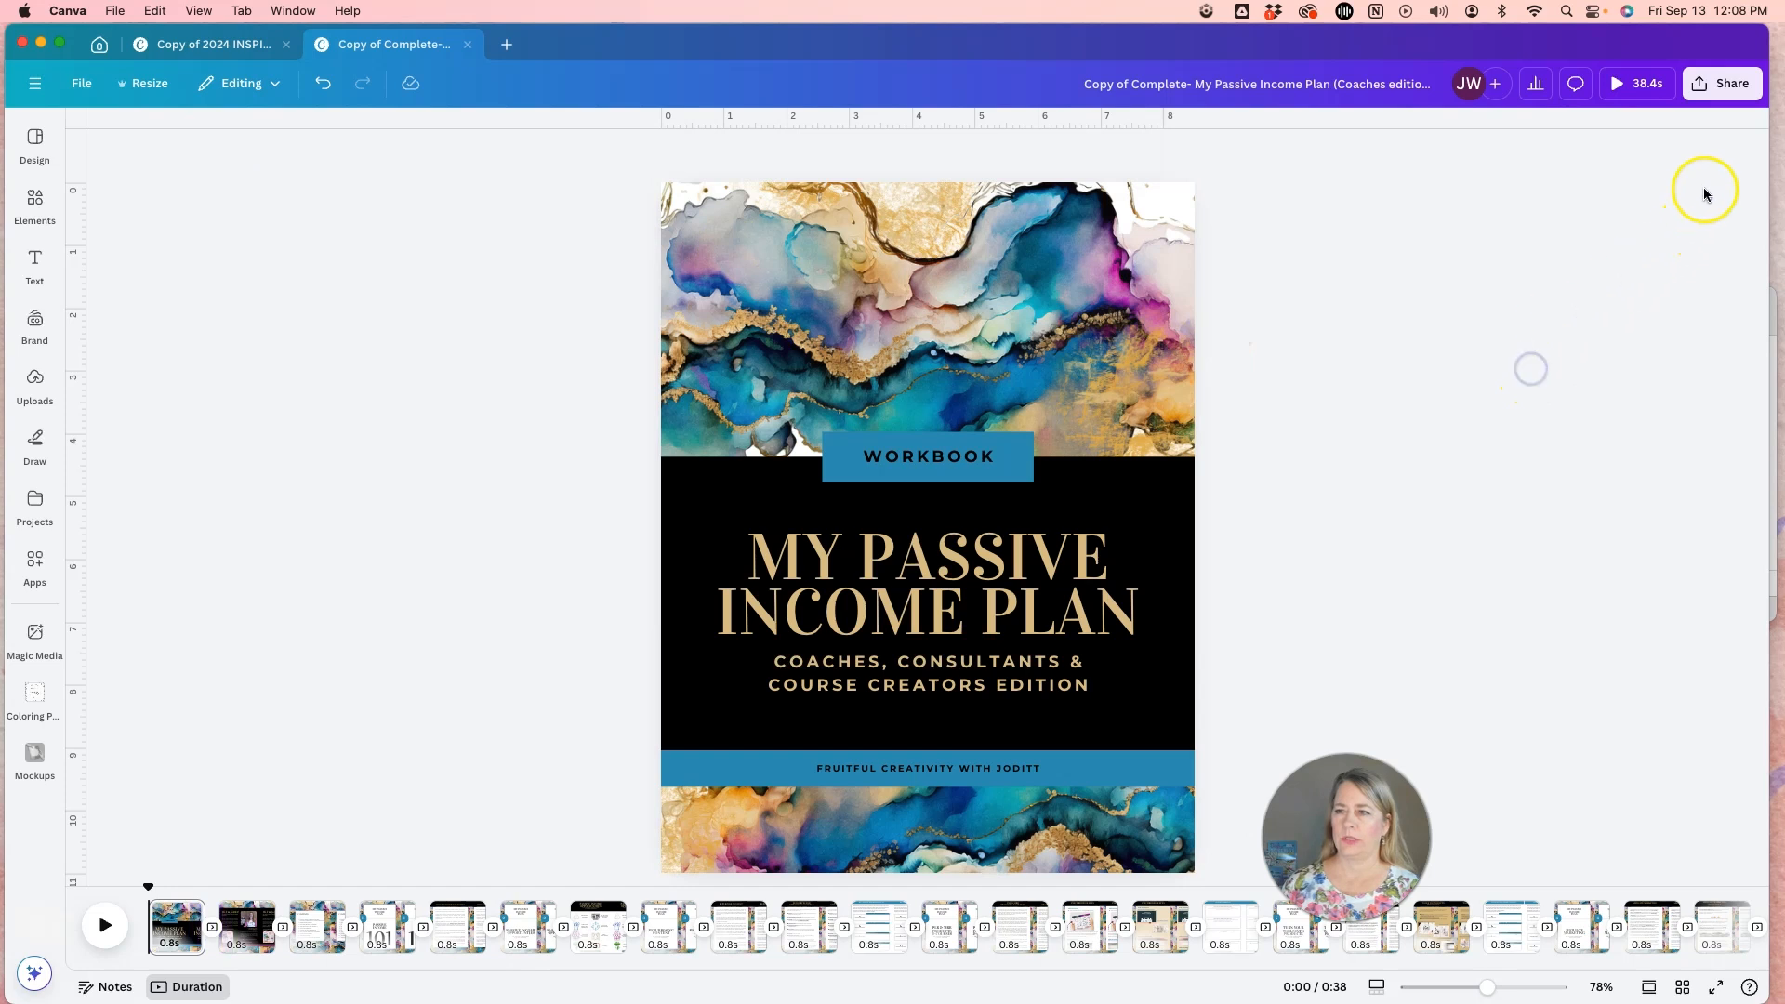
- Download all pages except page 2 as an MP4 video, saved as Video-scroll-My Passive Income Plan (Coaches edition)
left_click(1724, 85)
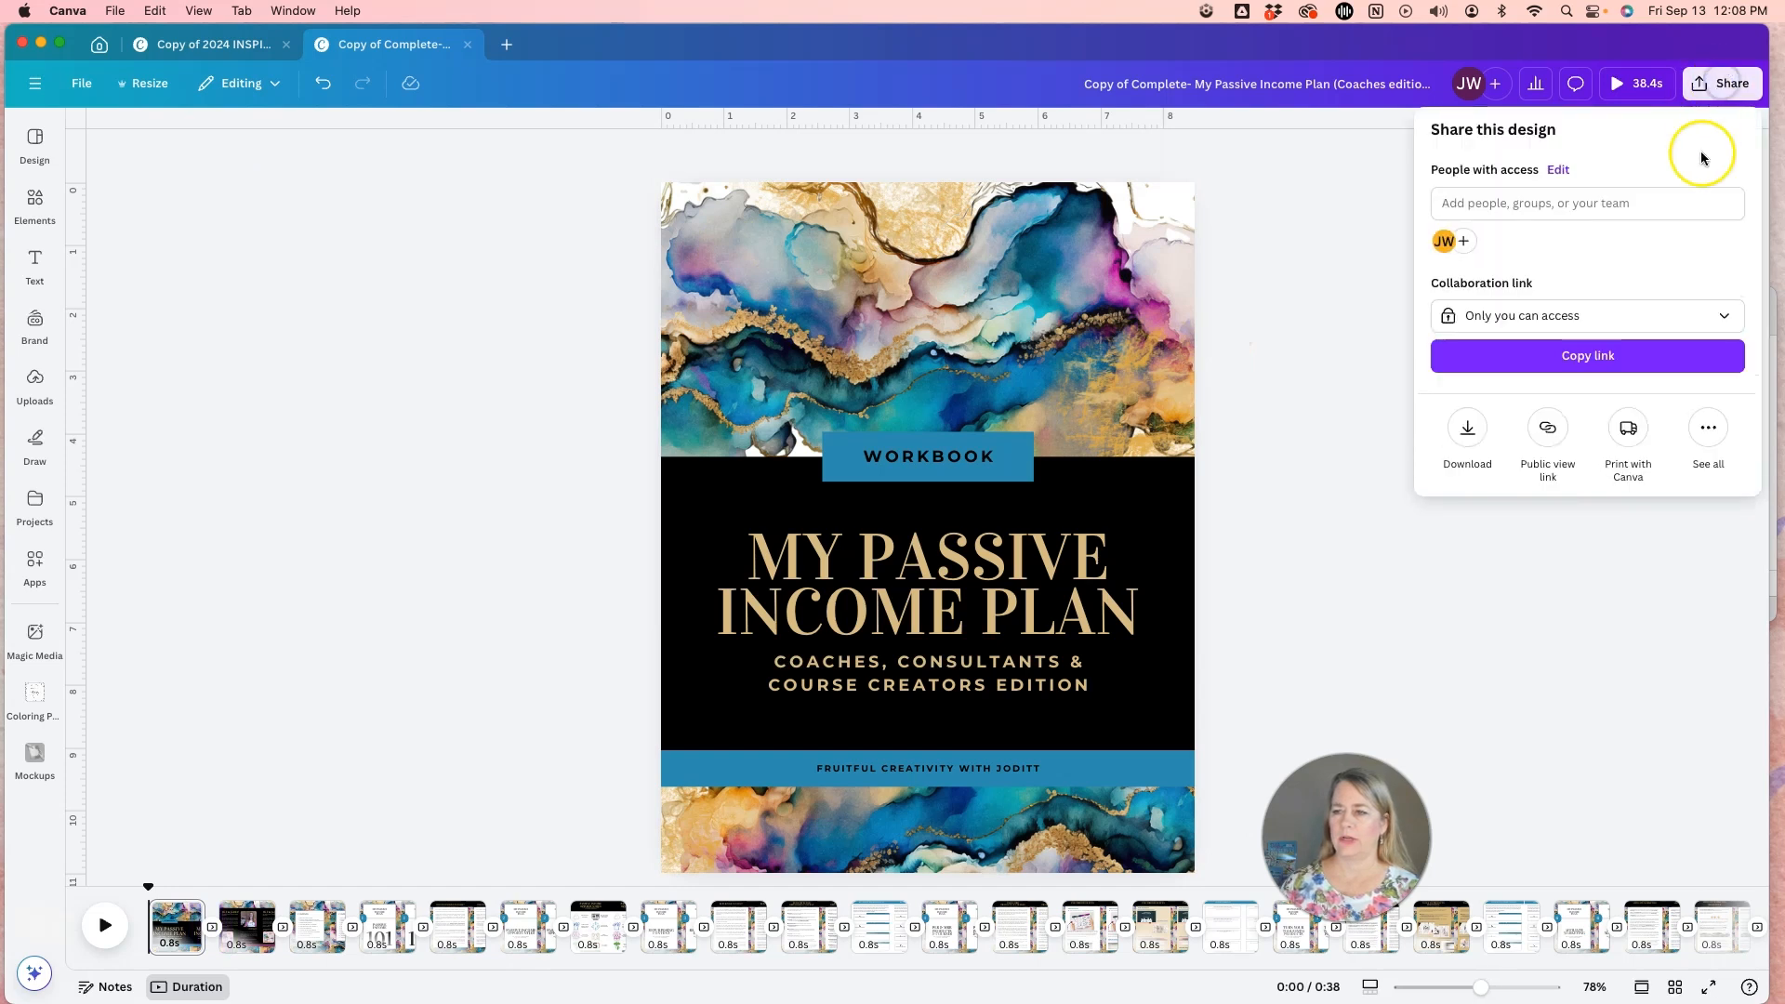
left_click(1467, 427)
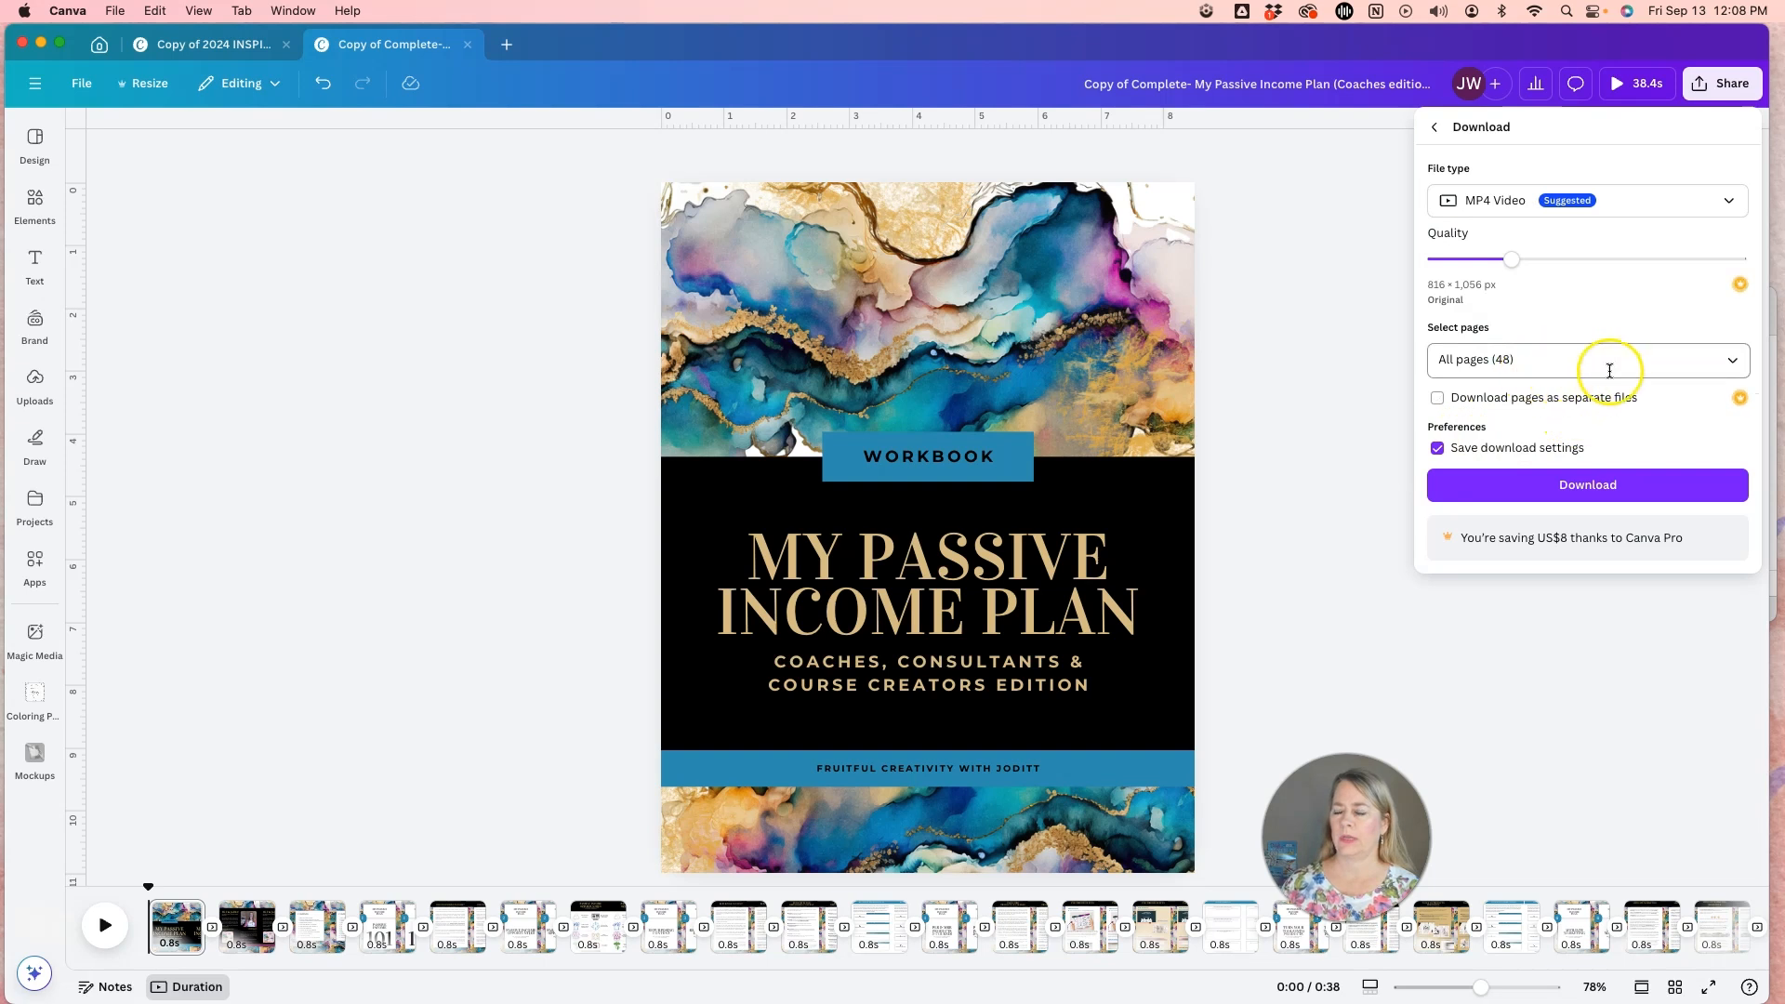
left_click(1735, 361)
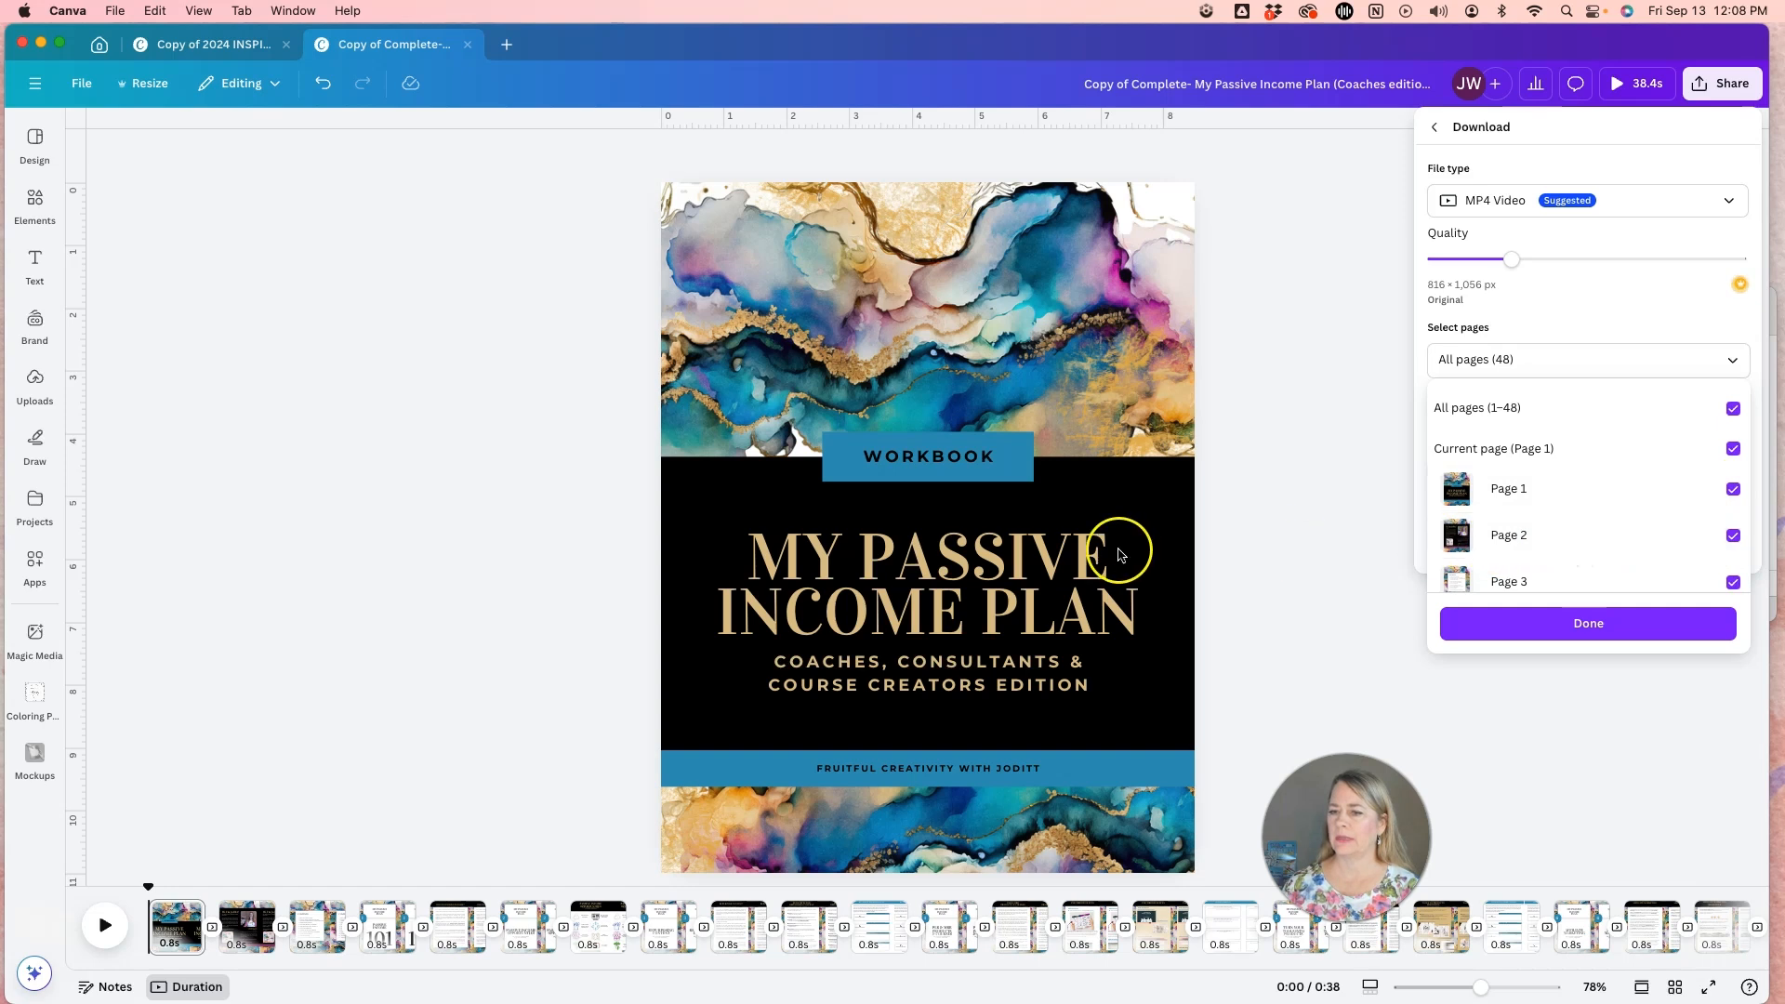
left_click(1732, 537)
scroll(1619, 532, "down", 3)
scroll(1622, 534, "up", 3)
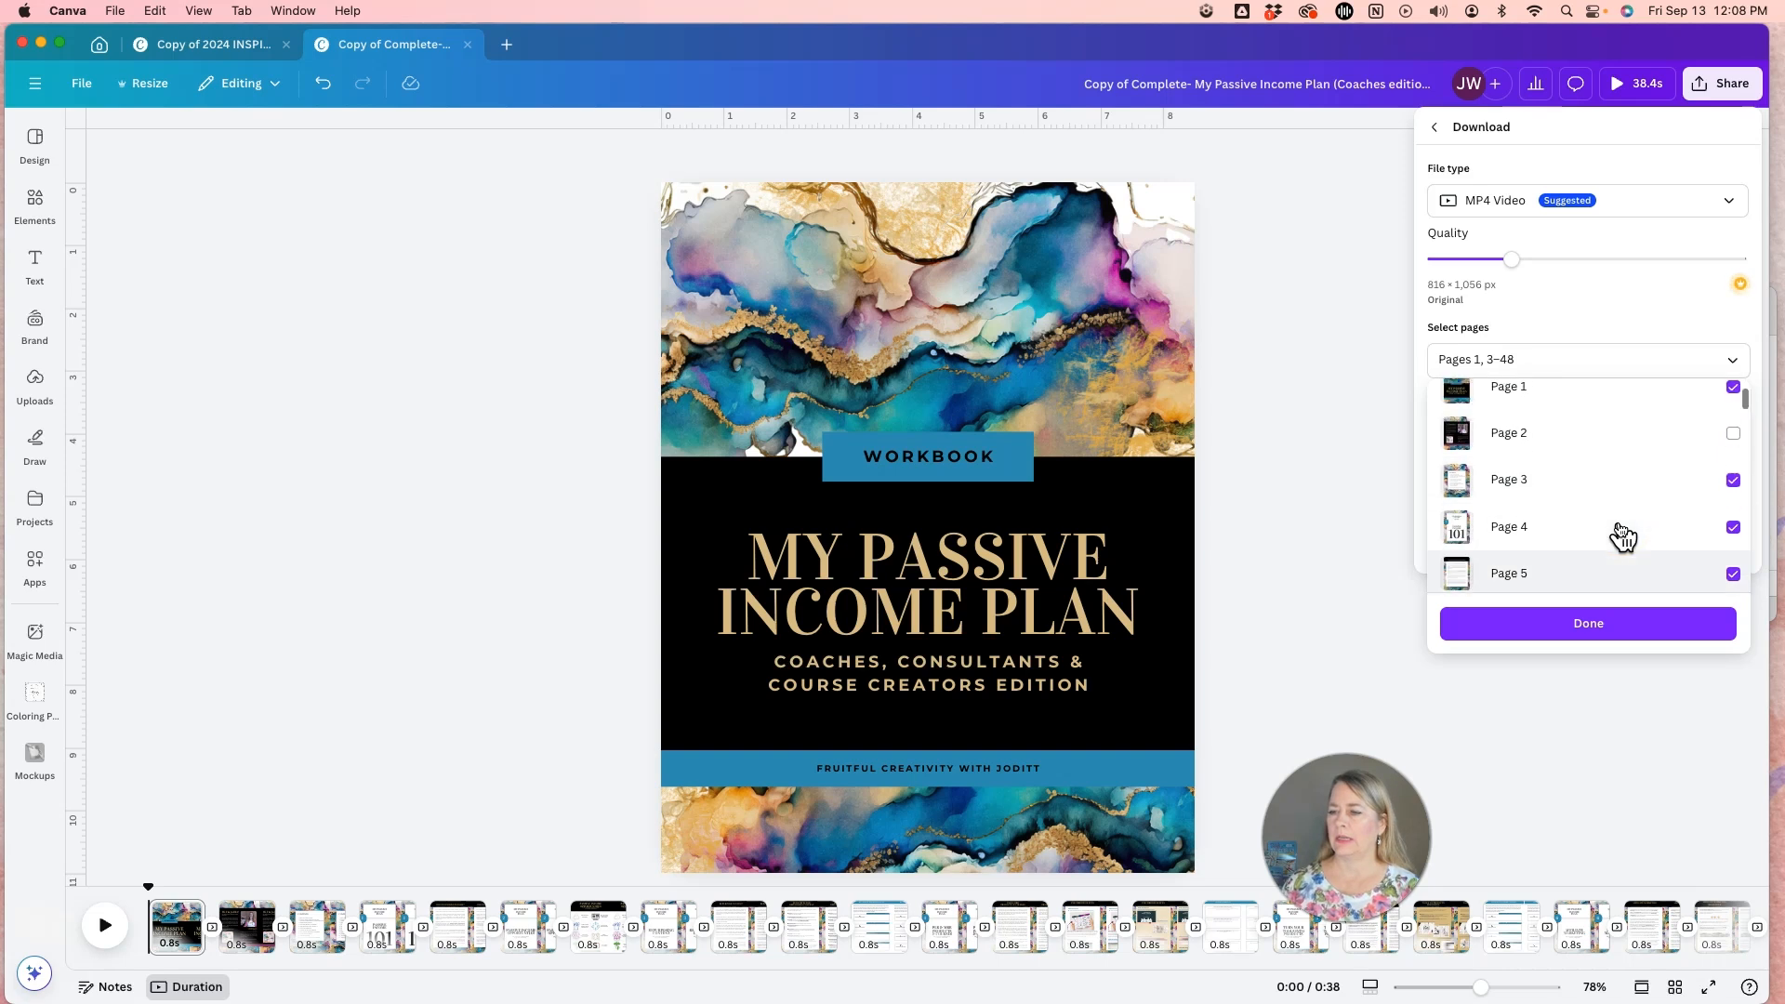
left_click(1592, 626)
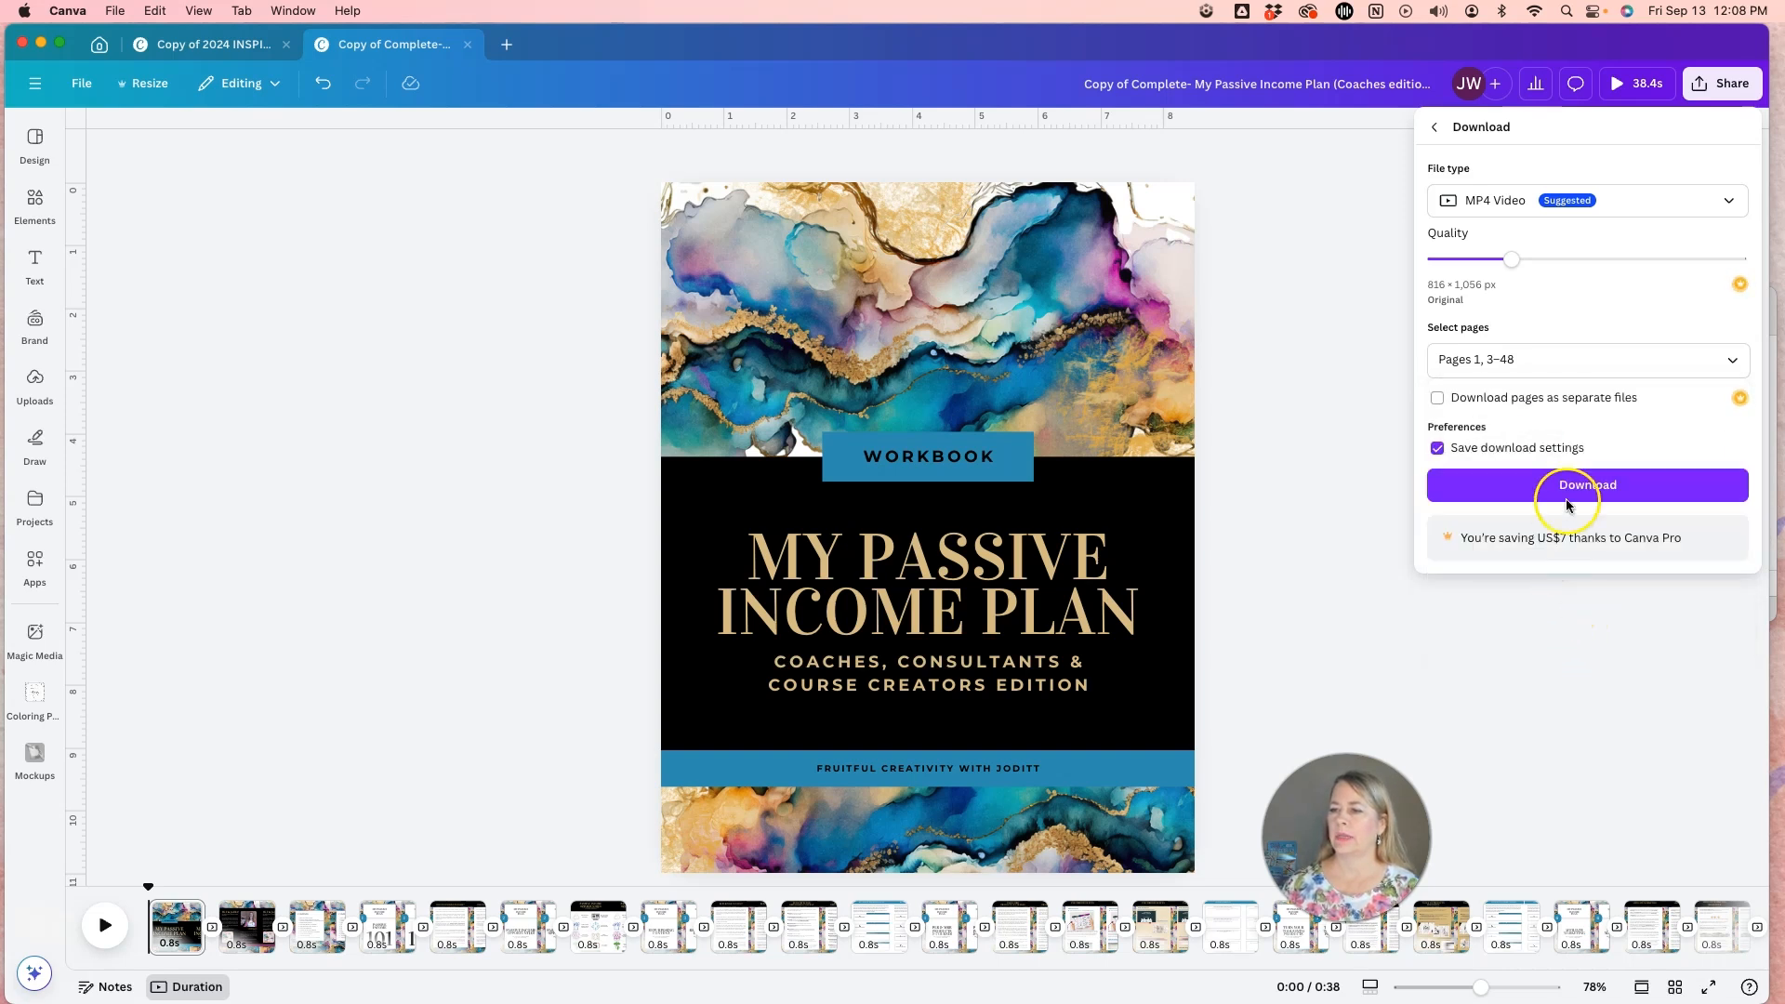
left_click(1605, 482)
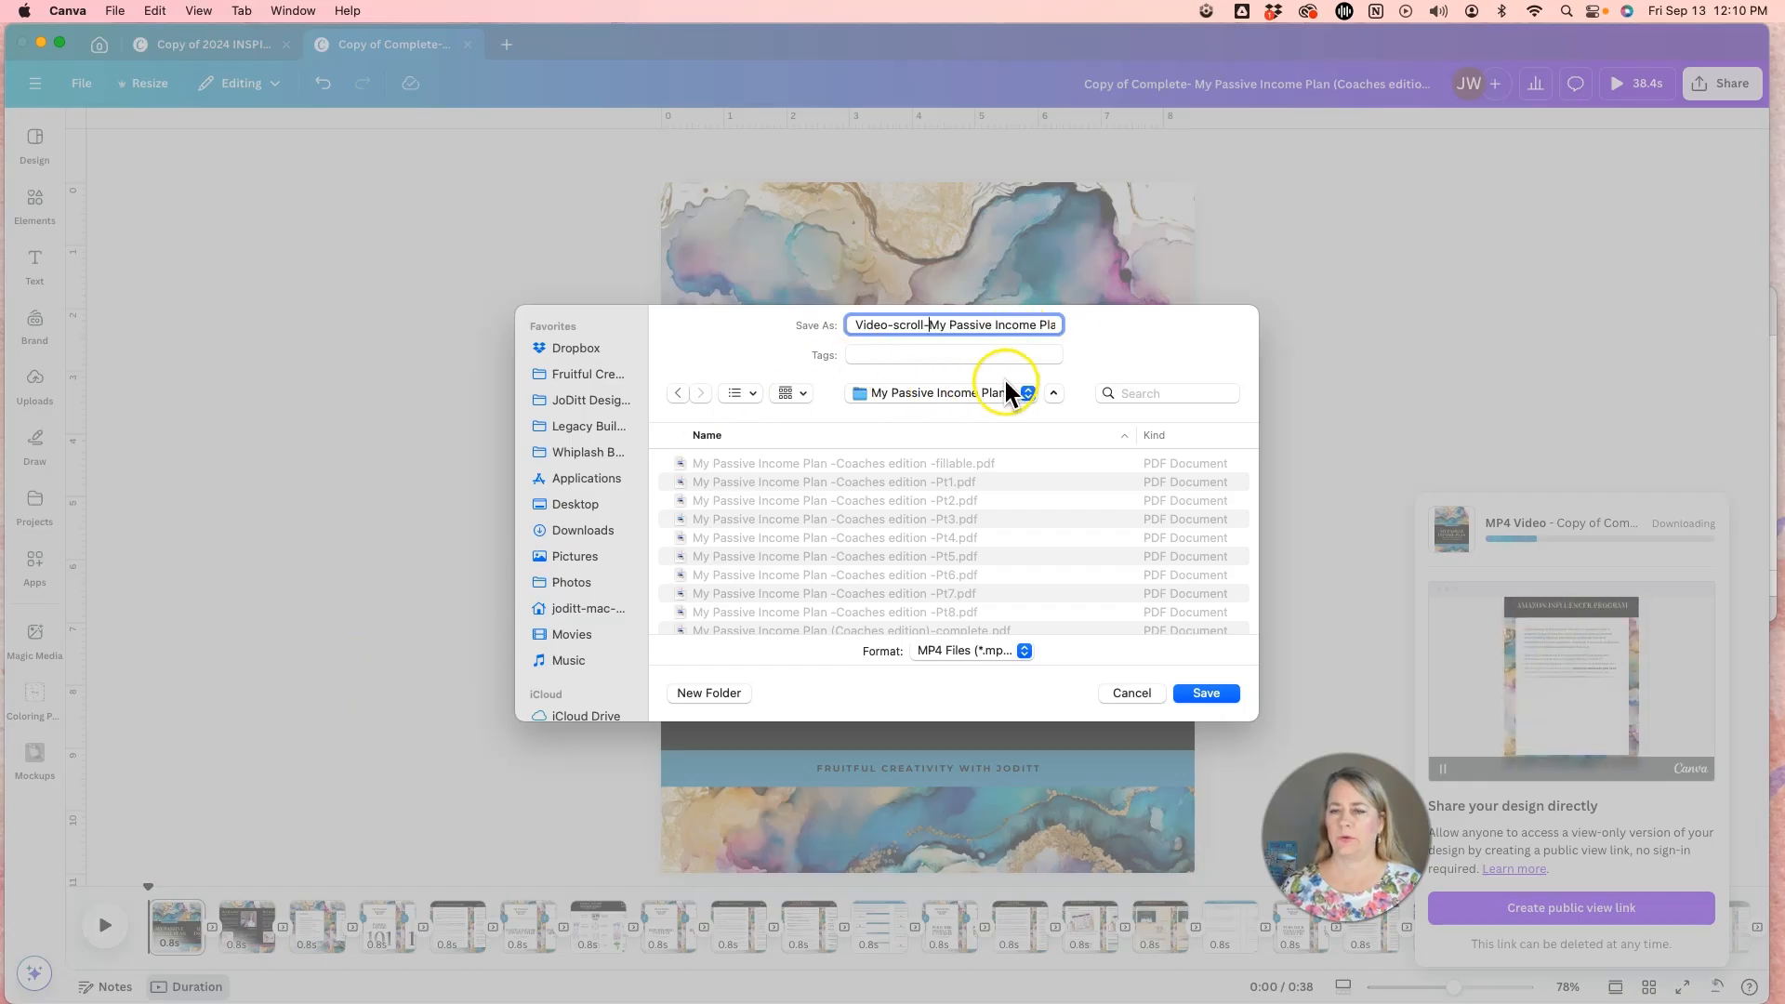
left_click(1207, 694)
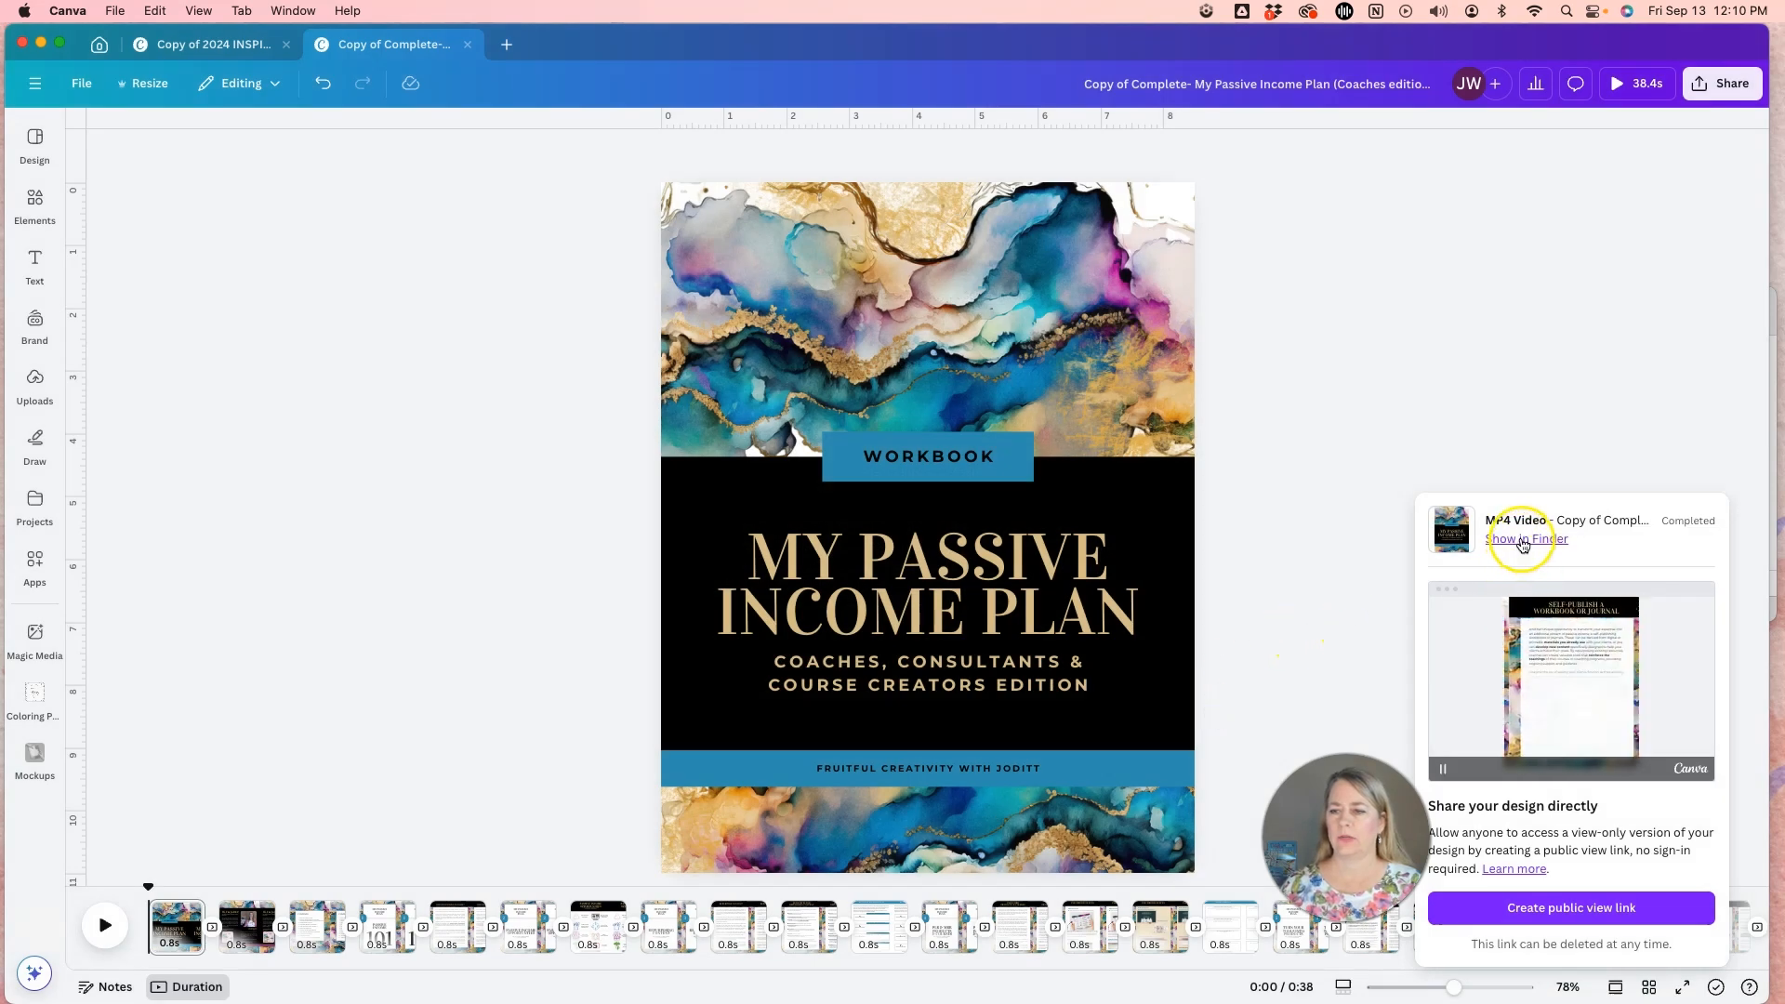
- Show the downloaded workbook MP4 in Finder, play it in QuickTime Player, close the player, and return to Canva
left_click(1522, 541)
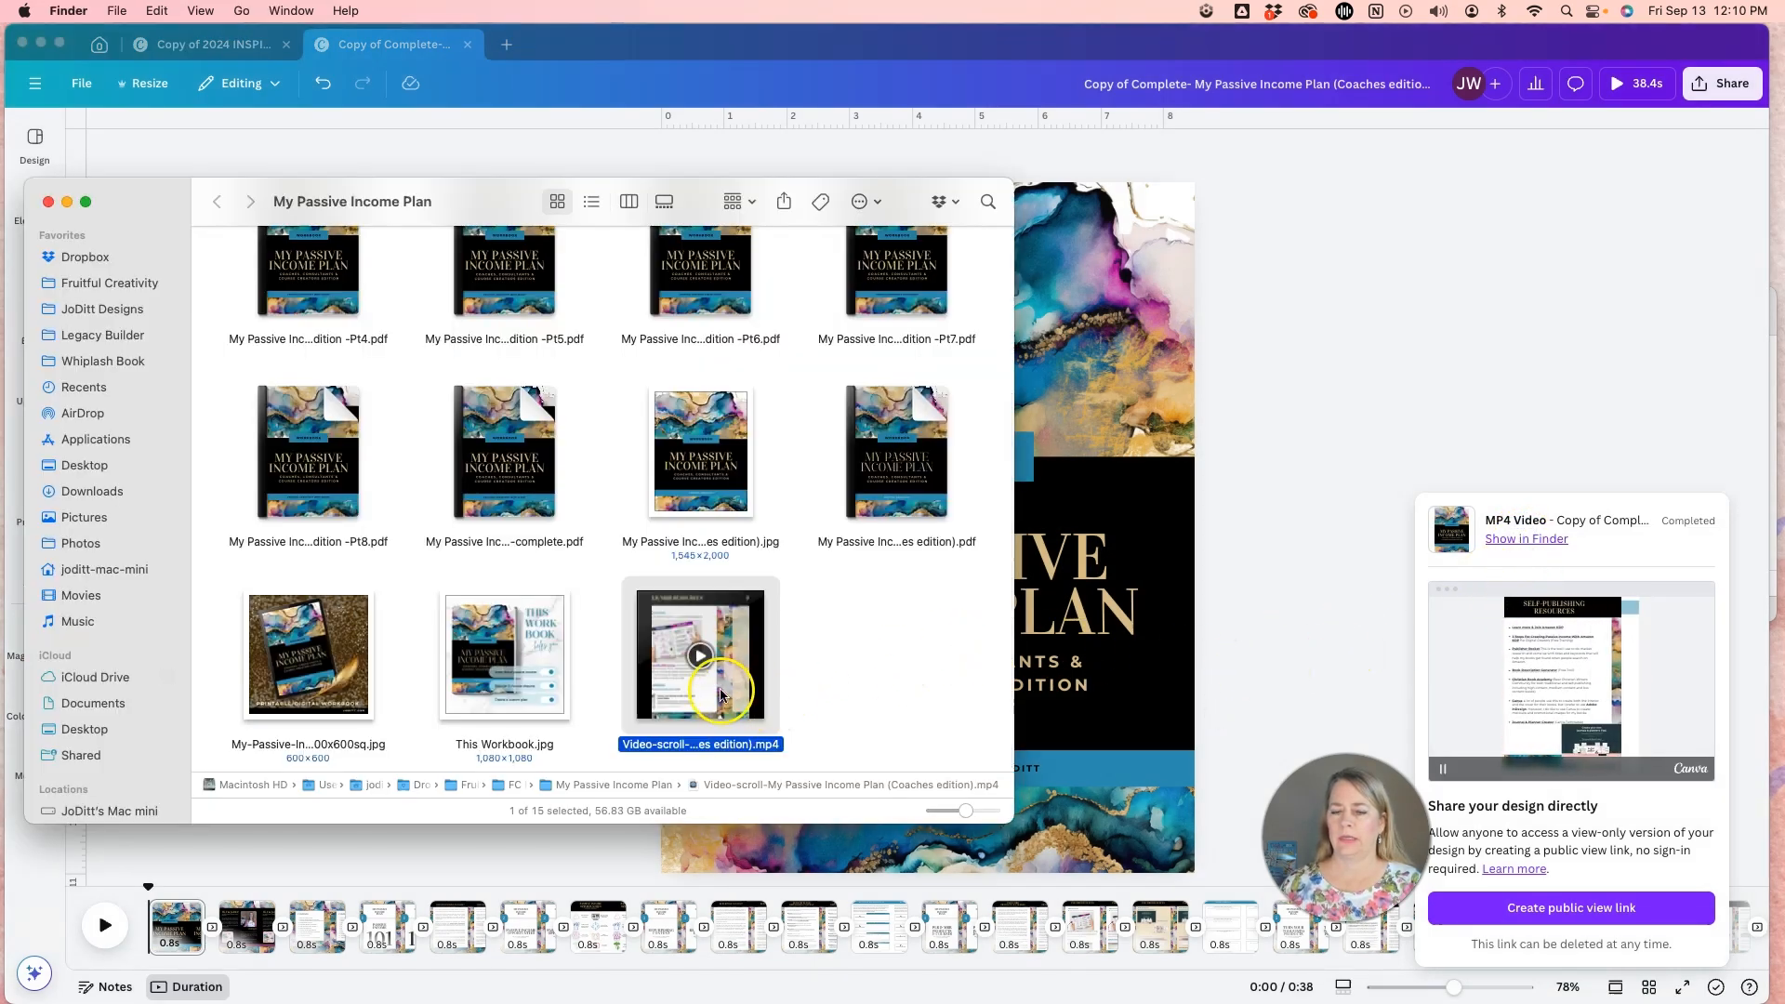
double_click(731, 683)
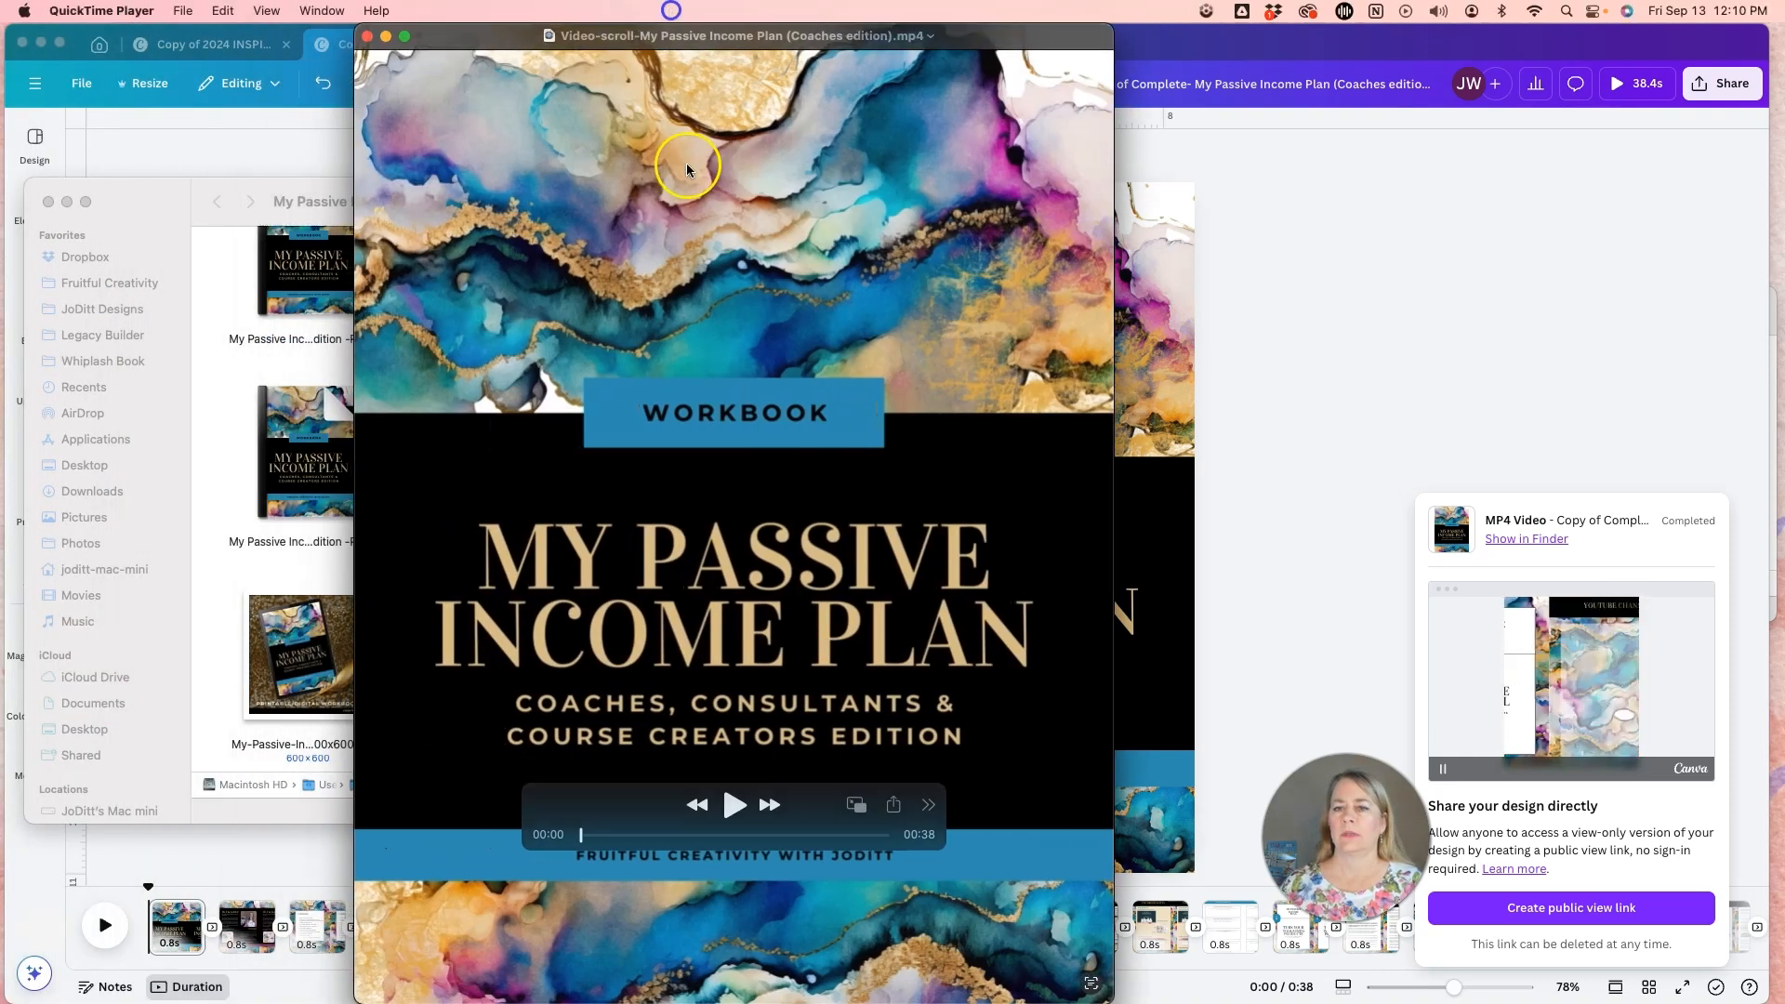
left_click(734, 809)
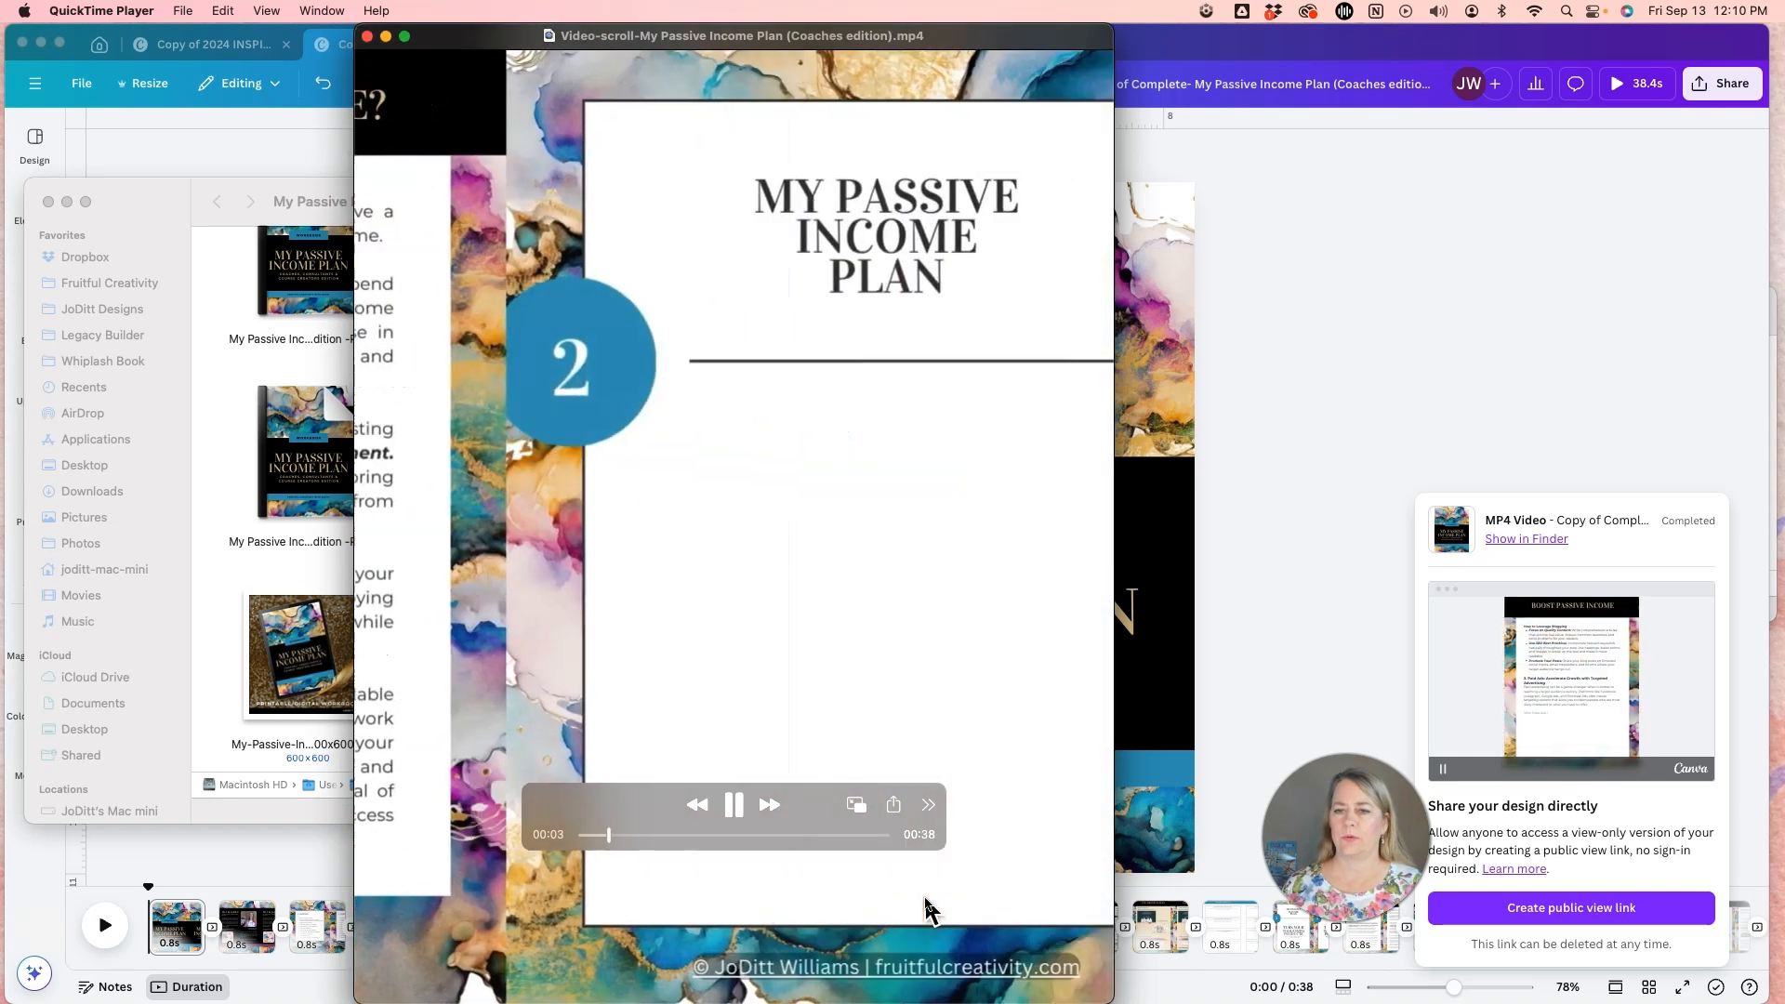
left_click(735, 805)
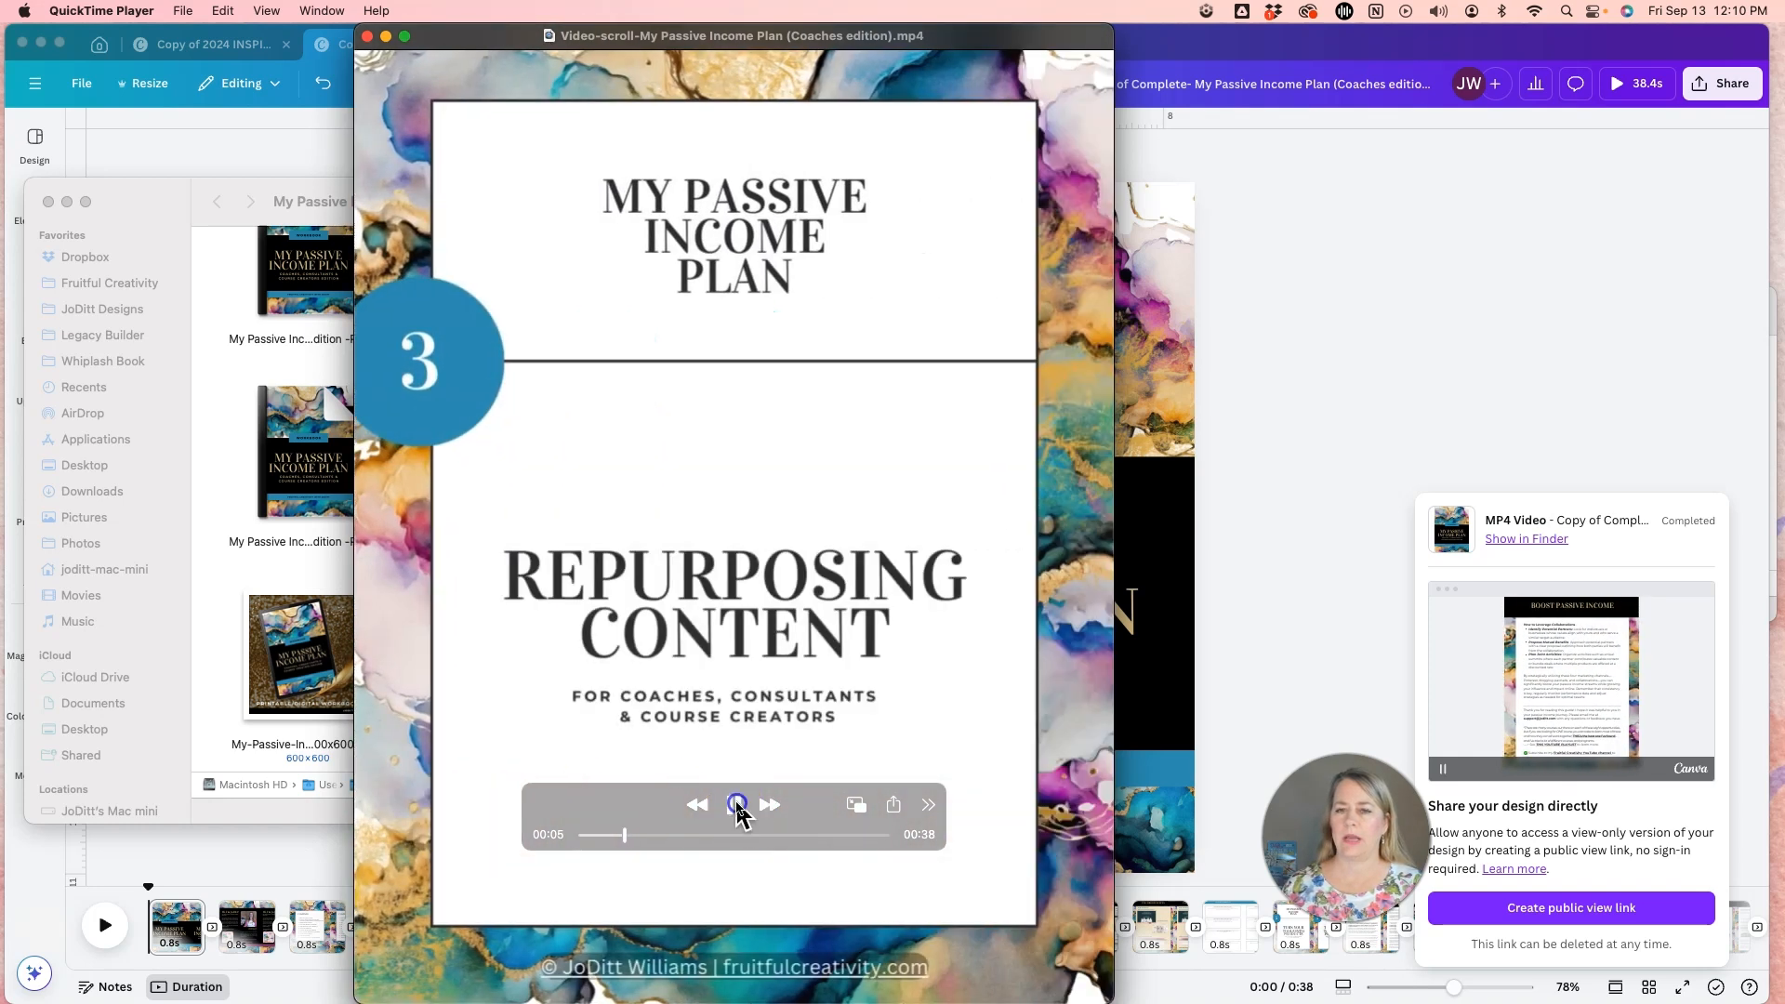
left_click(369, 39)
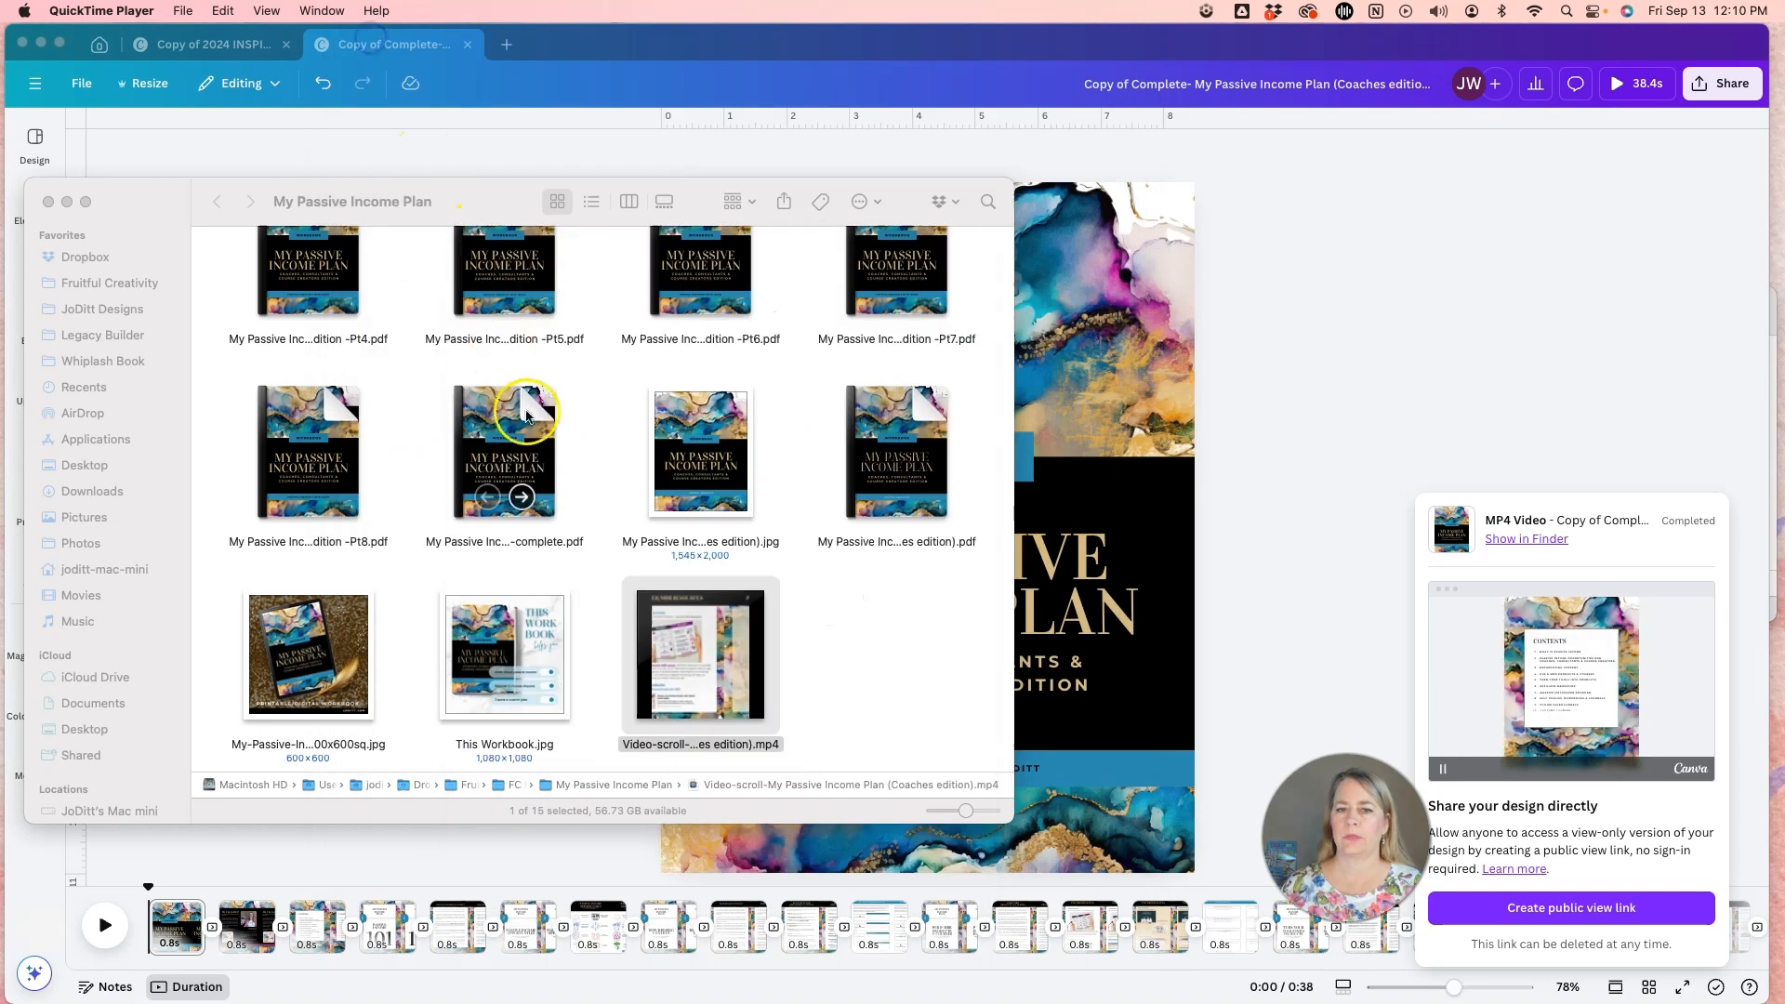
left_click(166, 140)
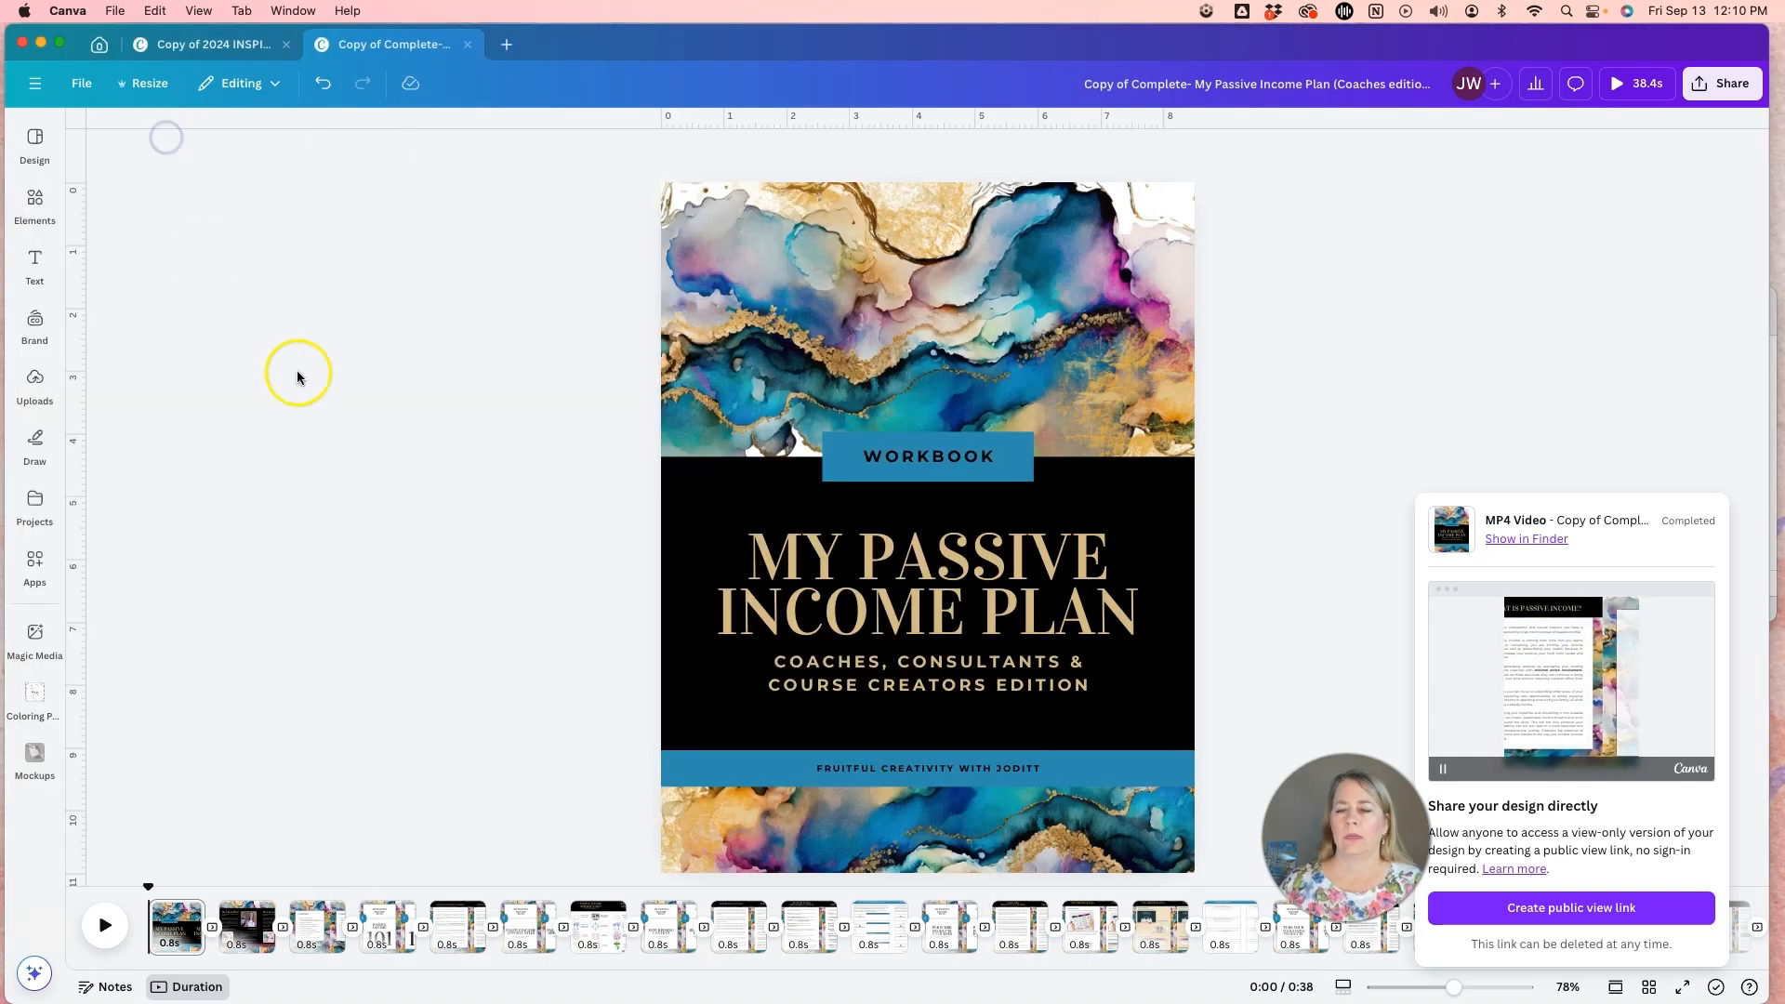
- Create a new square Instagram post and search its templates for mockup
left_click(505, 45)
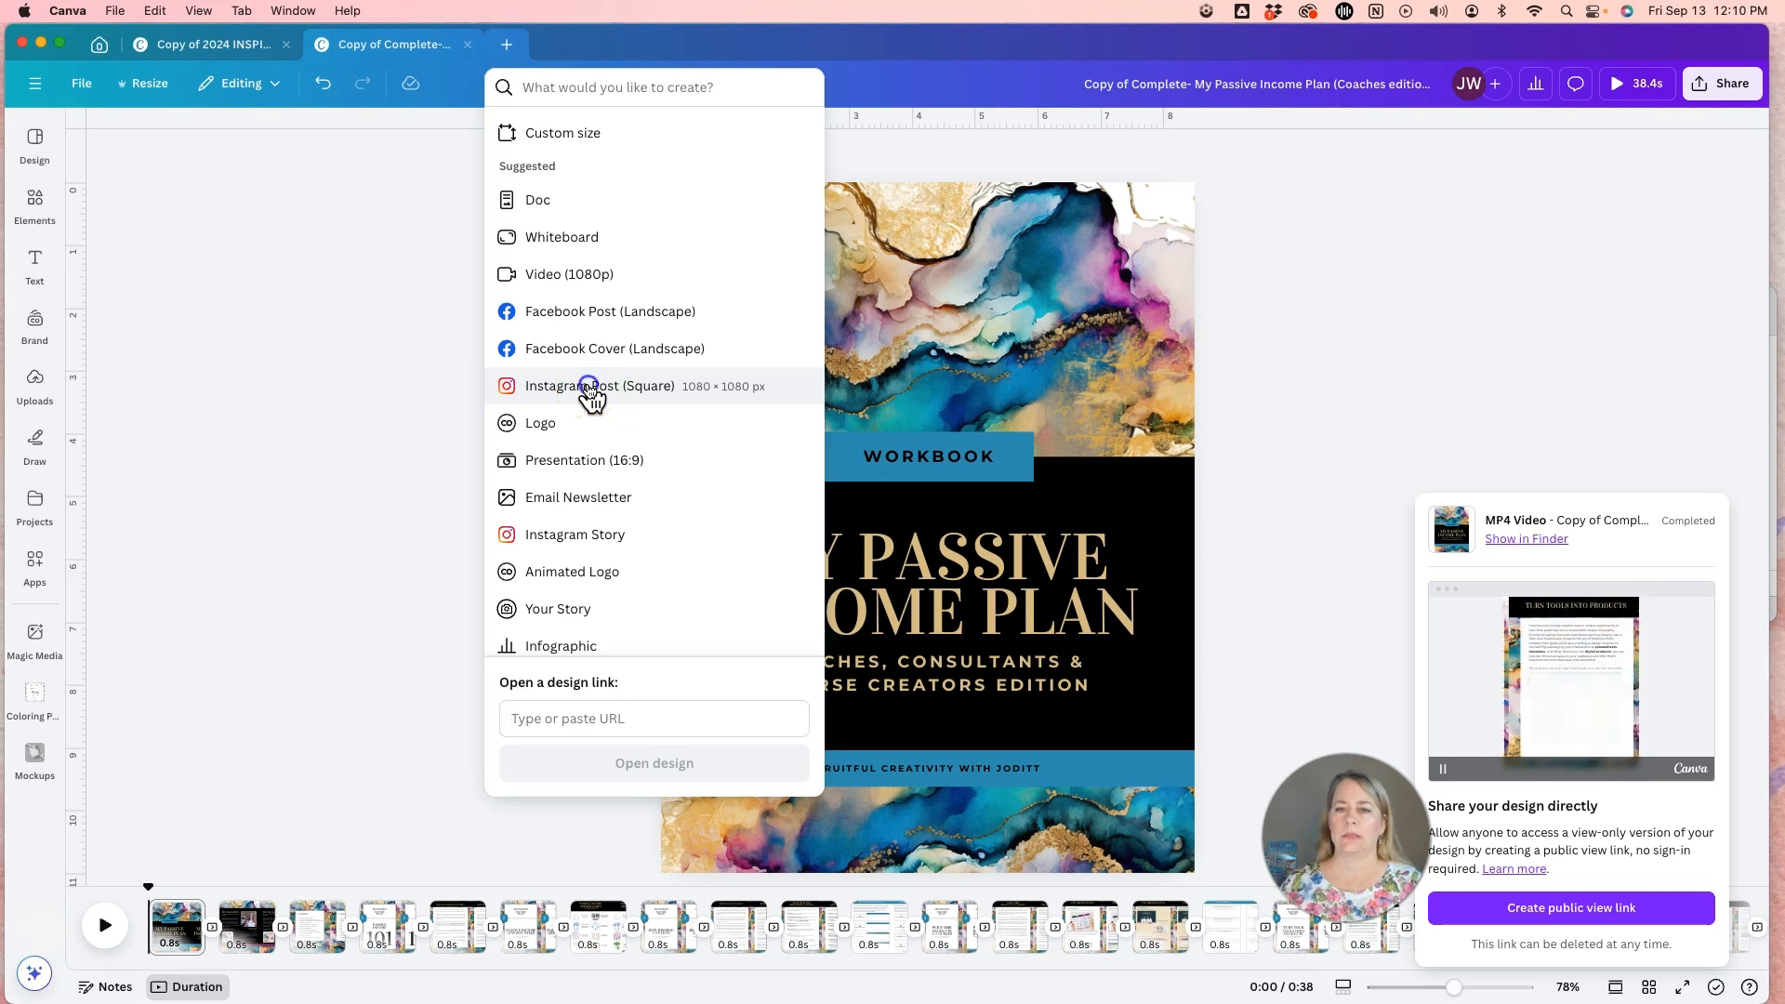
left_click(590, 389)
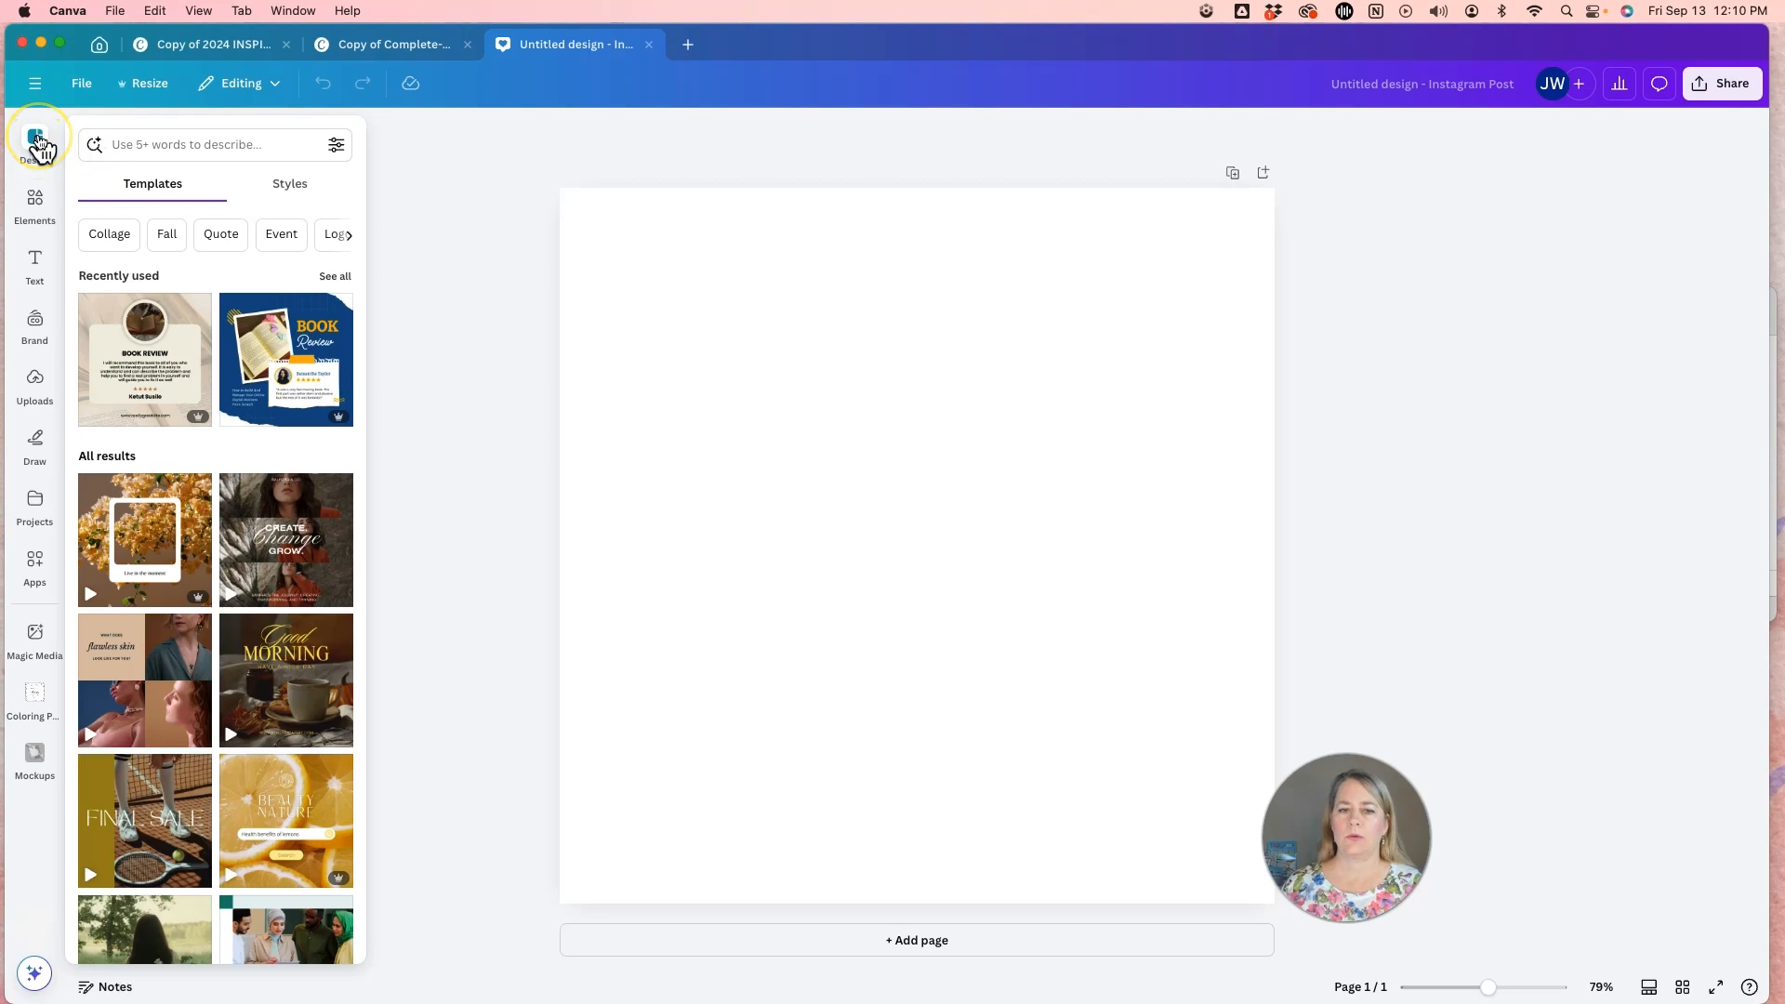
left_click(155, 140)
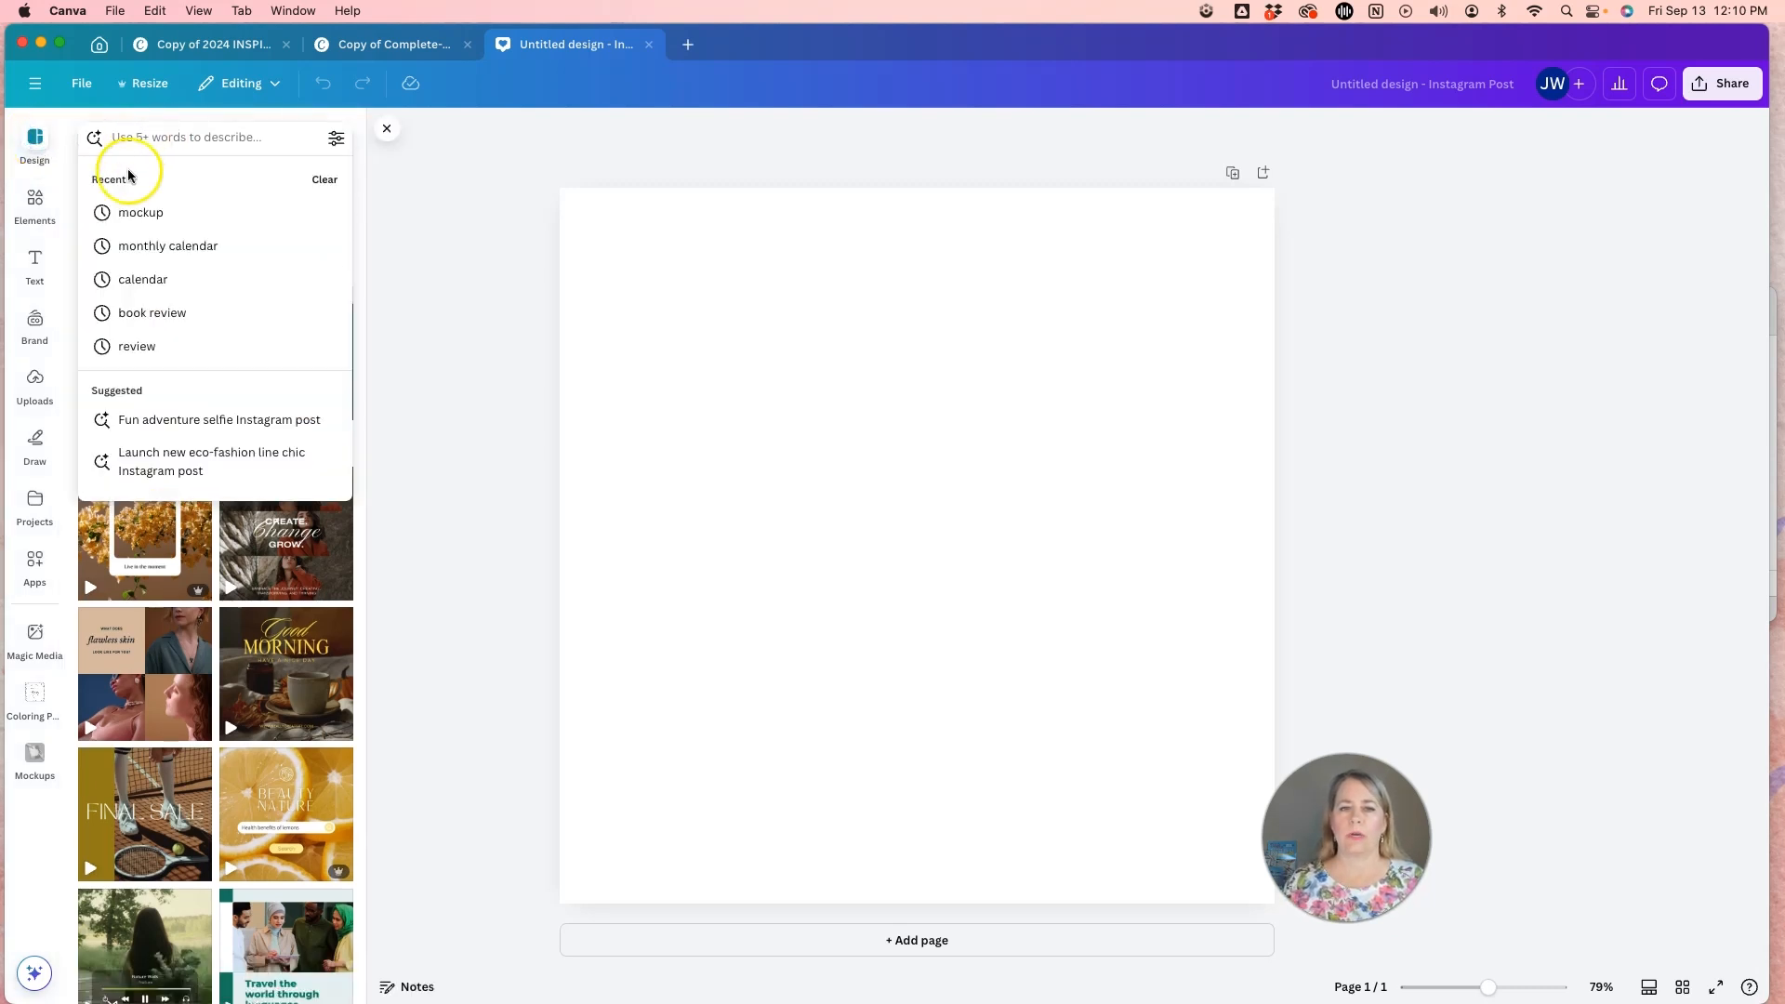
left_click(141, 212)
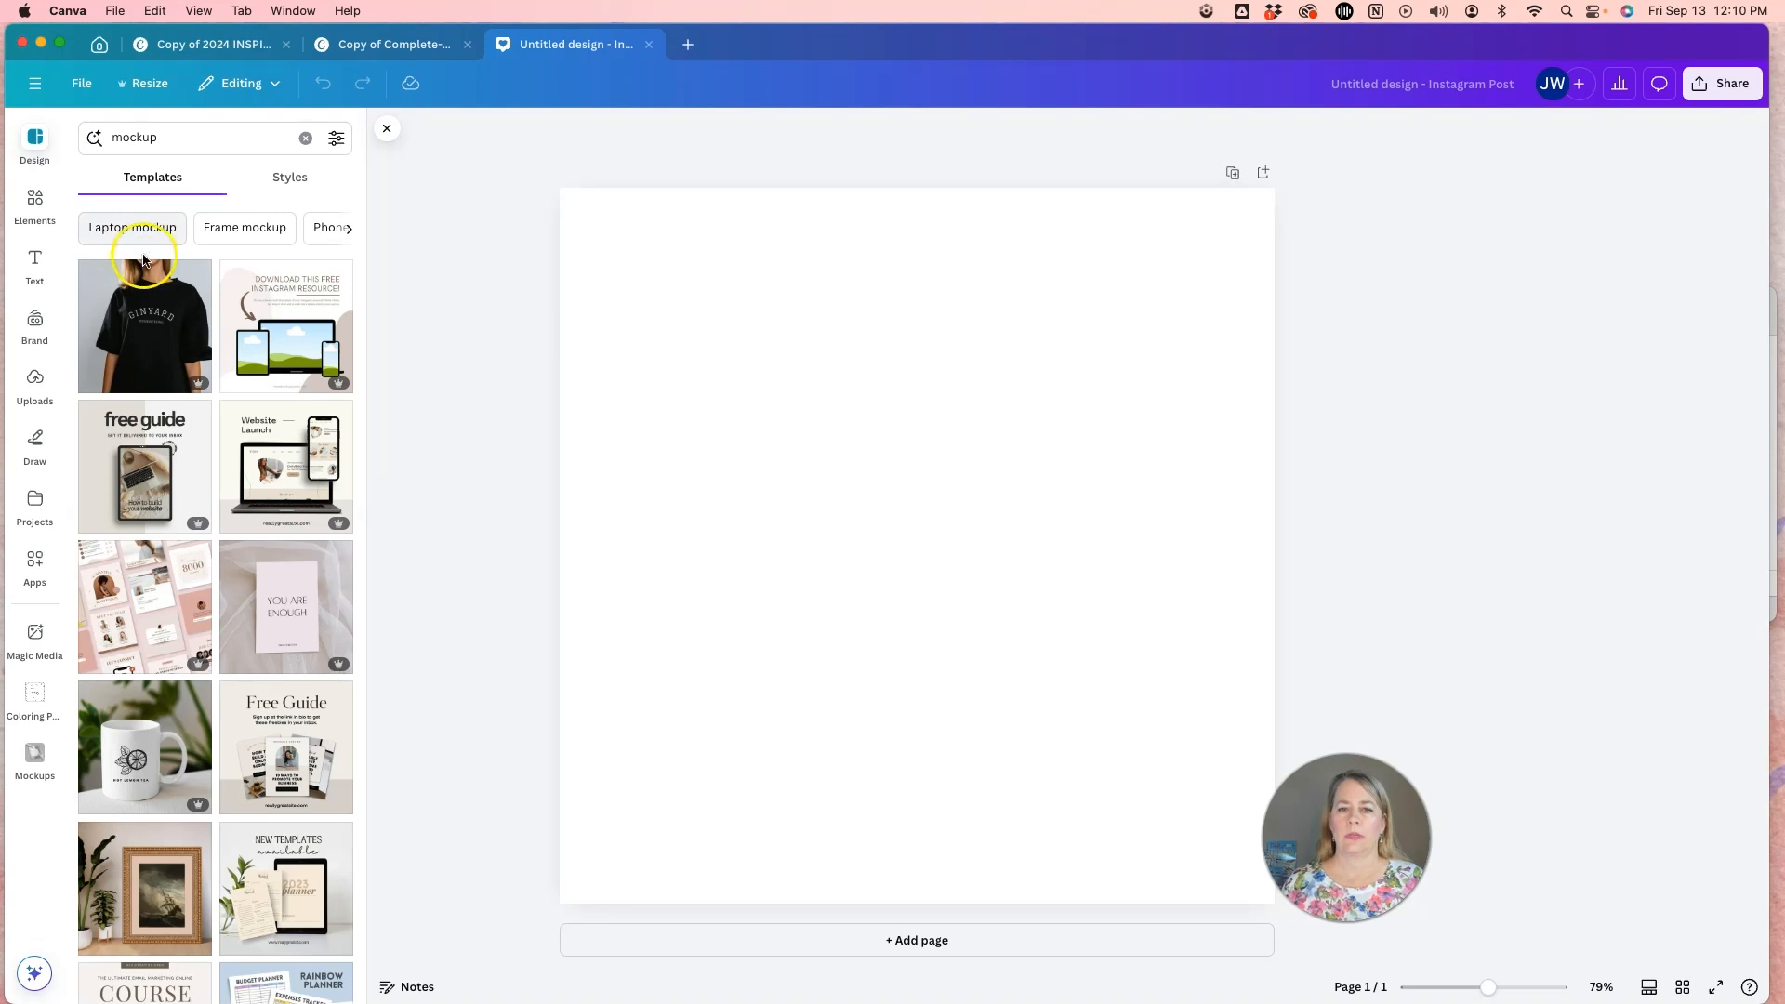
- Try the free guide tablet template, and replace it with the Black and Cream Minimalist Digital Mockup template
left_click(155, 477)
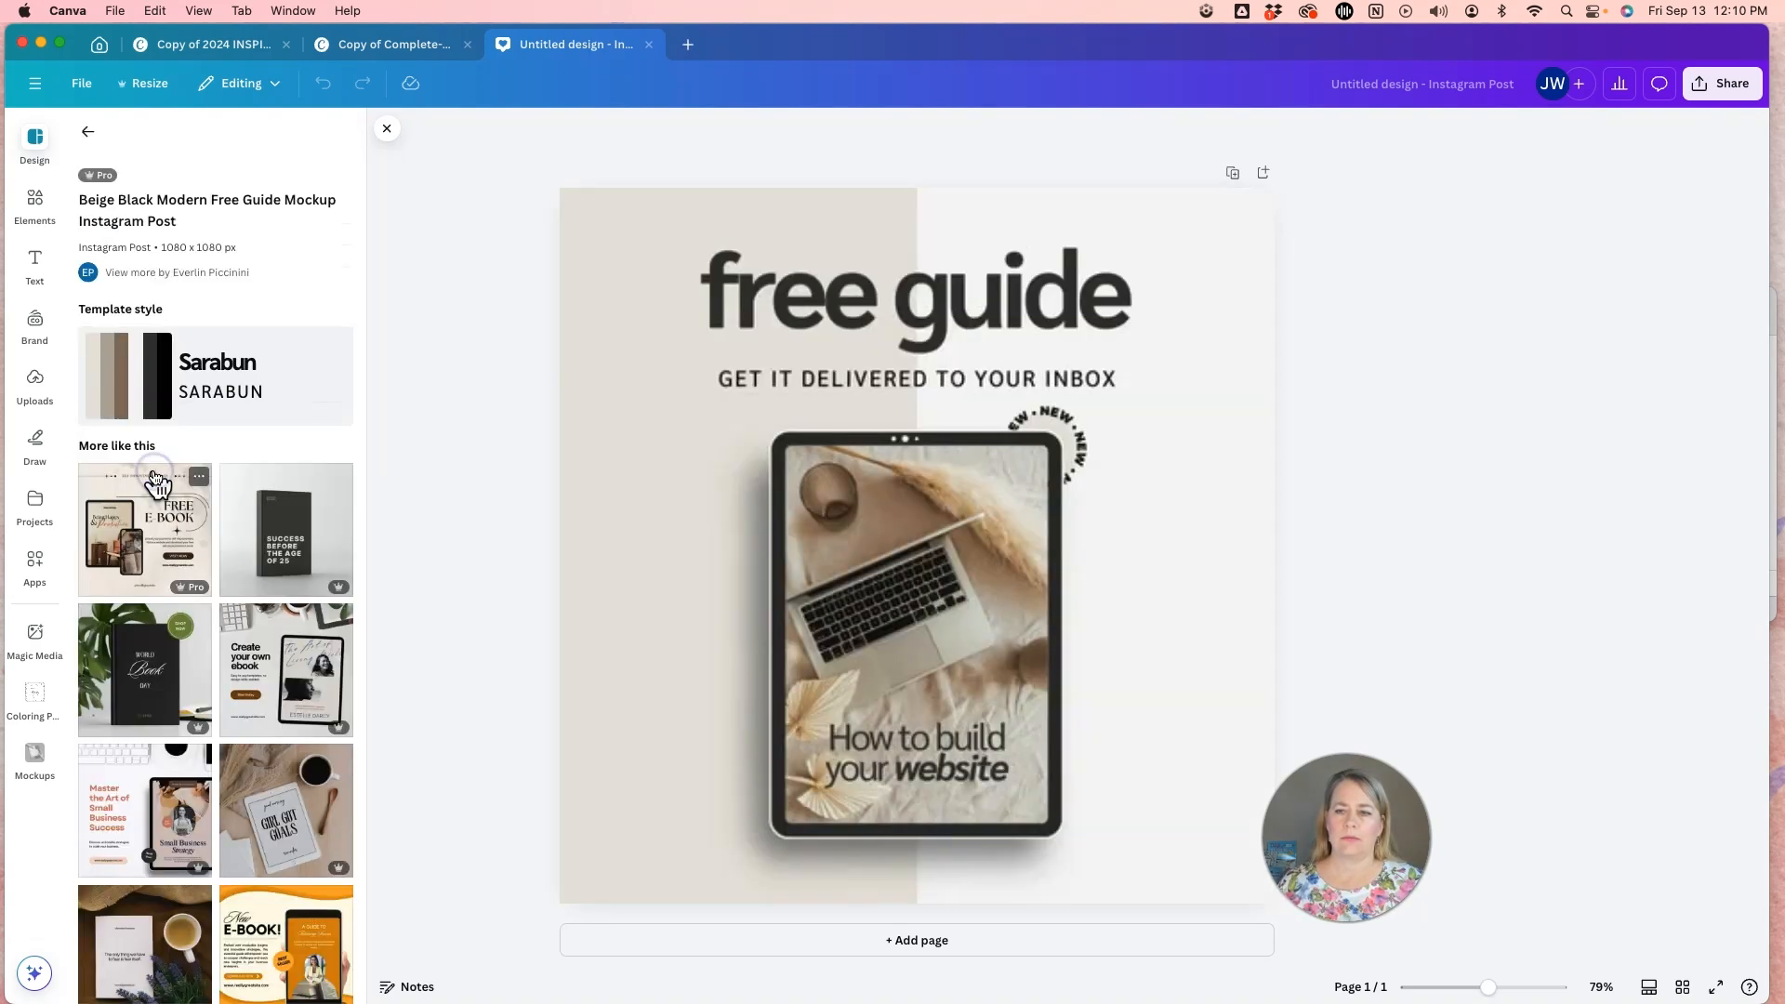
left_click(721, 447)
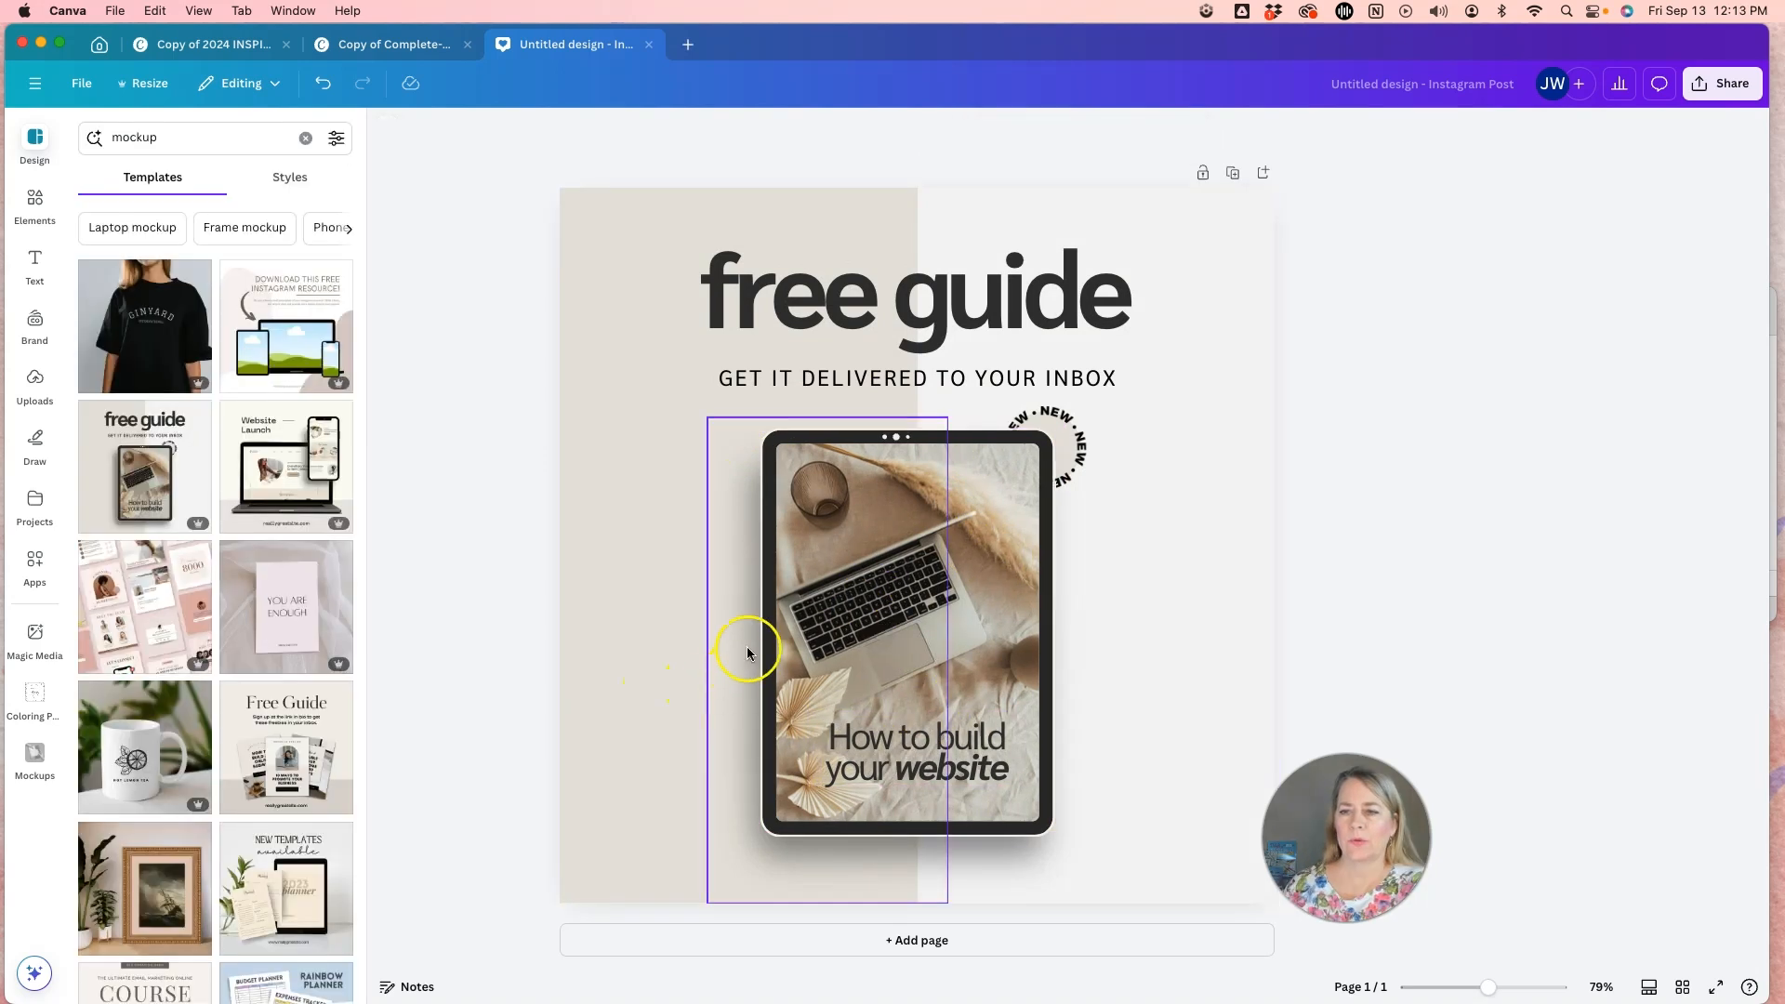
scroll(271, 577, "down", 3)
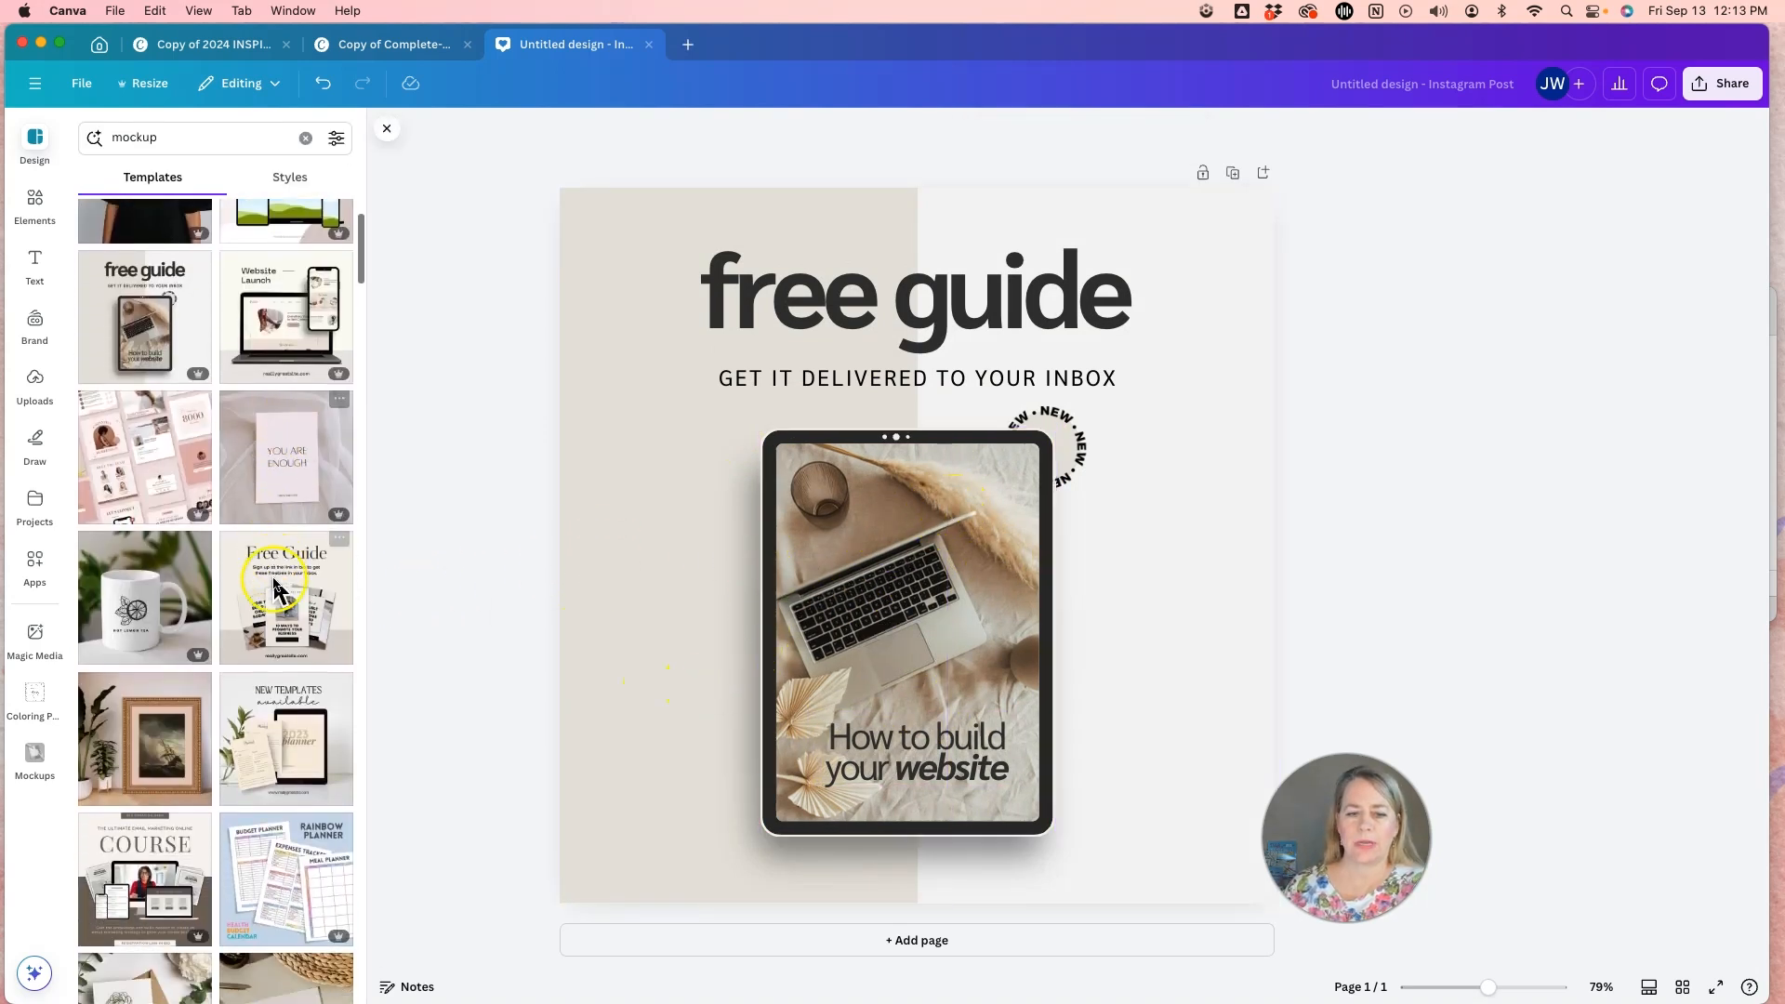
scroll(273, 580, "down", 5)
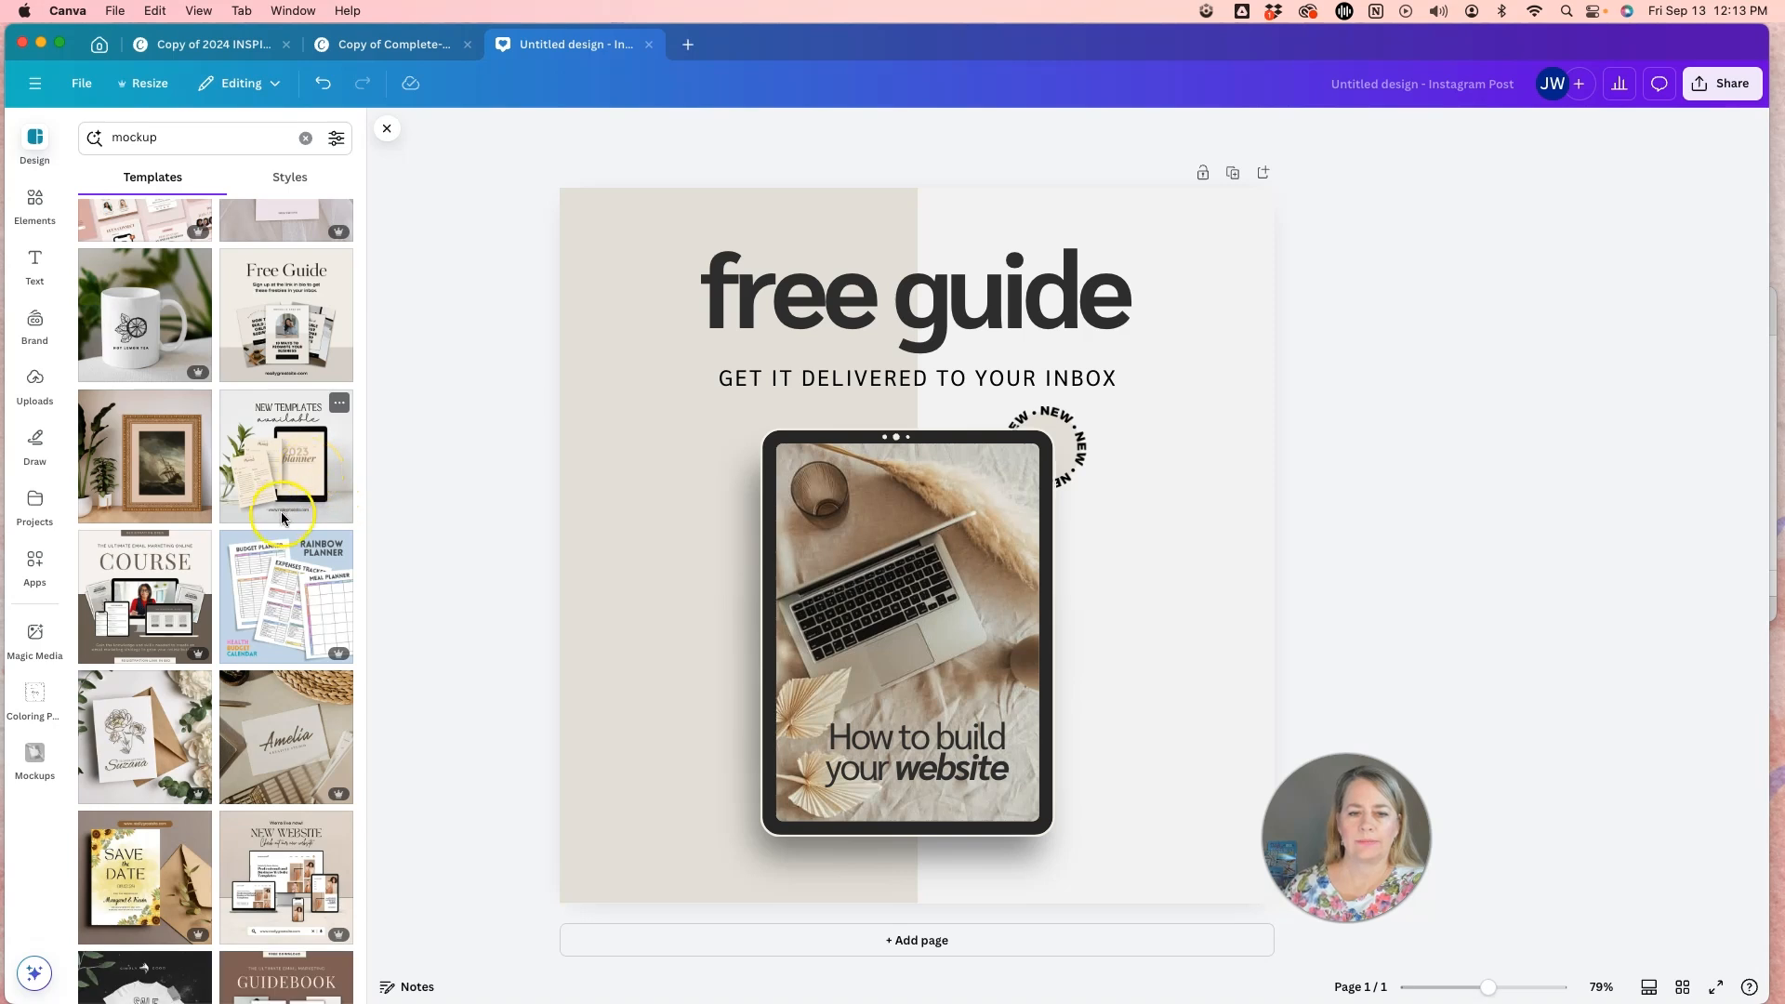
scroll(283, 517, "down", 10)
scroll(283, 524, "down", 4)
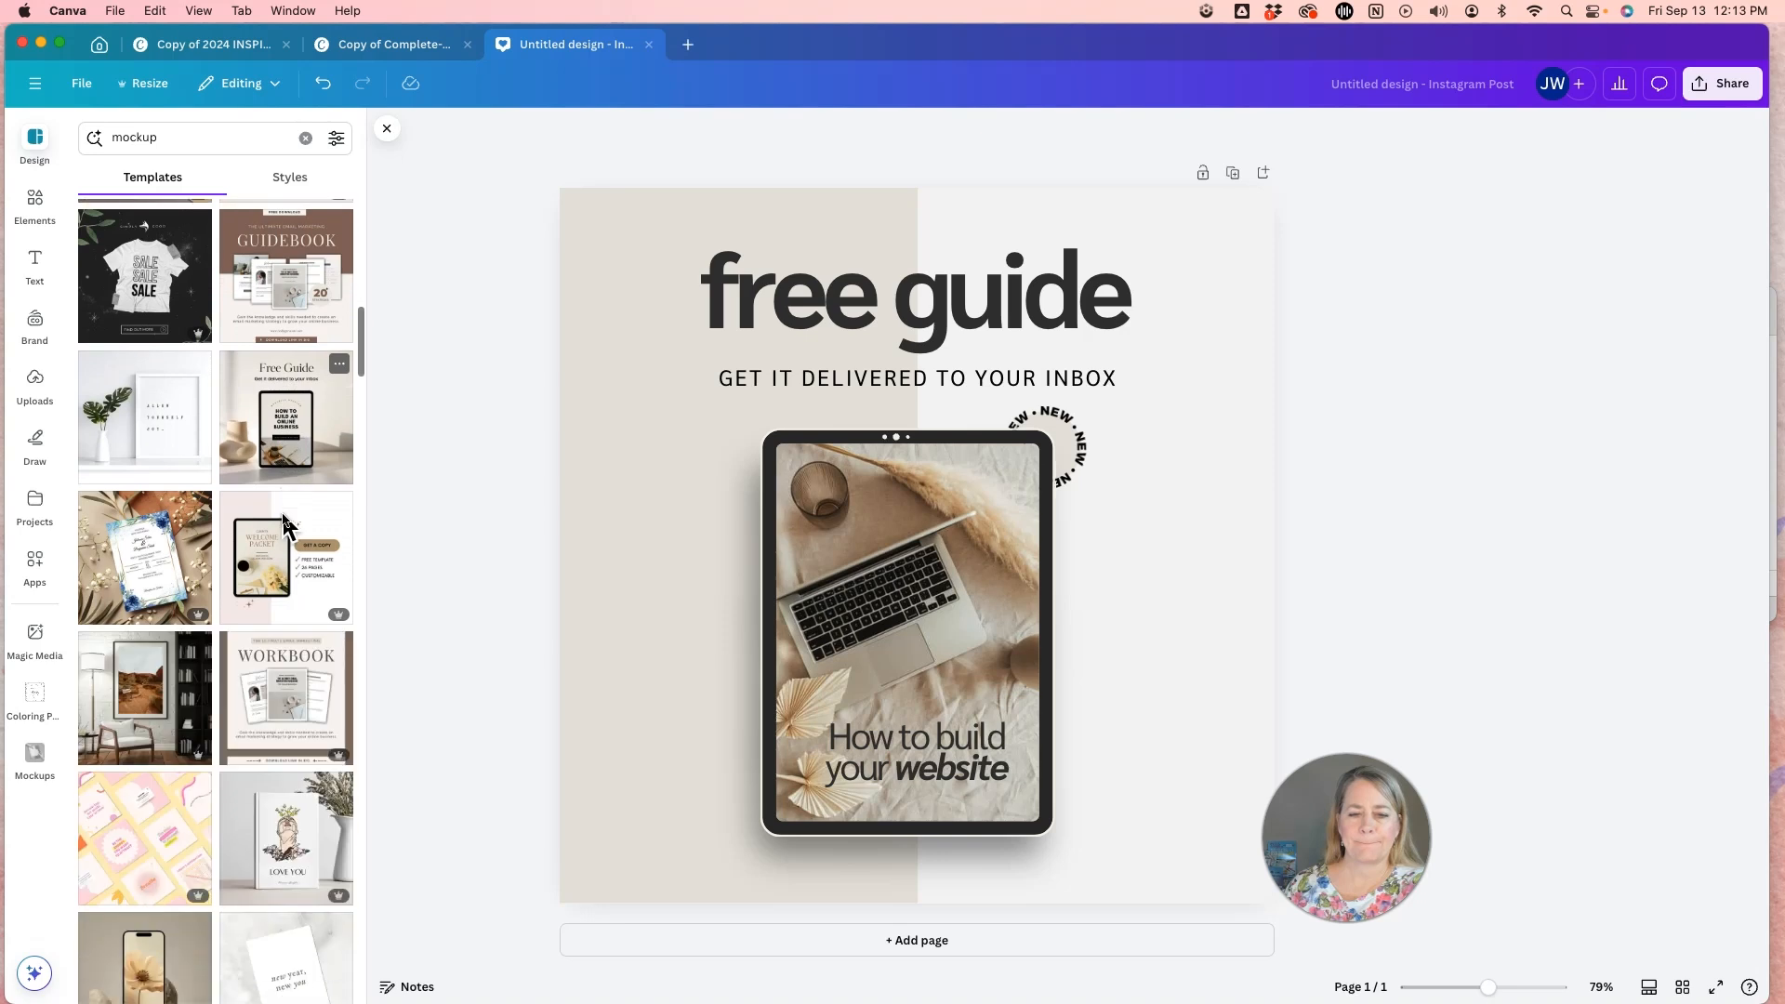
scroll(283, 523, "down", 6)
scroll(284, 523, "down", 9)
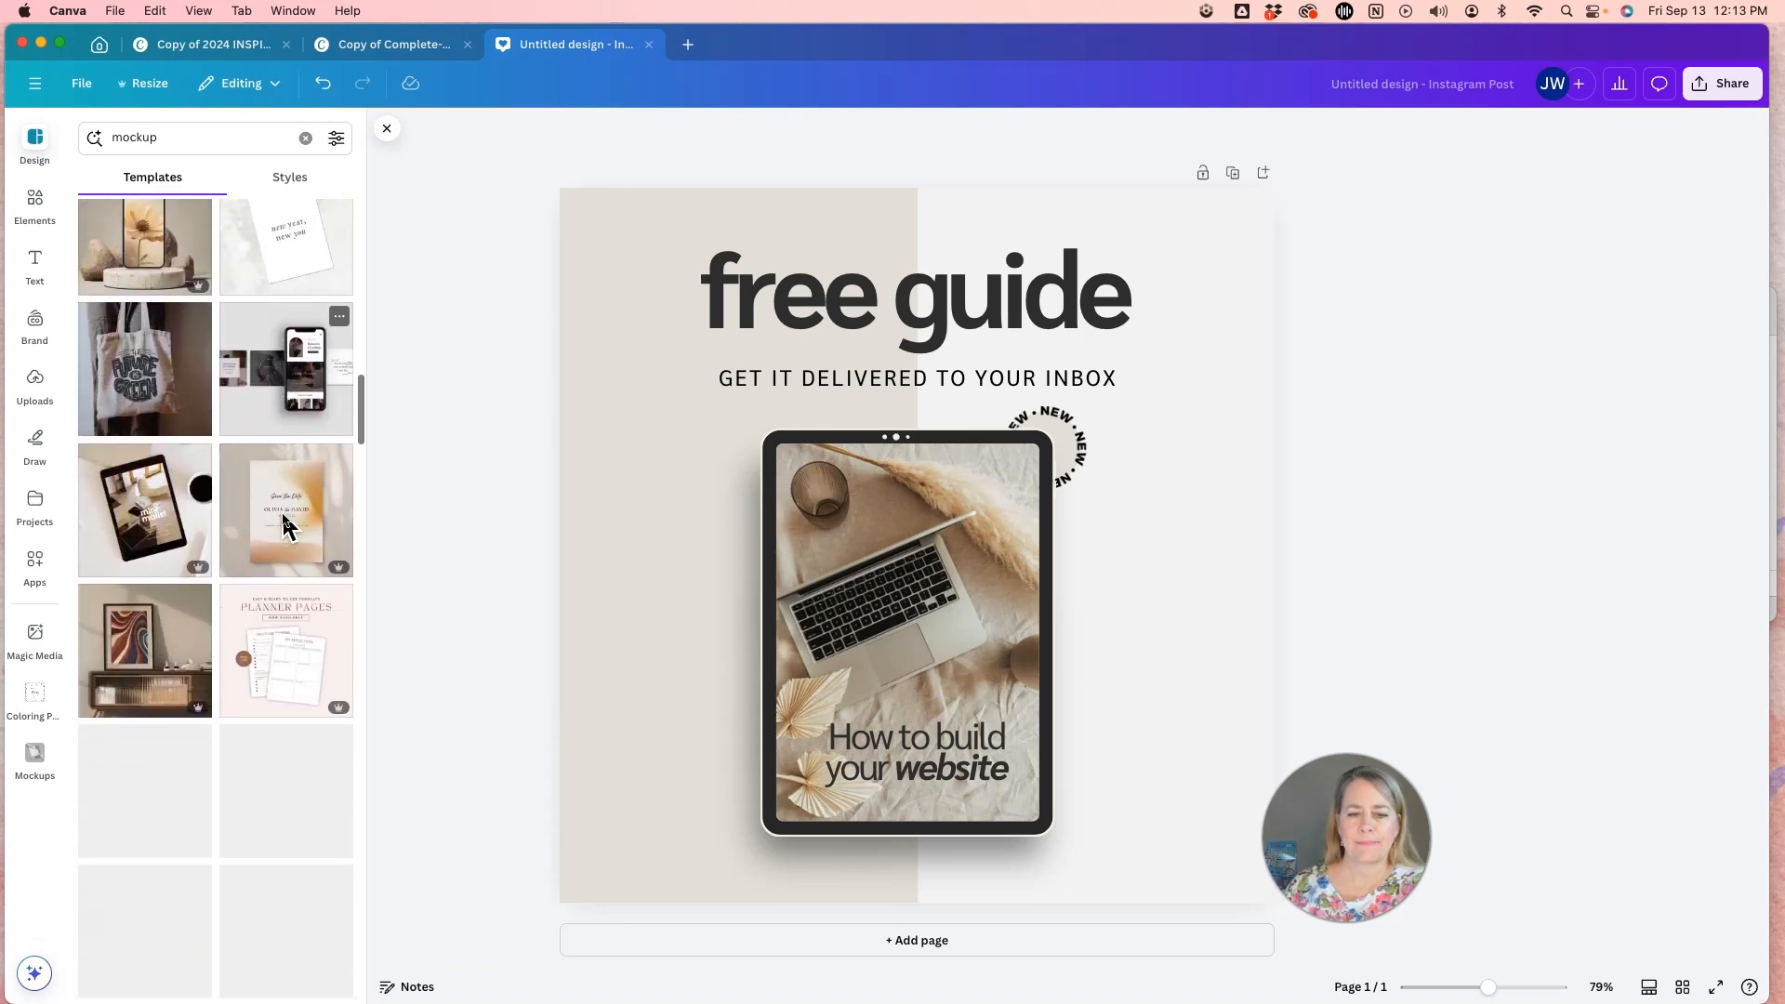
left_click(162, 532)
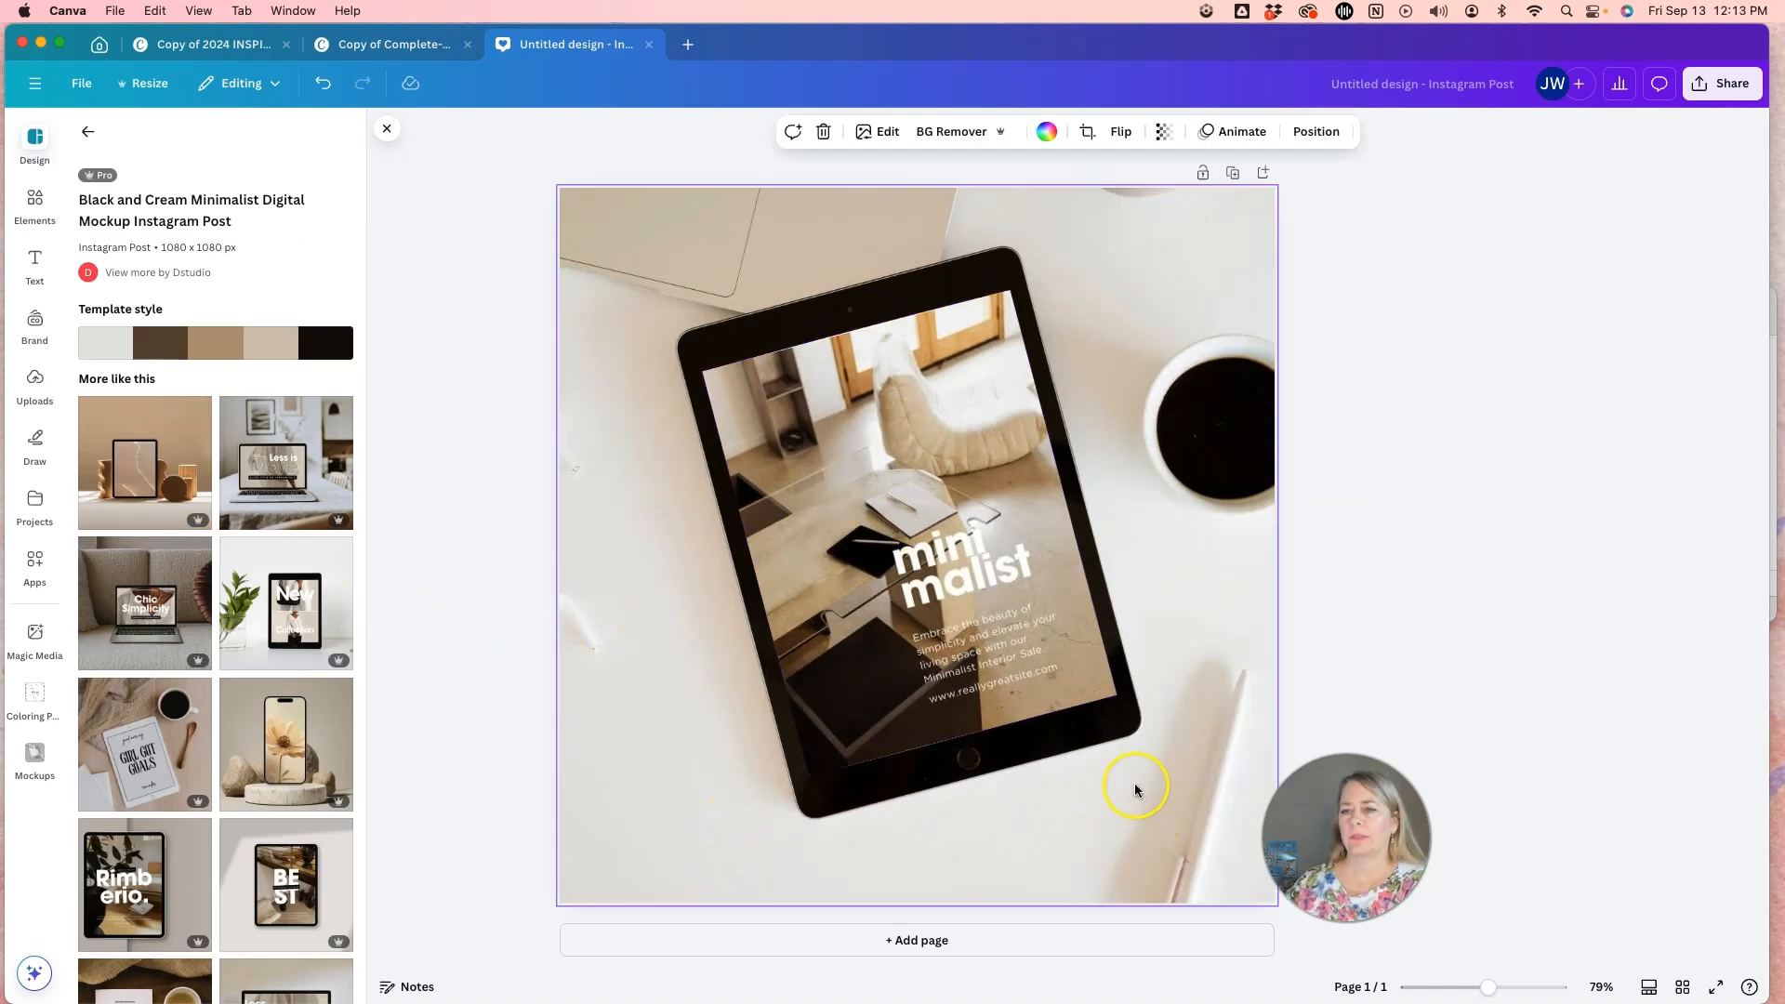
- Upload the Video-scroll-My Passive Income Plan MP4 and place it in the tablet's screen on the mockup
left_click(34, 385)
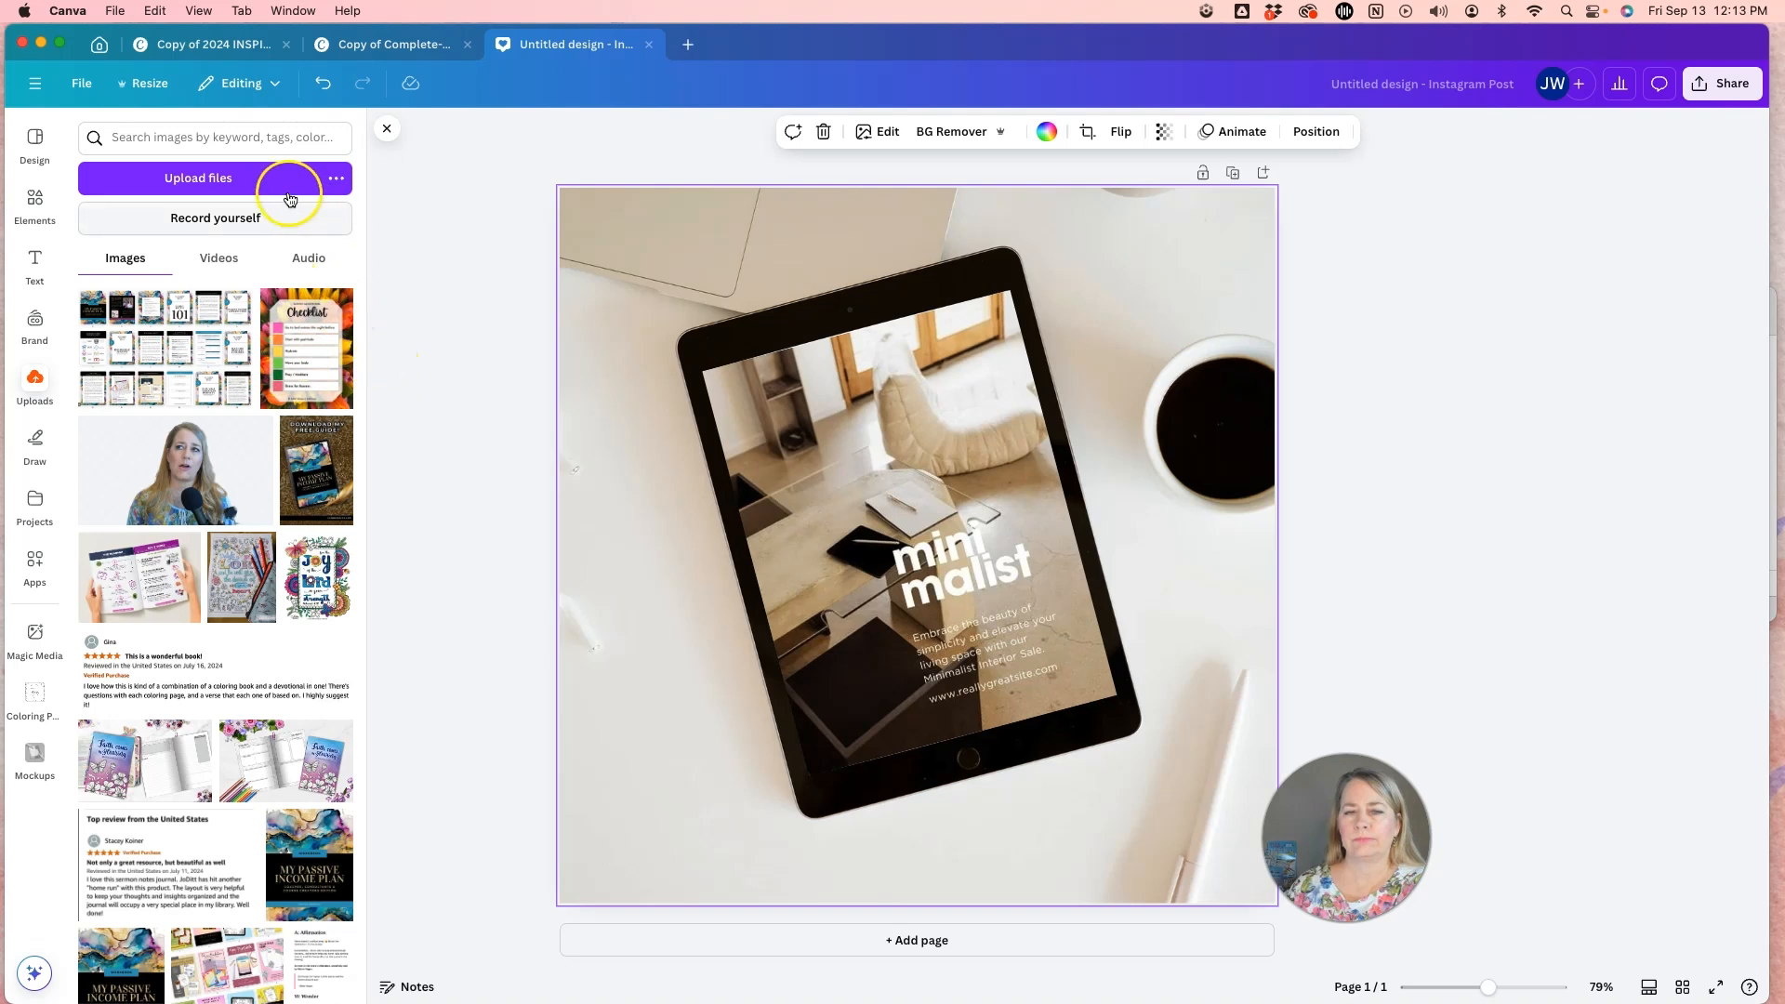
left_click(226, 181)
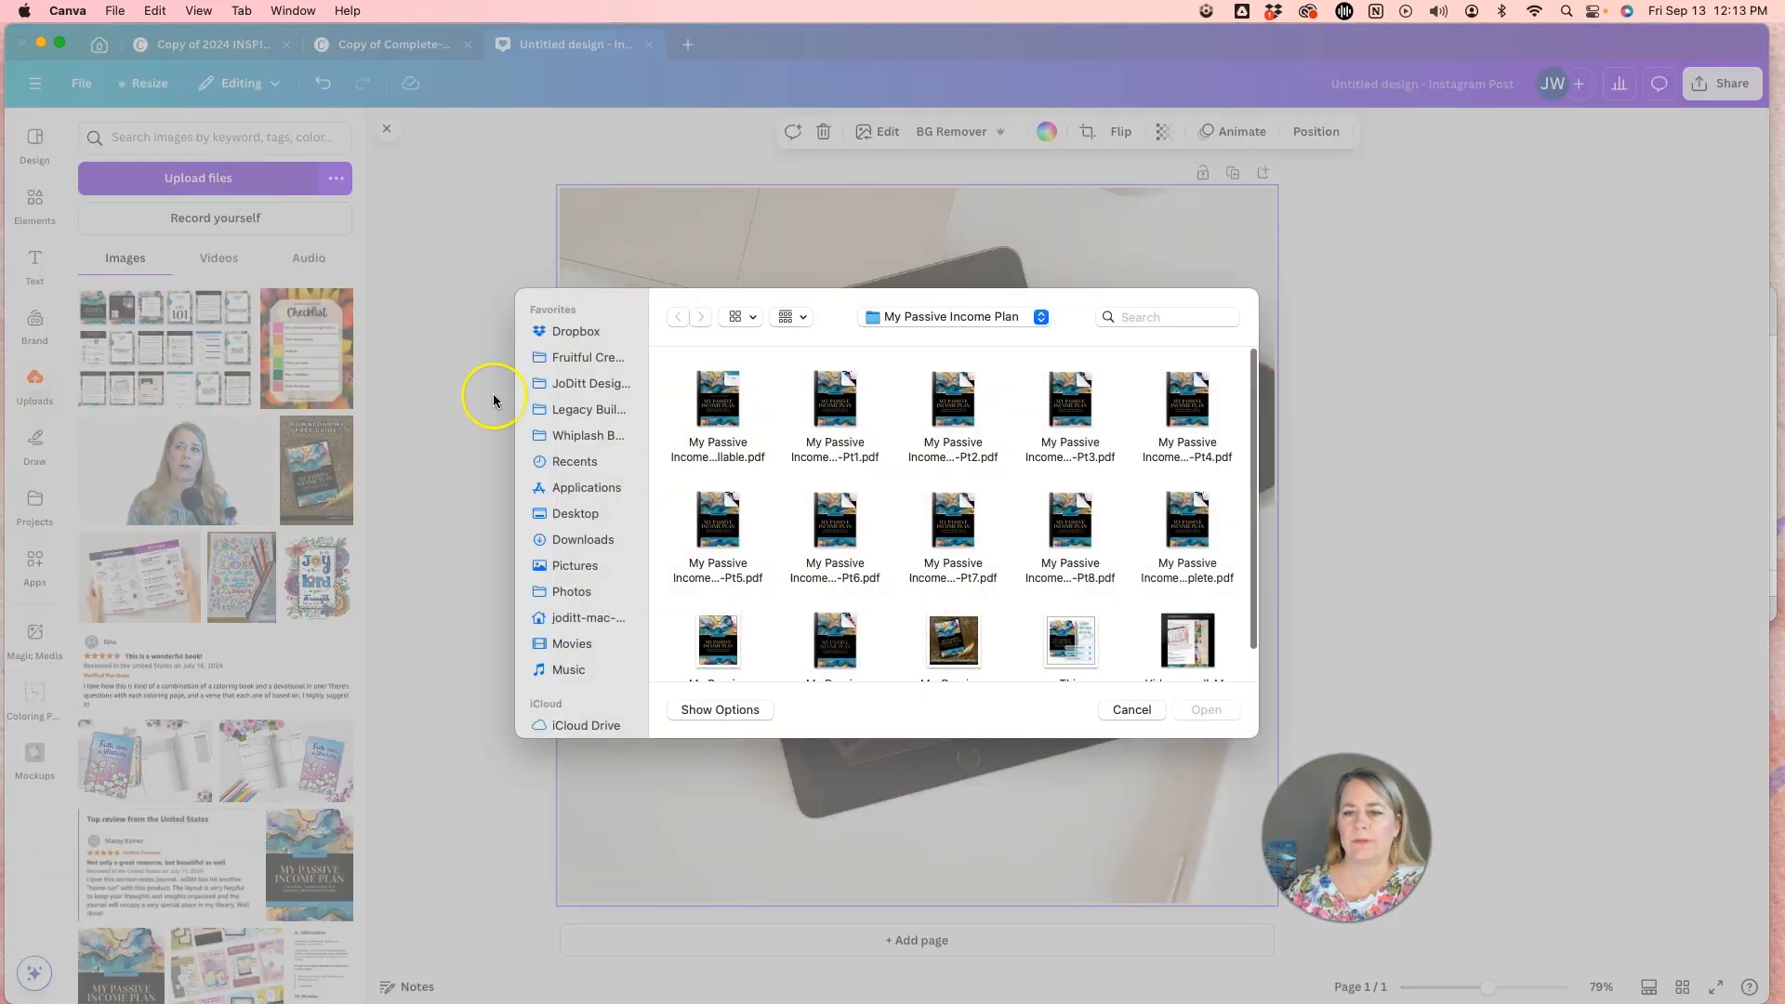
scroll(946, 598, "up", 1)
left_click(1190, 593)
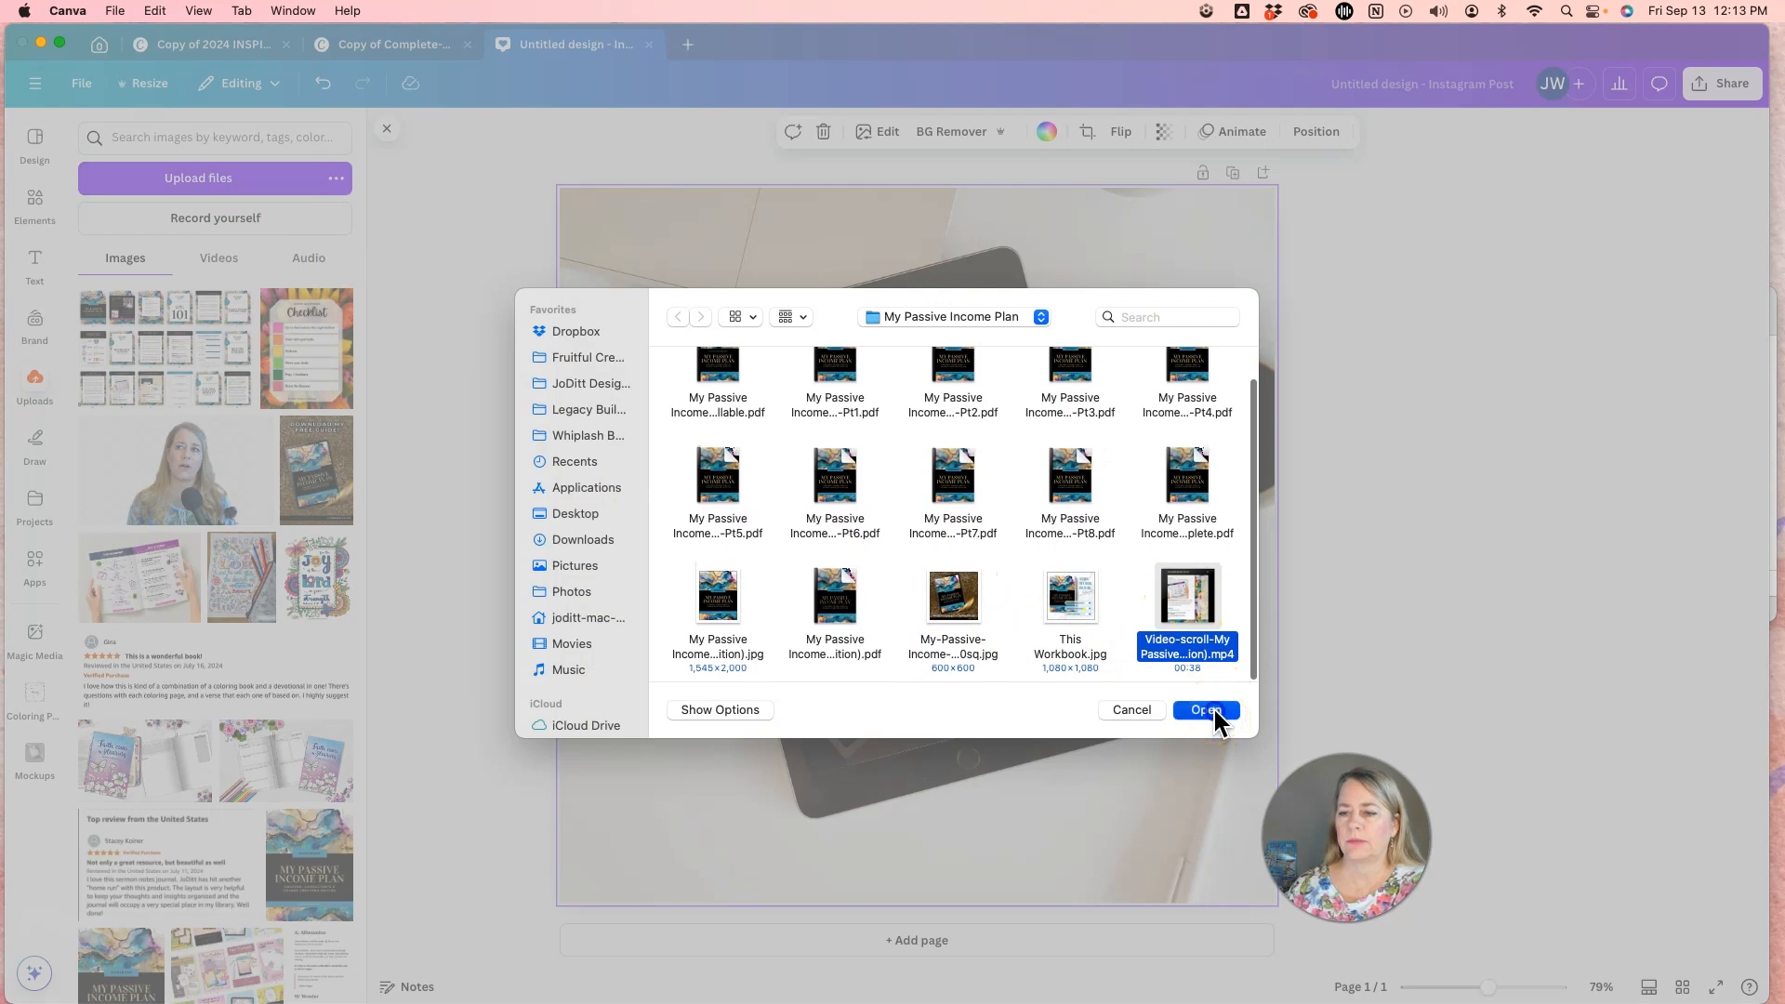
left_click(1208, 710)
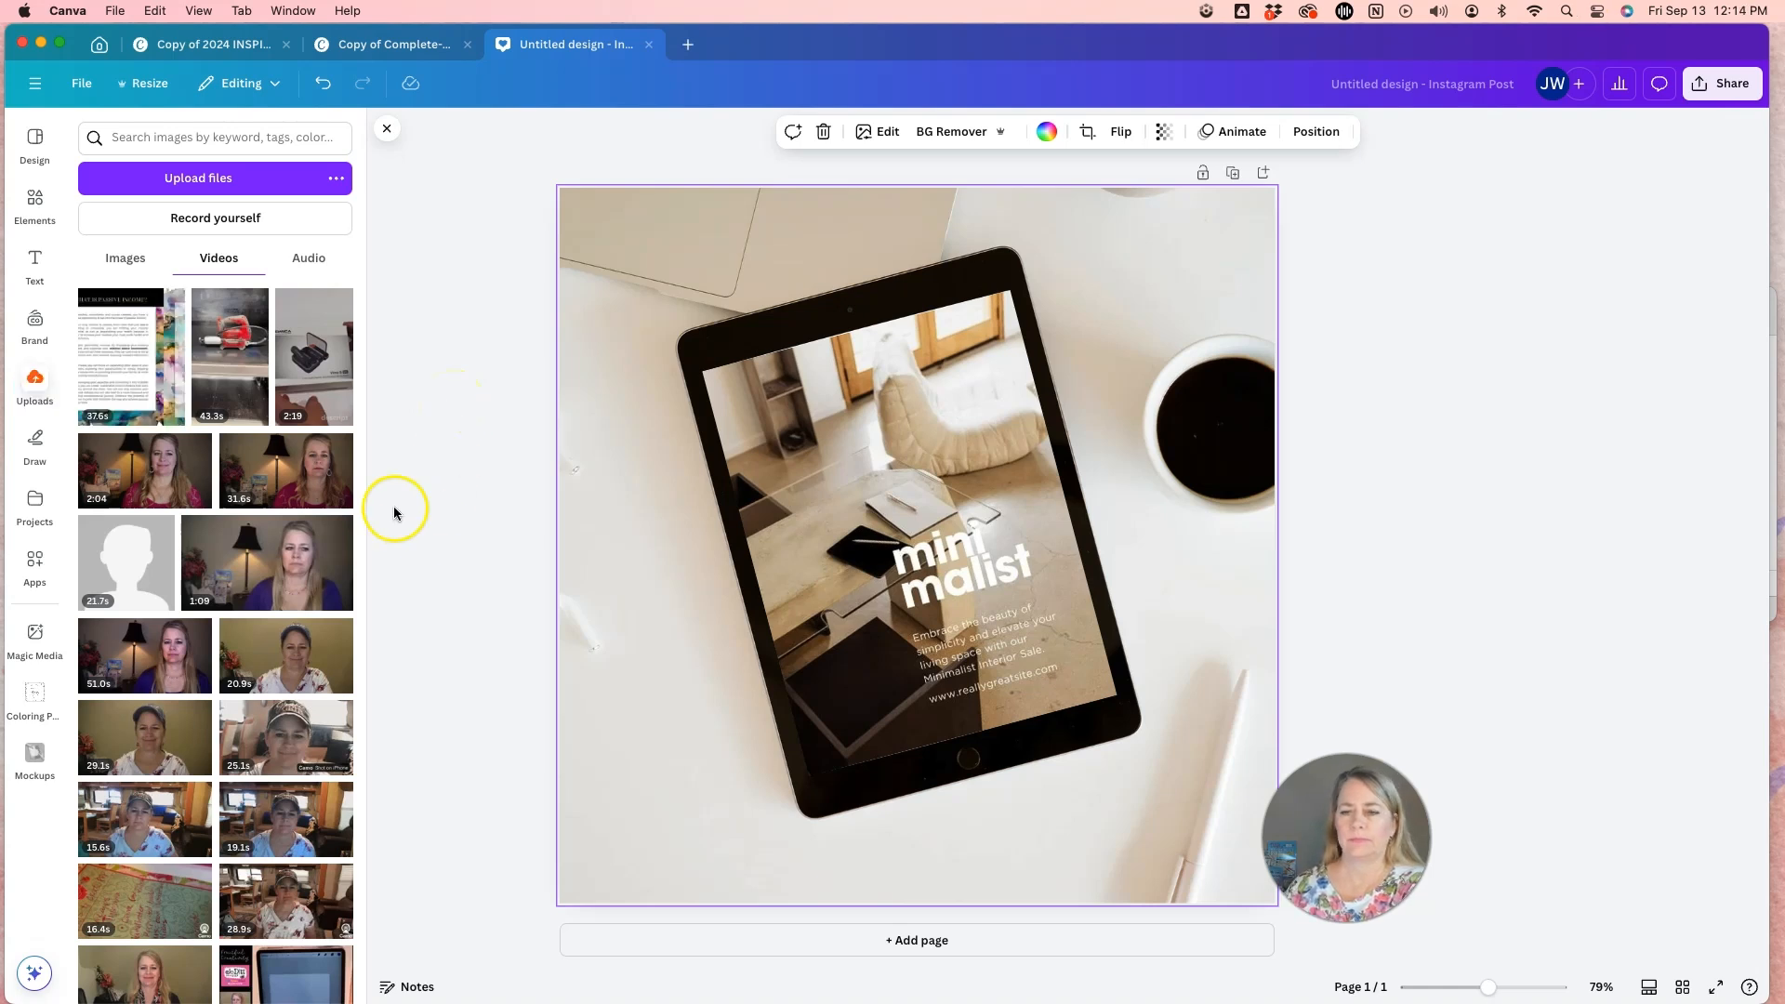
left_click_drag(144, 377, 841, 427)
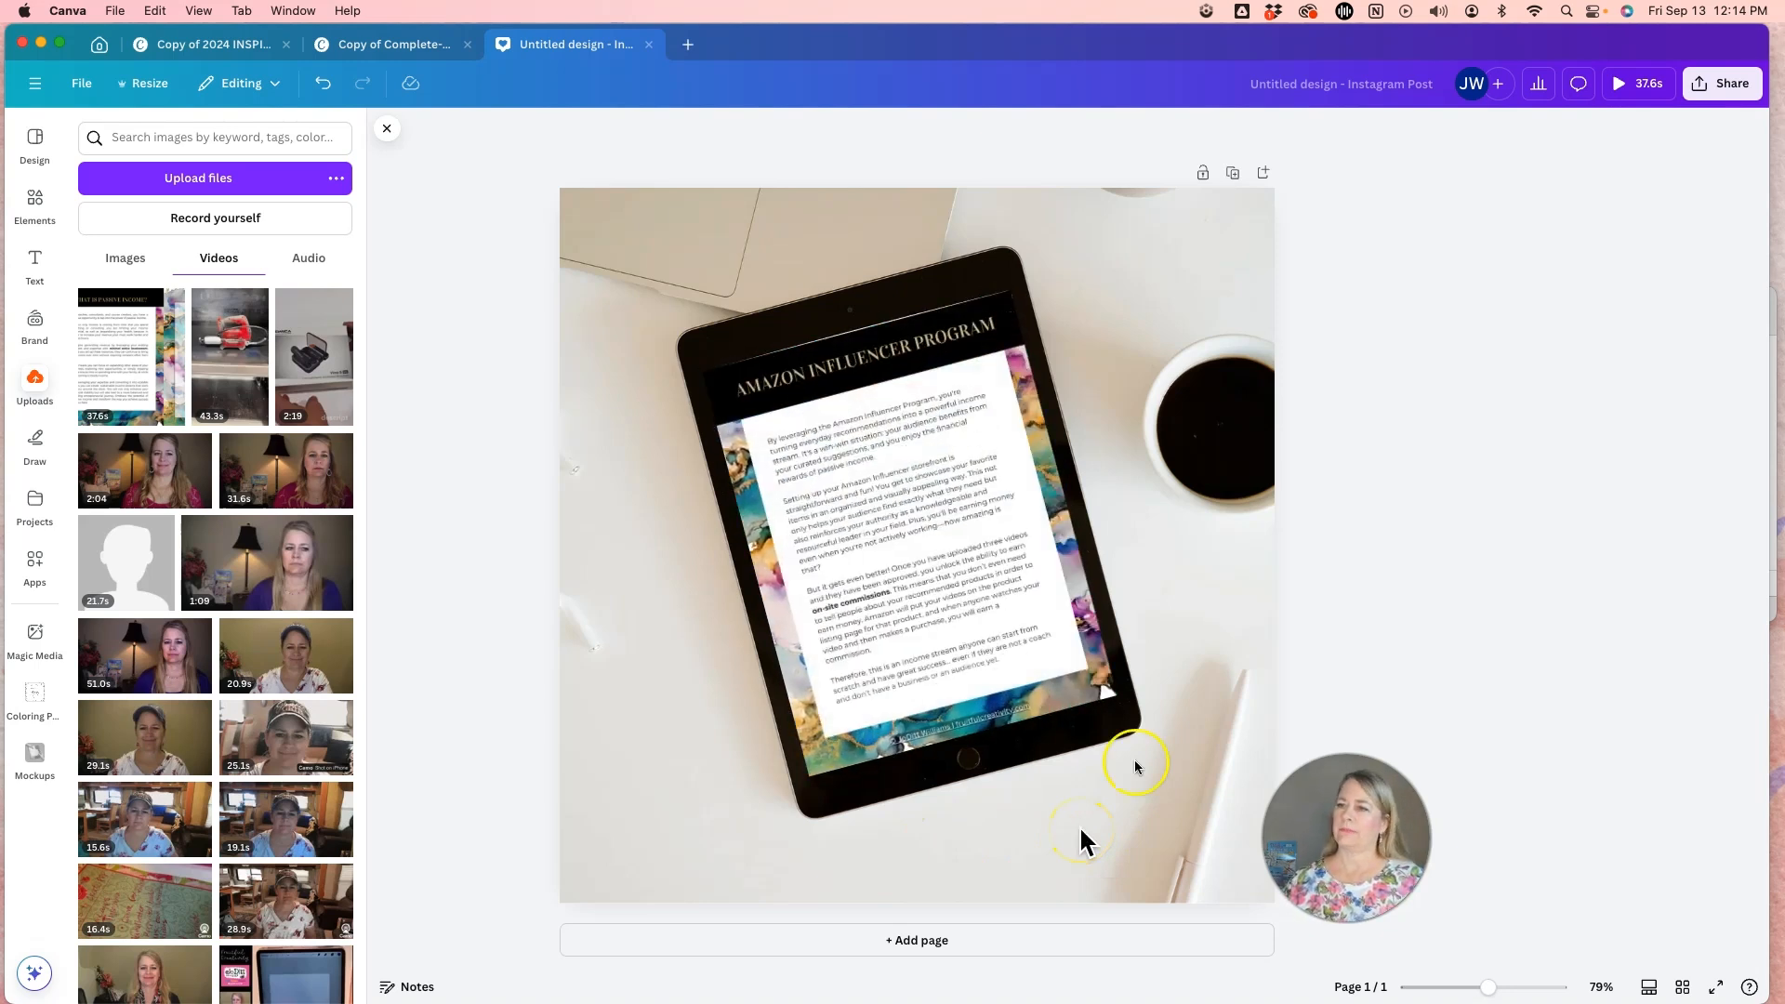
- Review the design's MP4 Video download settings, dismiss them without downloading, and play the video on the tablet mockup
left_click(1722, 89)
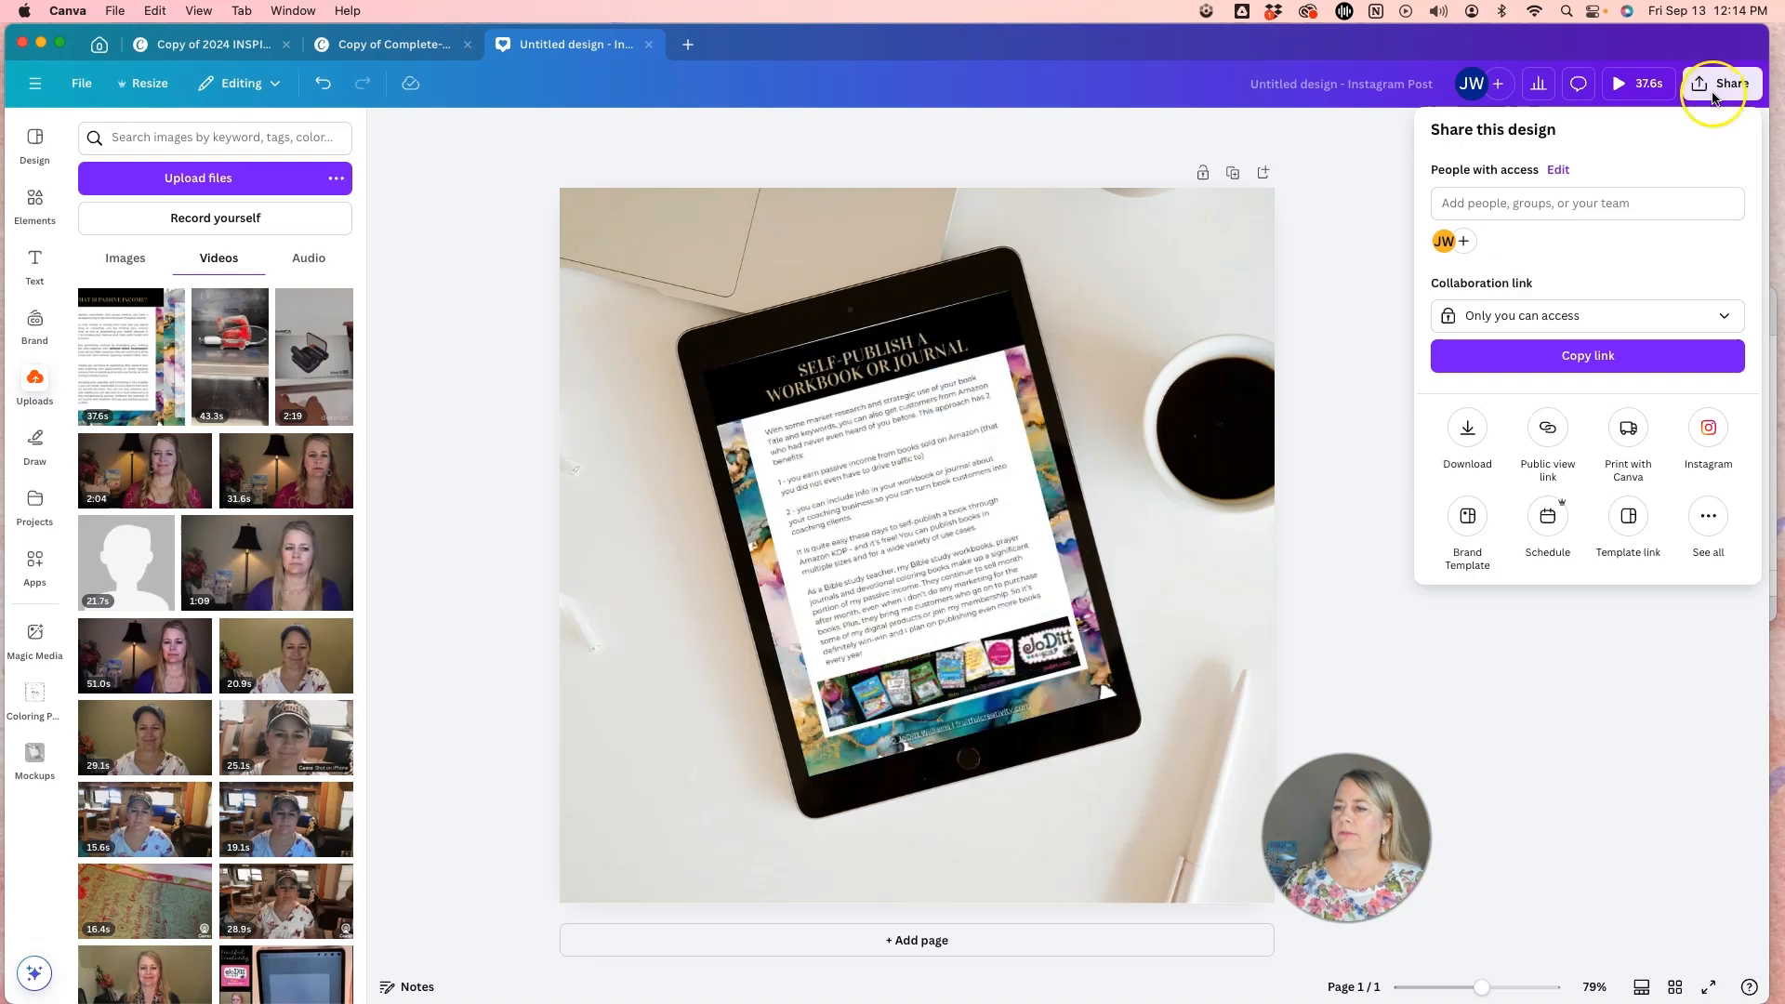
left_click(1453, 444)
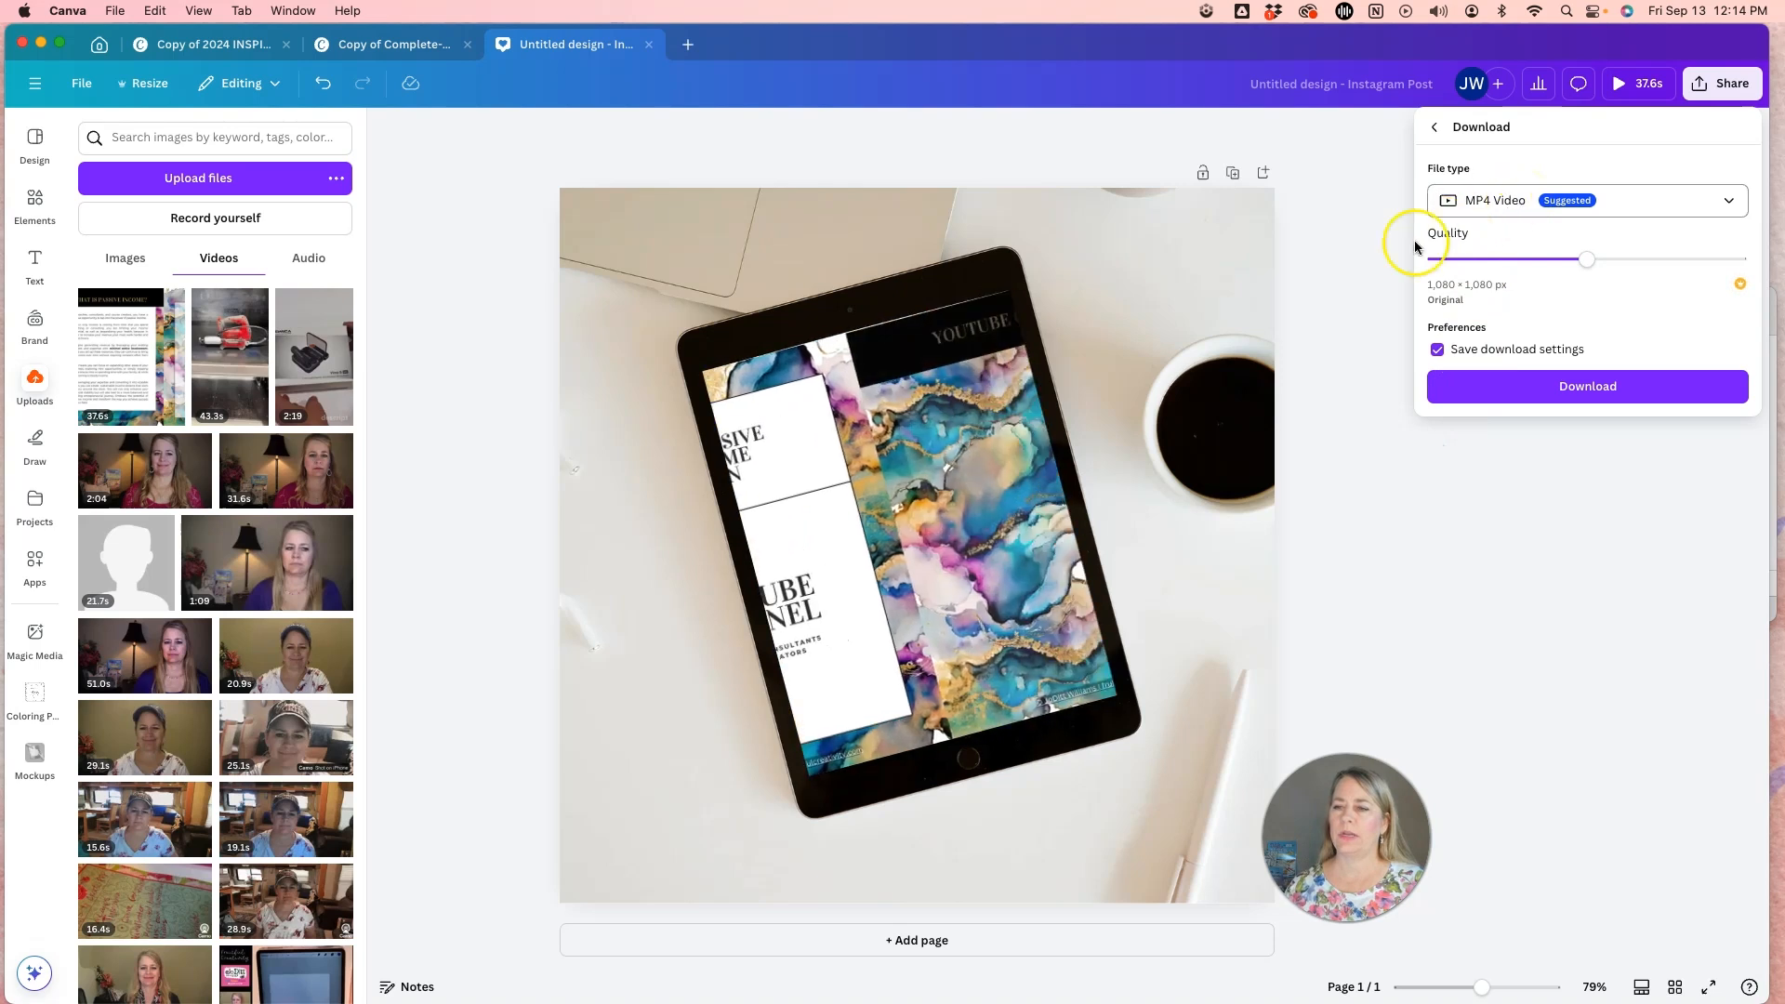
left_click(1350, 503)
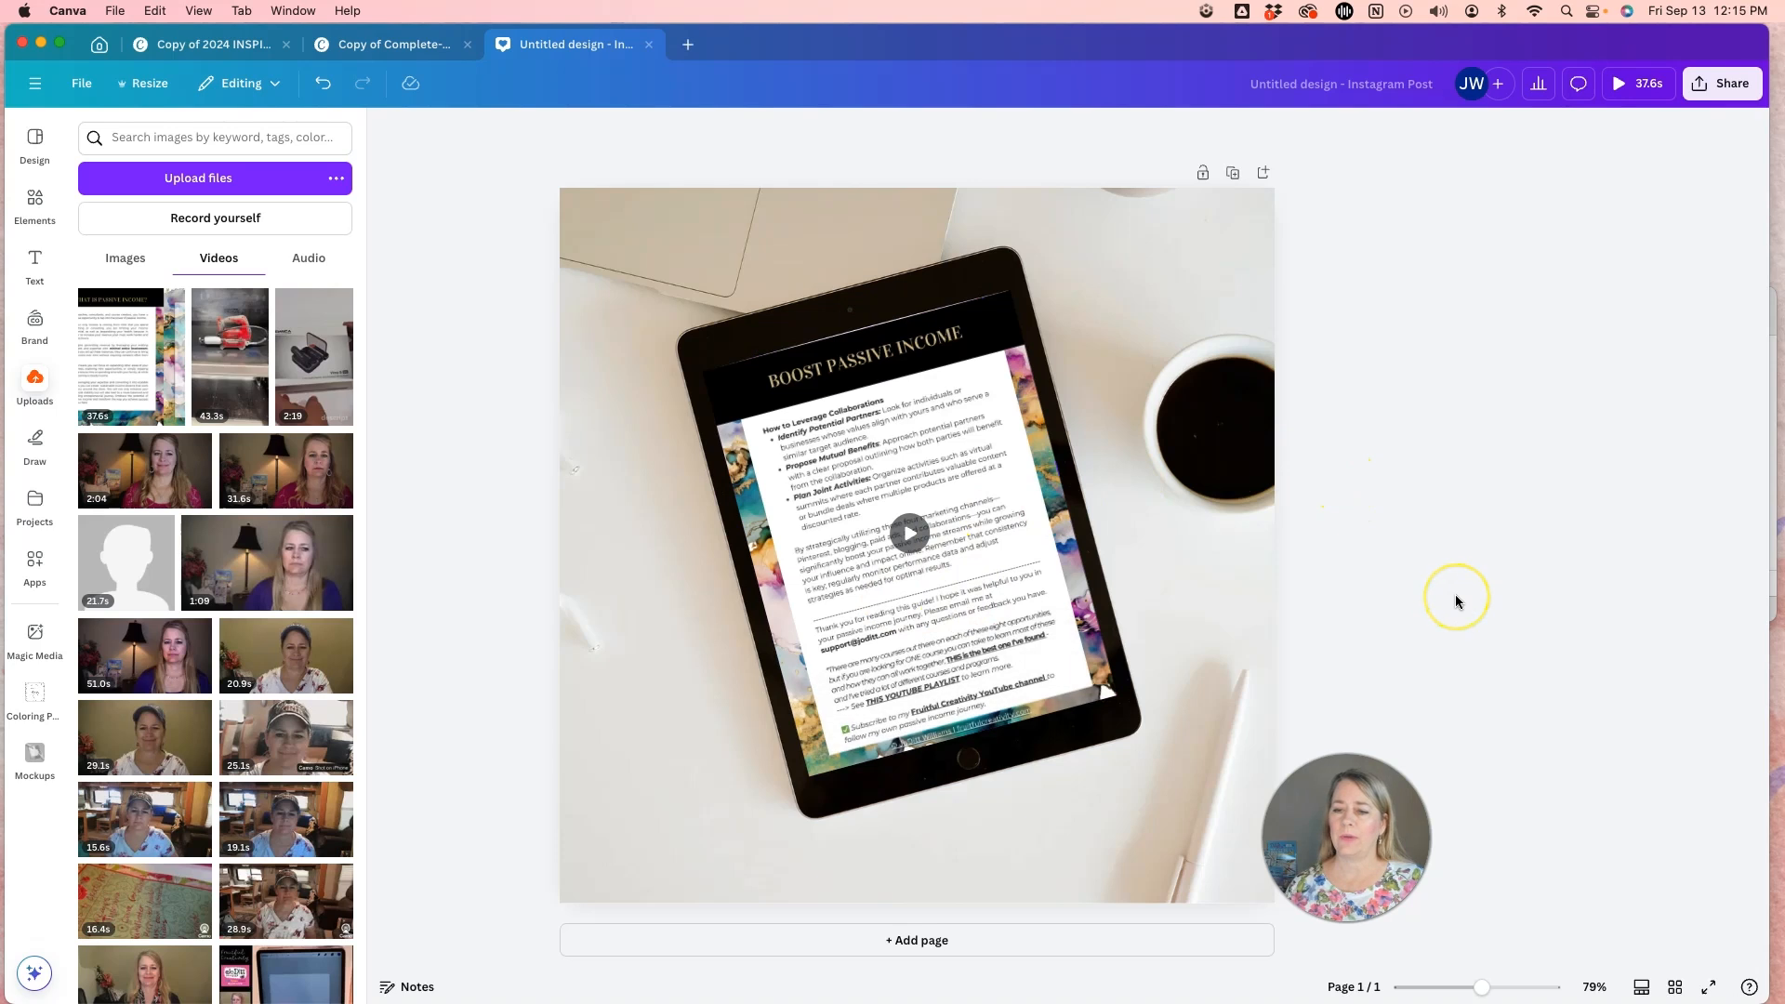
left_click(909, 532)
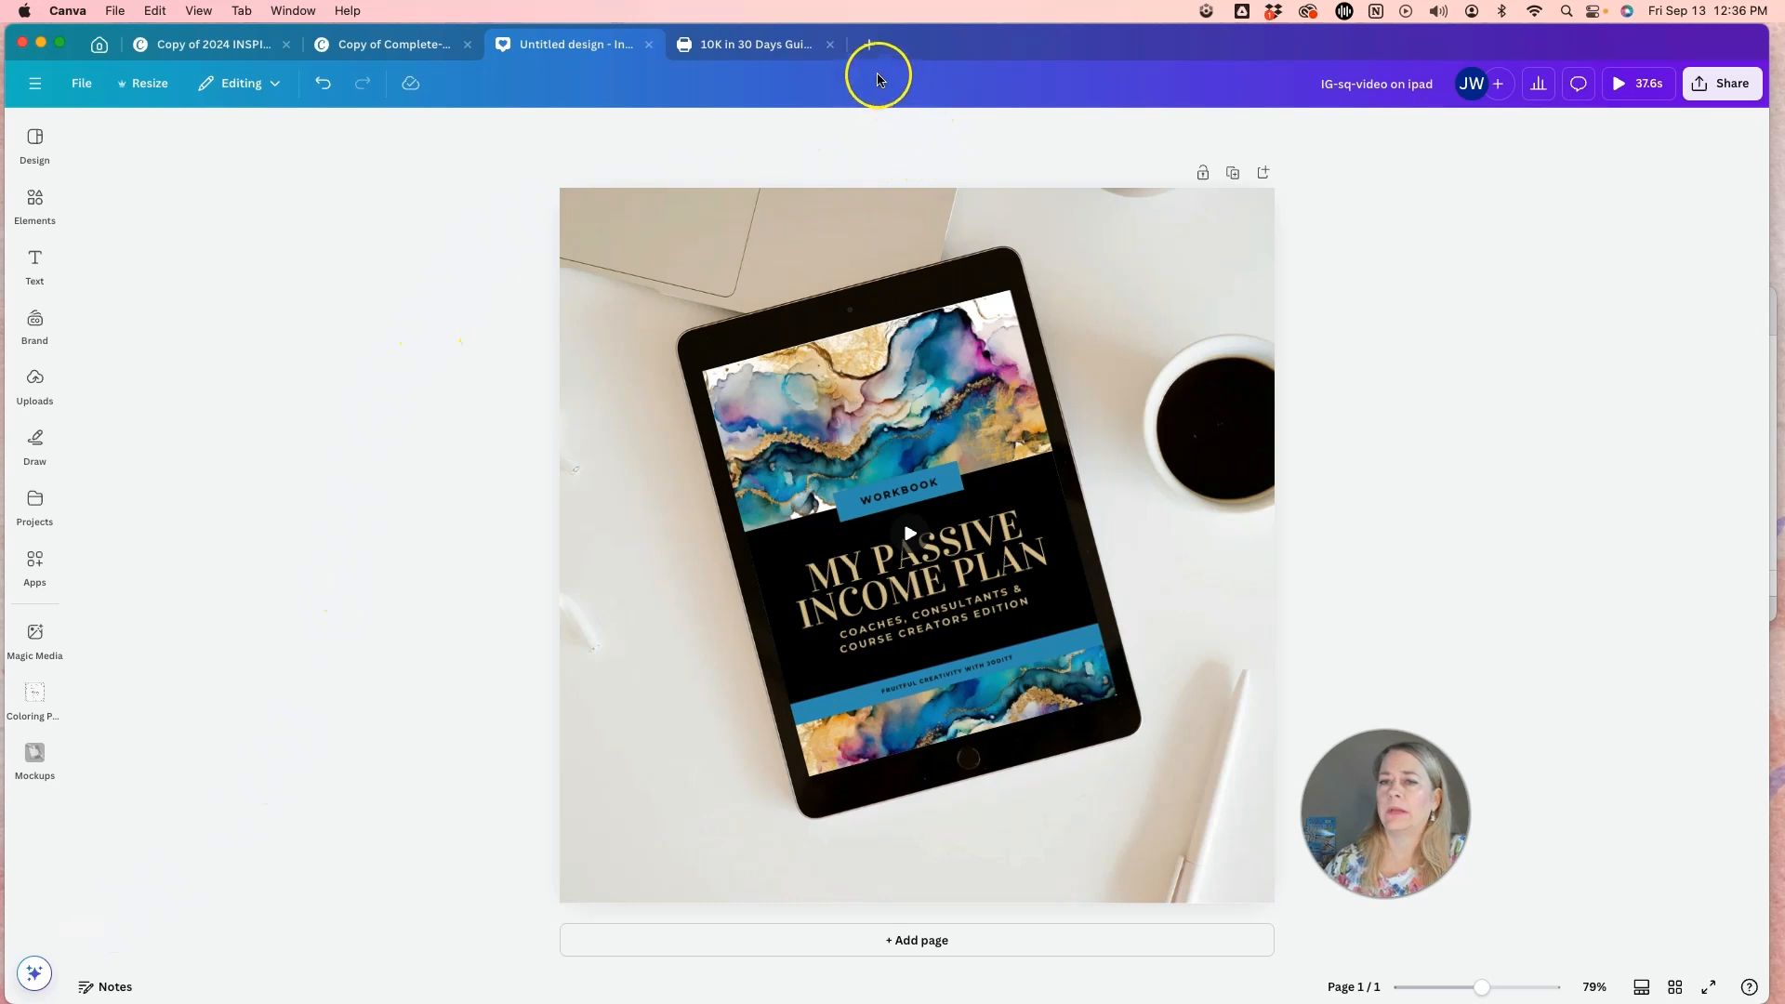
- Find the mobile design types, create a blank Mobile Video, and open Magic Design's instant video generator
left_click(869, 45)
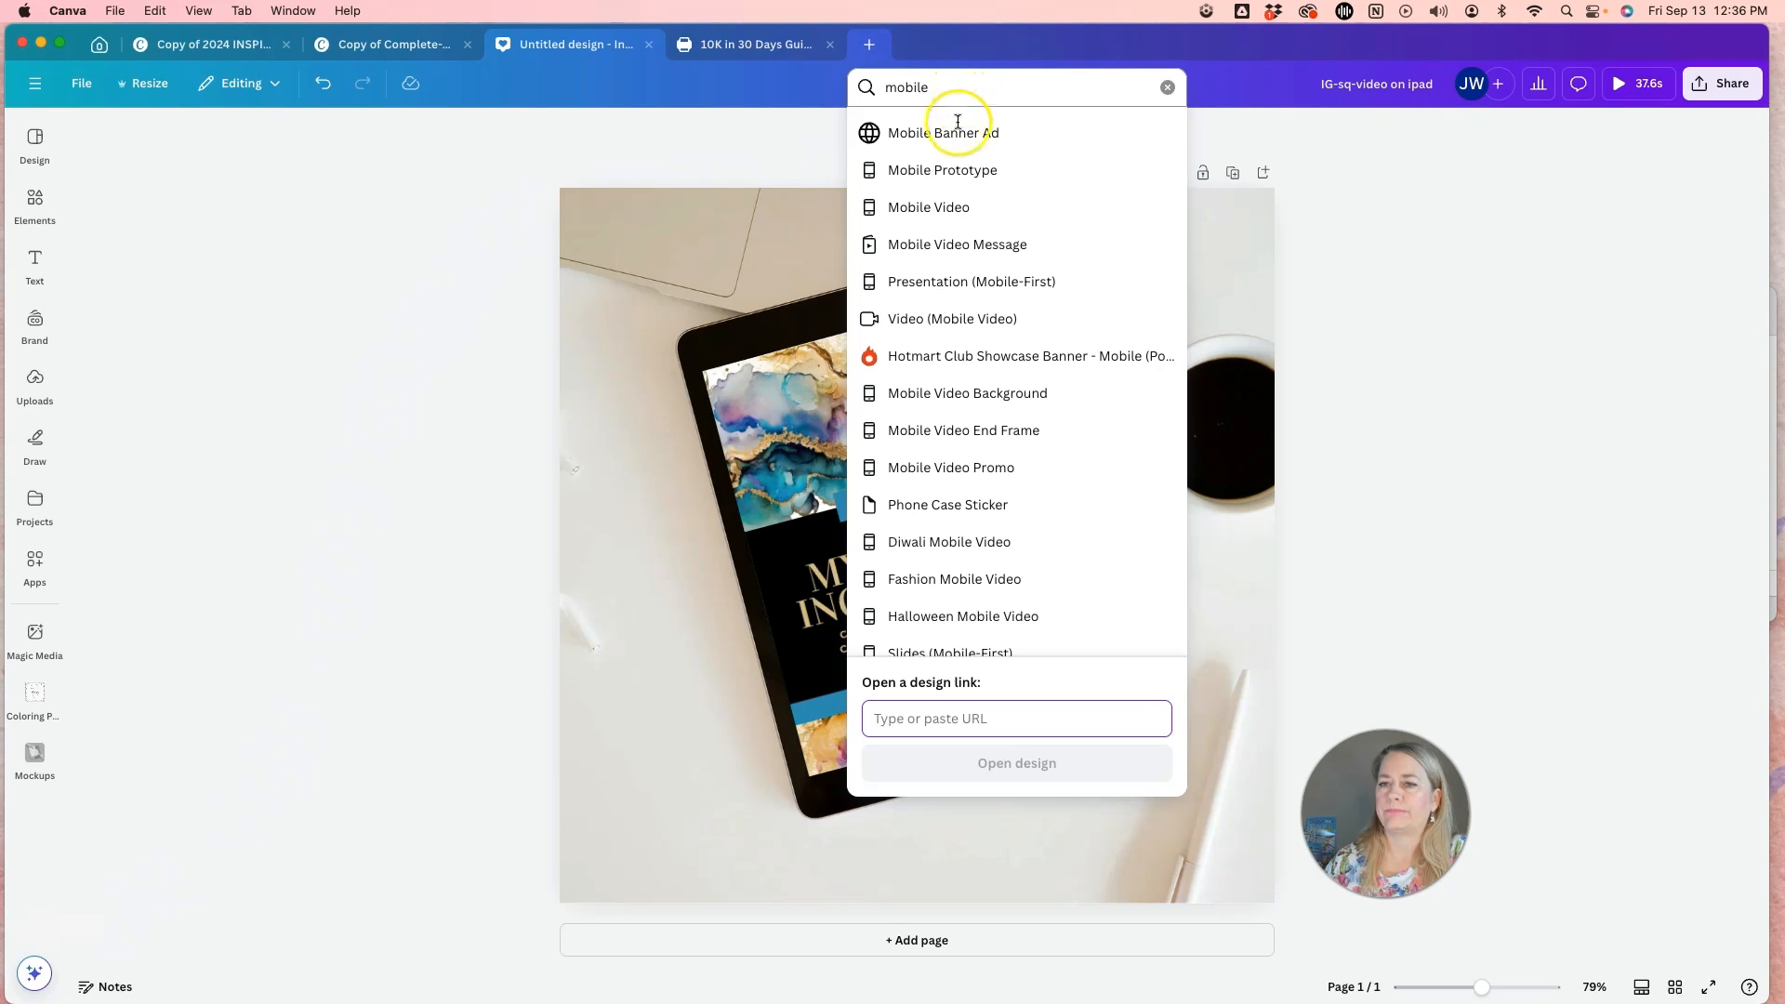
left_click(950, 212)
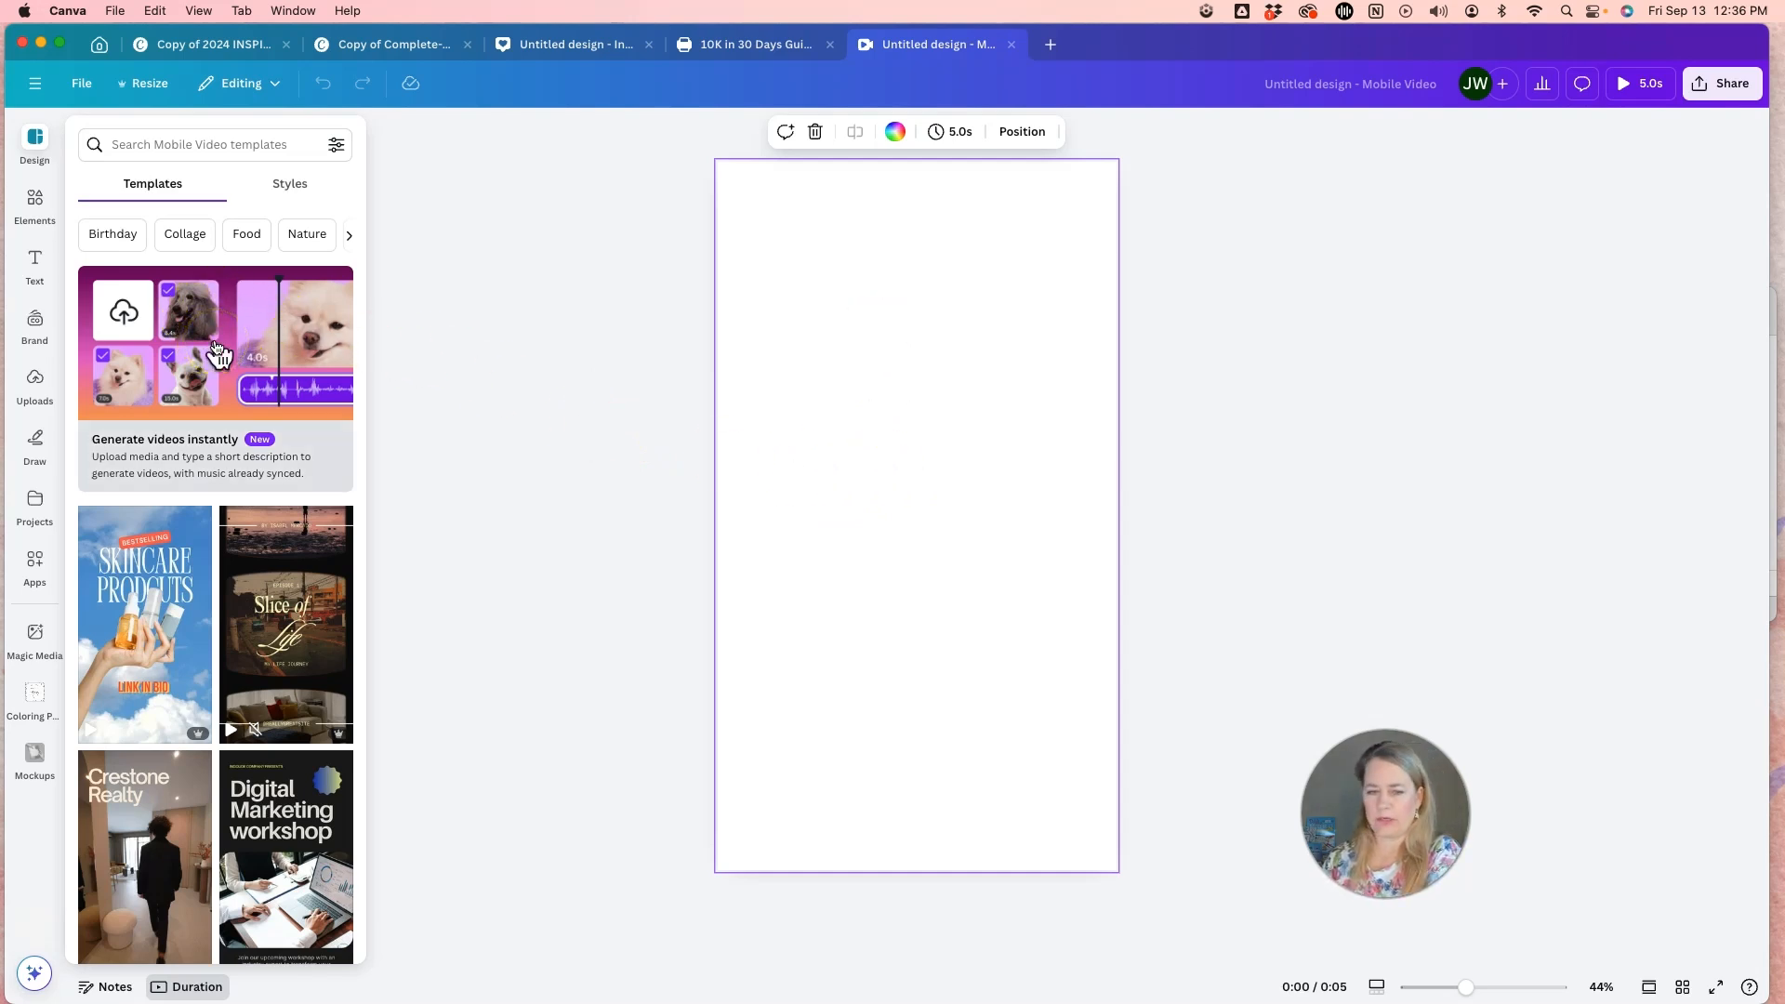
left_click(147, 335)
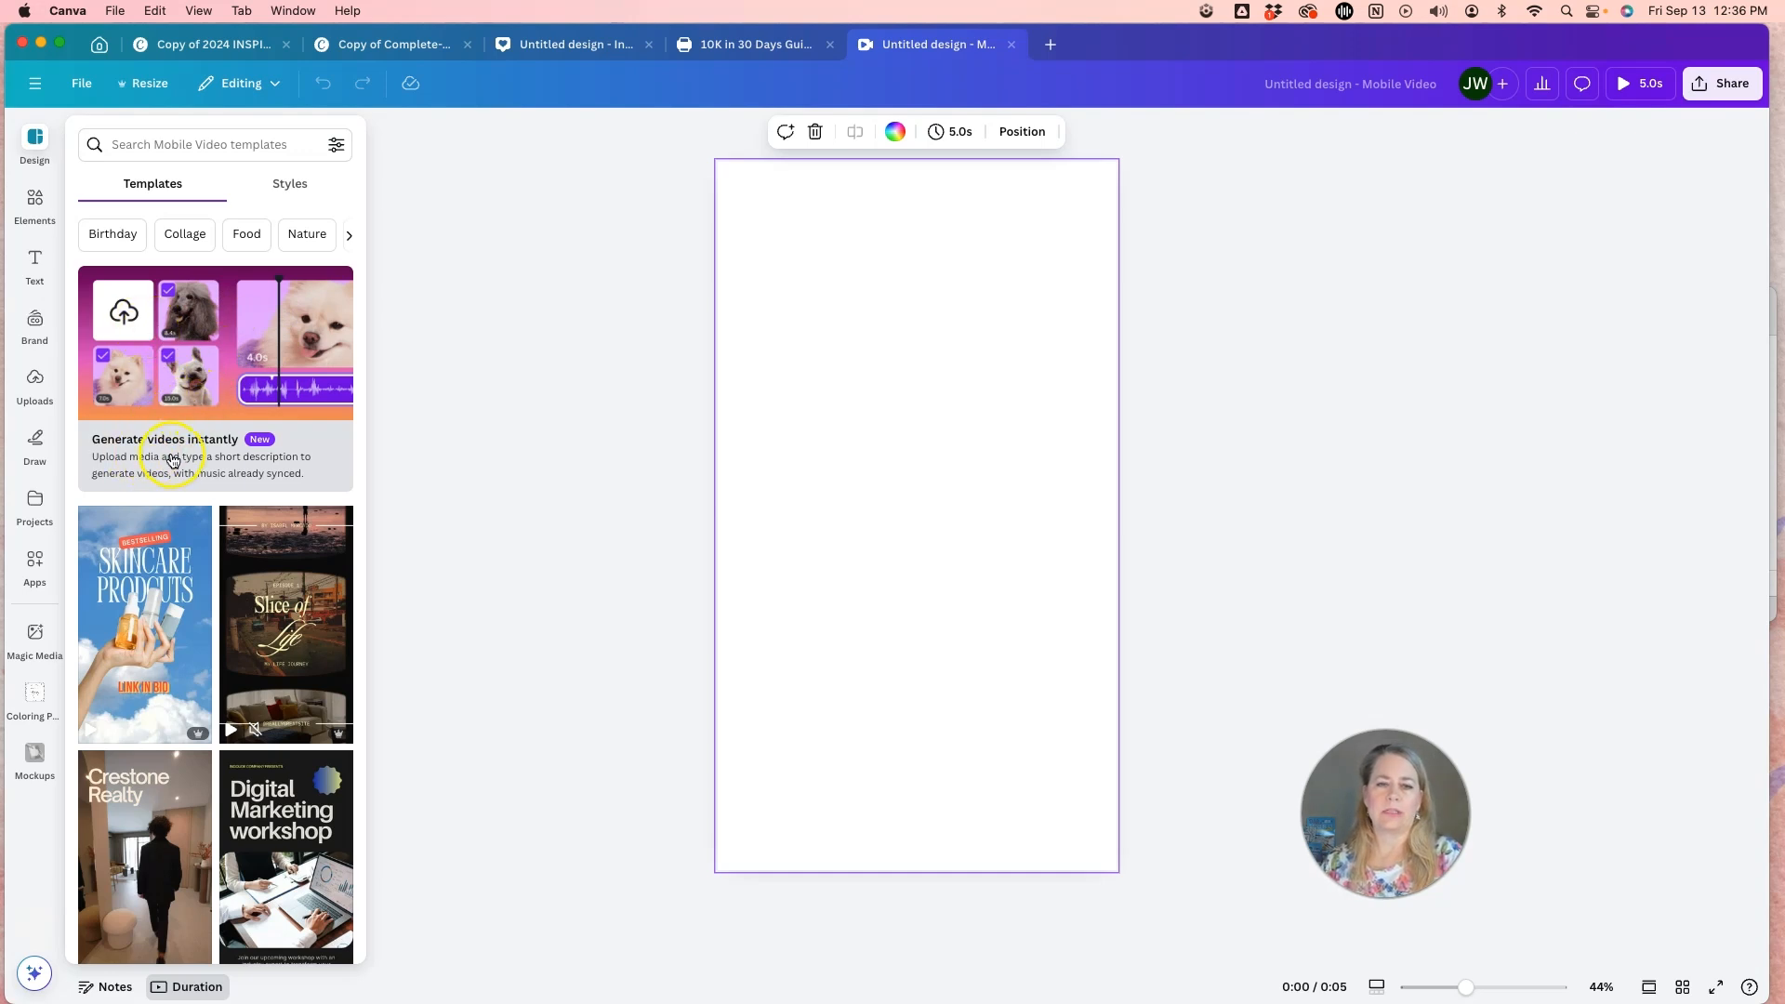
left_click(221, 368)
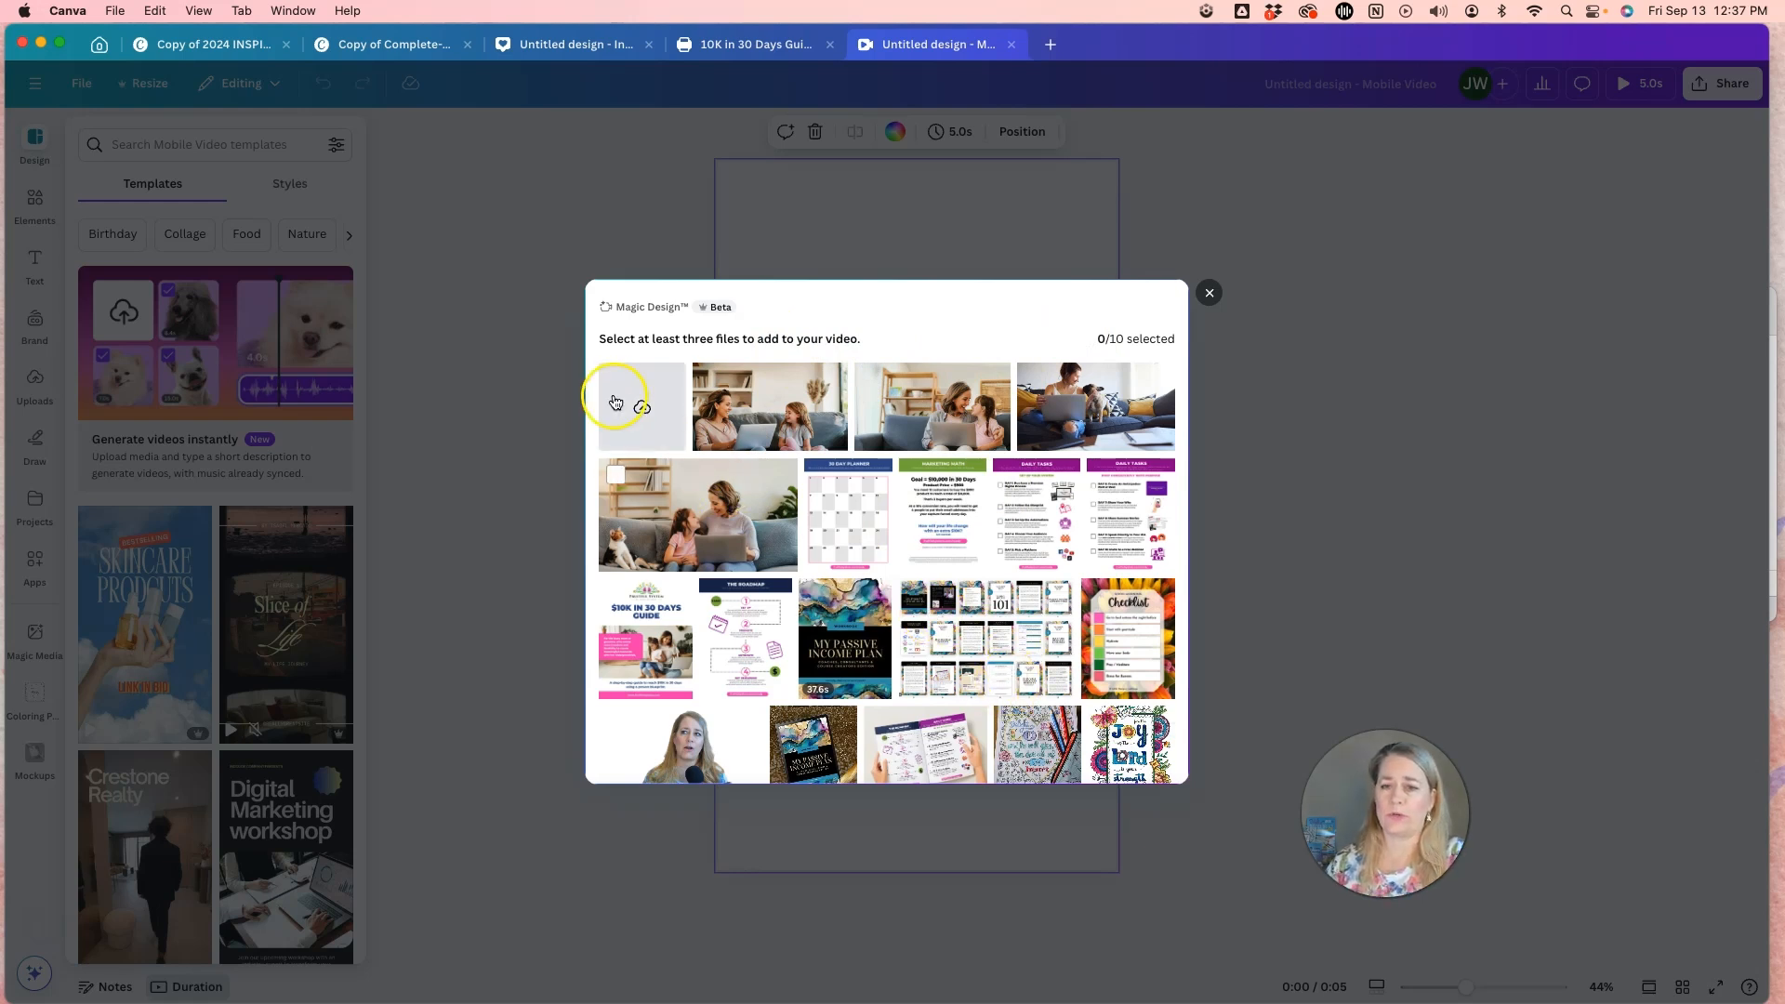
- Select nine existing uploads for the video: three mother-and-daughter photos and six pages of the $10K in 30 Days guide
left_click(654, 409)
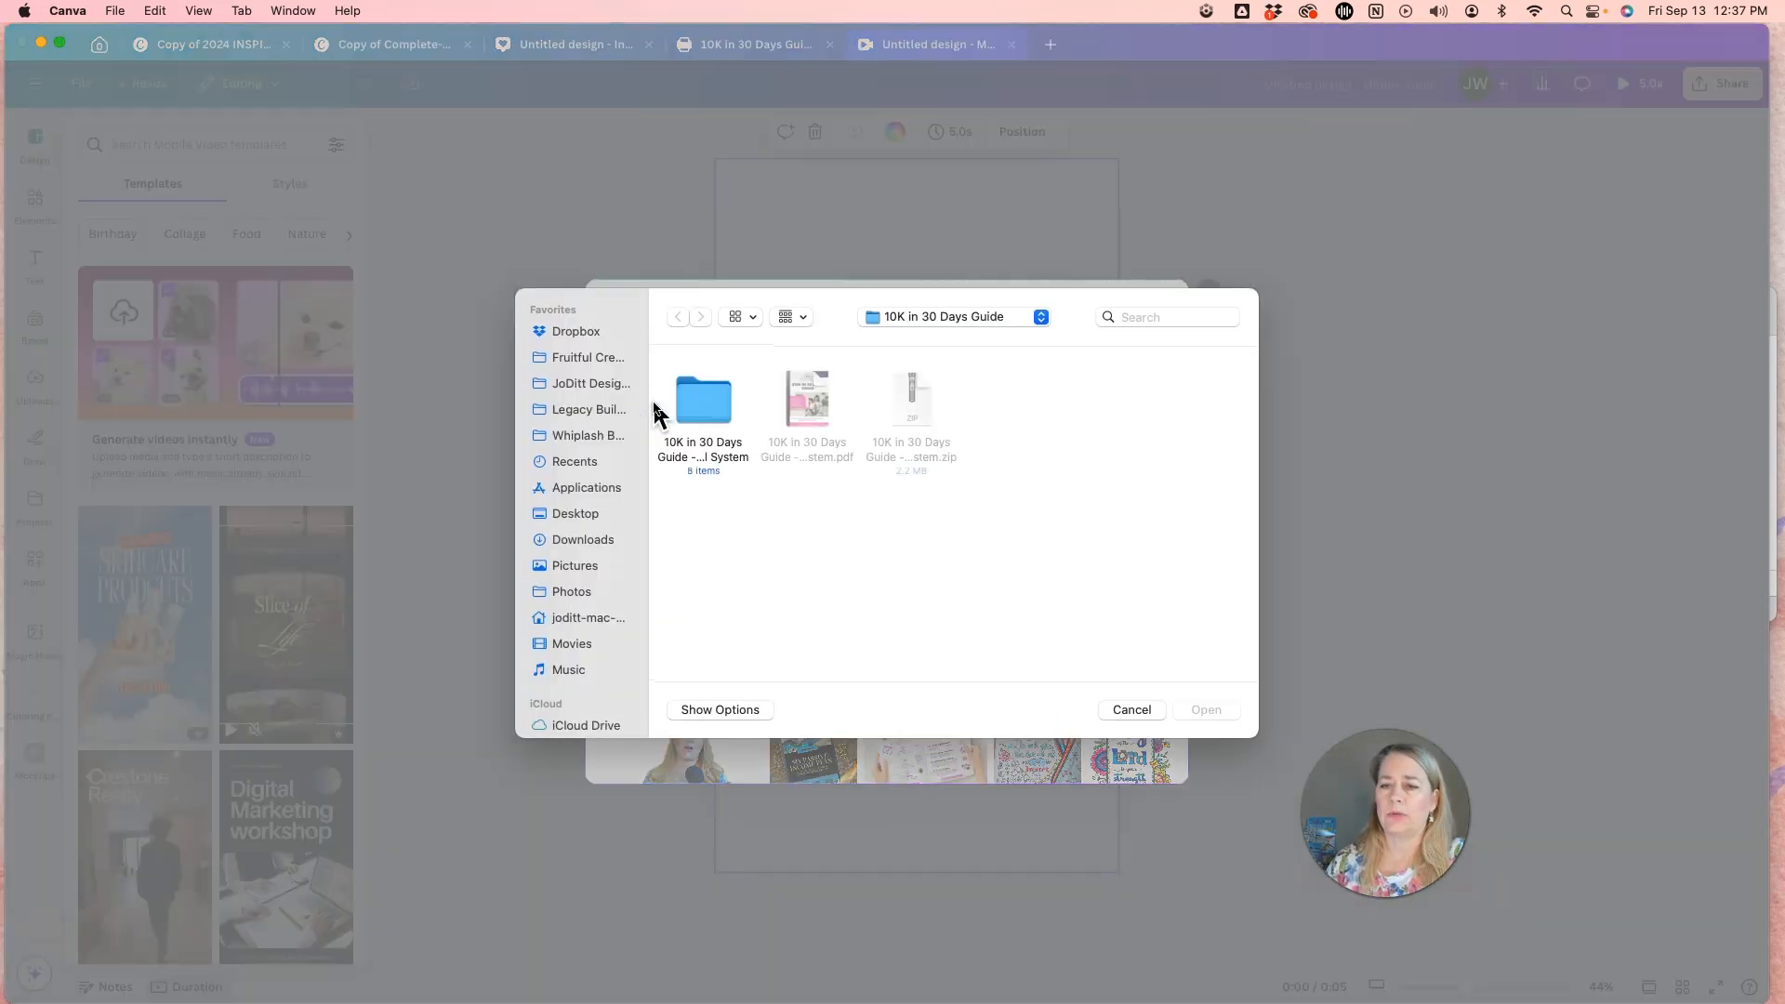
left_click(1145, 714)
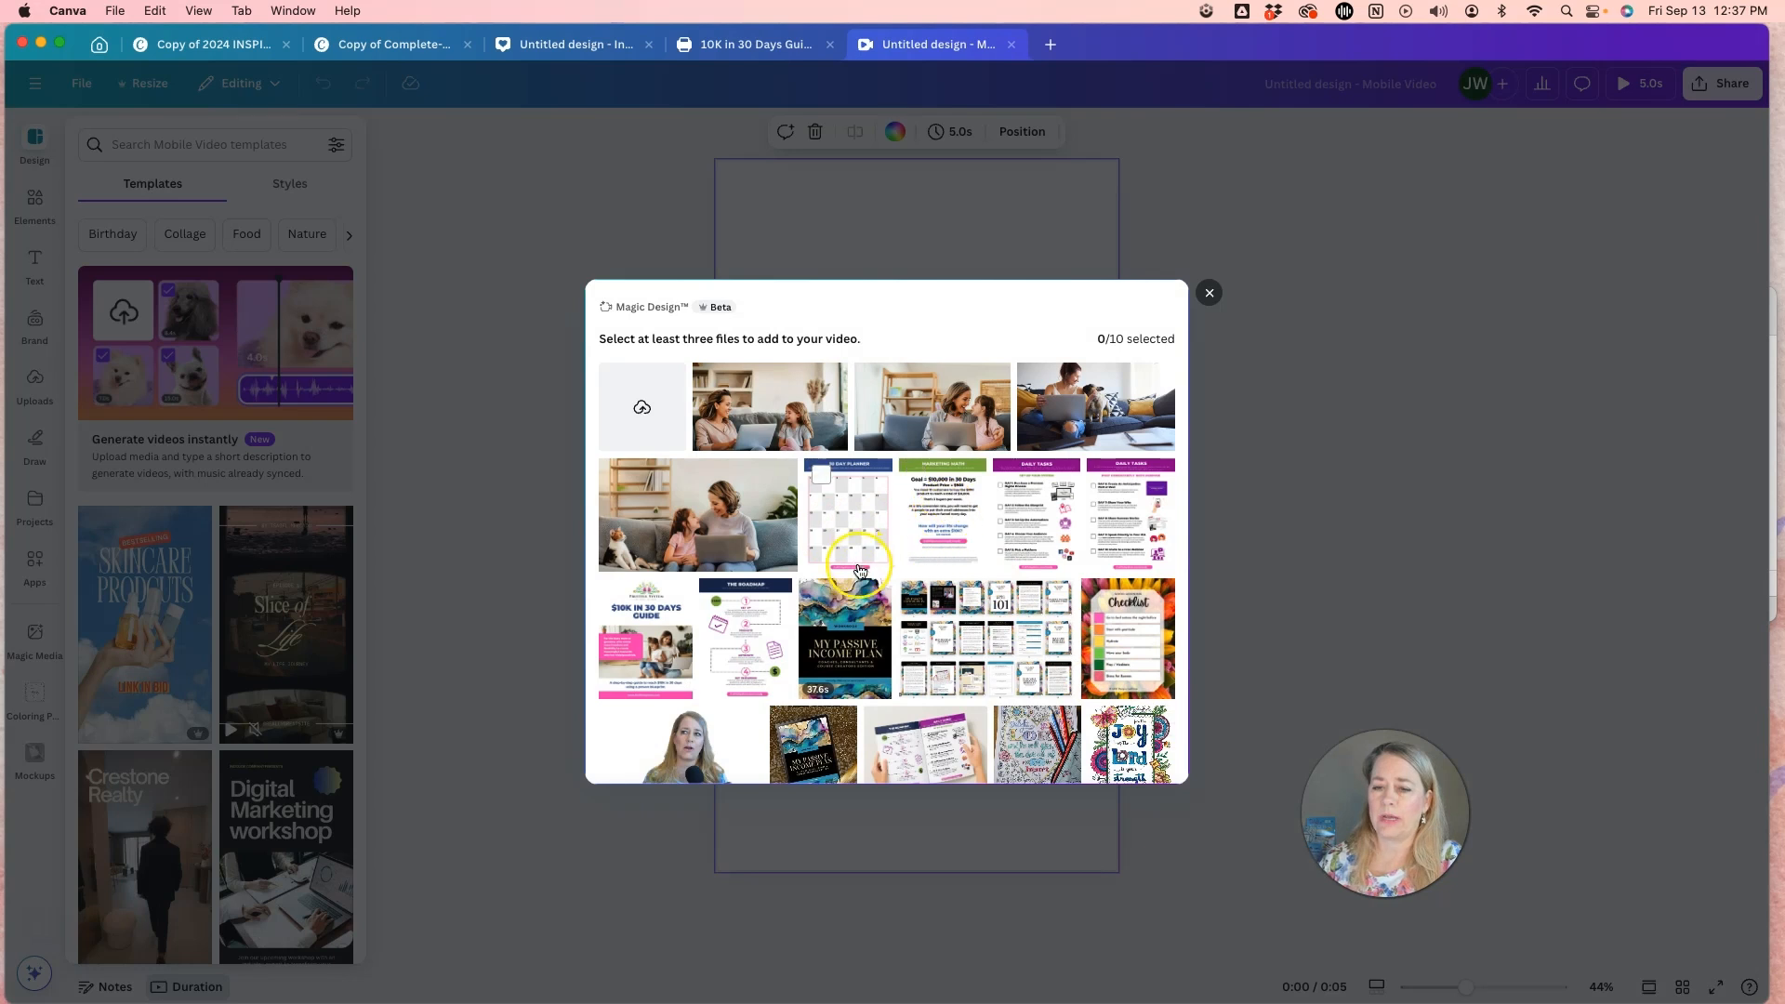
left_click(644, 640)
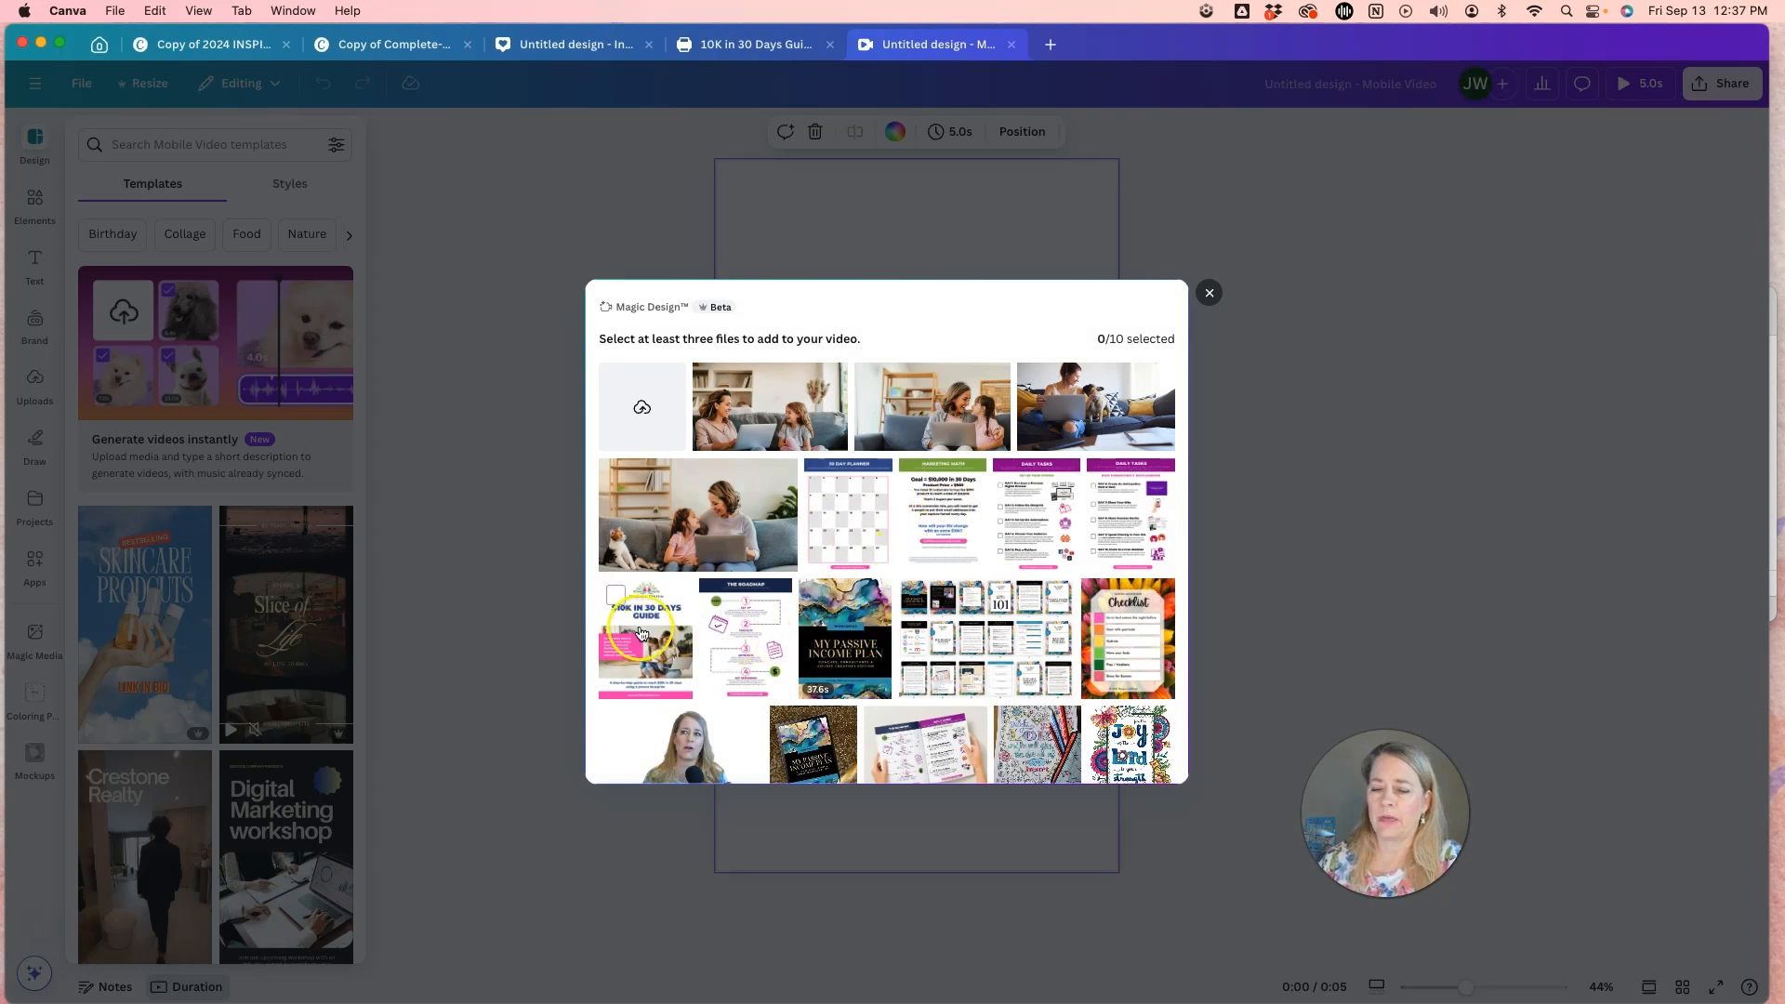
left_click(739, 640)
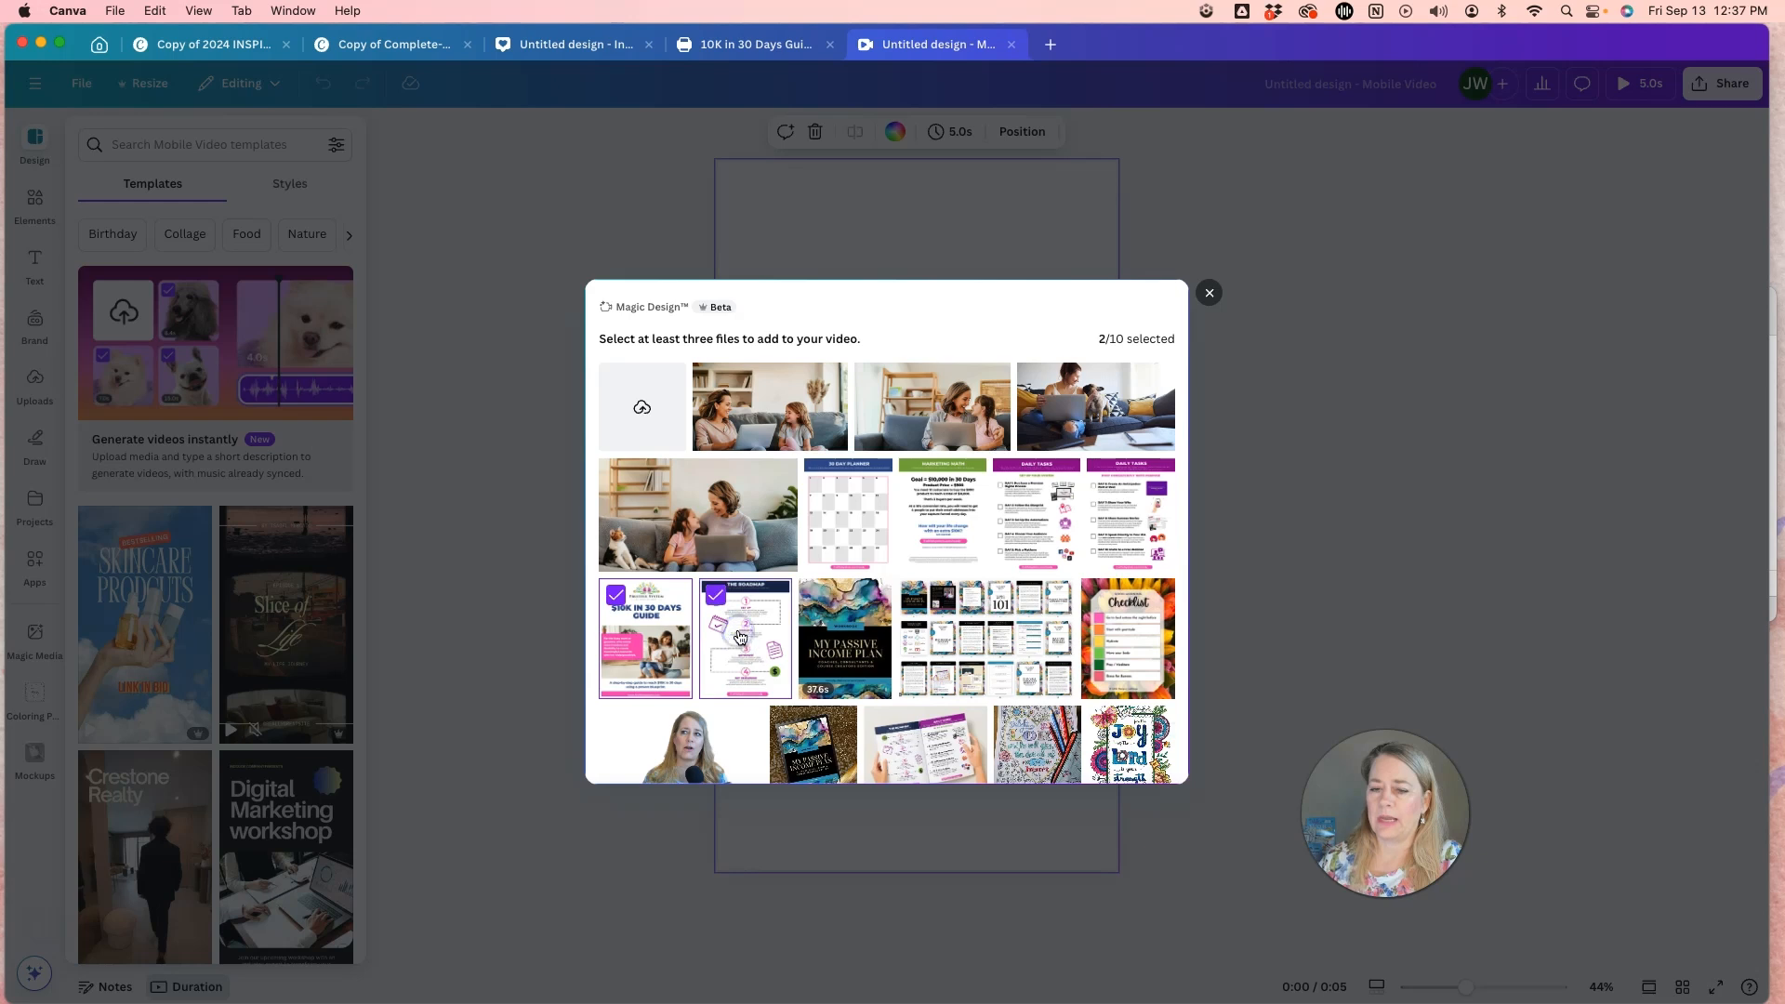
left_click(1130, 536)
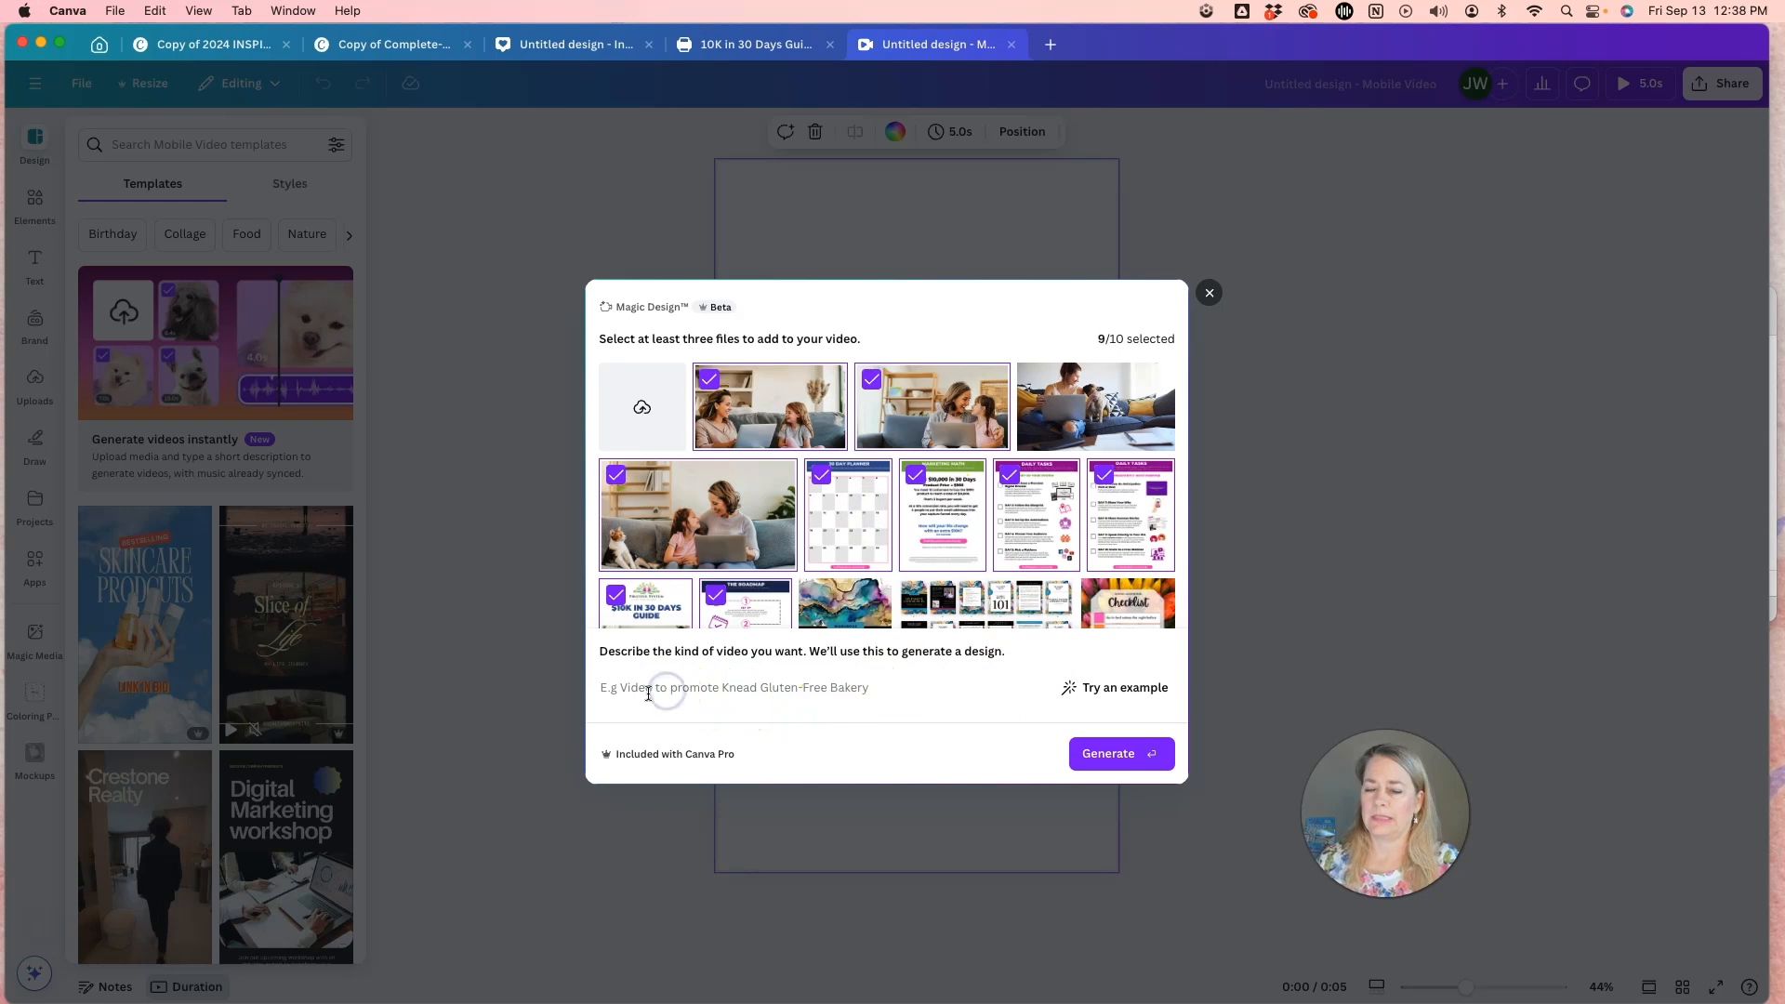
- Describe the video as "Promotional video for Free Guide: $10K in 30 Days Blueprint" and generate it
left_click(637, 678)
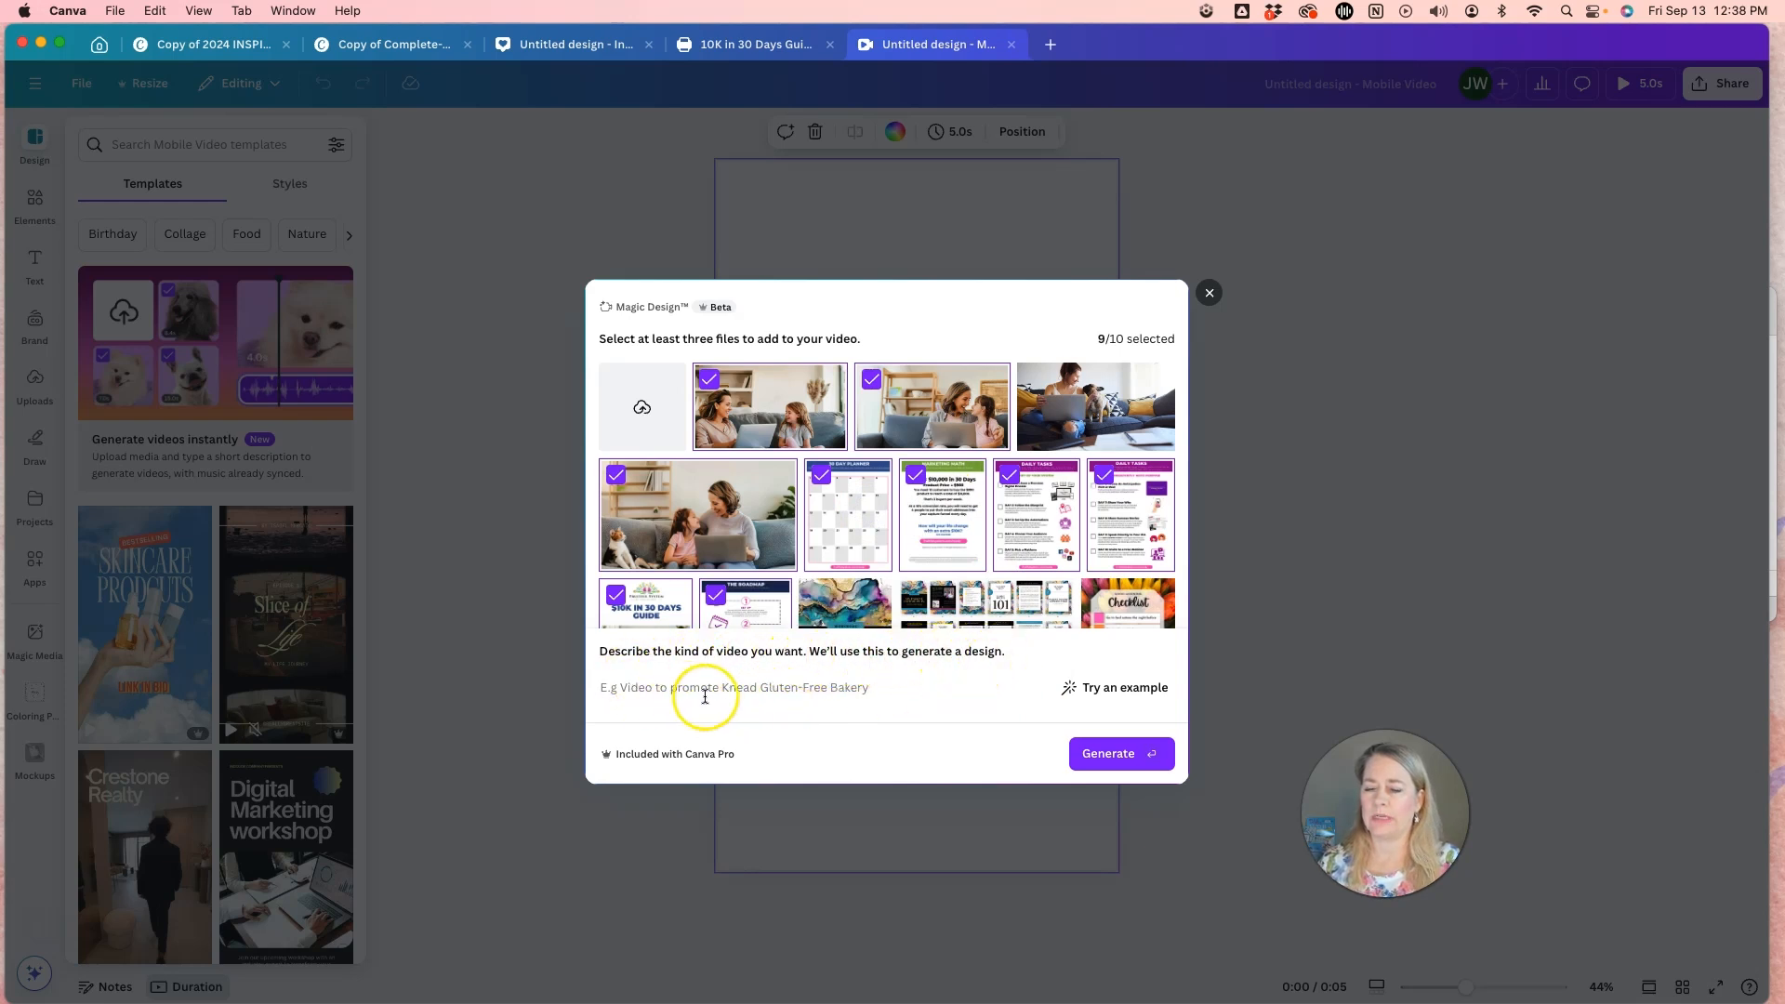
left_click(1114, 692)
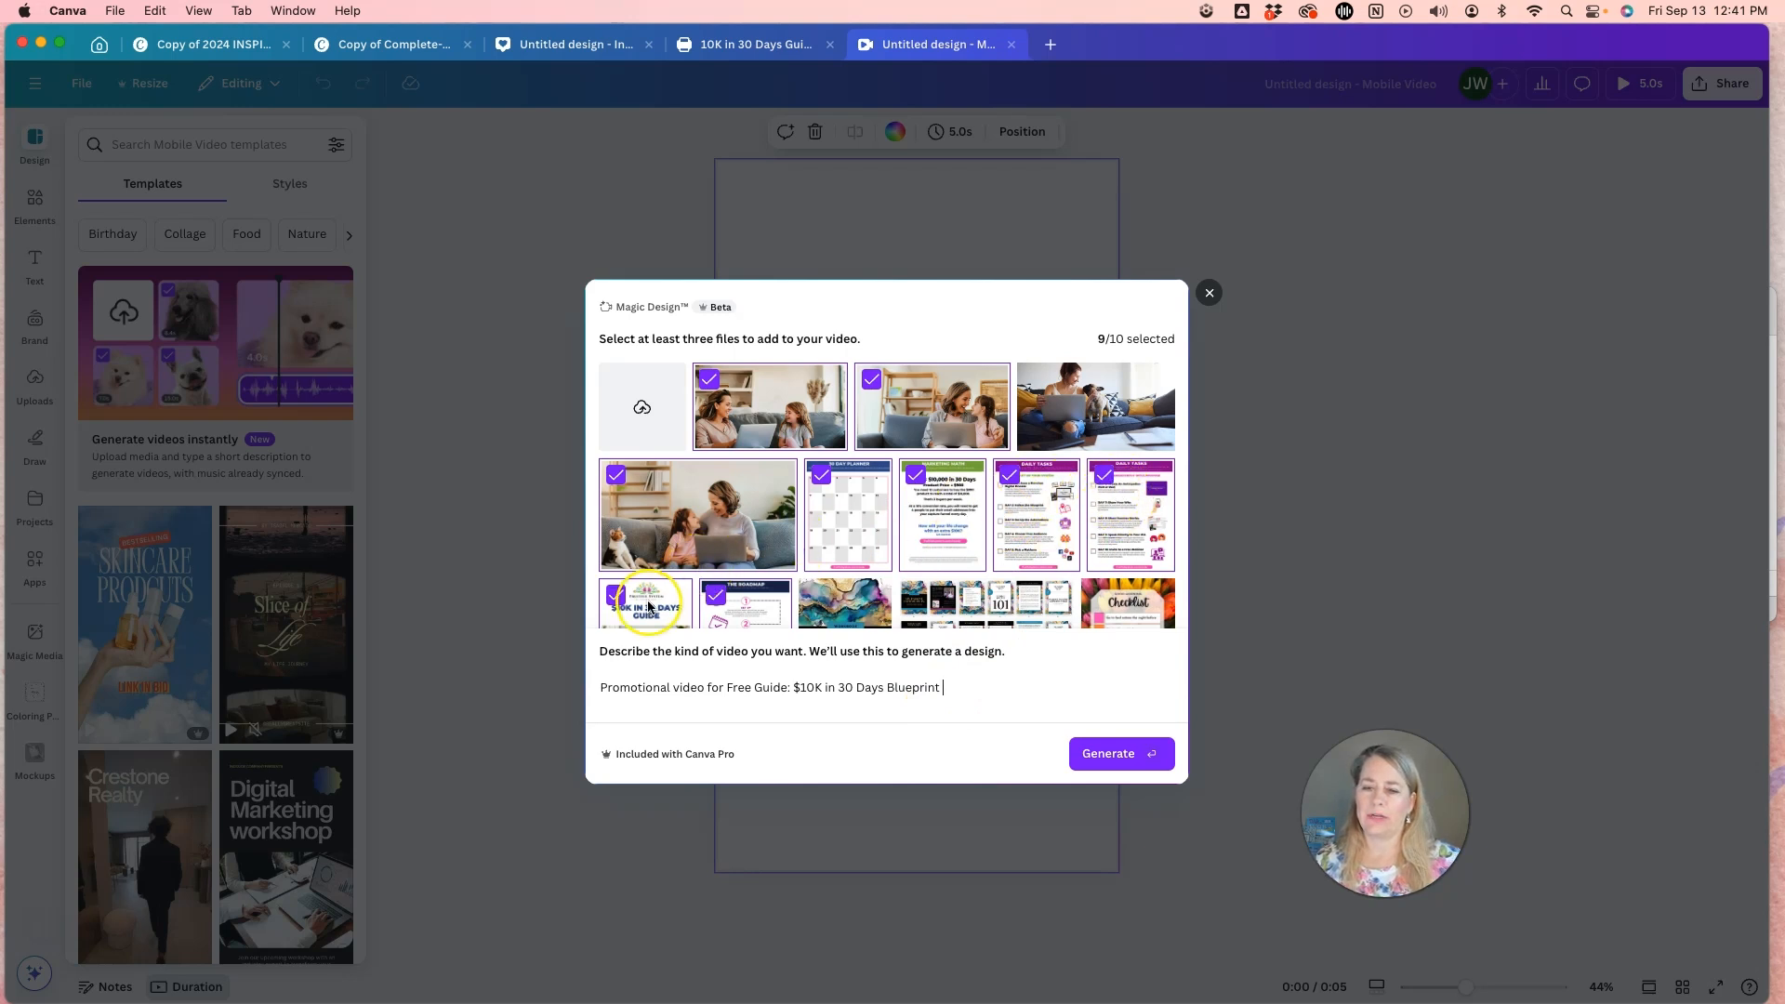
left_click(955, 697)
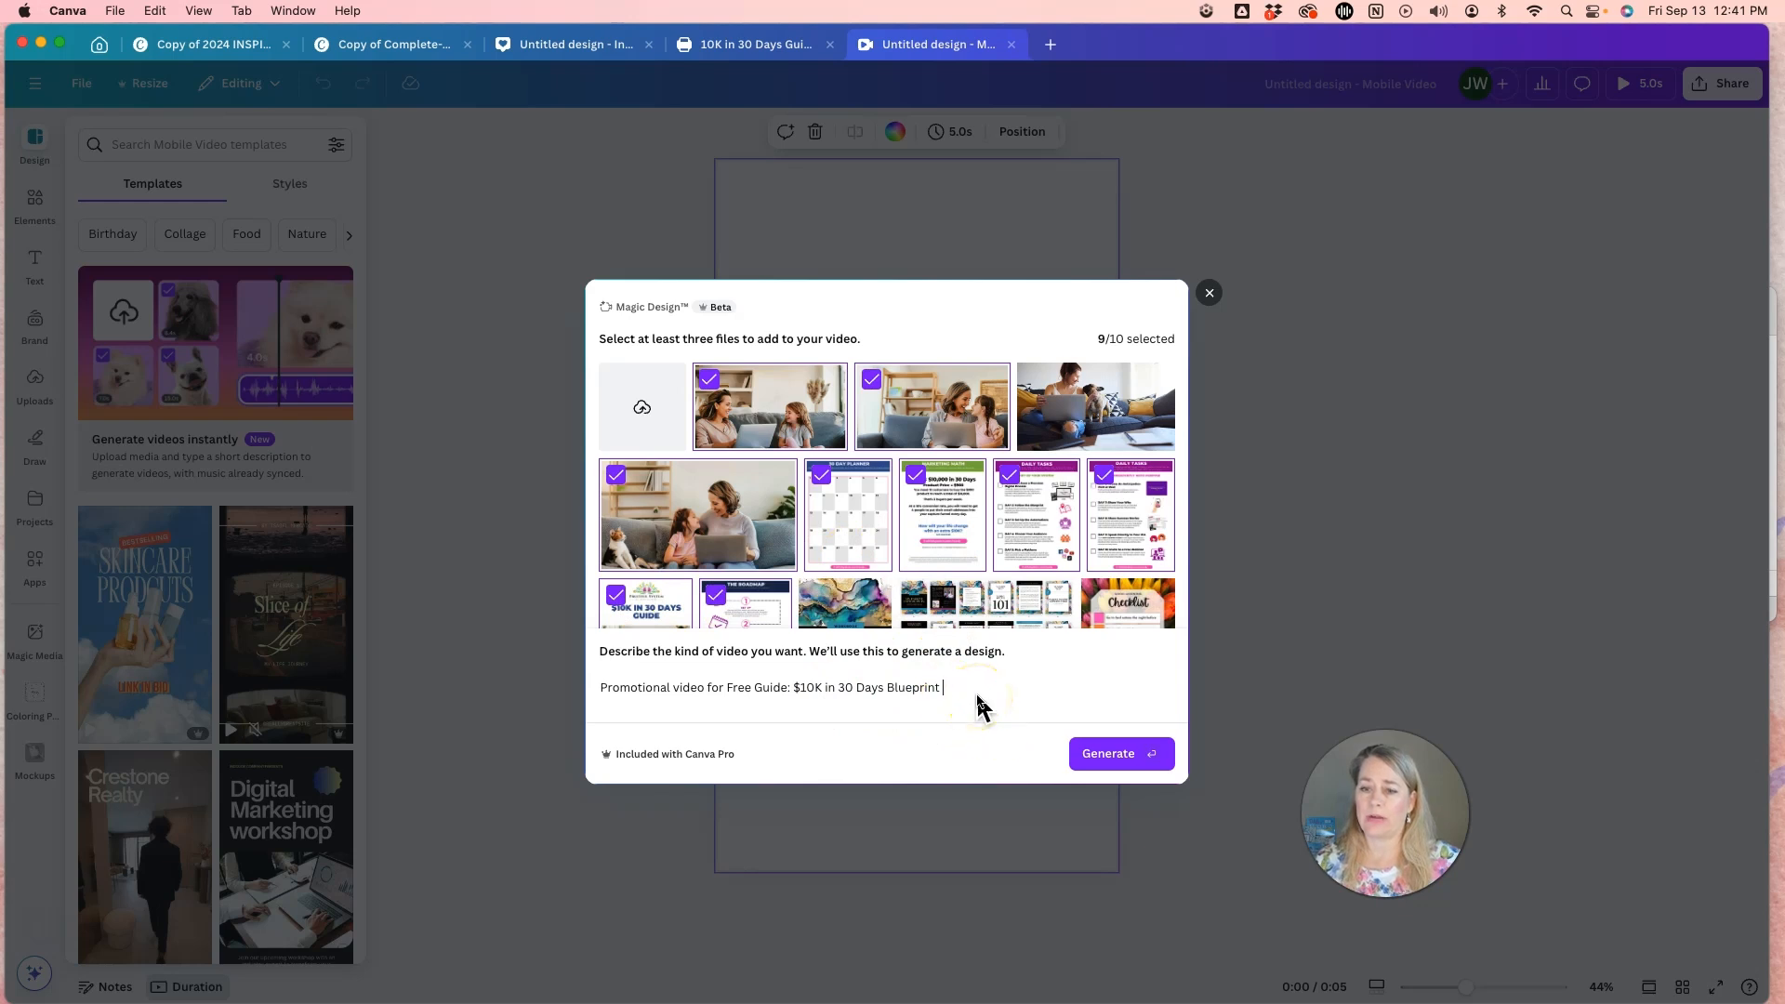
left_click(1125, 760)
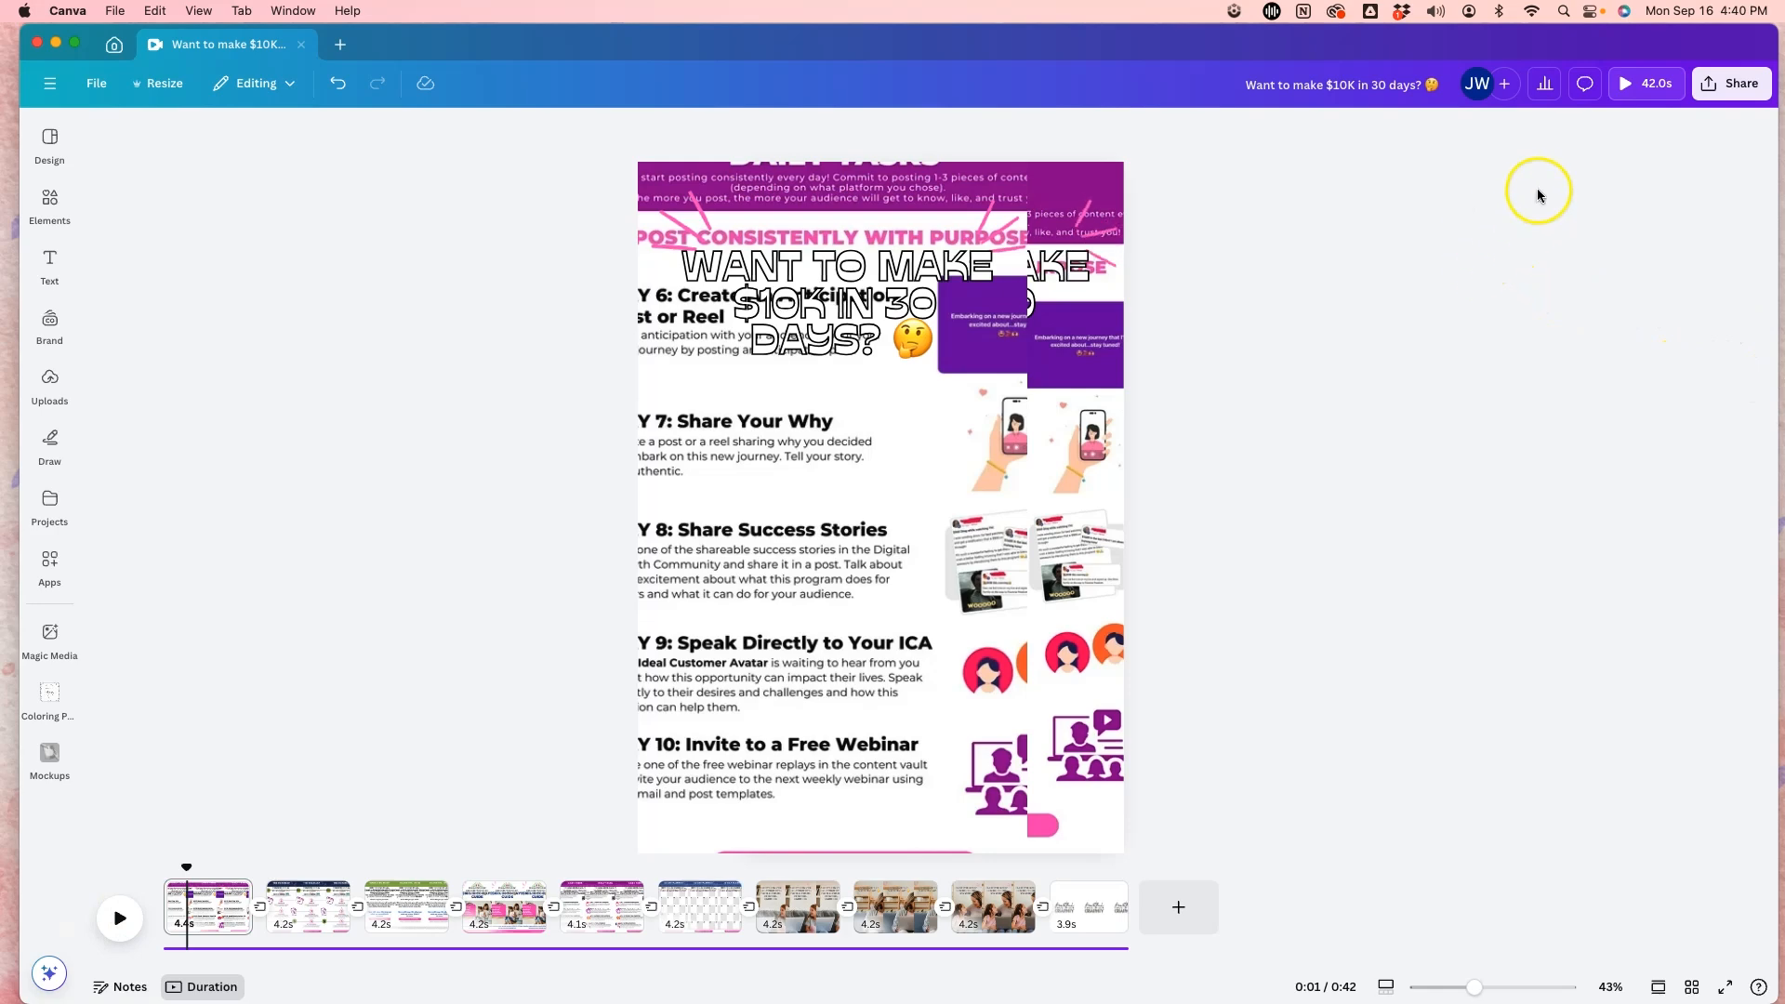
- Play the full preview of the generated $10K in 30 days video to check its pages
left_click(1643, 84)
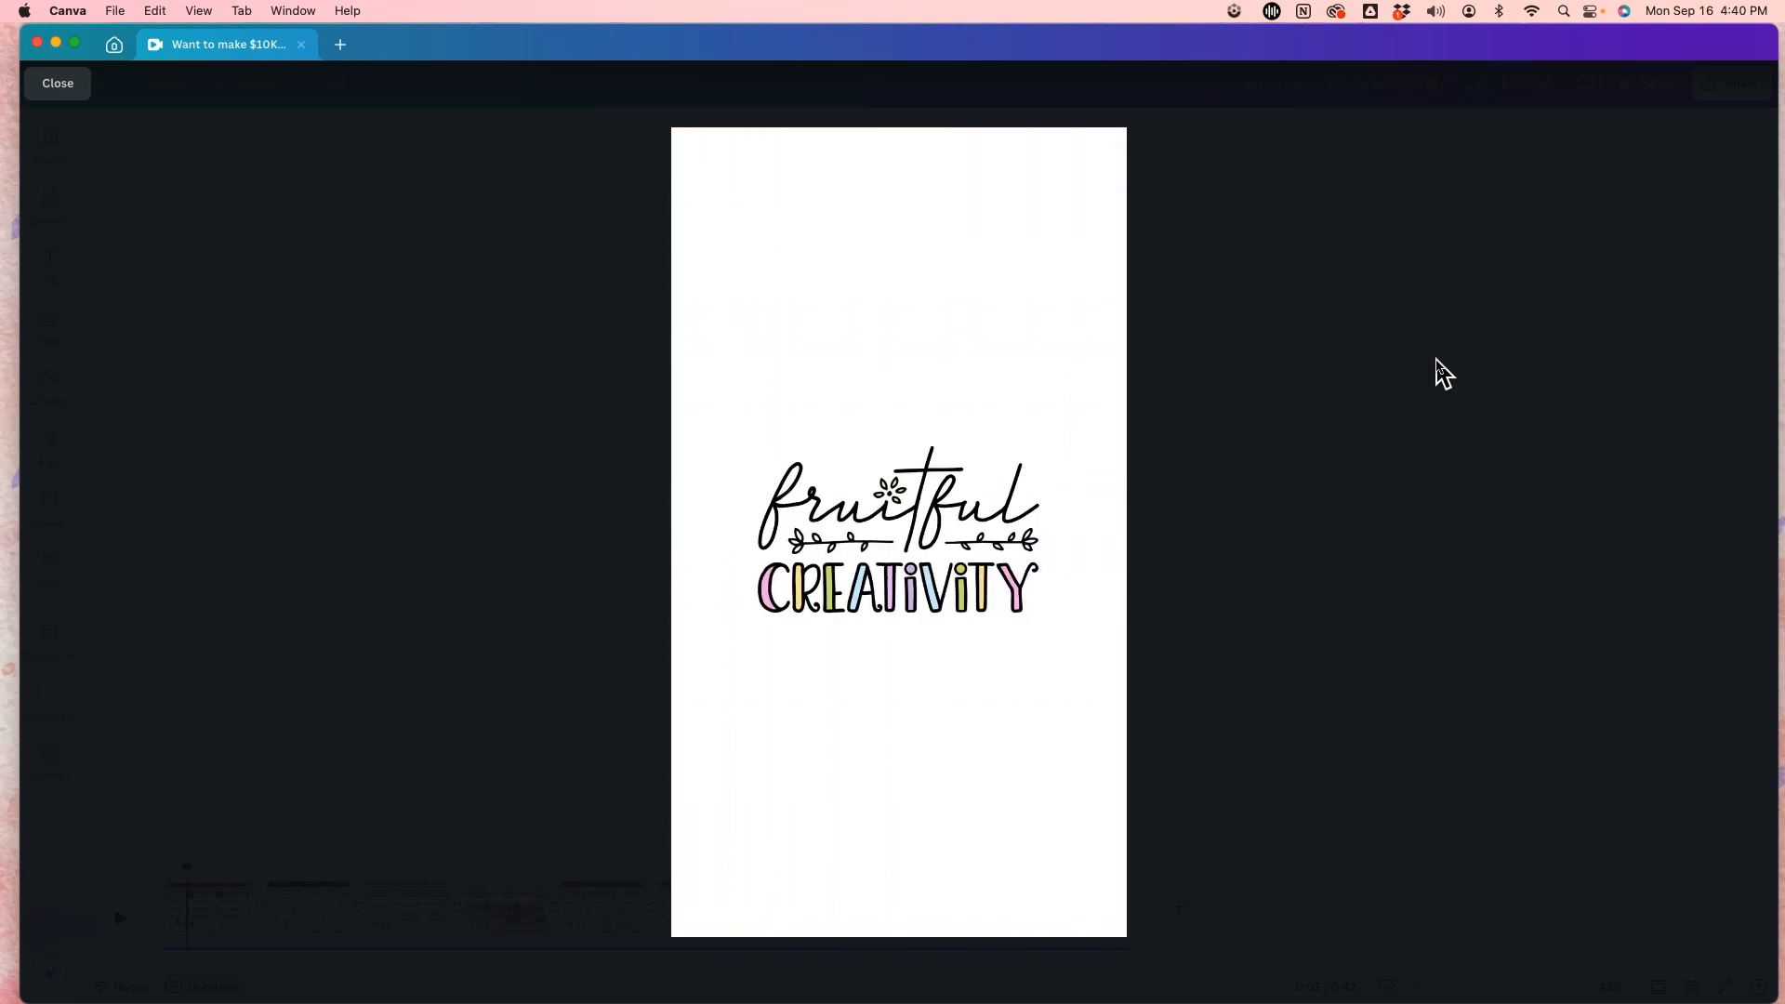
left_click(710, 729)
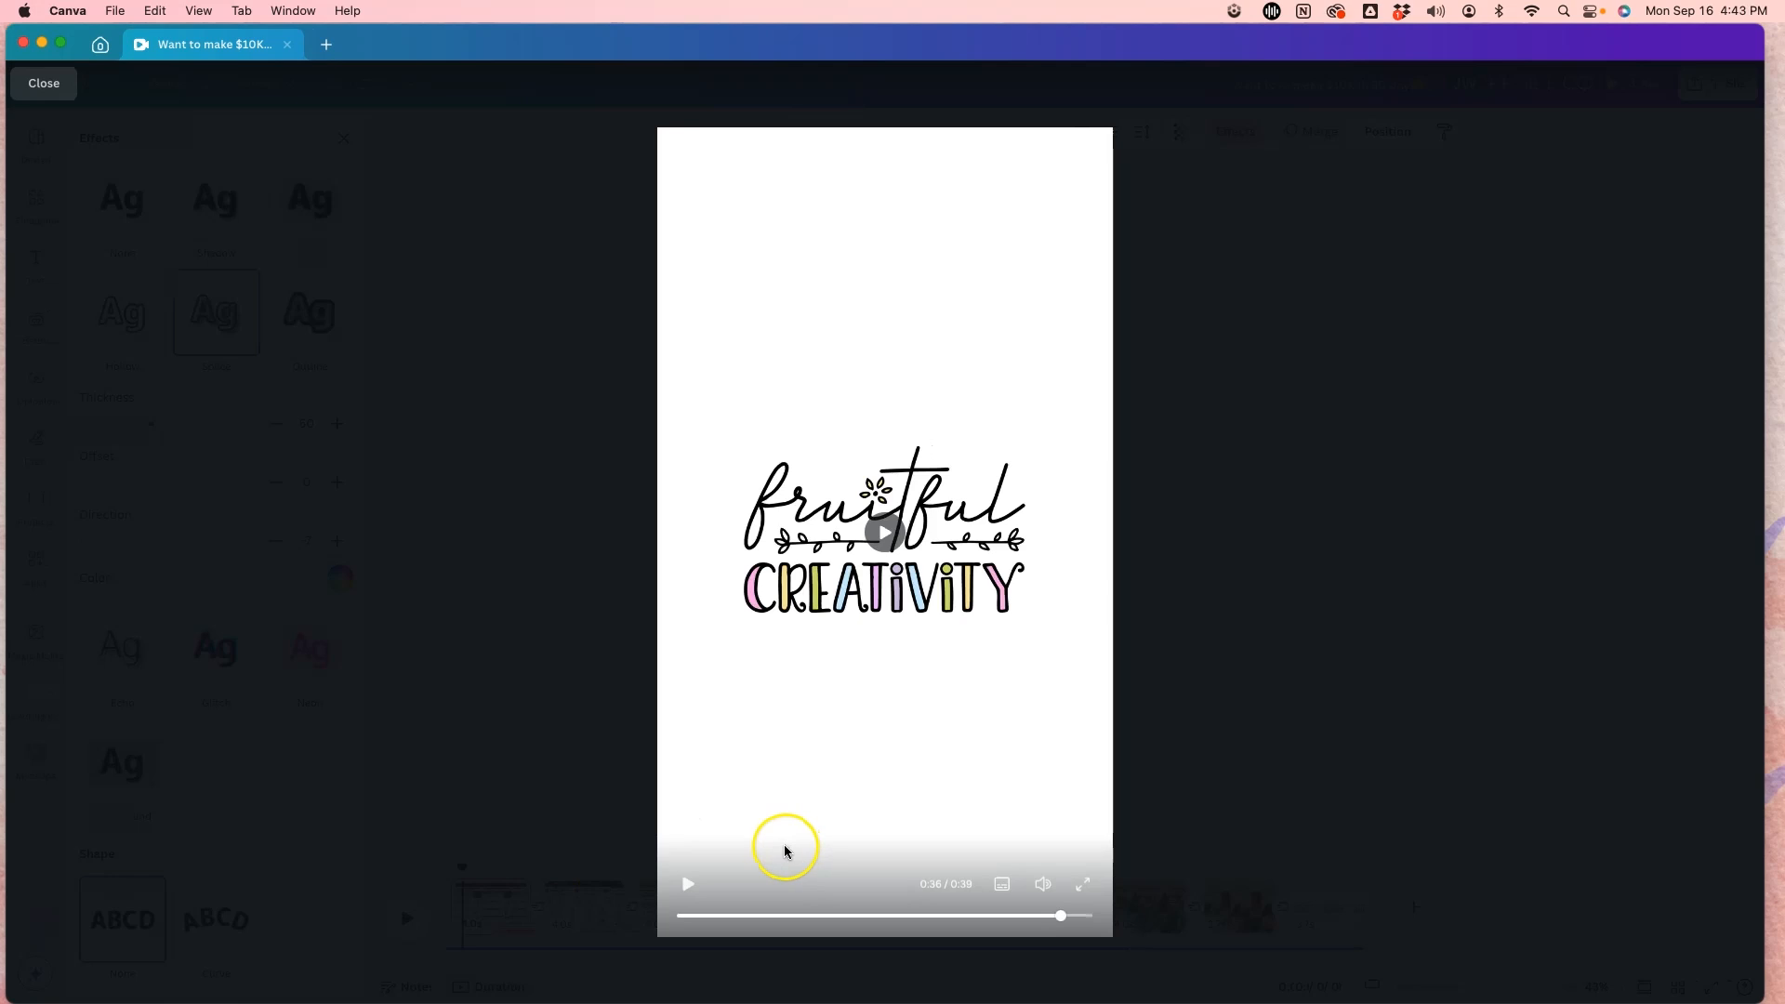
- Close the preview and set the Splice effect color of the "Want to make $10K in 30 days?" headline to yellow
left_click(56, 93)
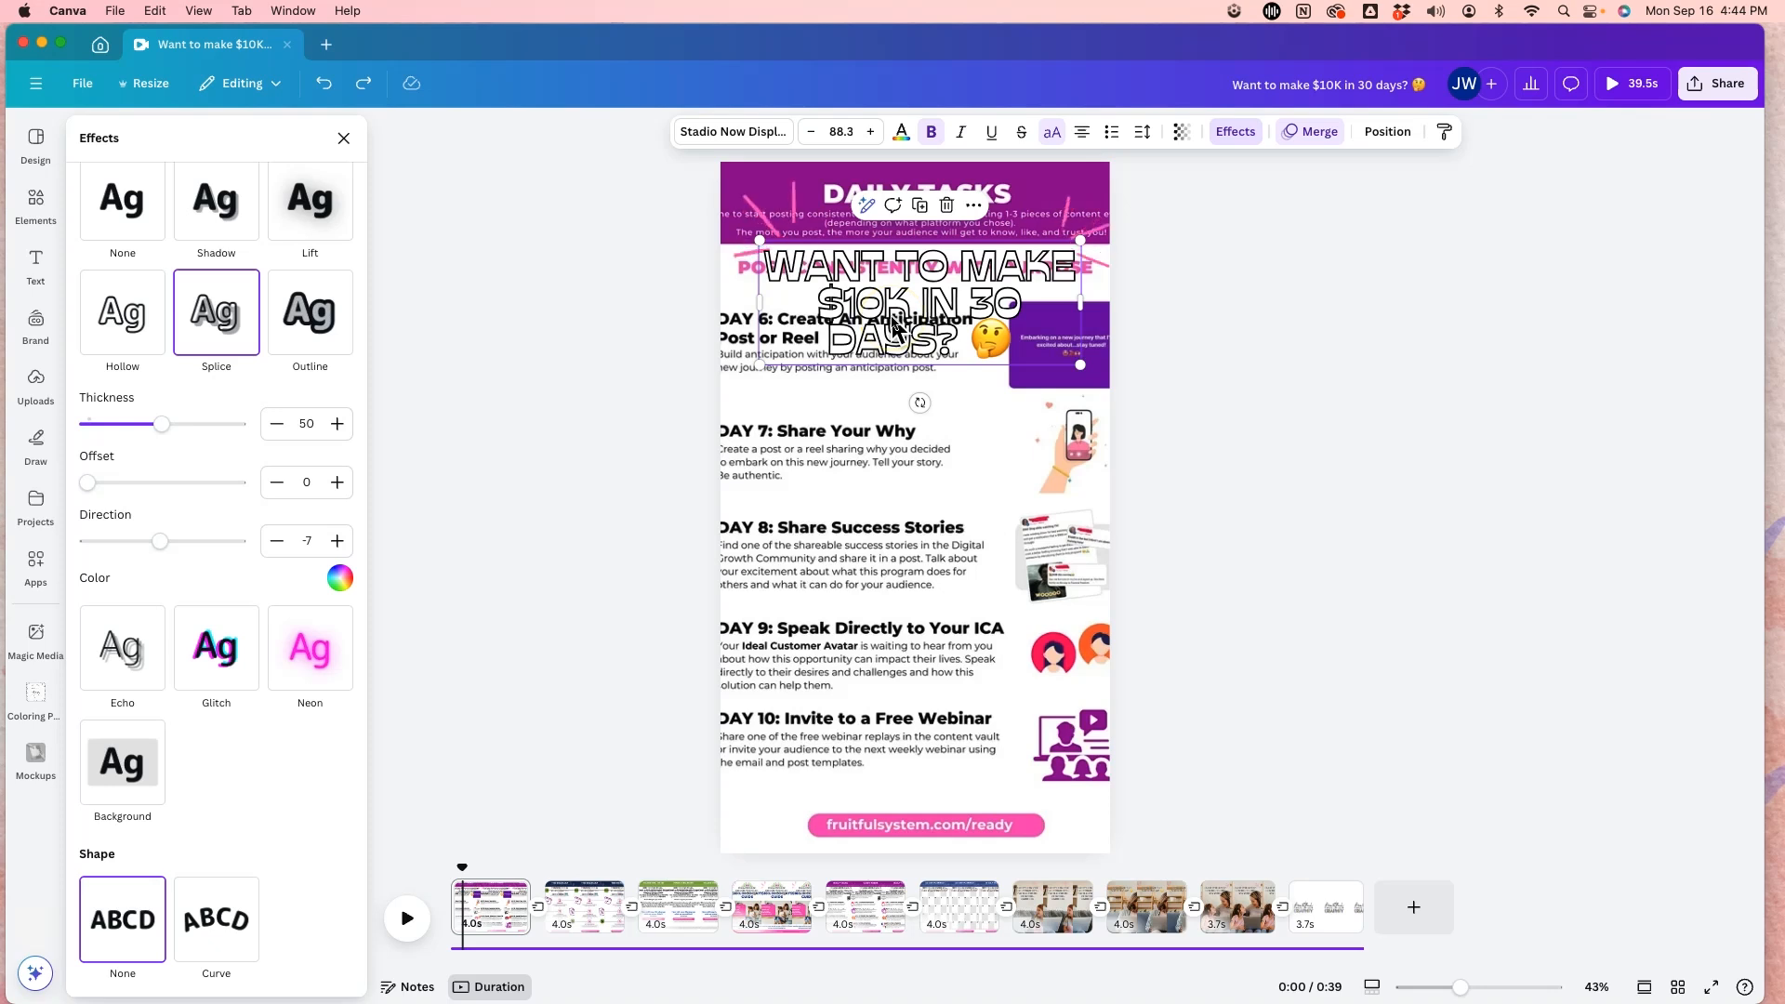
left_click(901, 131)
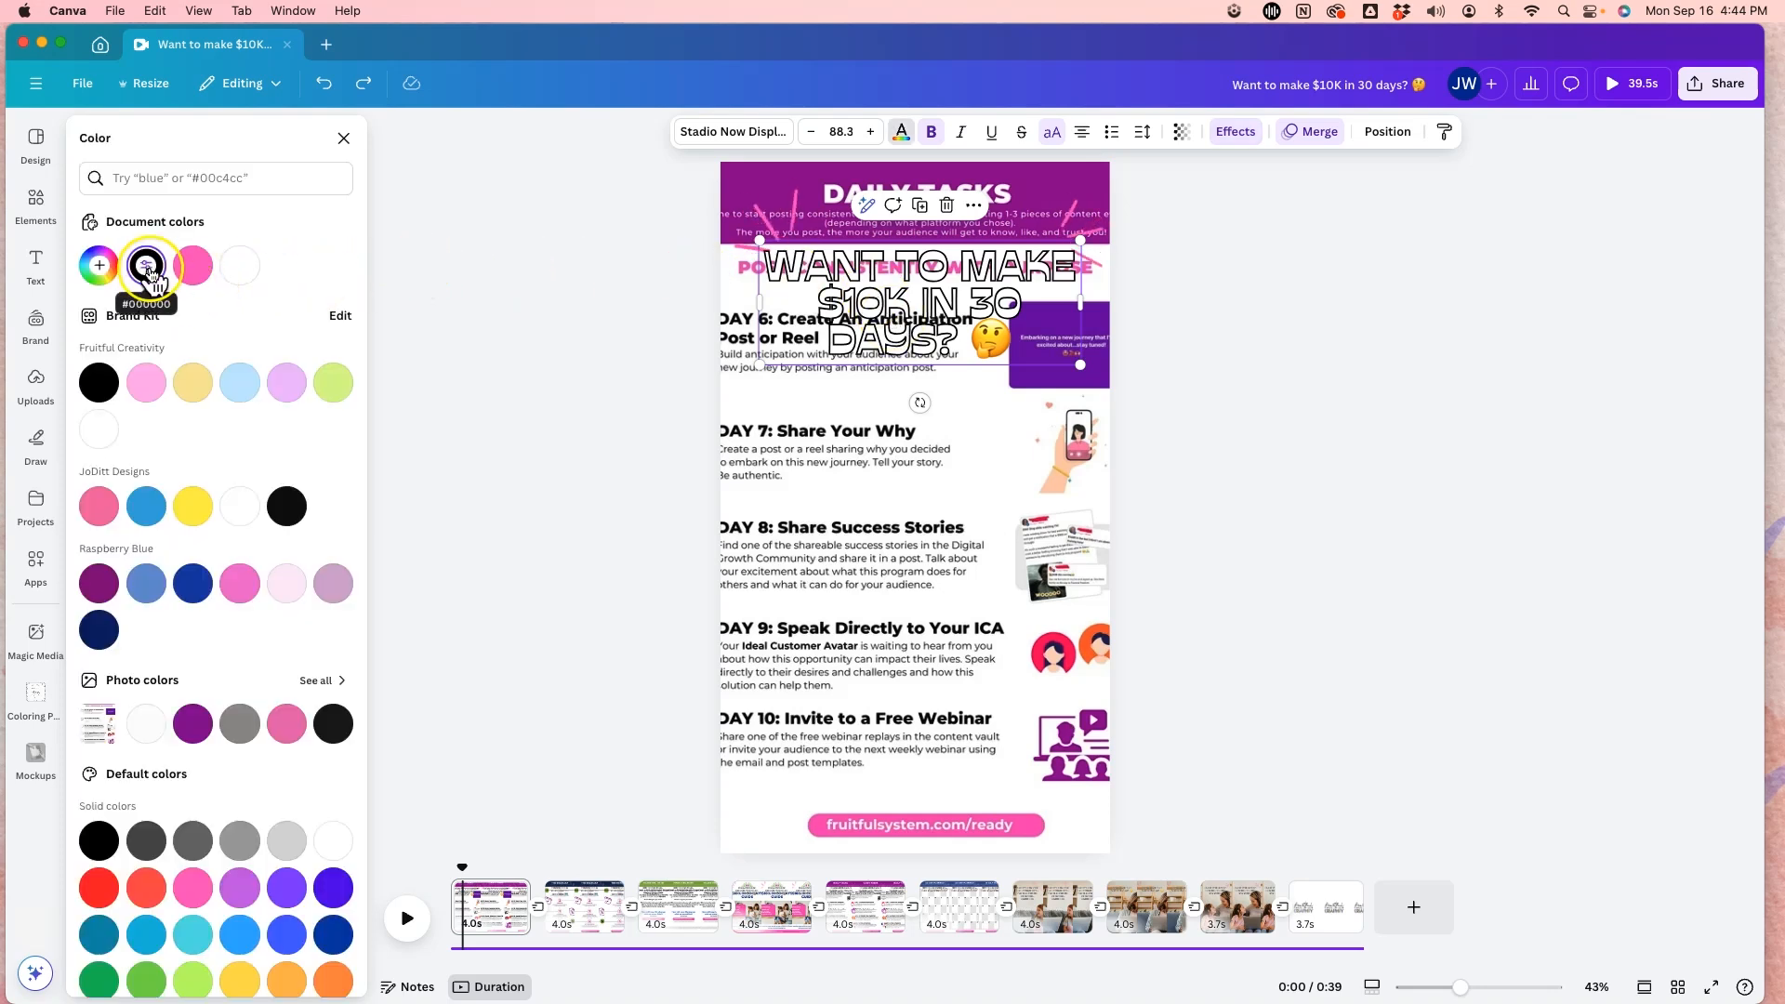
left_click(1236, 131)
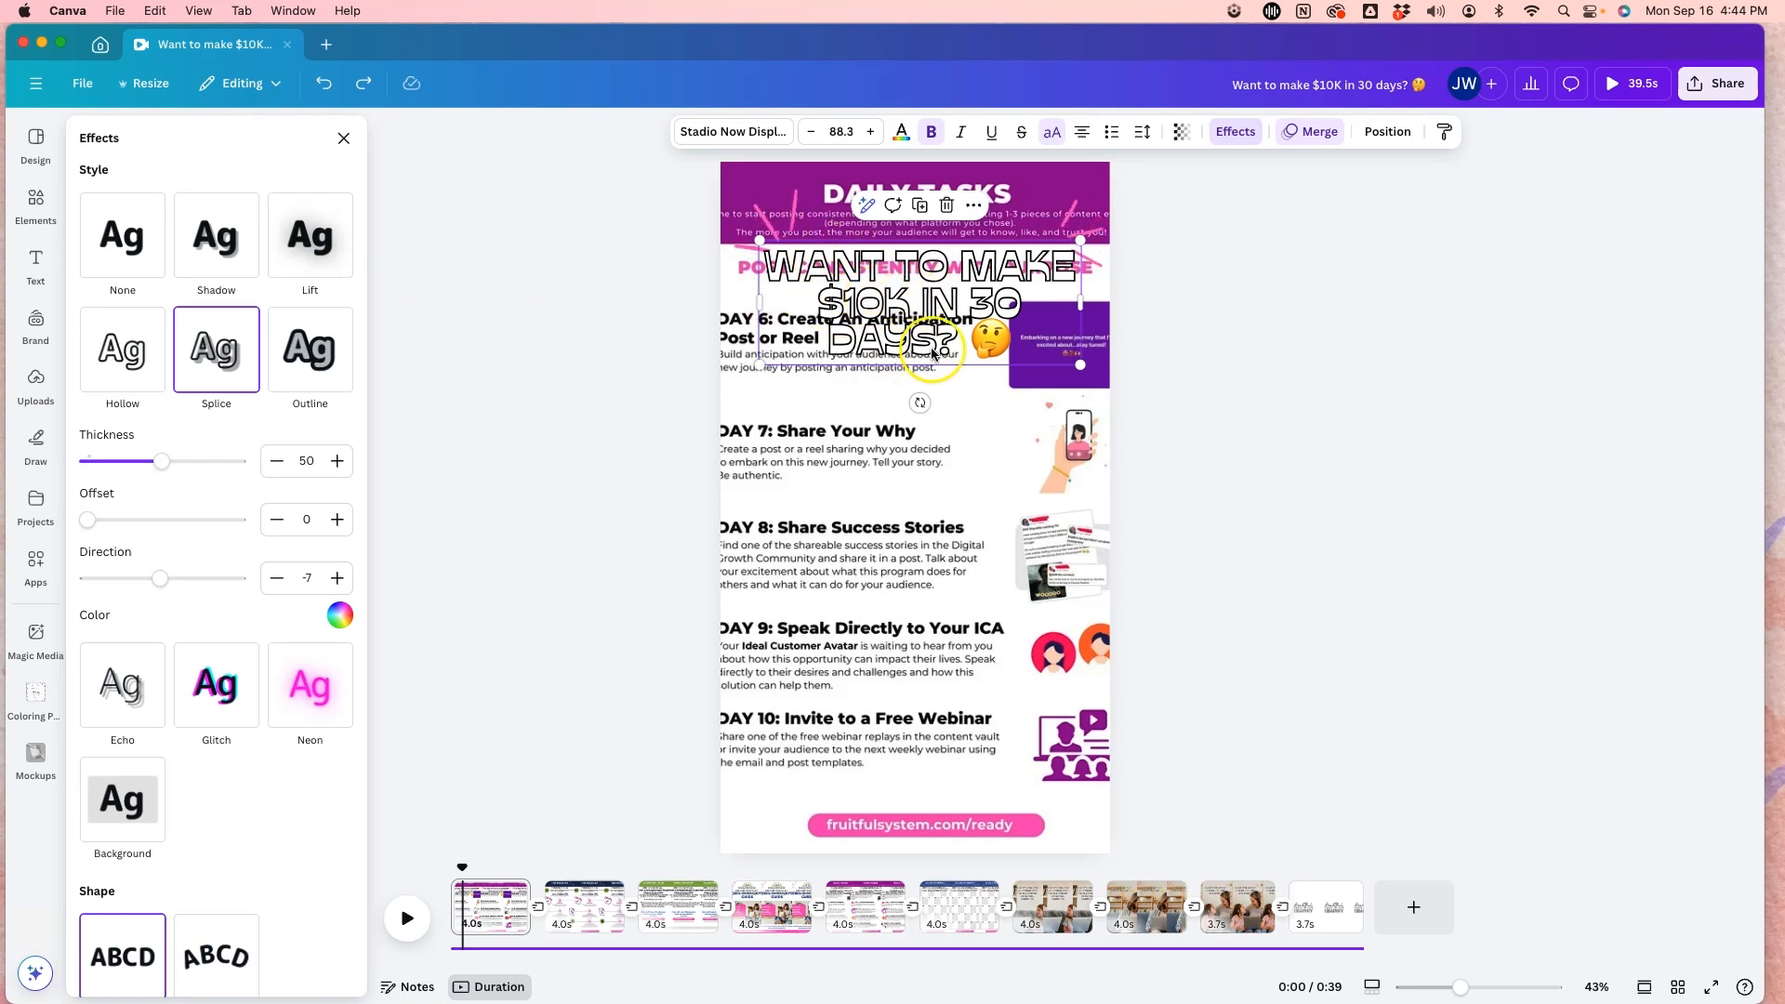
left_click(338, 618)
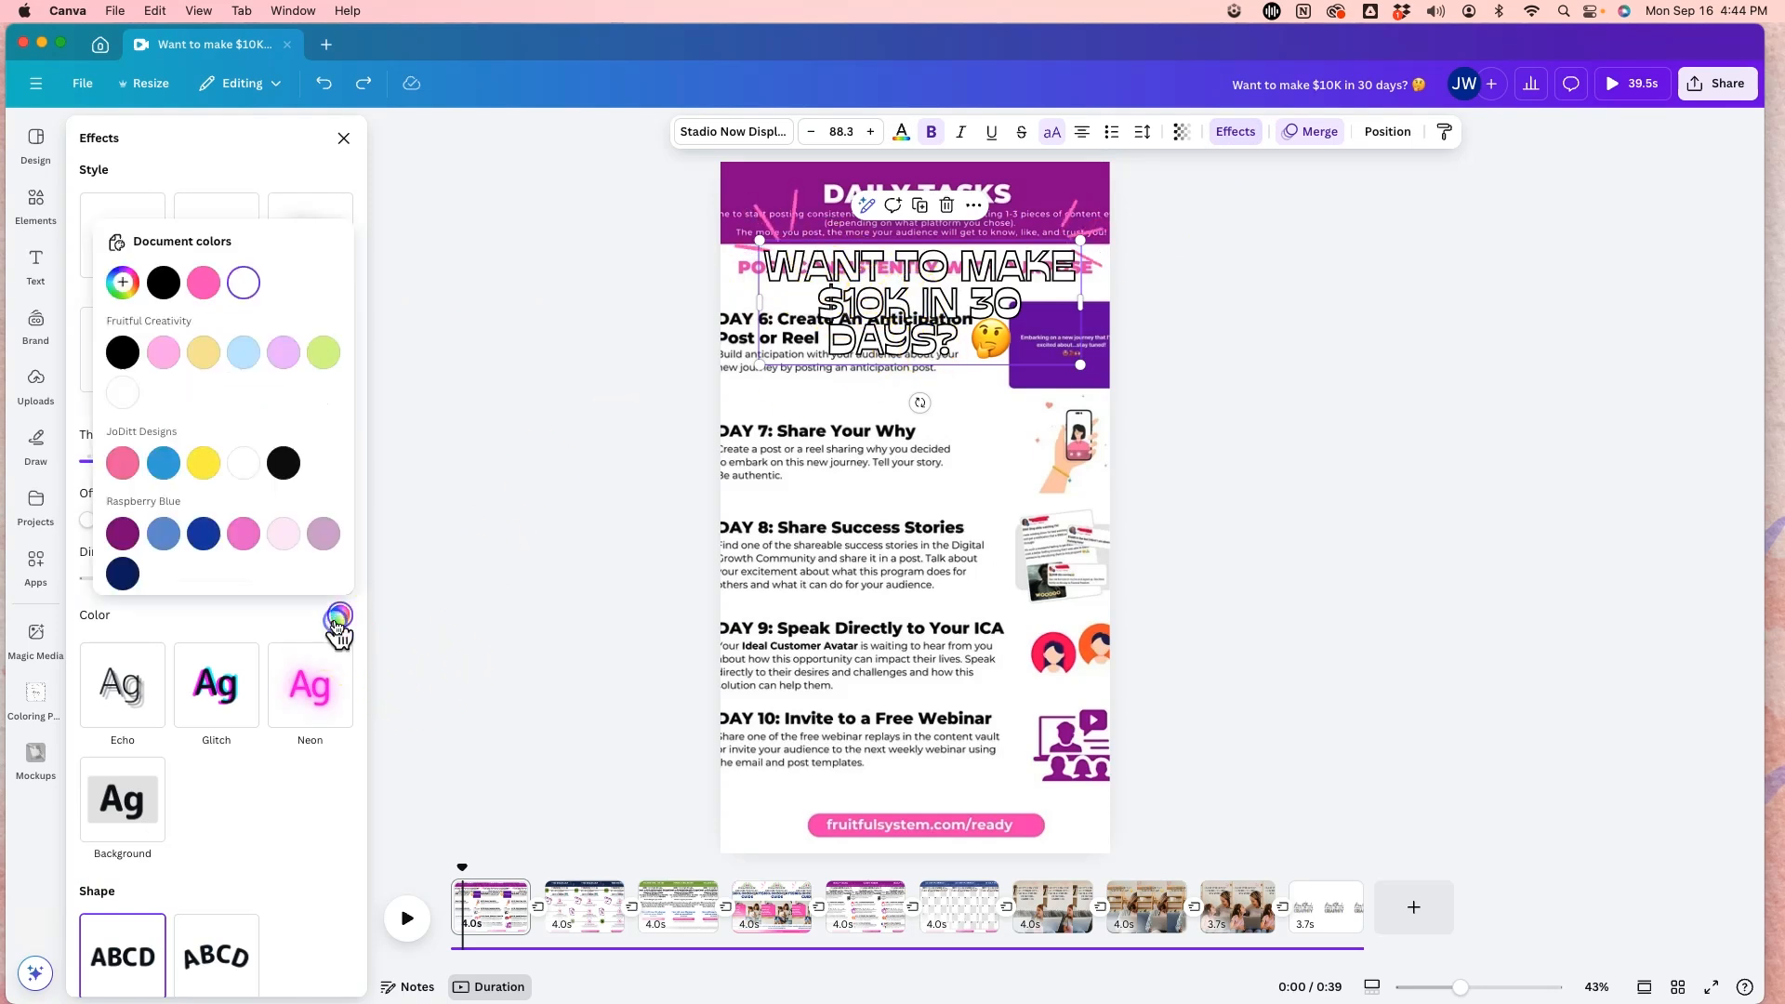
left_click(203, 464)
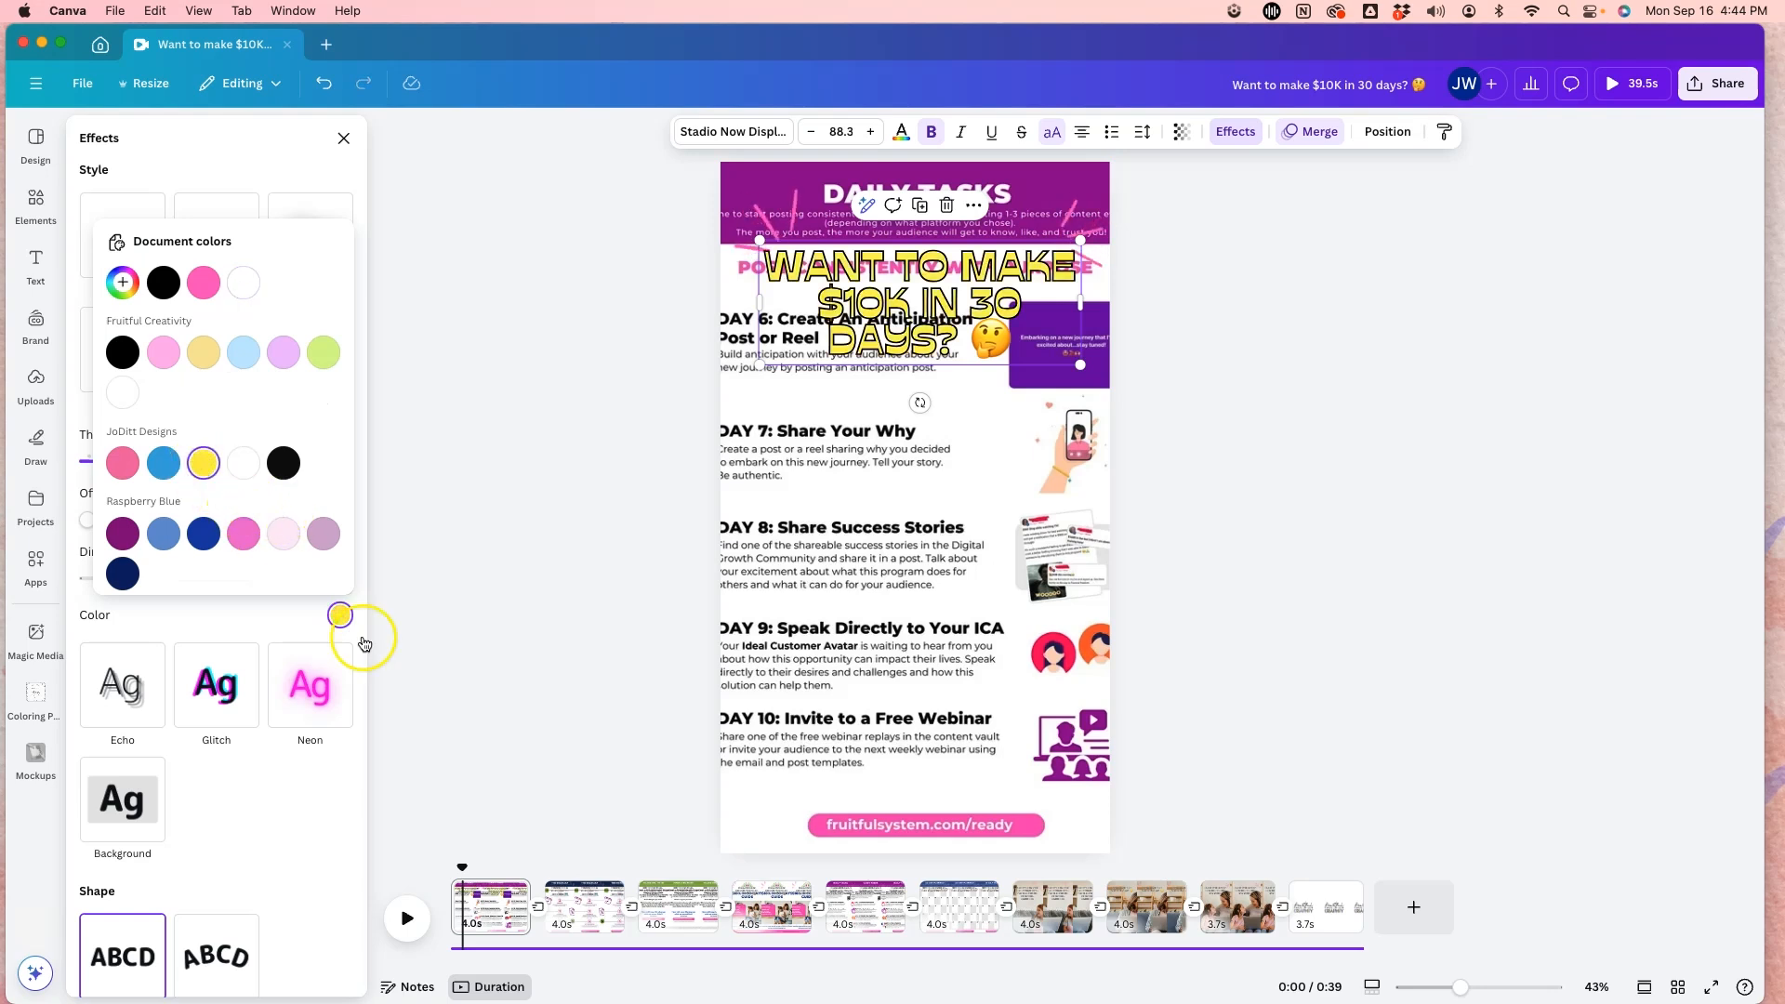
scroll(236, 840, "down", 2)
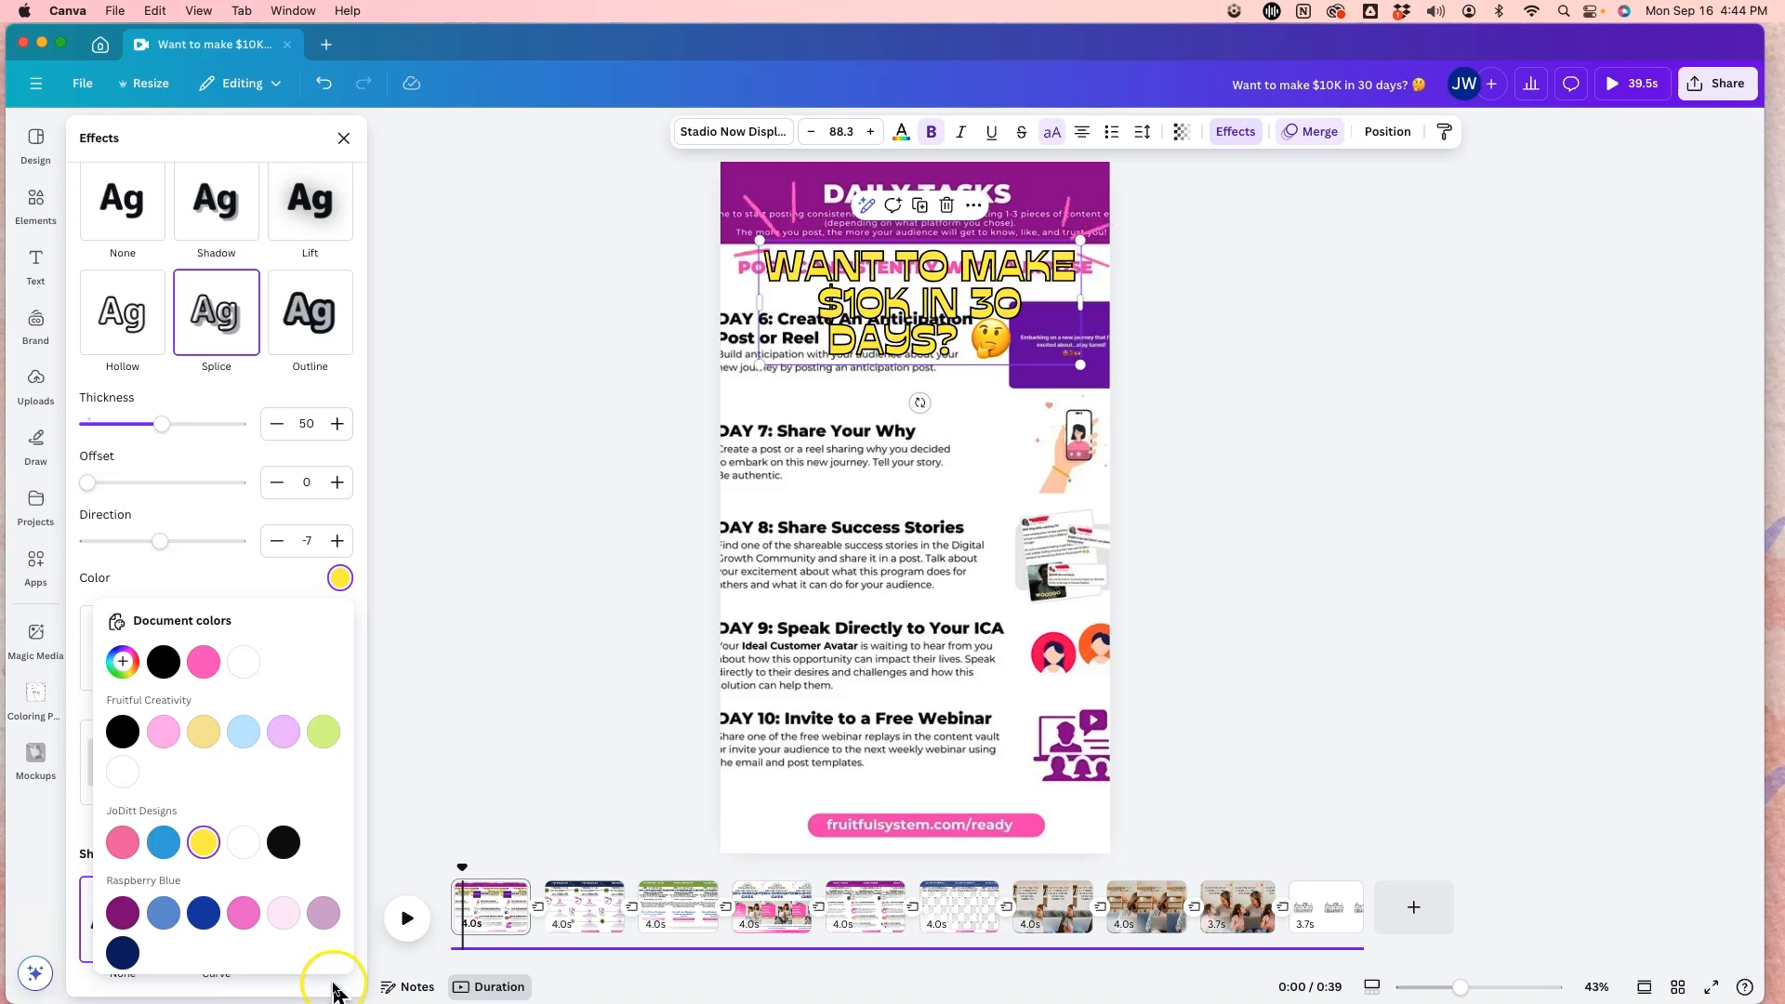
- Give the "Here's your roadmap to success" headline on the second page a yellow Background text effect
left_click(407, 922)
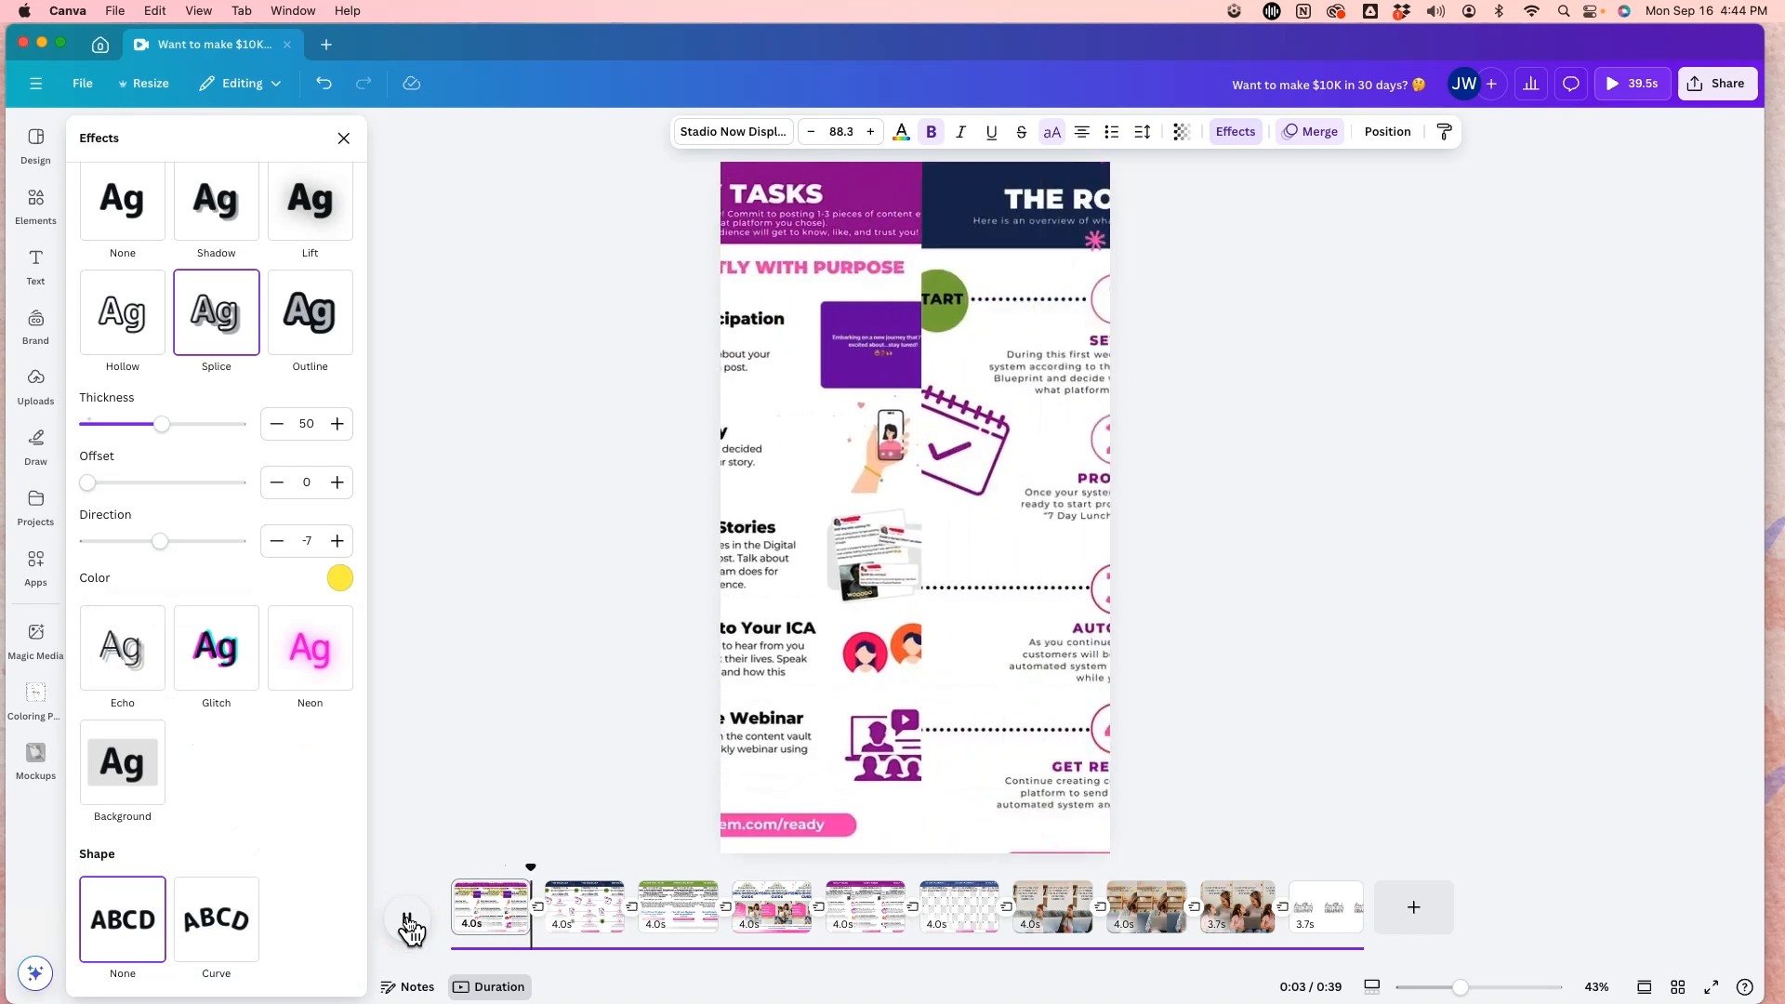
left_click(408, 922)
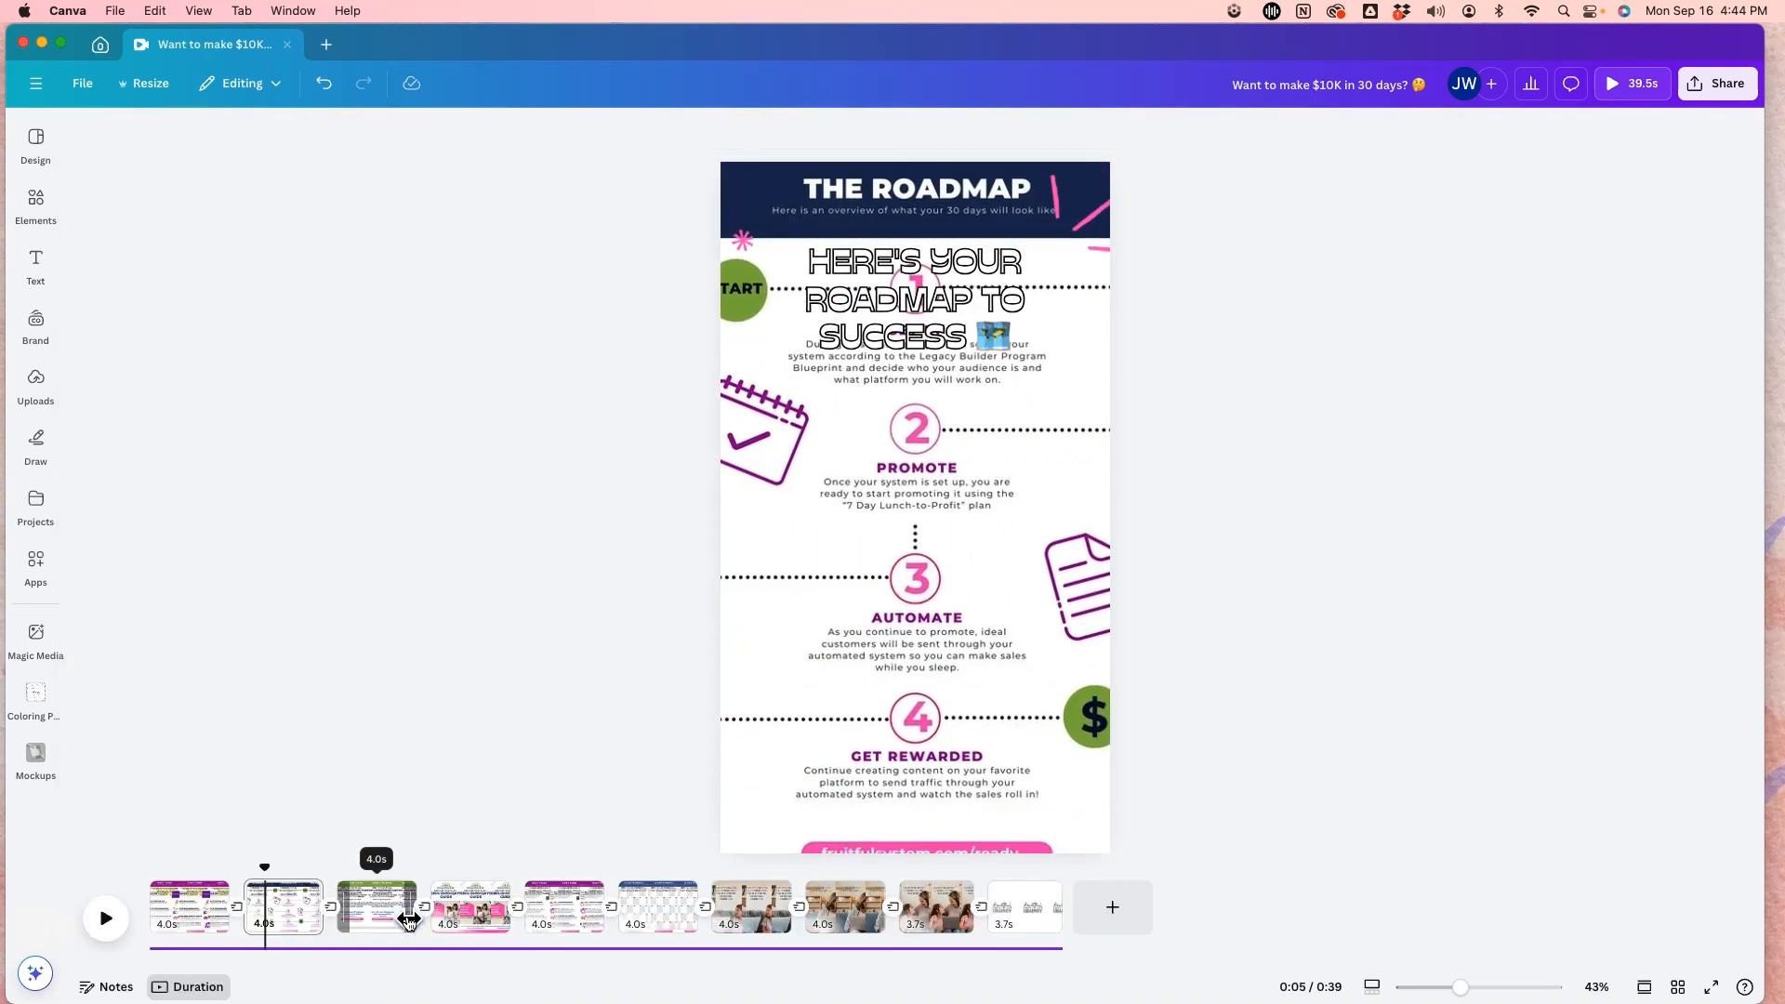
left_click(881, 316)
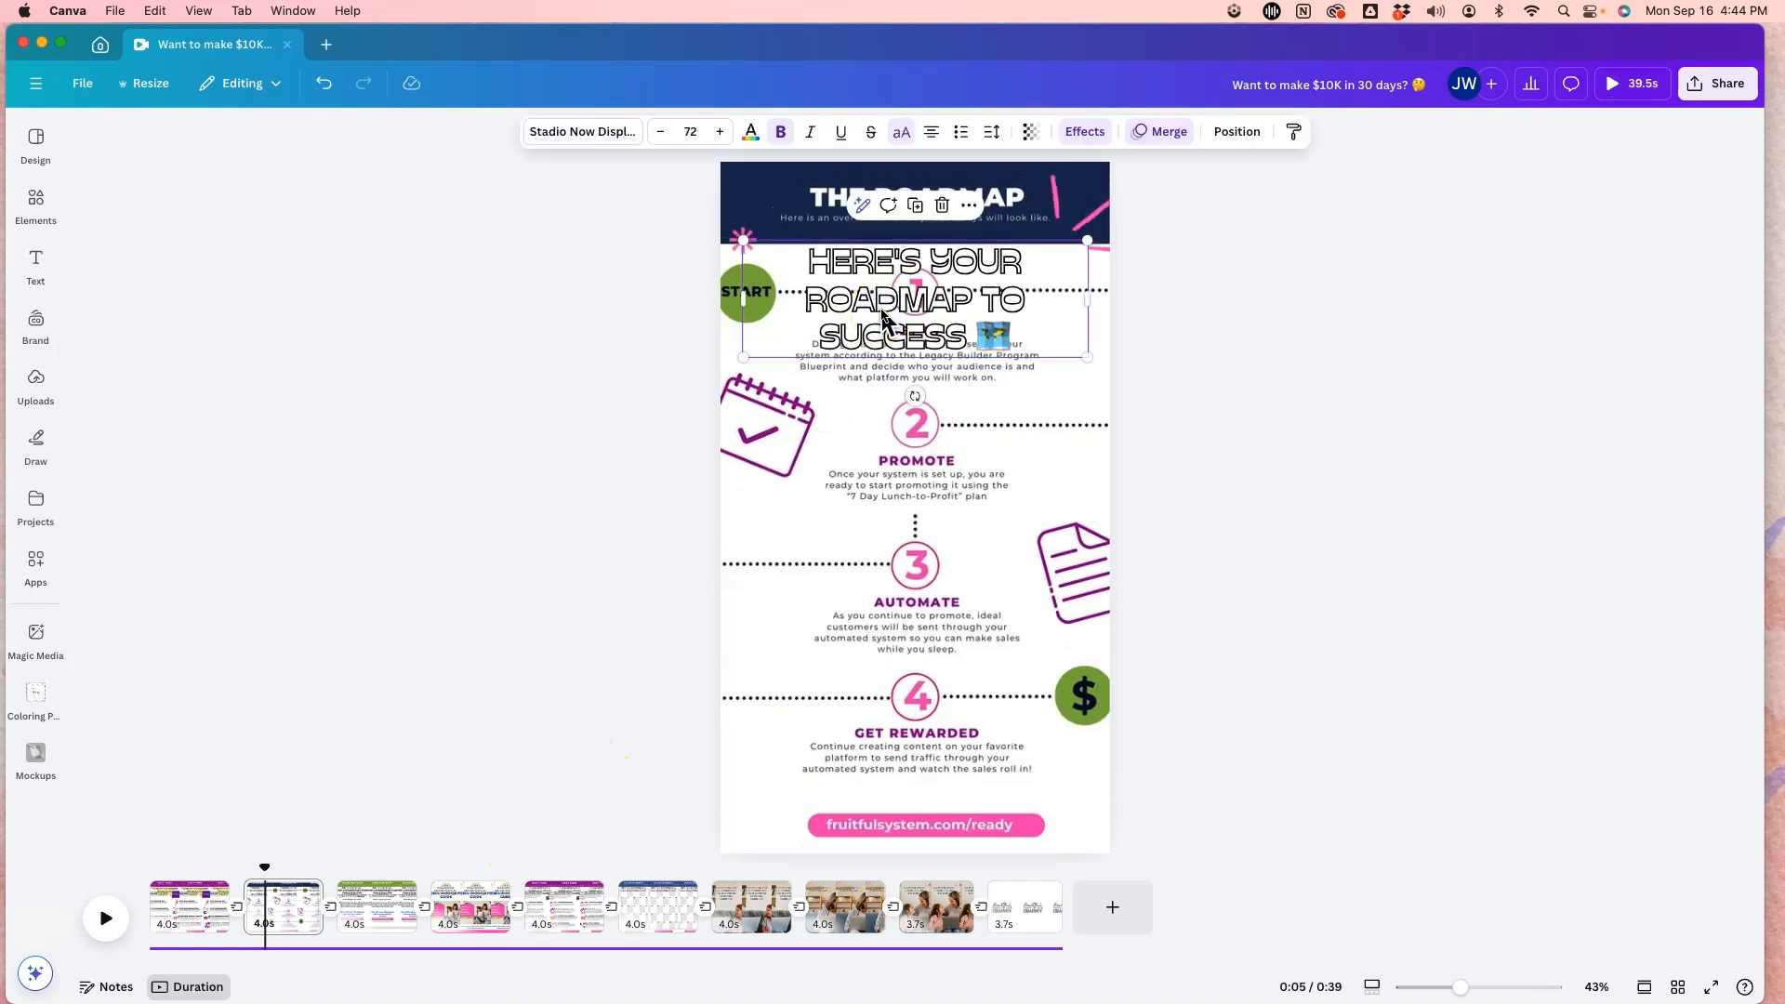
left_click(1088, 132)
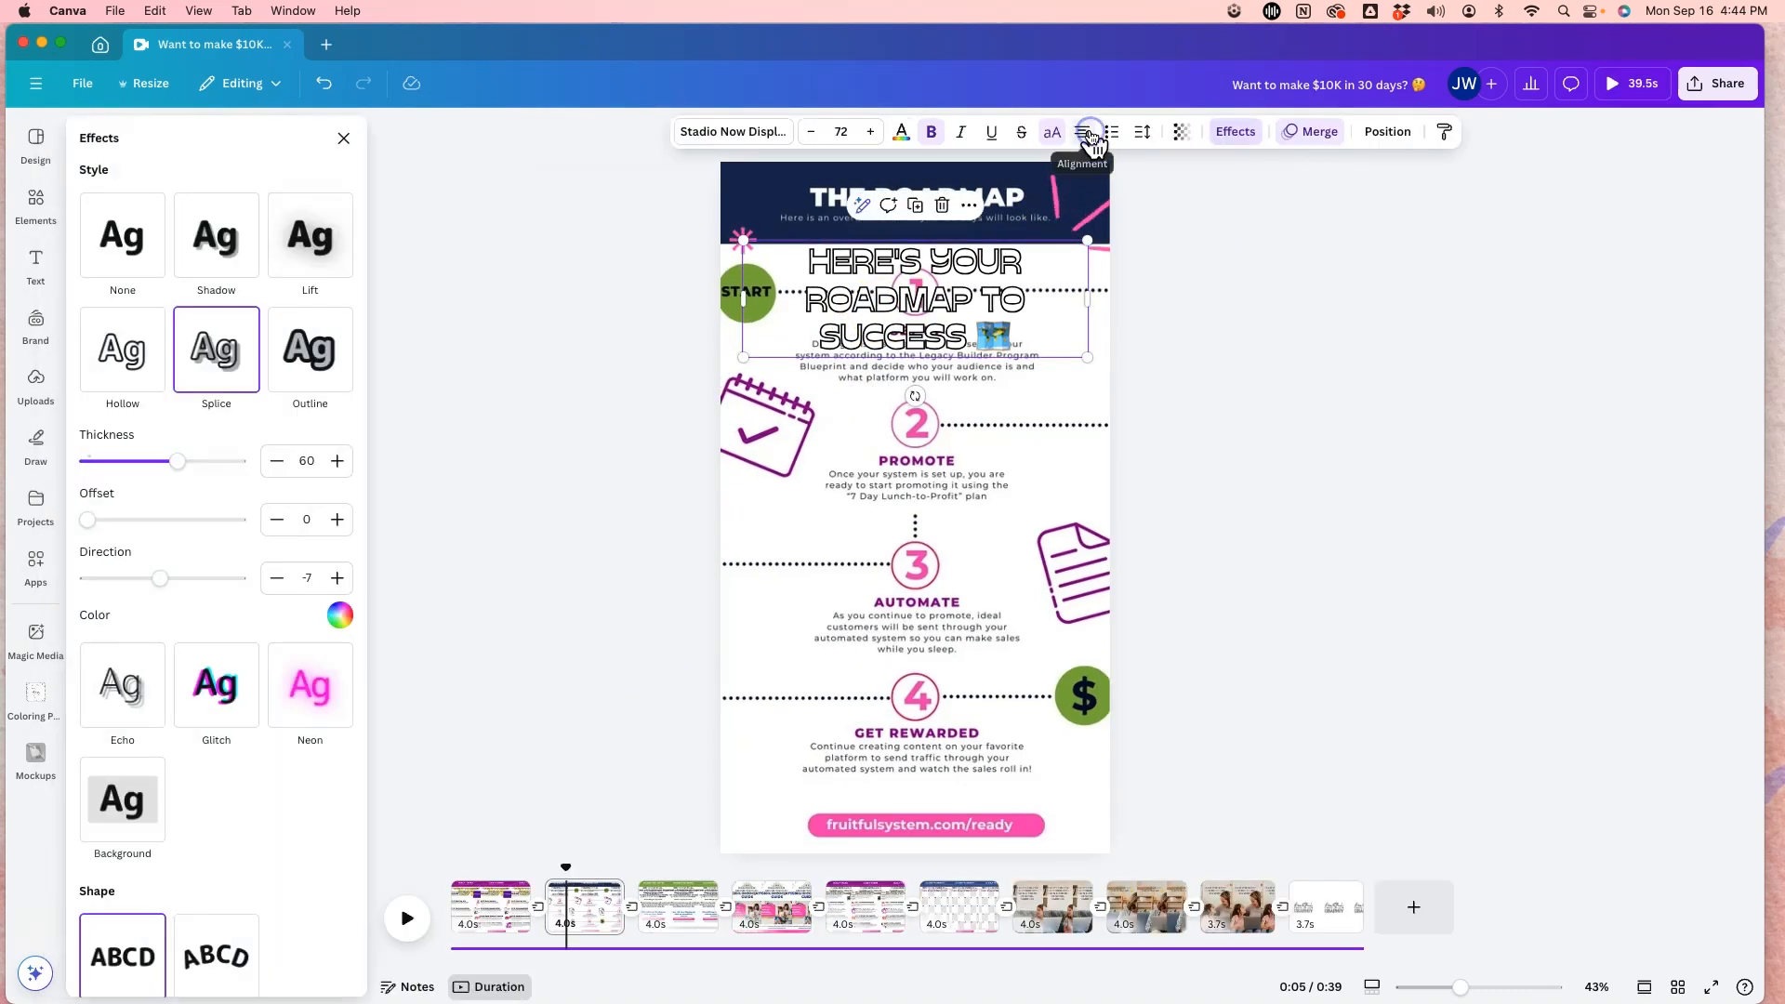
left_click(311, 363)
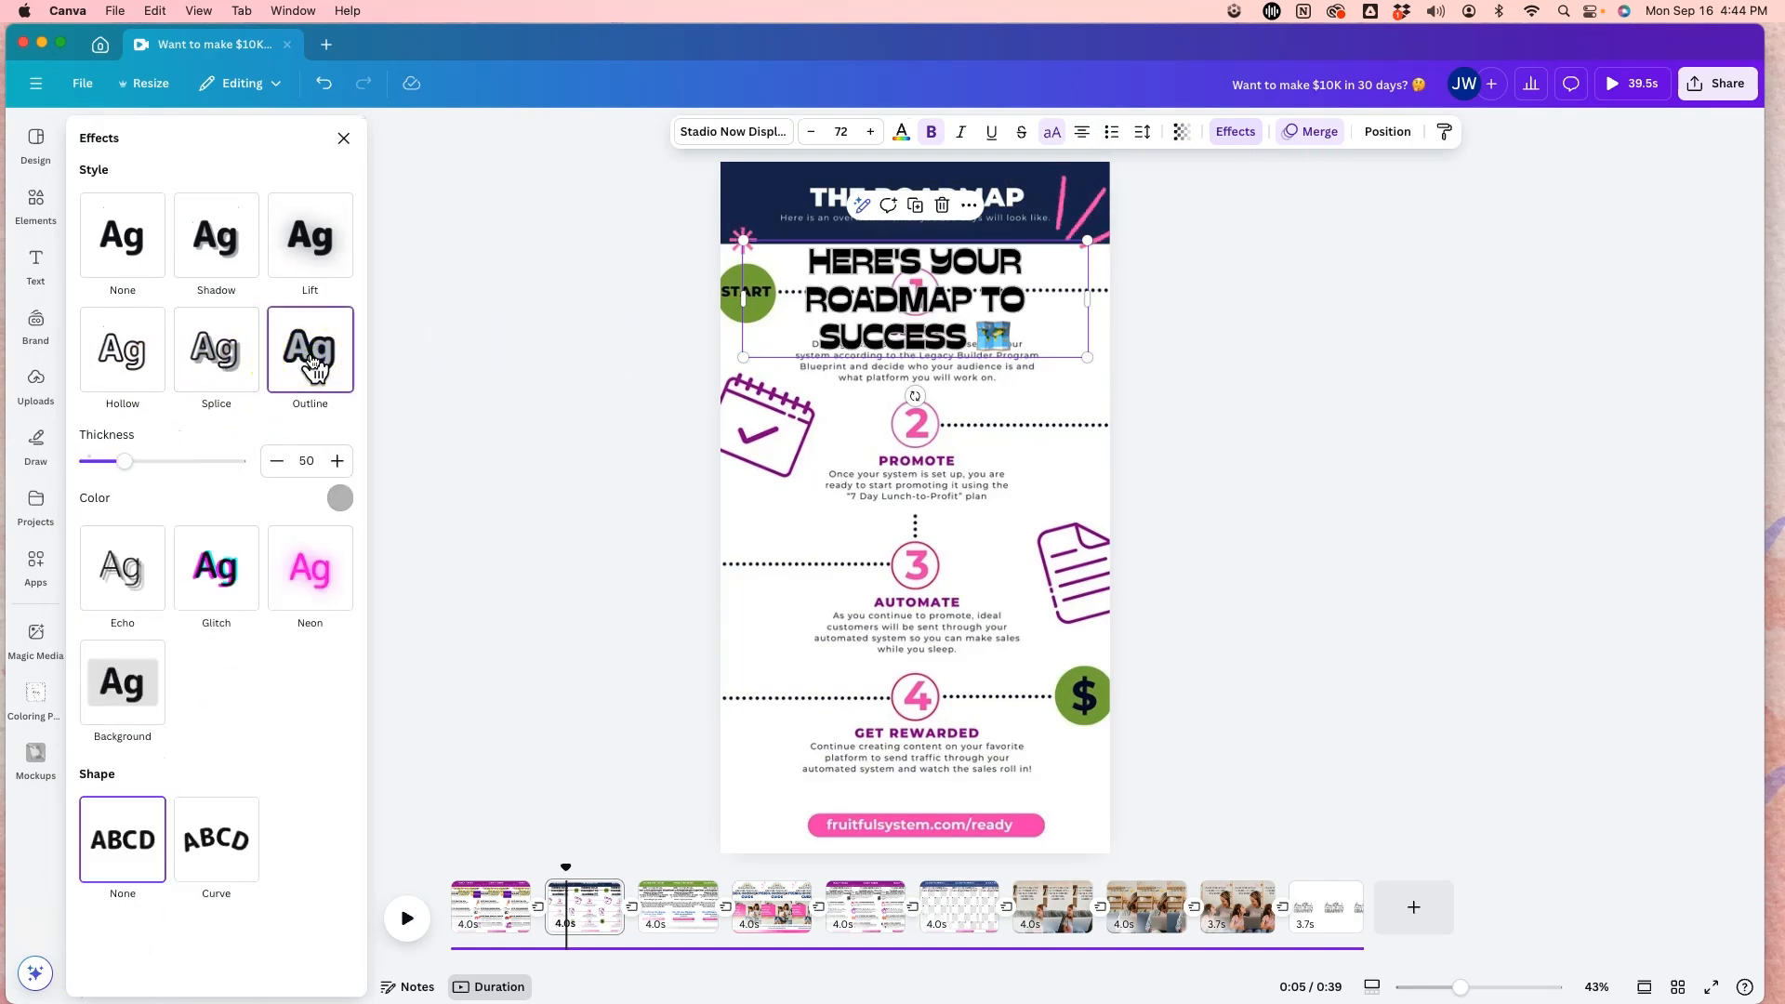
left_click(123, 683)
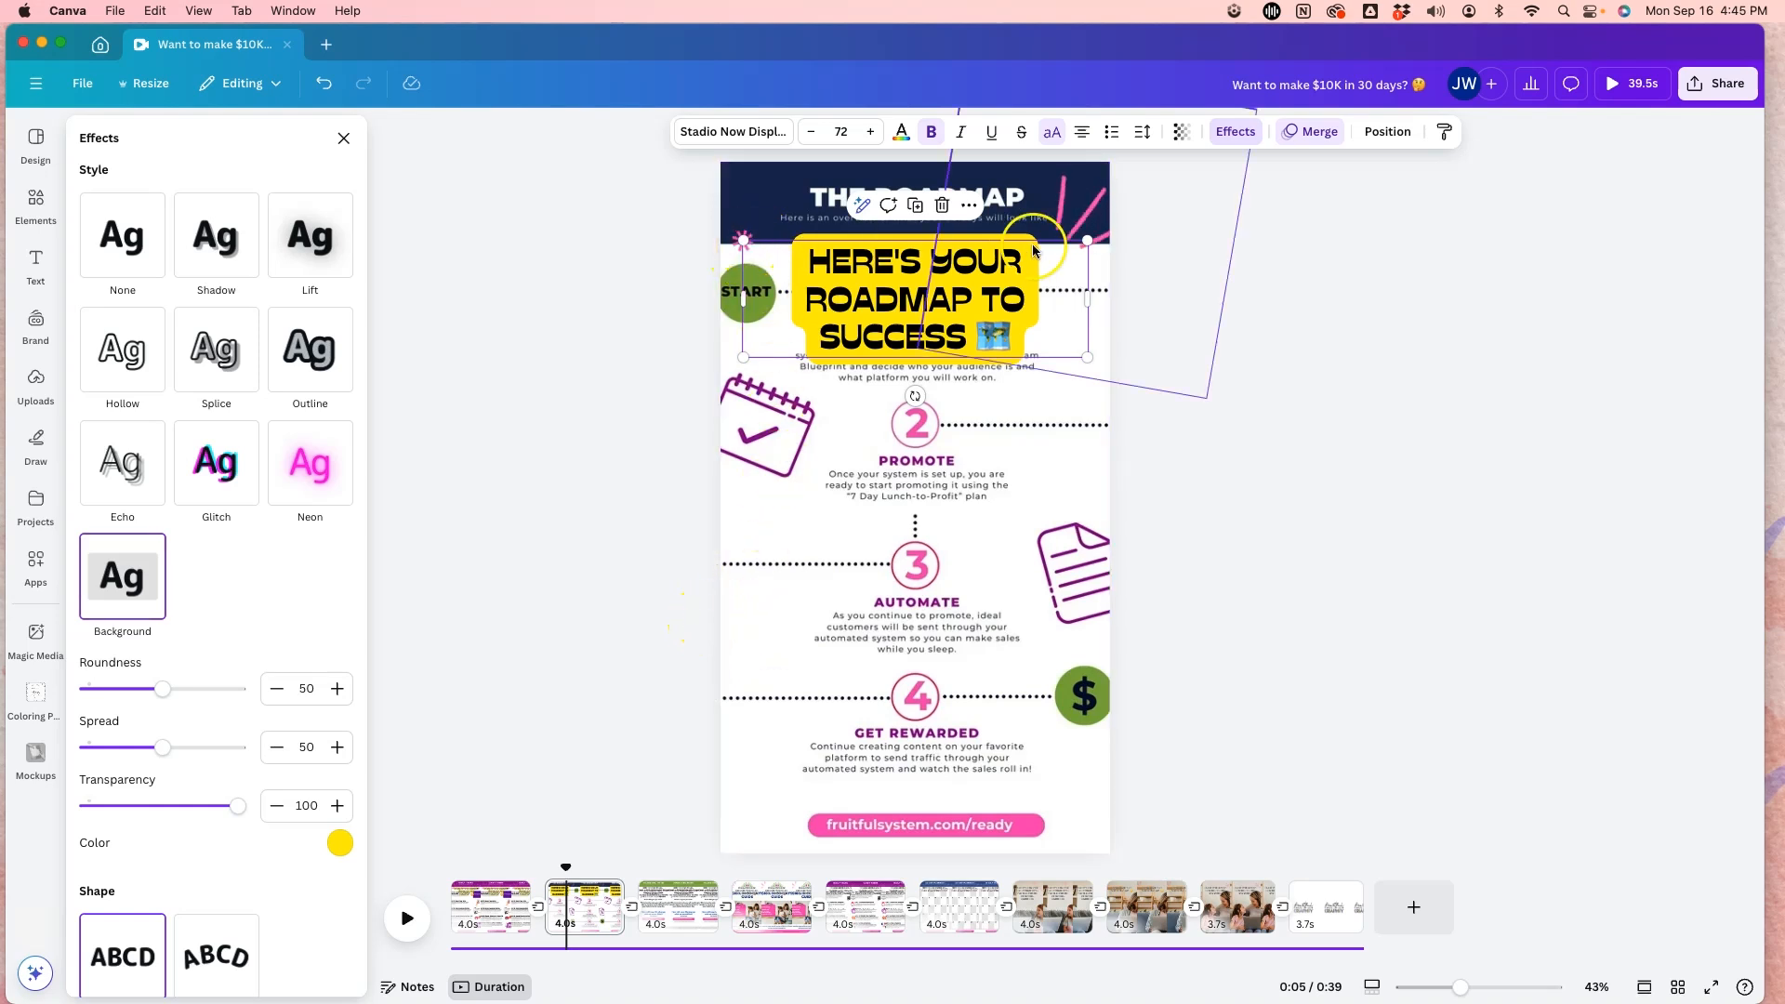
- Move the page with the $10K in 30 Days Guide cover to the start of the video
left_click_drag(577, 868, 364, 869)
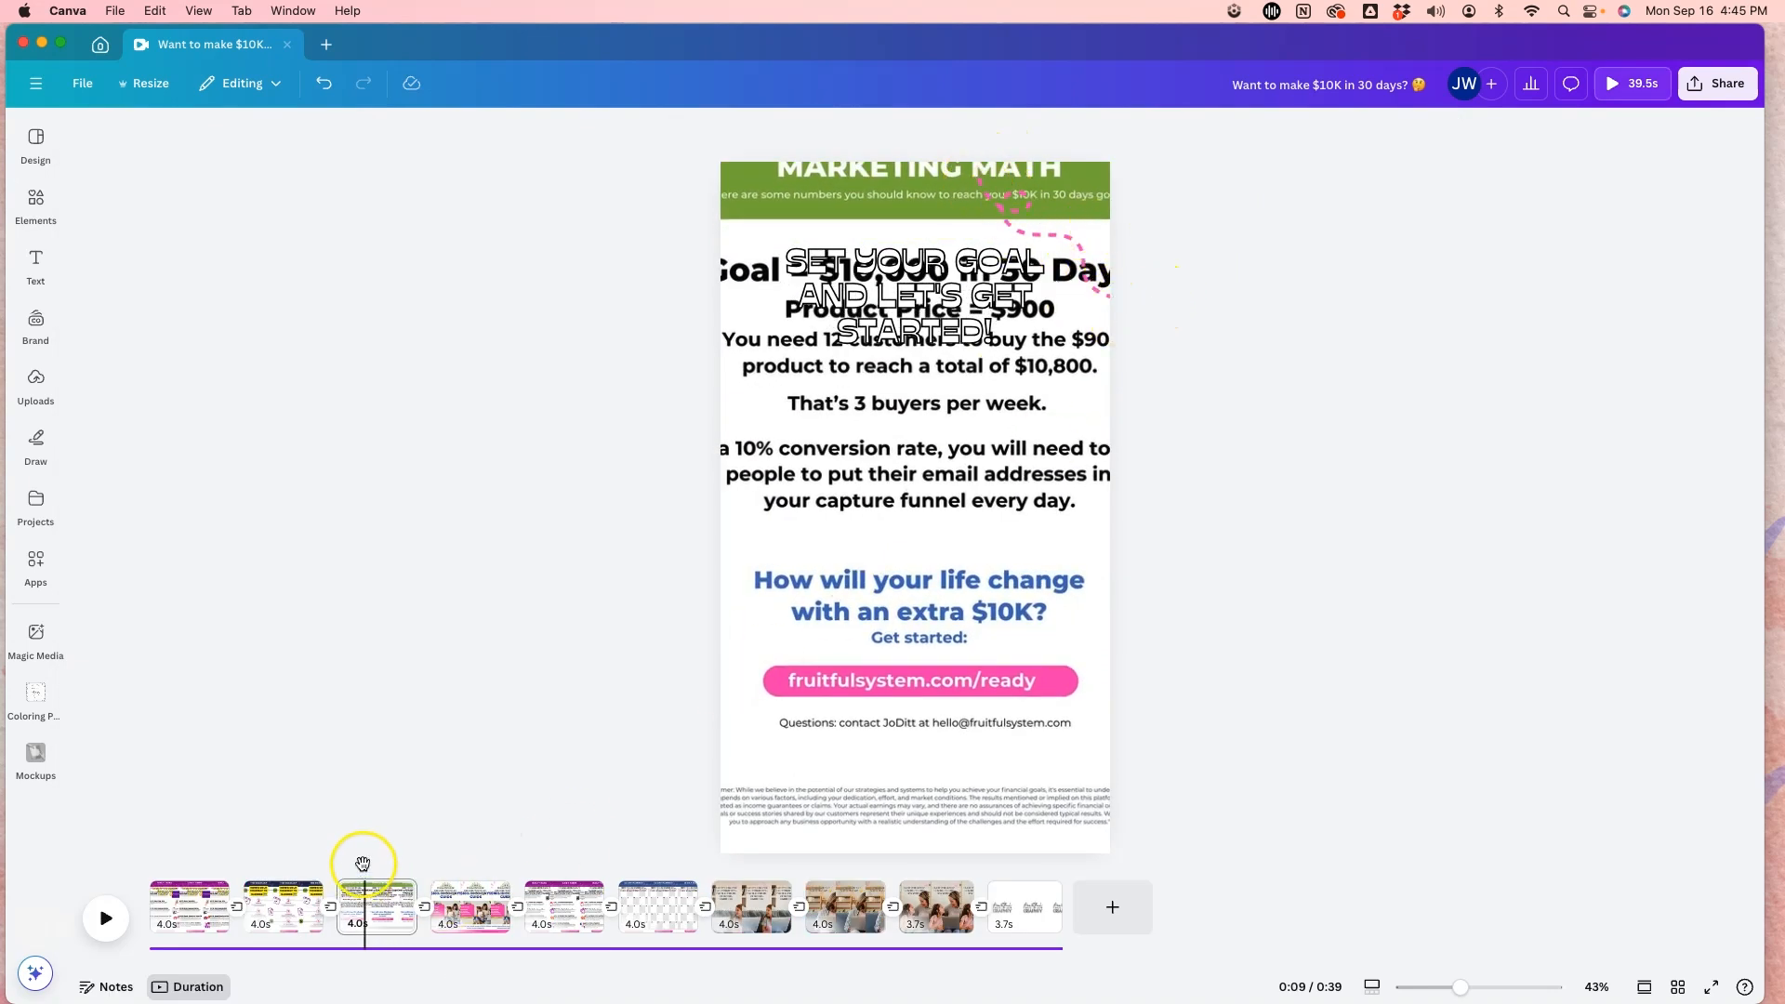
left_click_drag(366, 868, 483, 867)
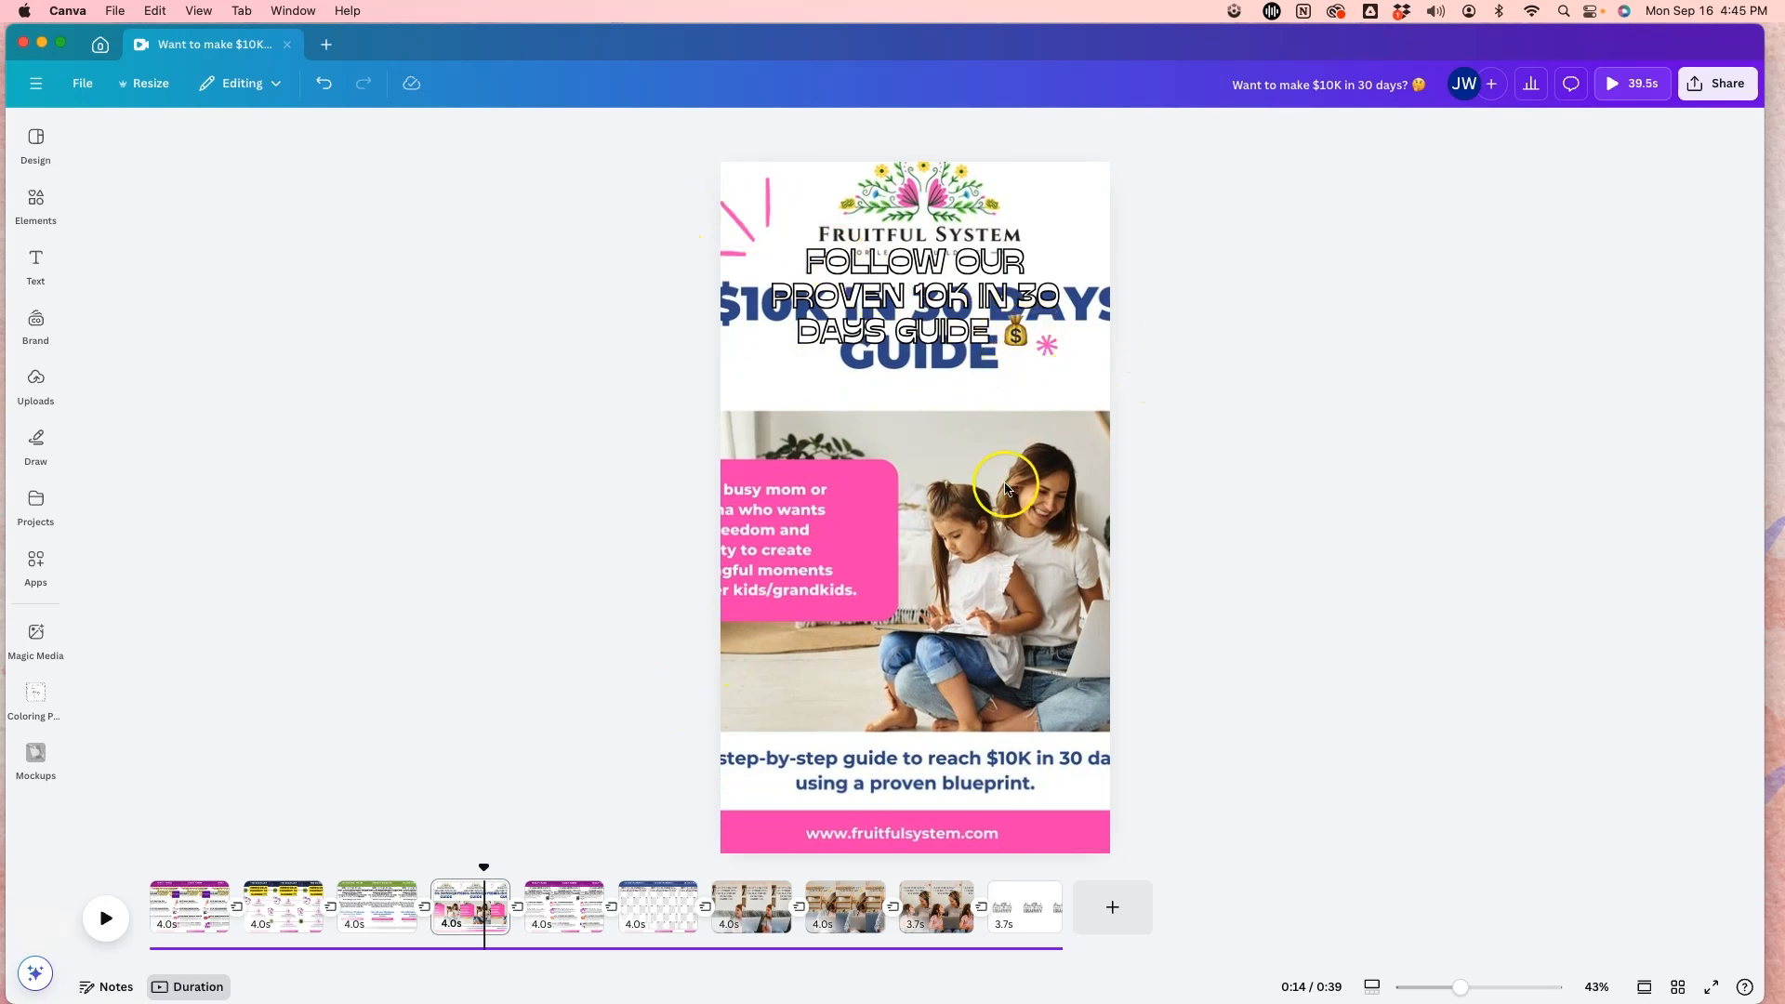
left_click_drag(483, 867, 826, 887)
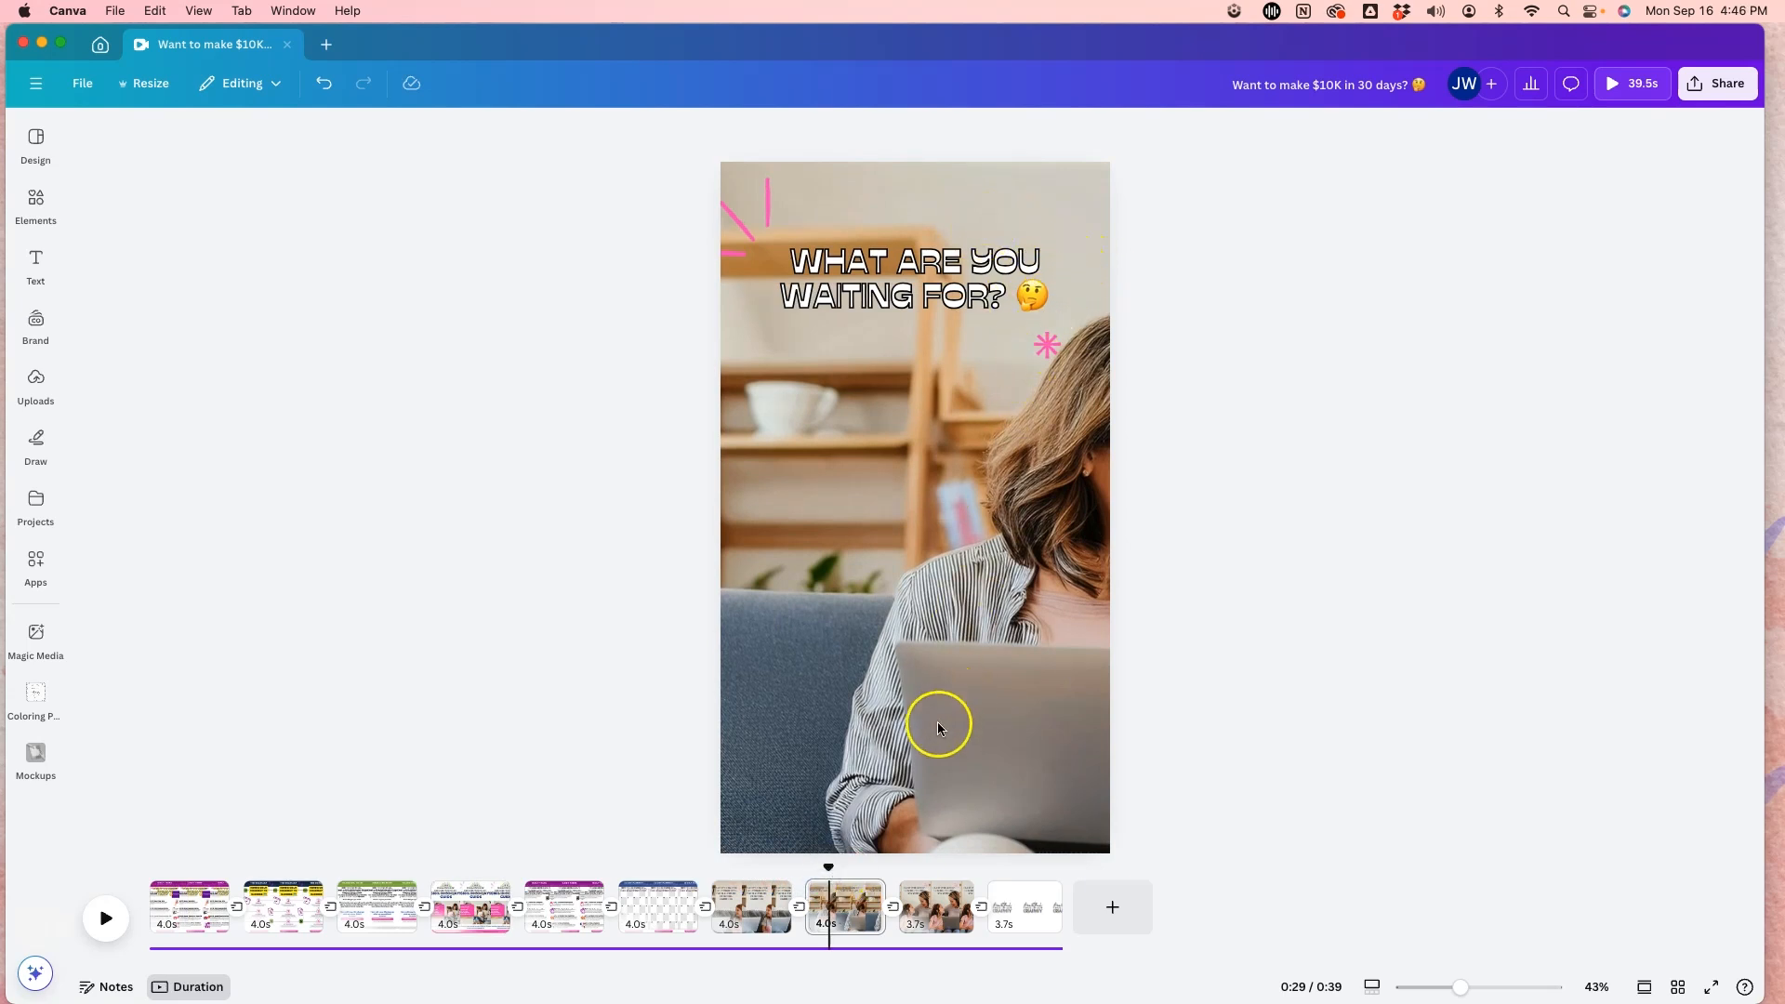
left_click_drag(827, 865, 259, 894)
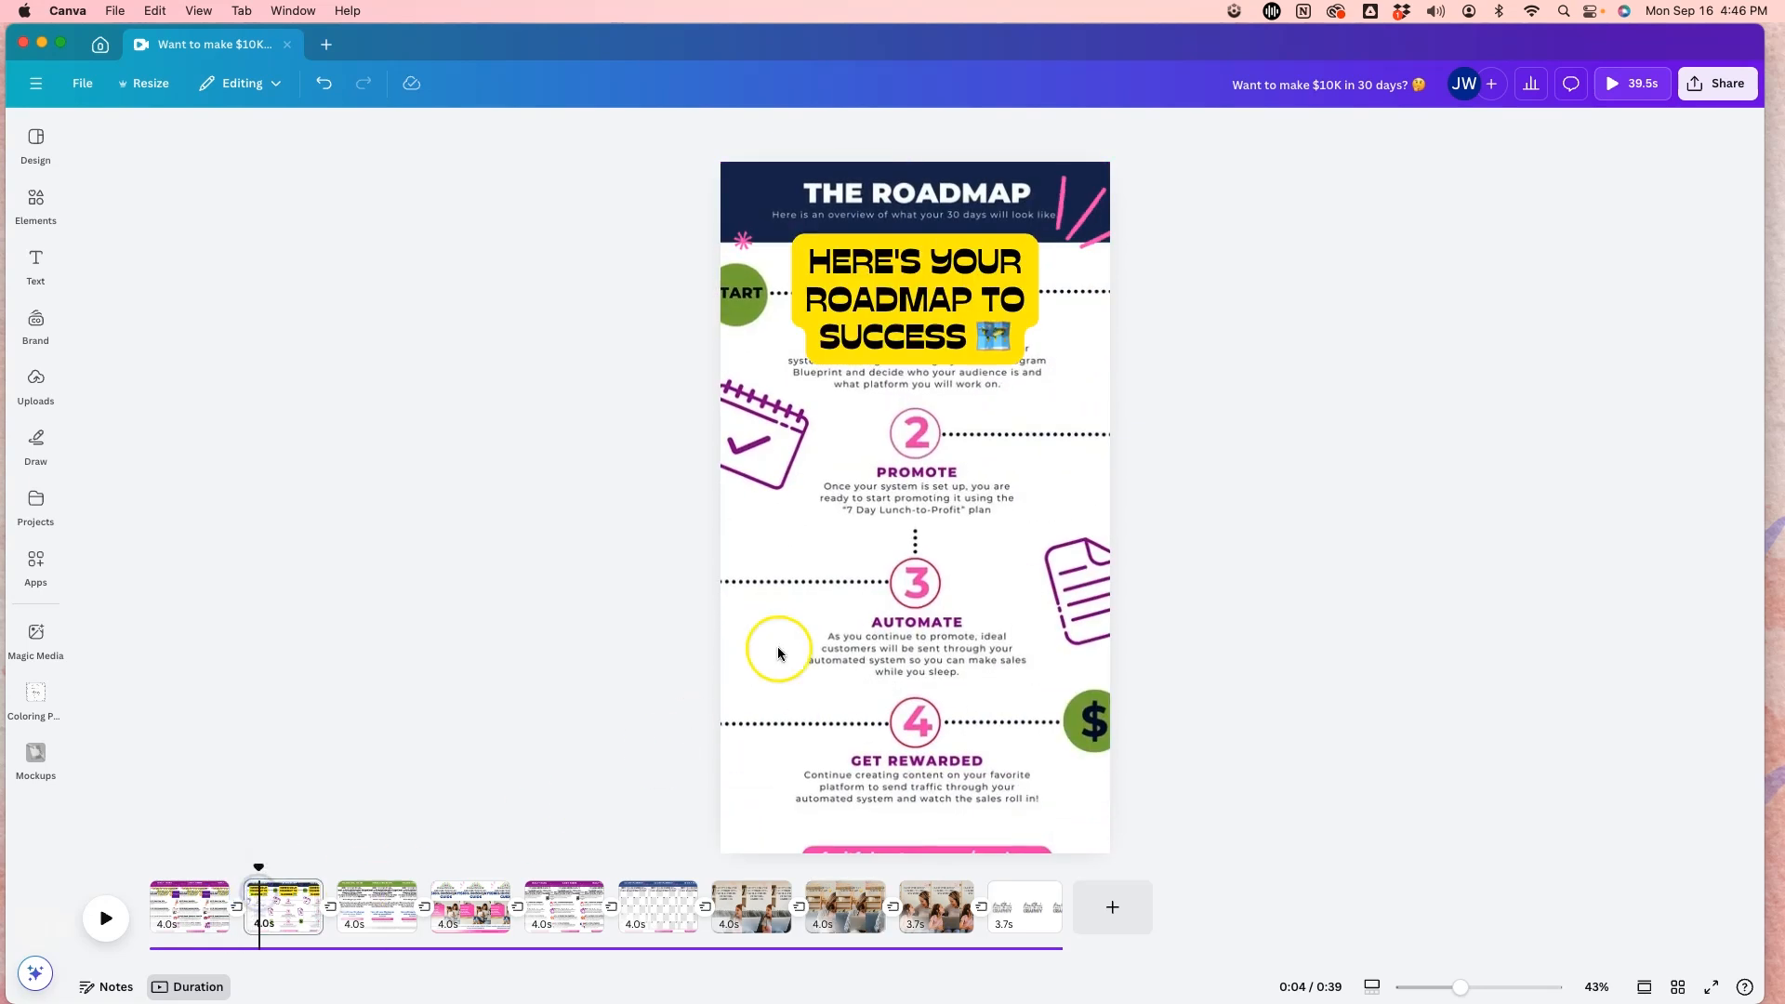
left_click(999, 392)
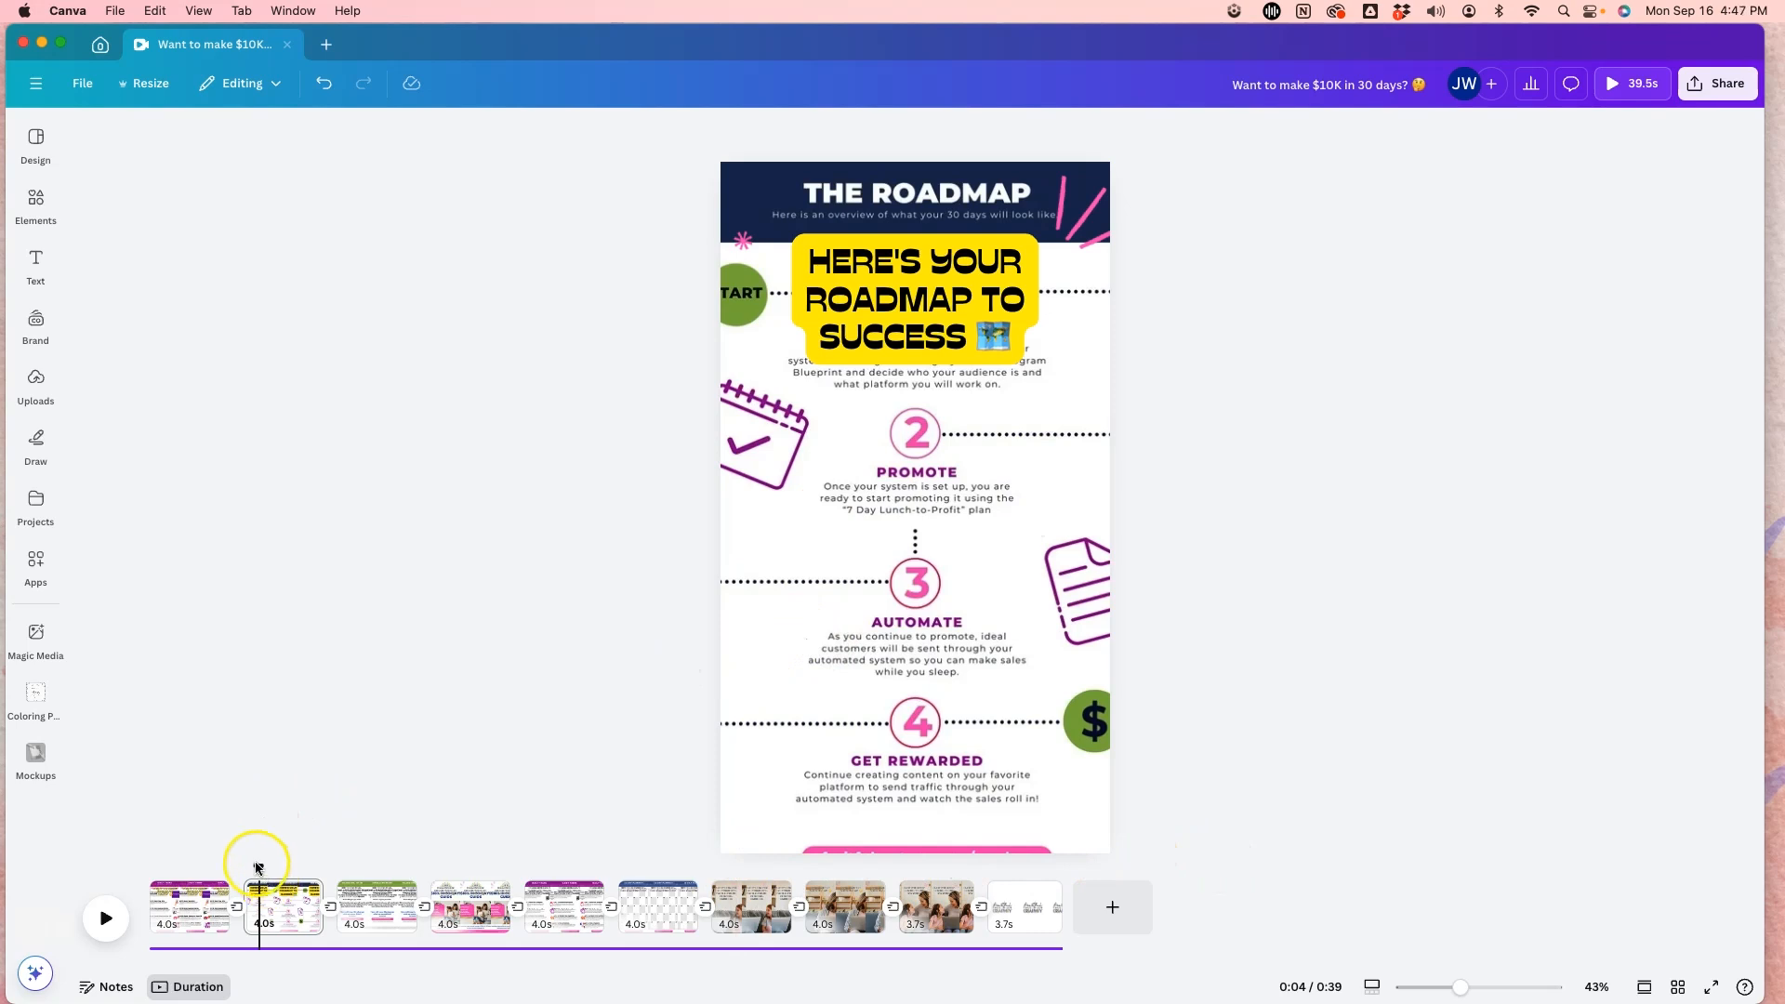
left_click_drag(257, 867, 186, 859)
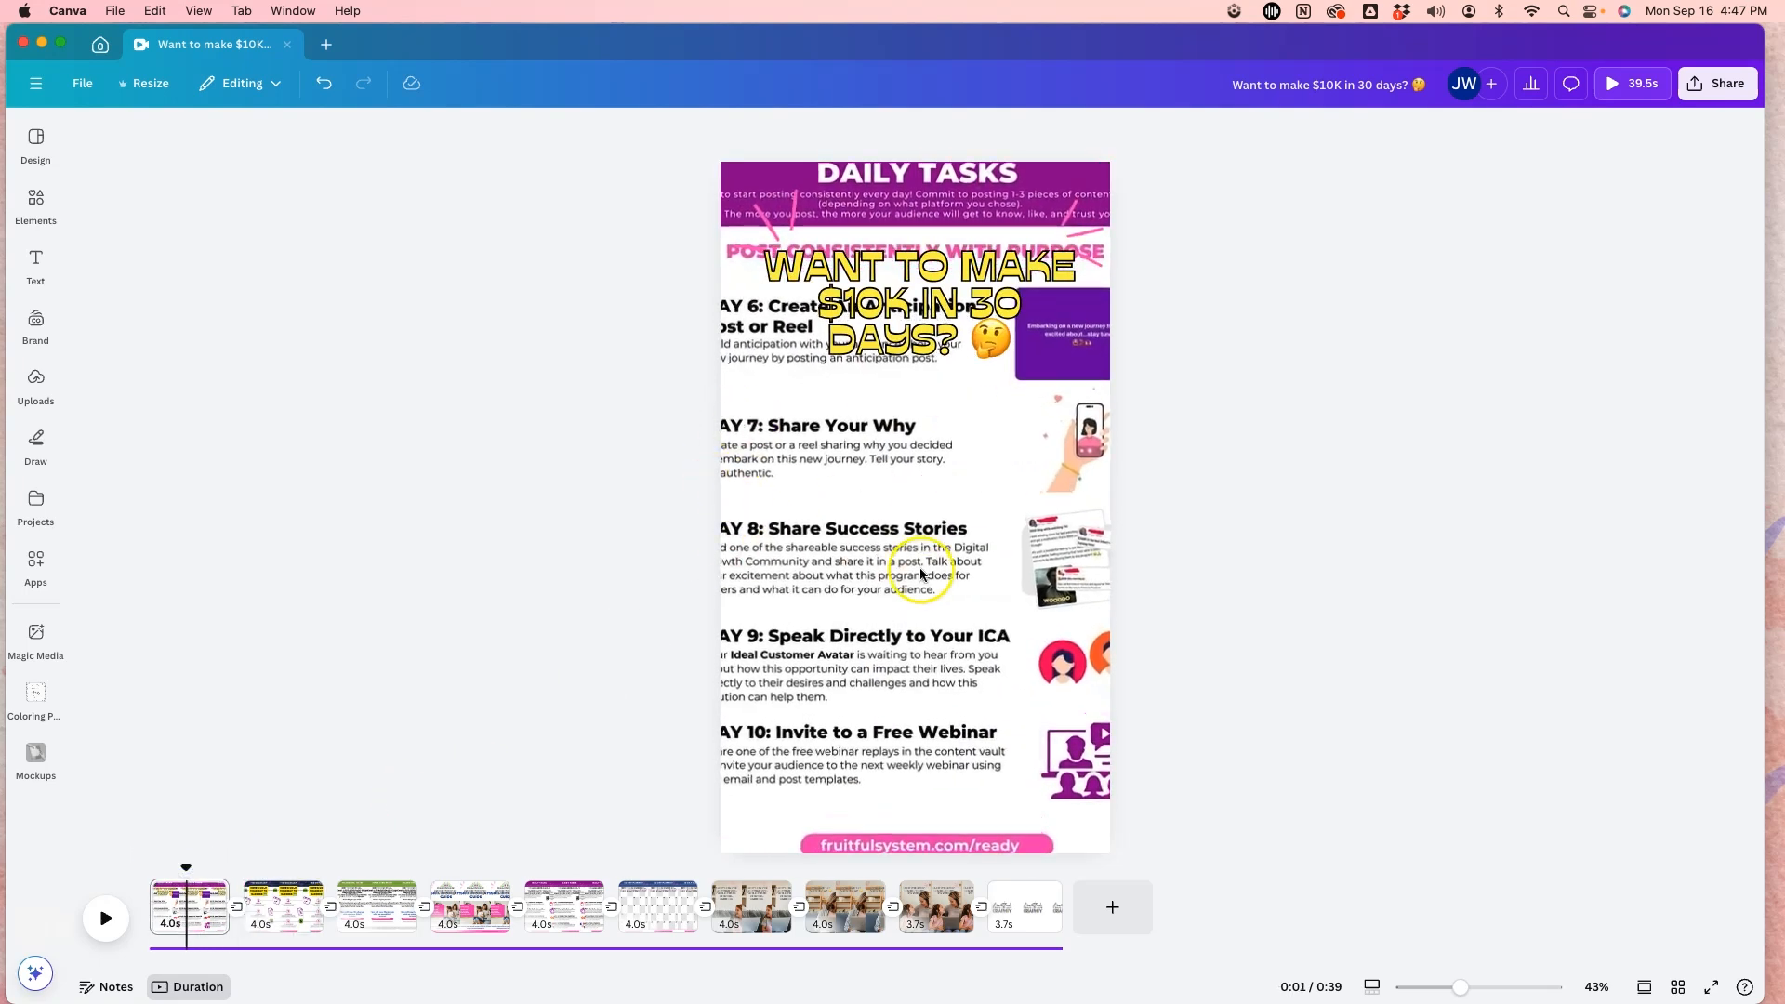
left_click(467, 923)
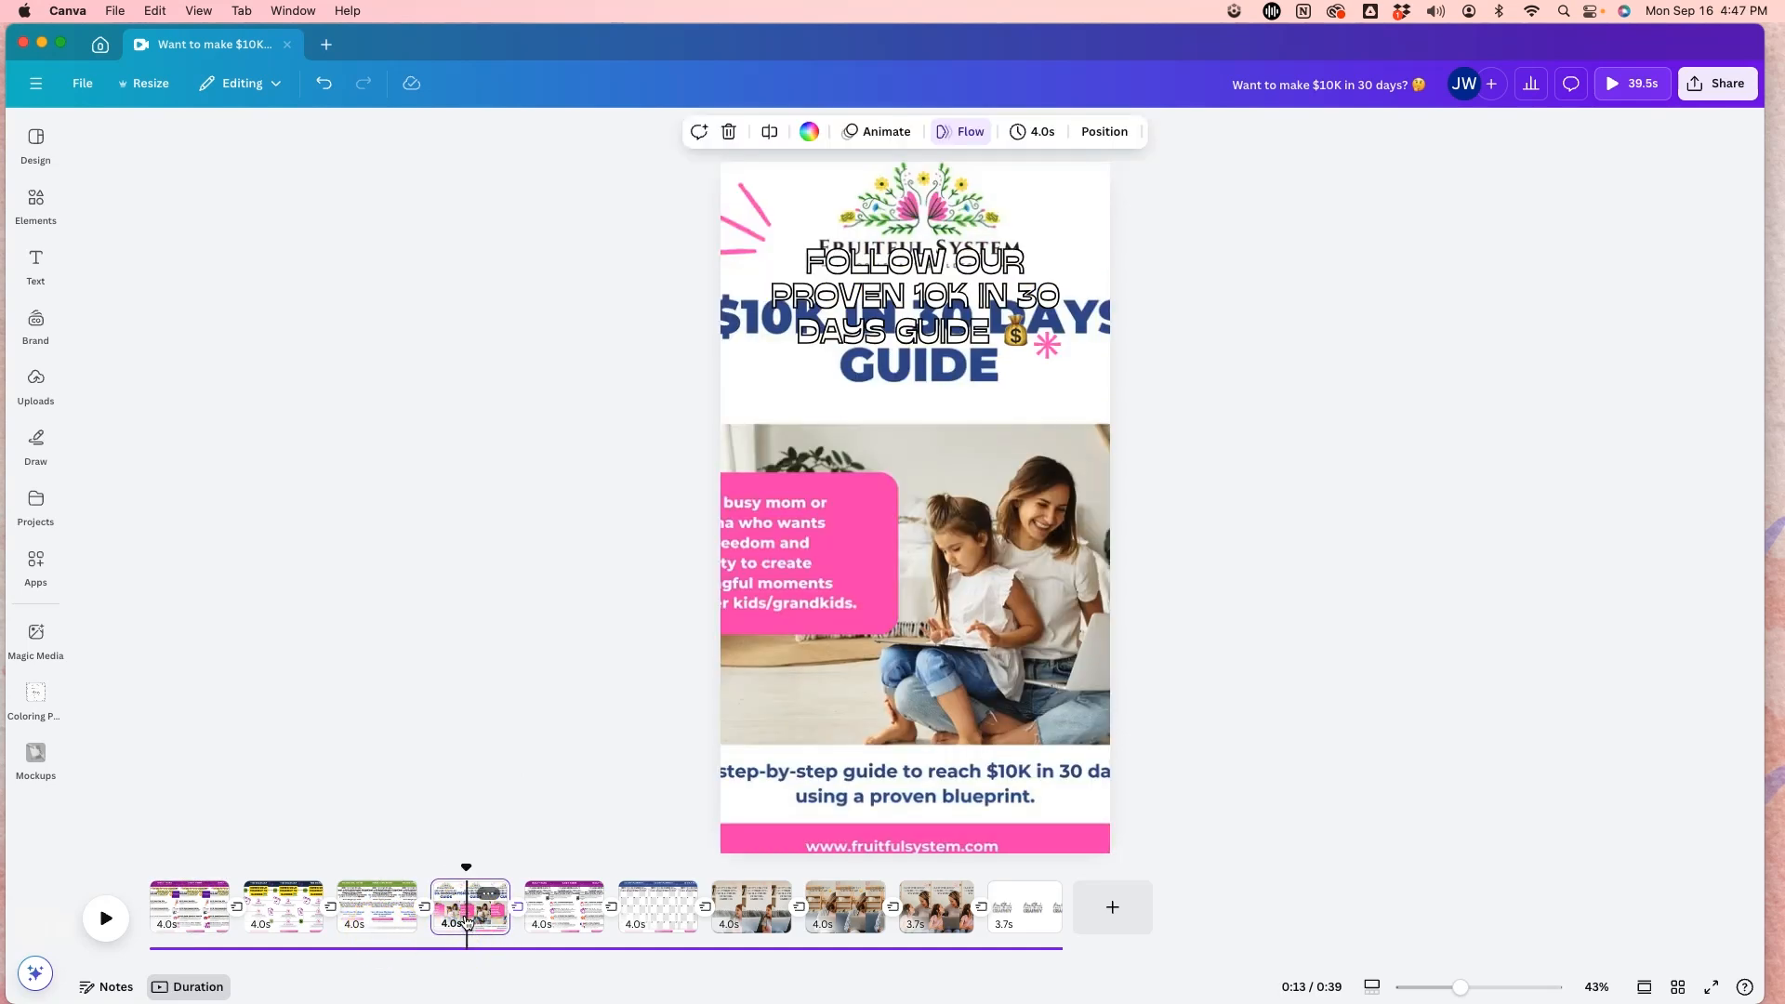
left_click_drag(468, 920, 315, 915)
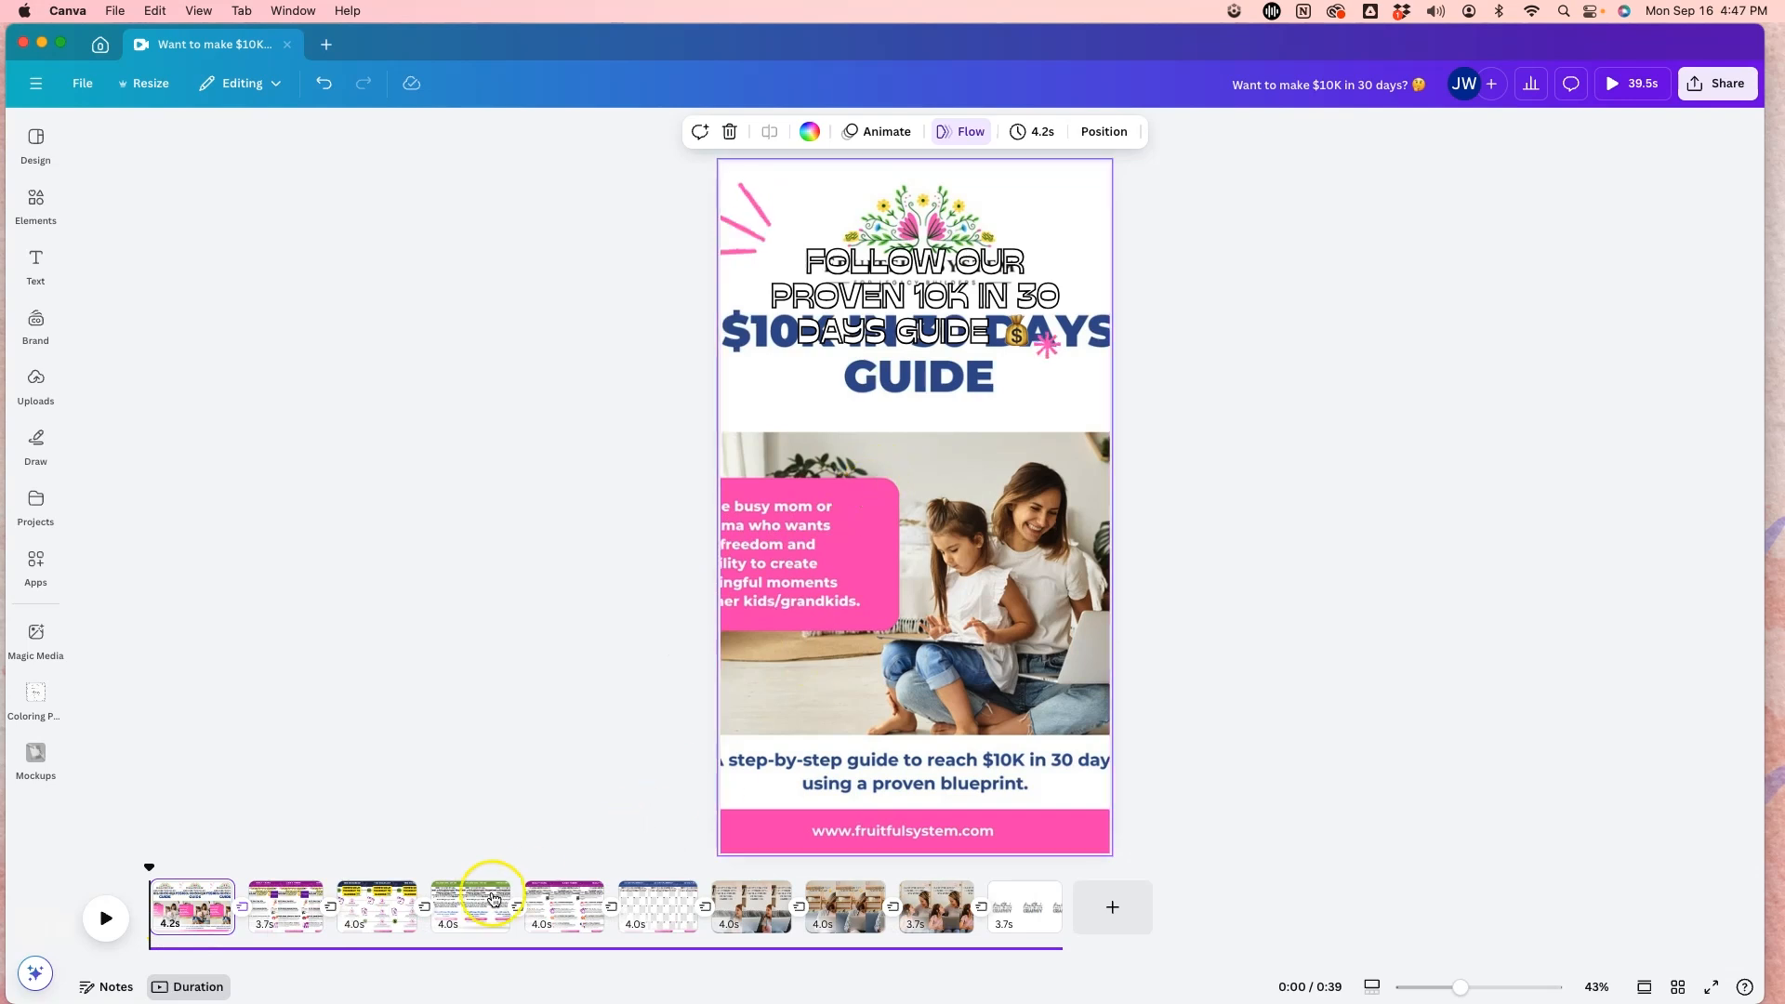
- Replace the Daily Tasks background with the uploaded mother-and-daughter laptop photo and shift its crop to frame the mother
left_click(289, 923)
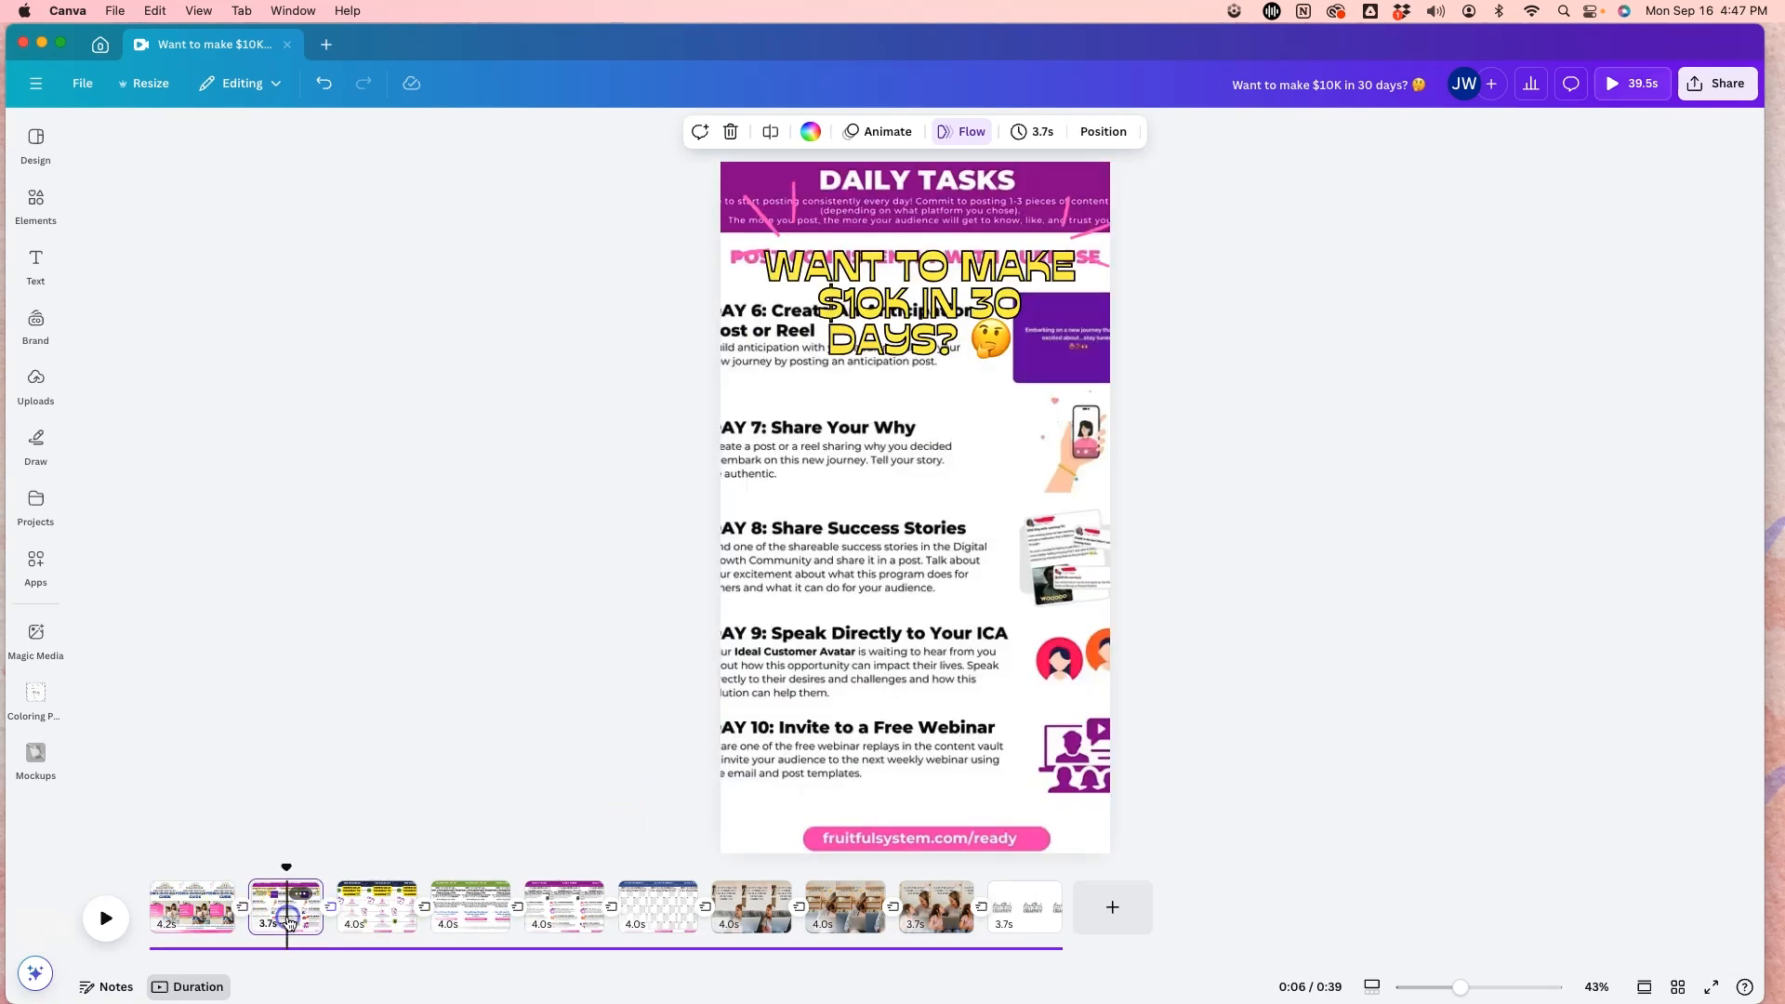
left_click(747, 429)
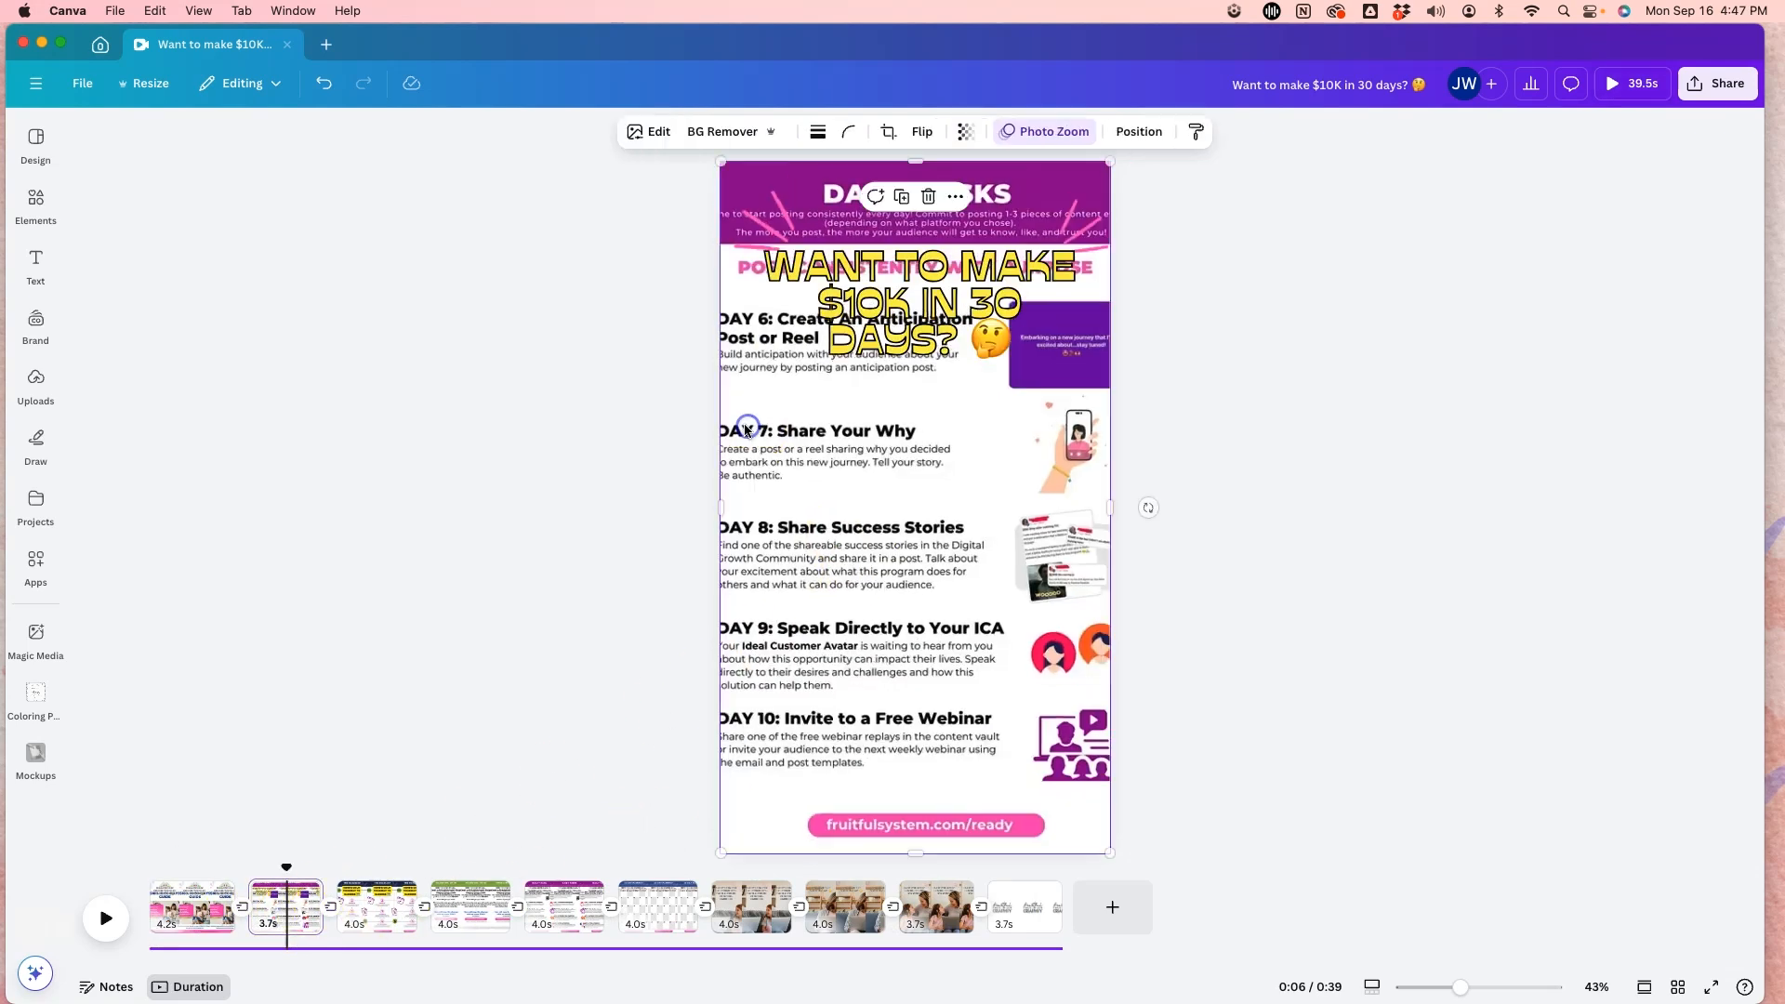
left_click(68, 404)
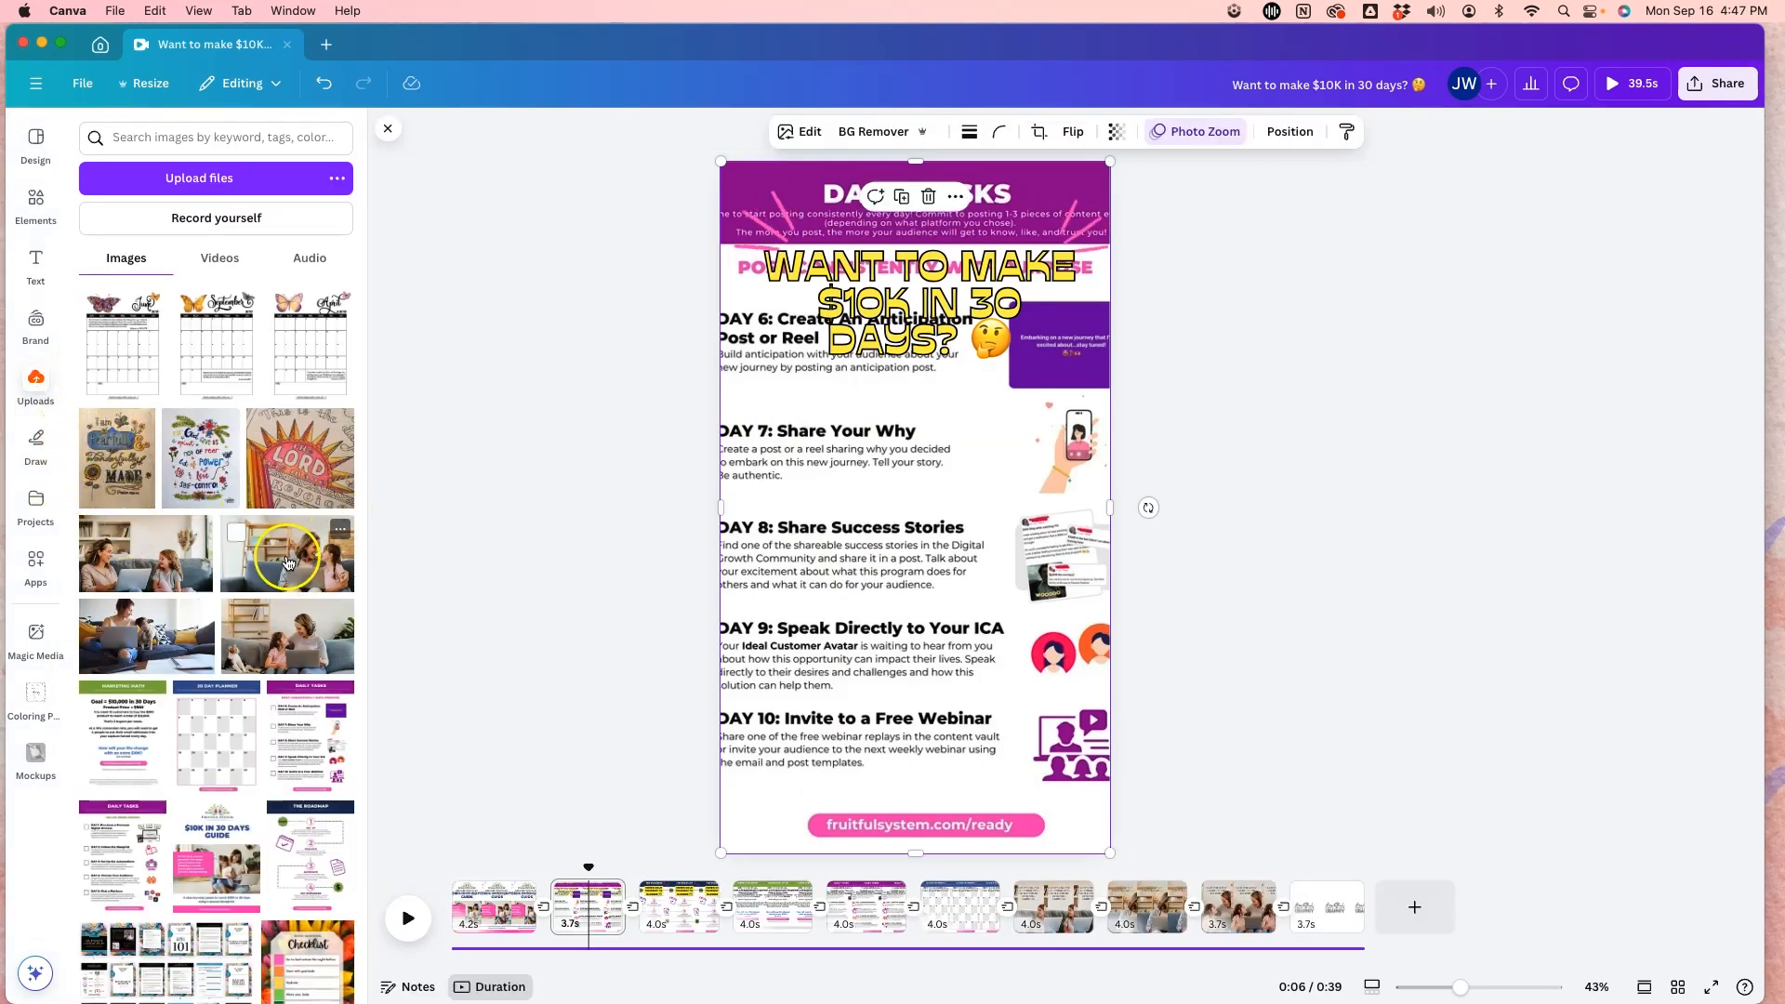
left_click_drag(153, 562, 744, 513)
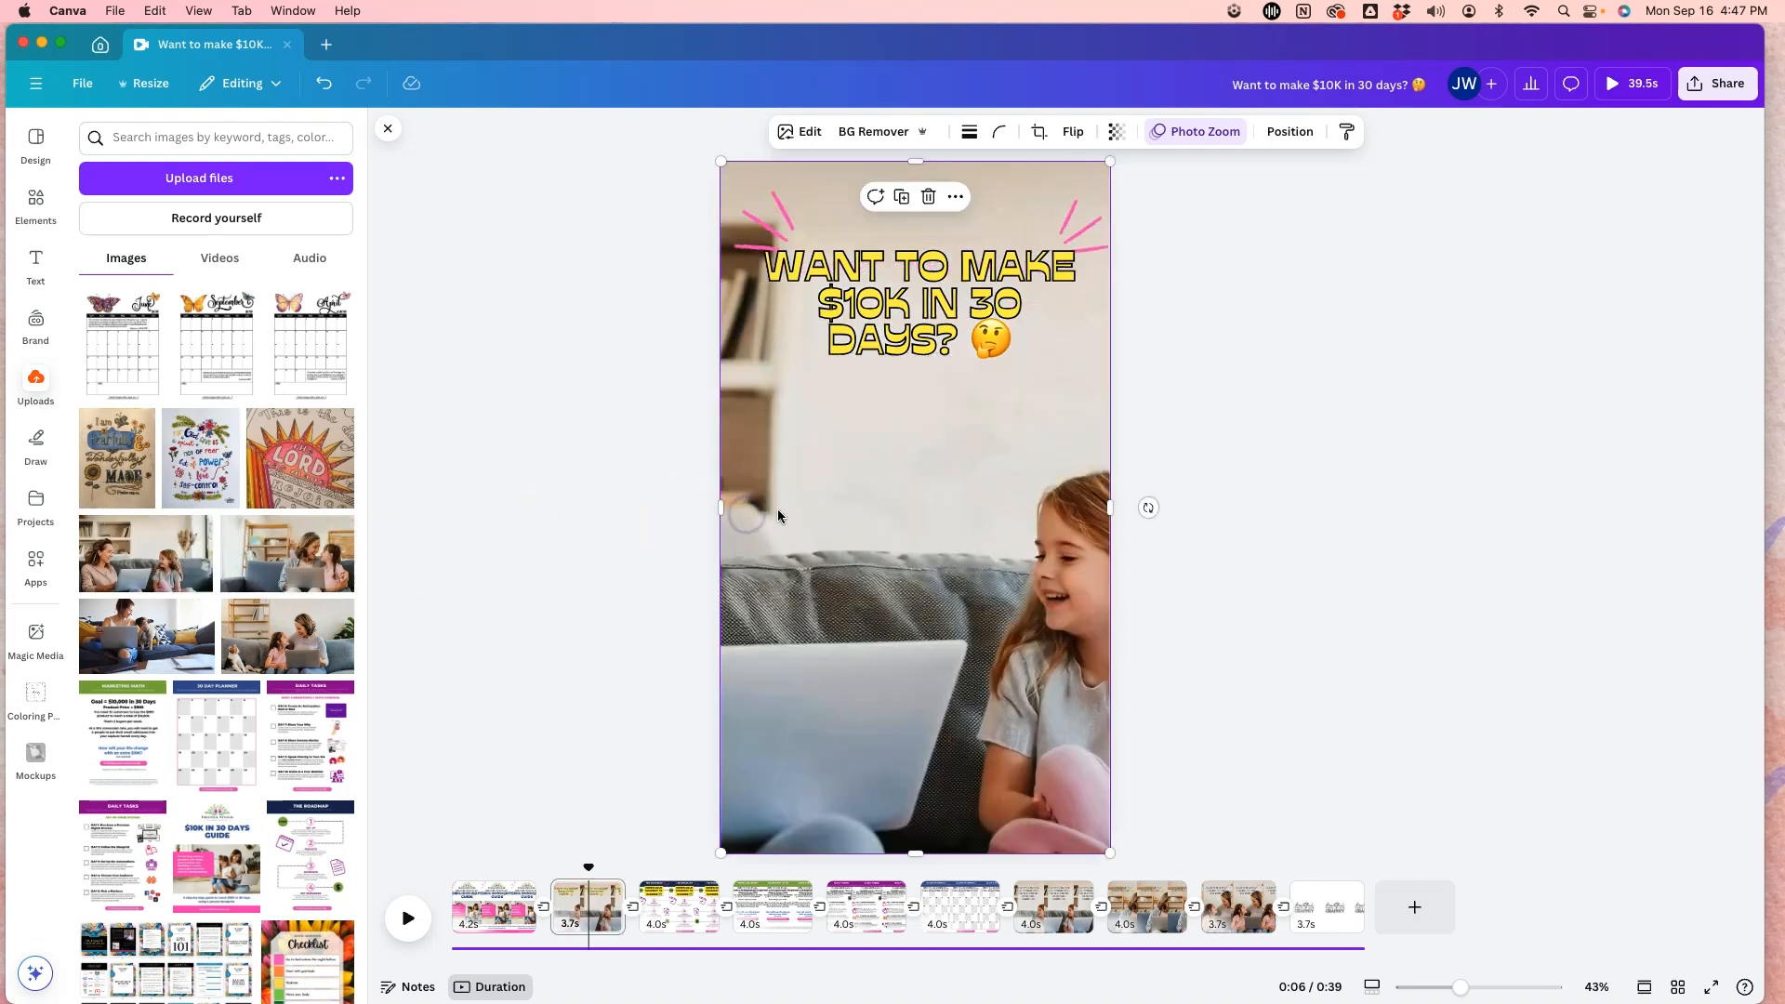
double_click(760, 477)
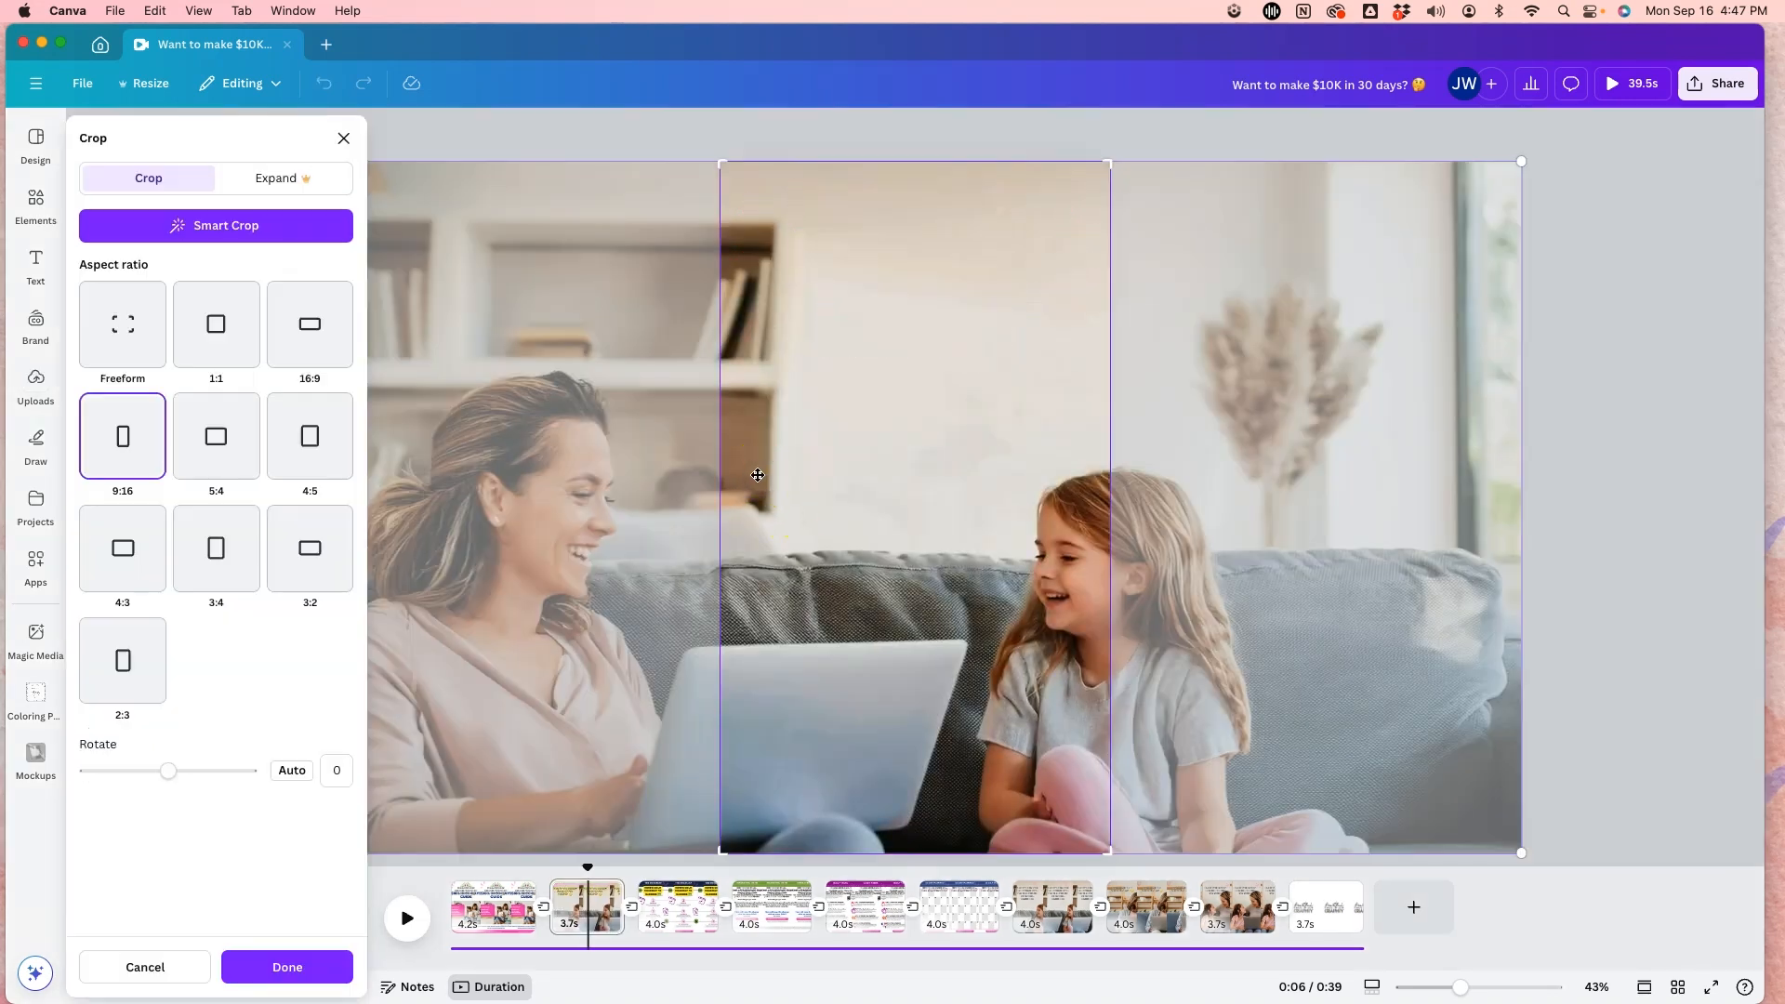
left_click_drag(785, 477, 1099, 471)
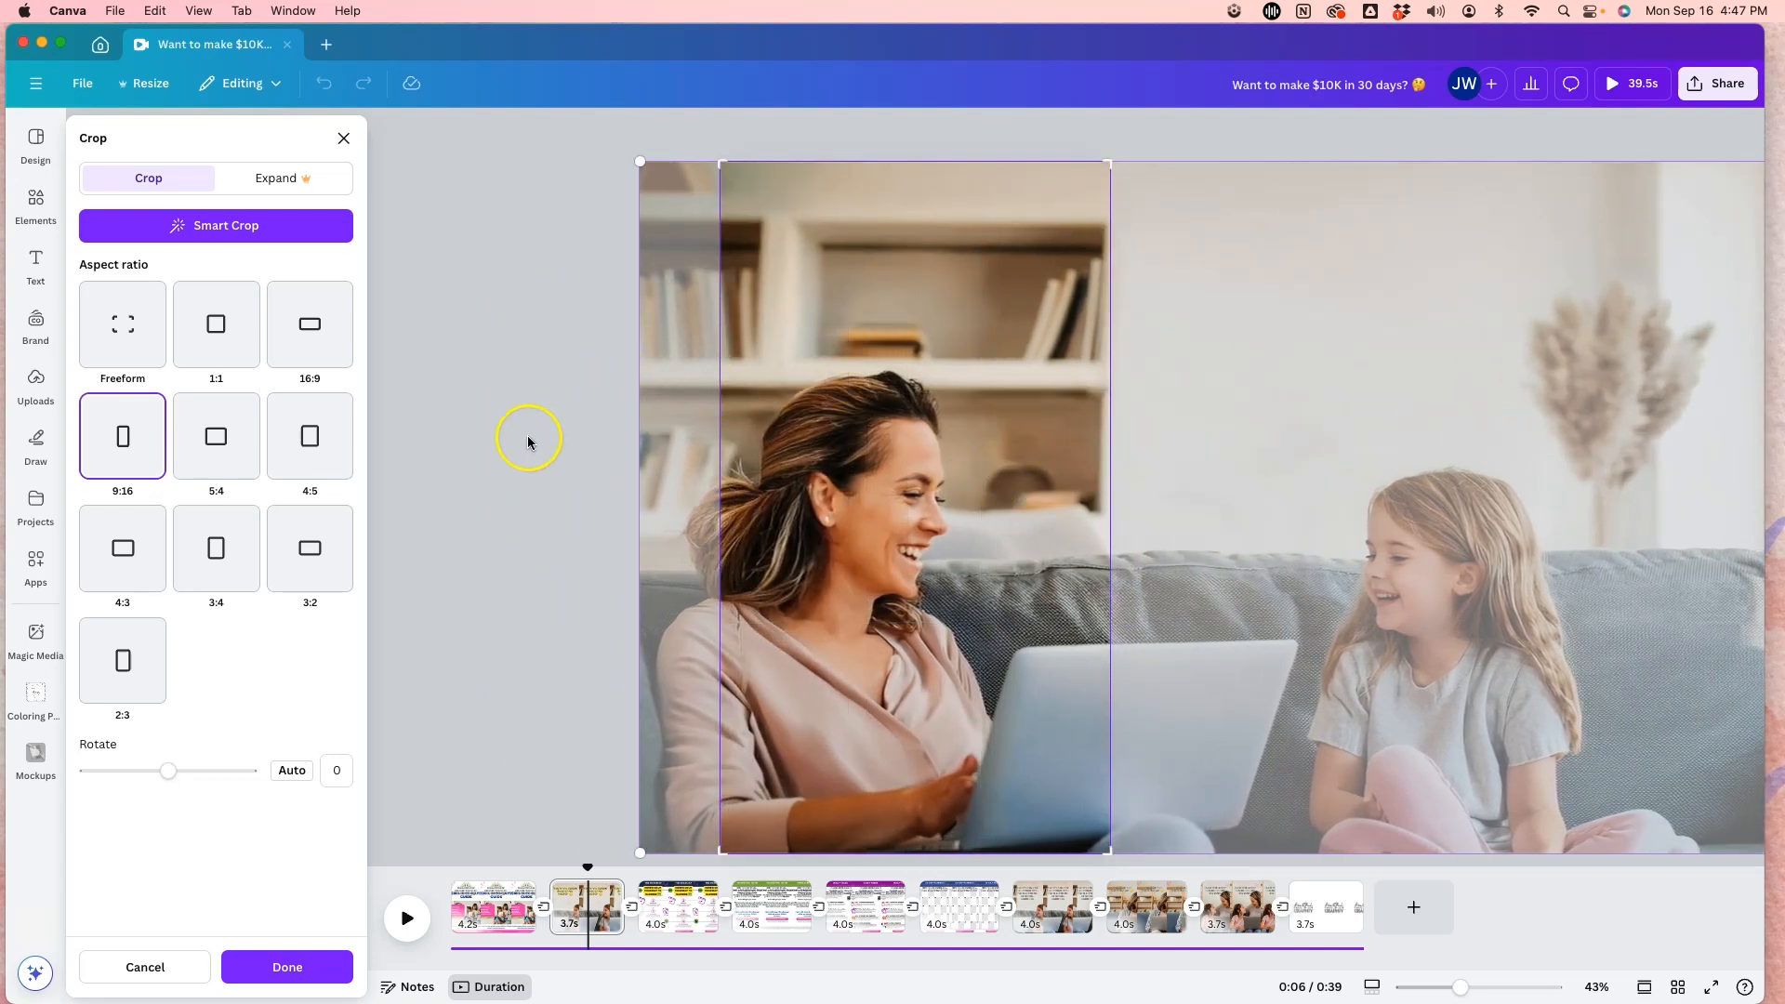
left_click(281, 966)
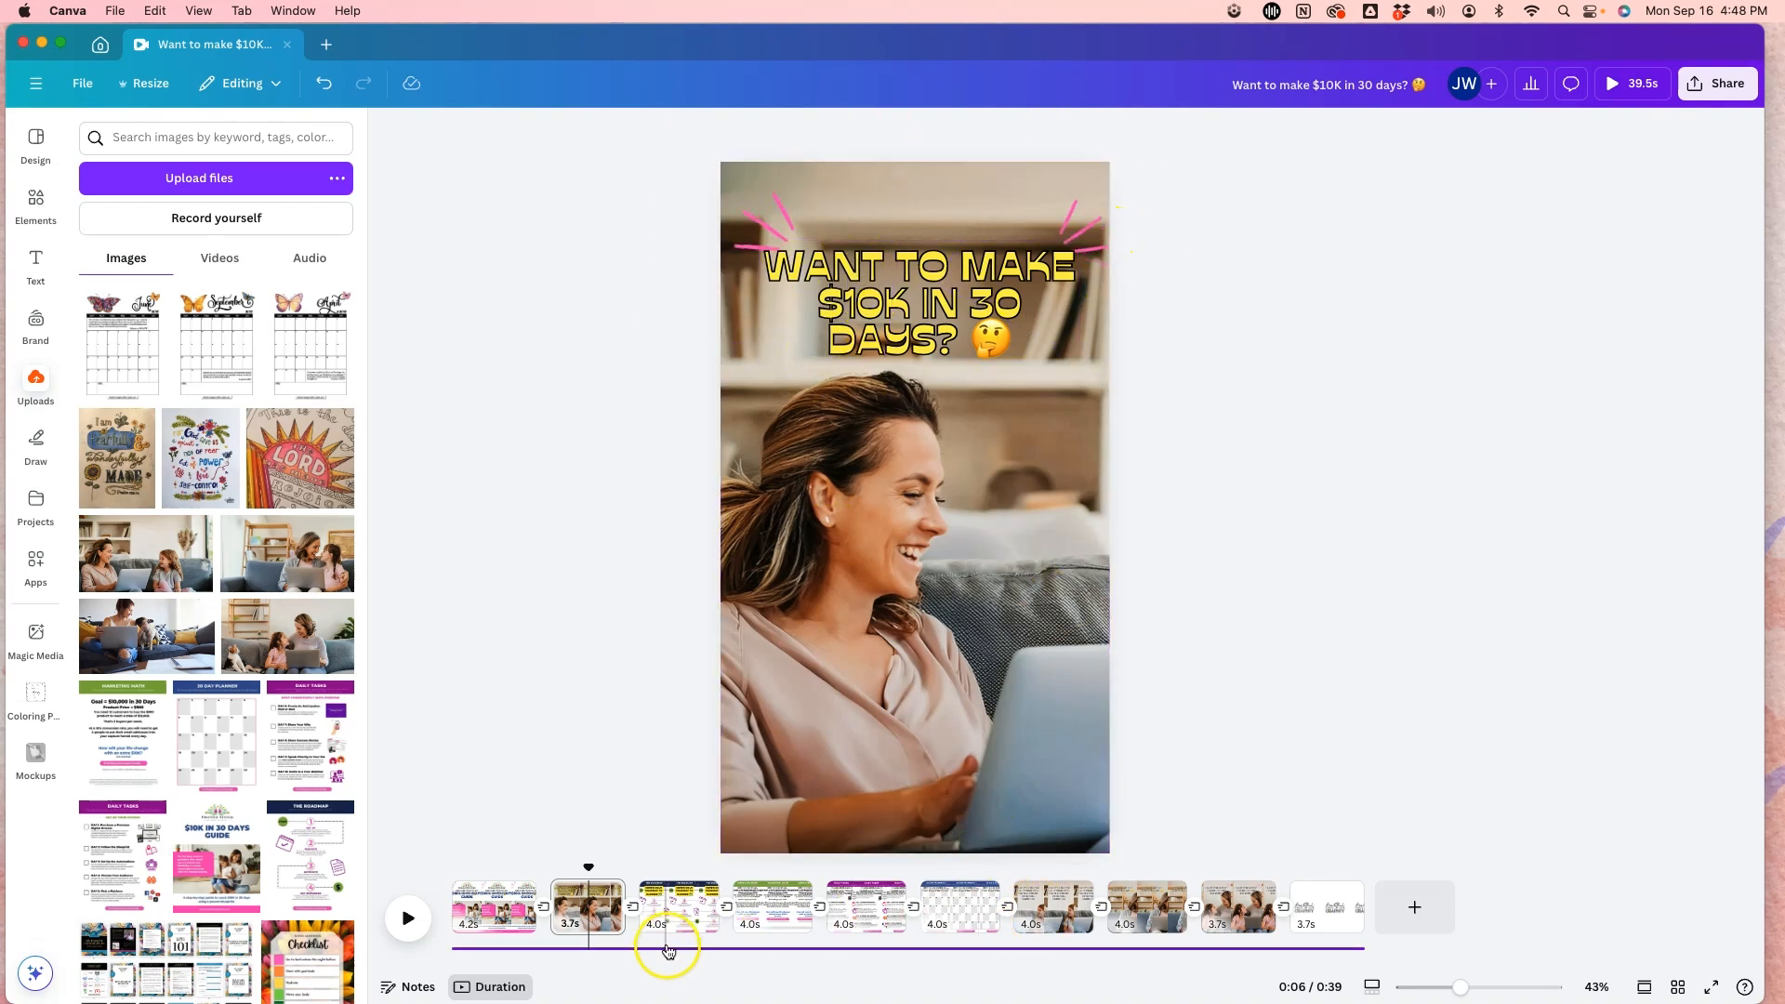
- Examine the audio track running beneath the video pages and browse the elements library as far as its Audio section
left_click(676, 935)
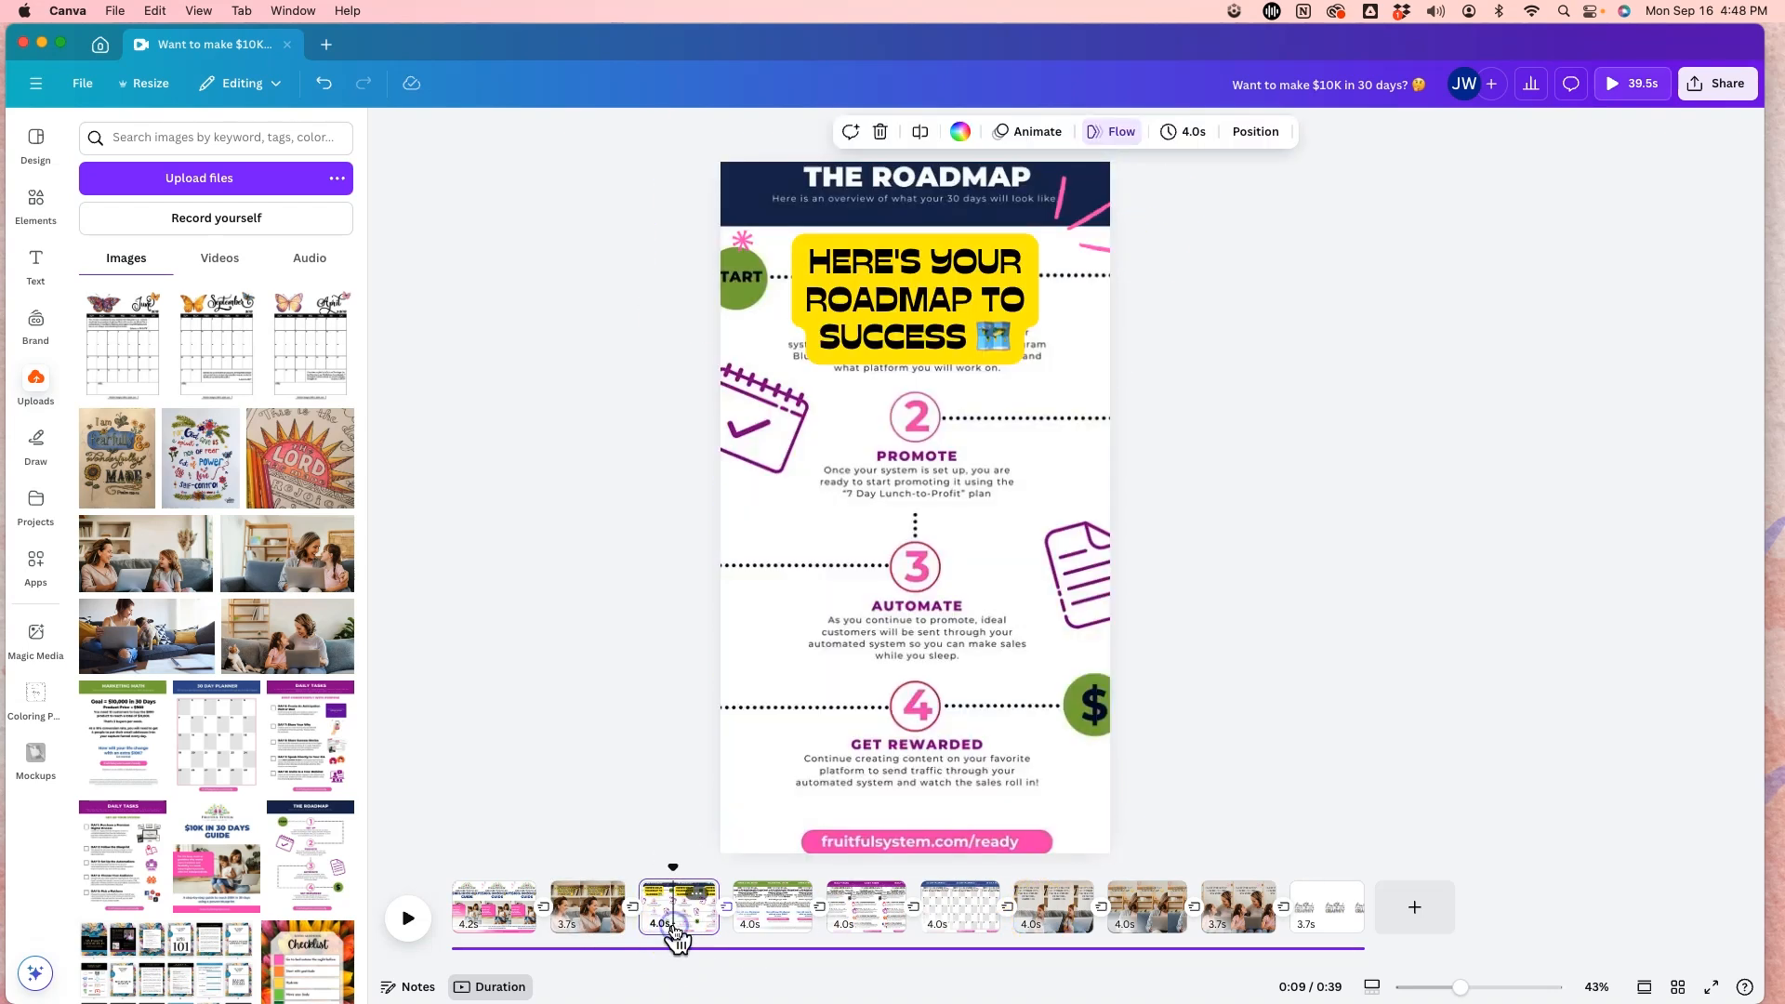
left_click(765, 916)
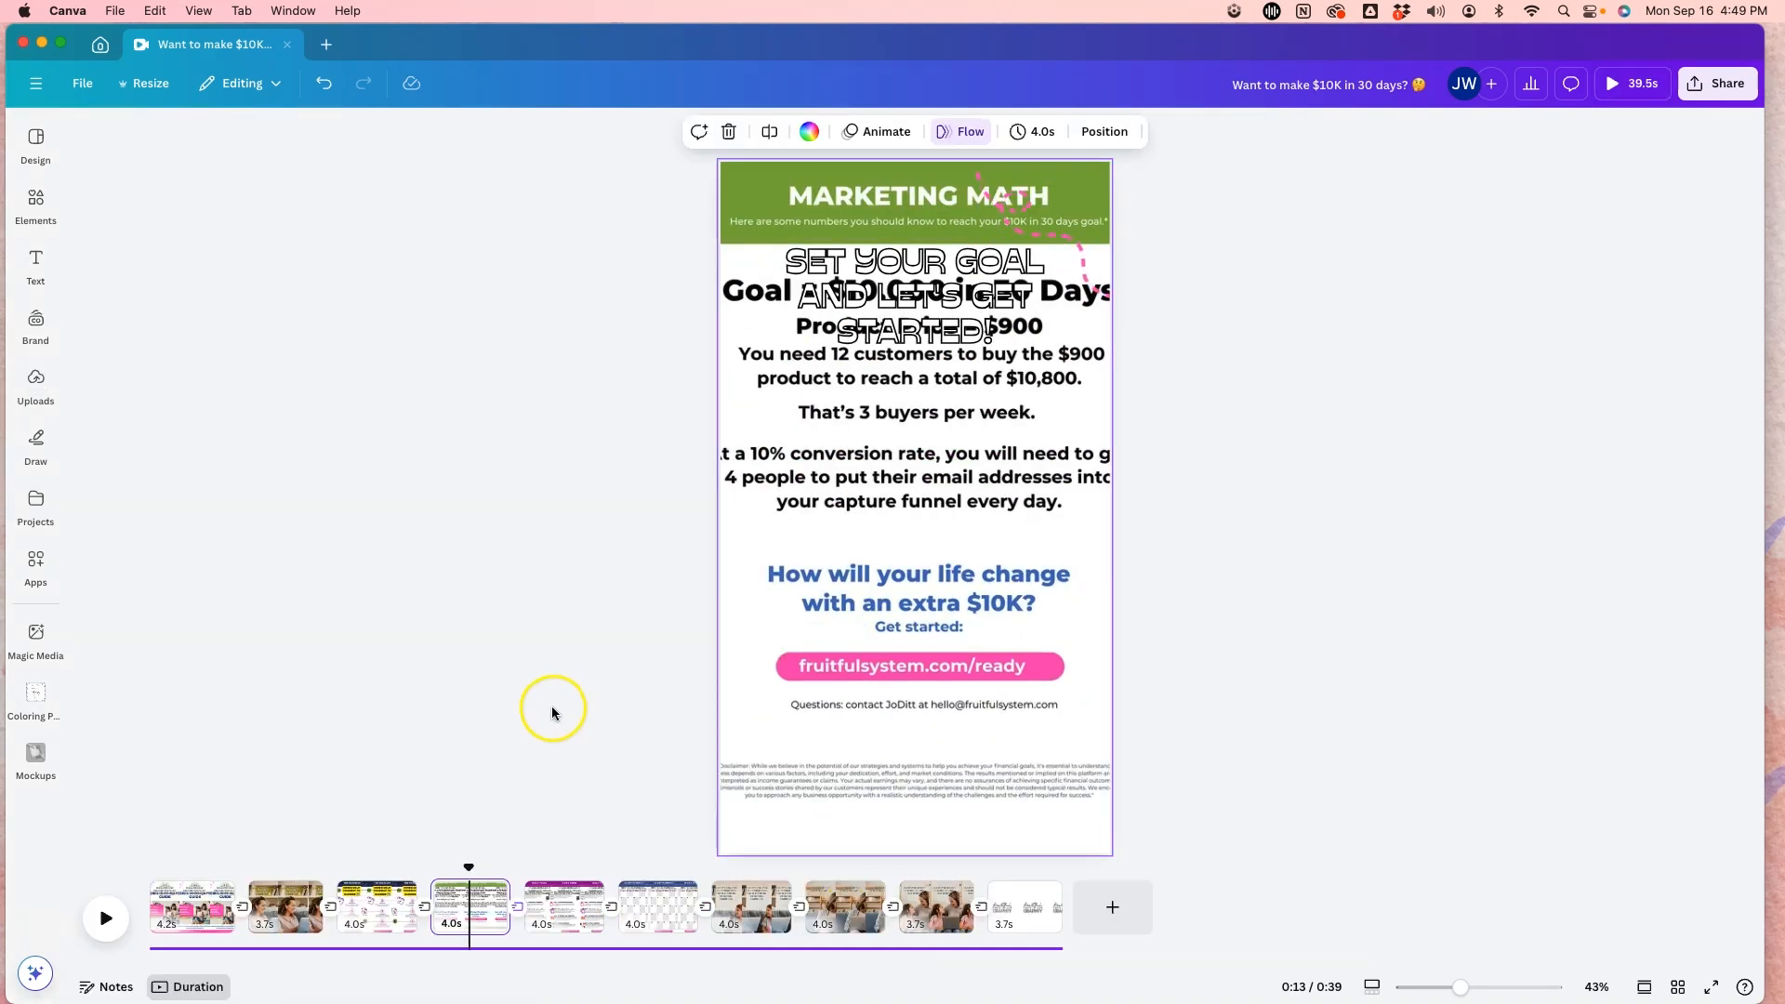
left_click(318, 949)
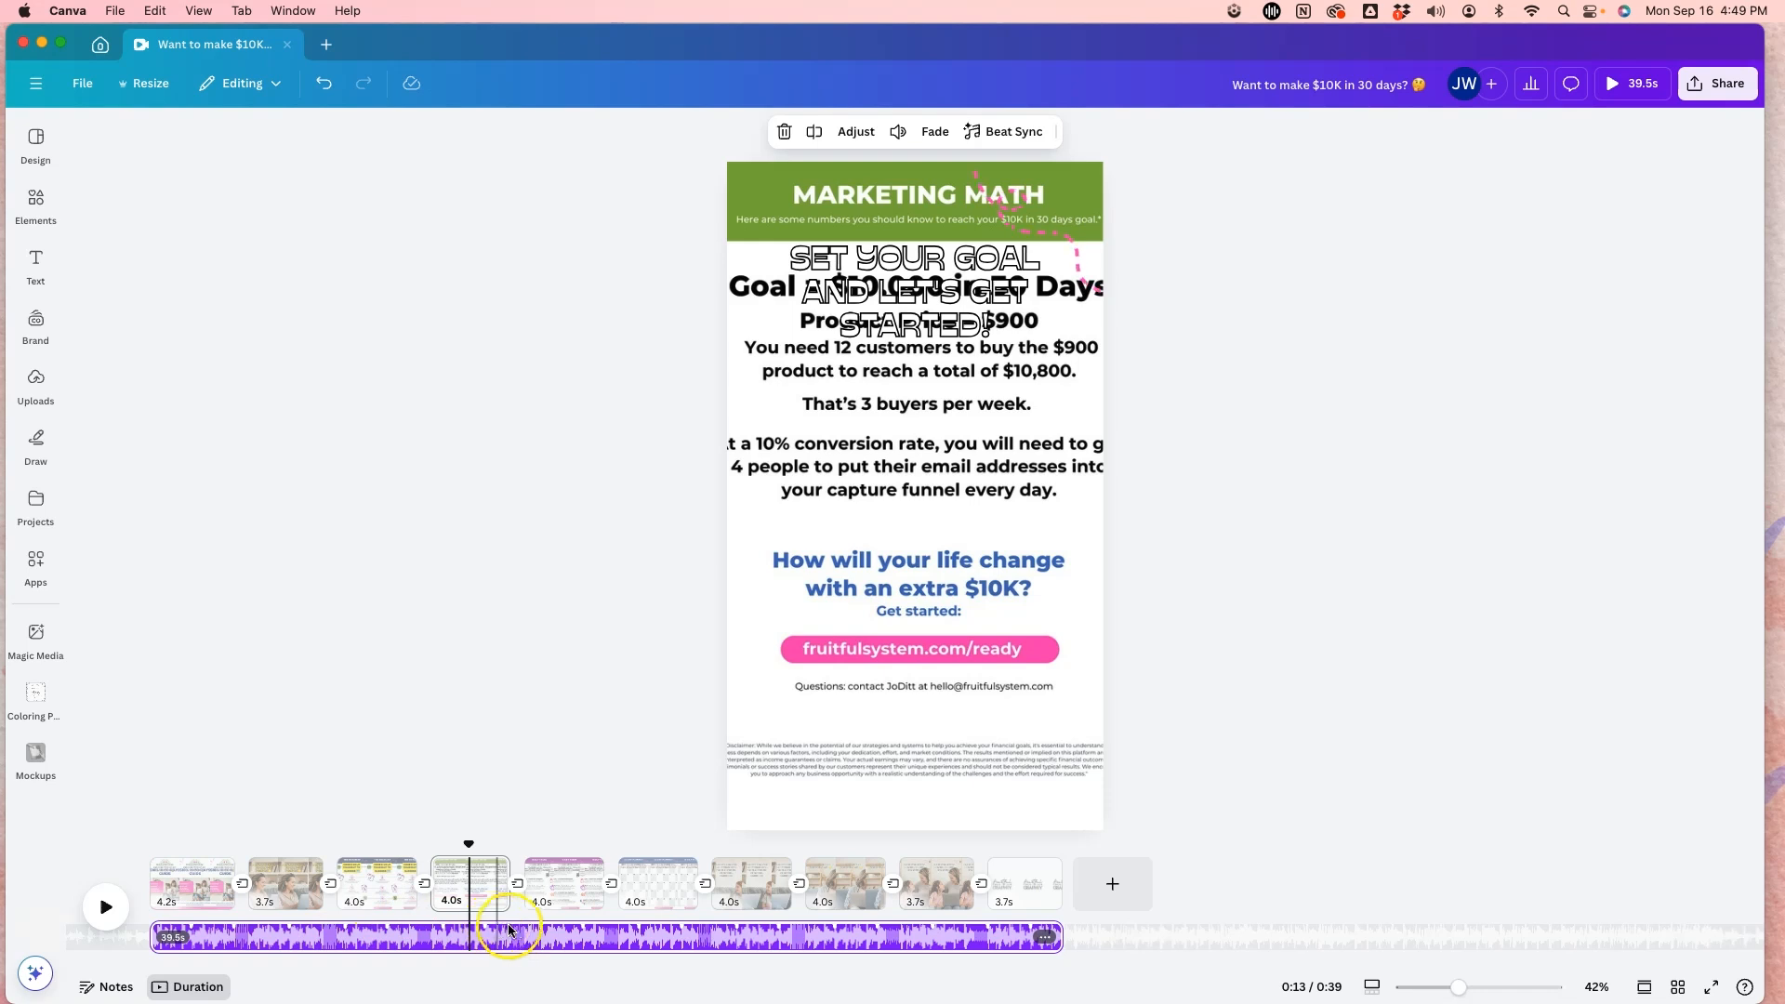
scroll(509, 929, "right", 2)
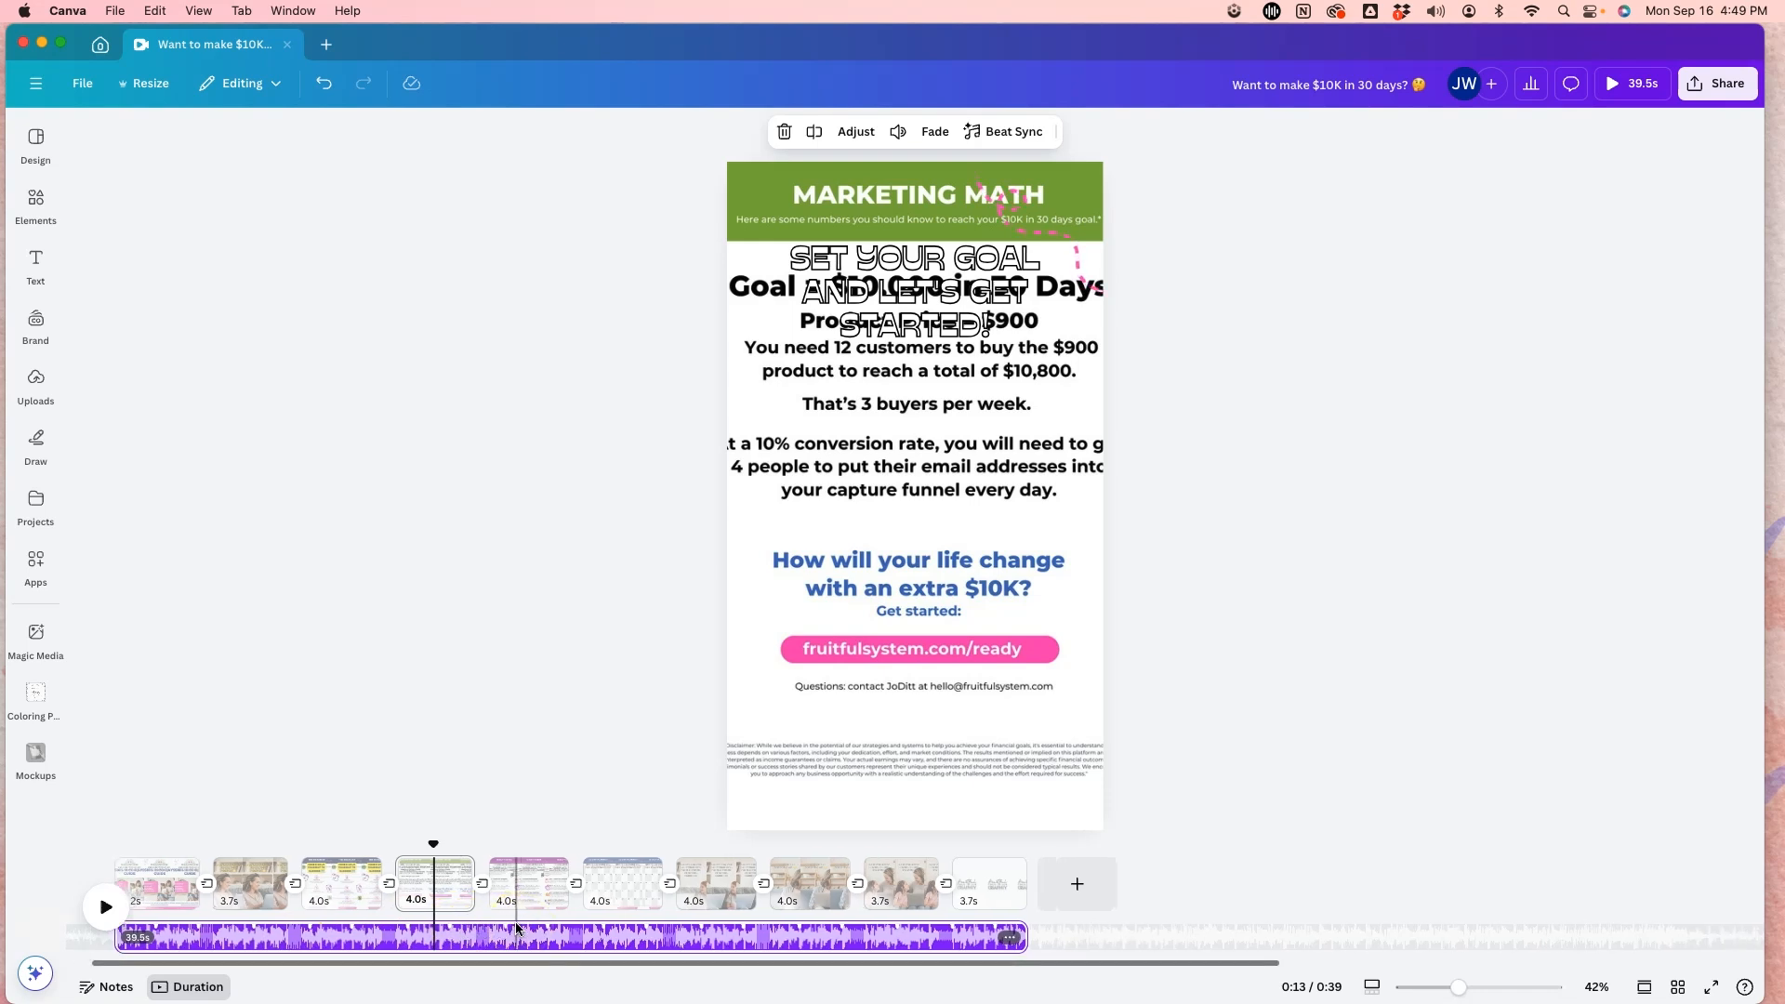
scroll(516, 934, "left", 2)
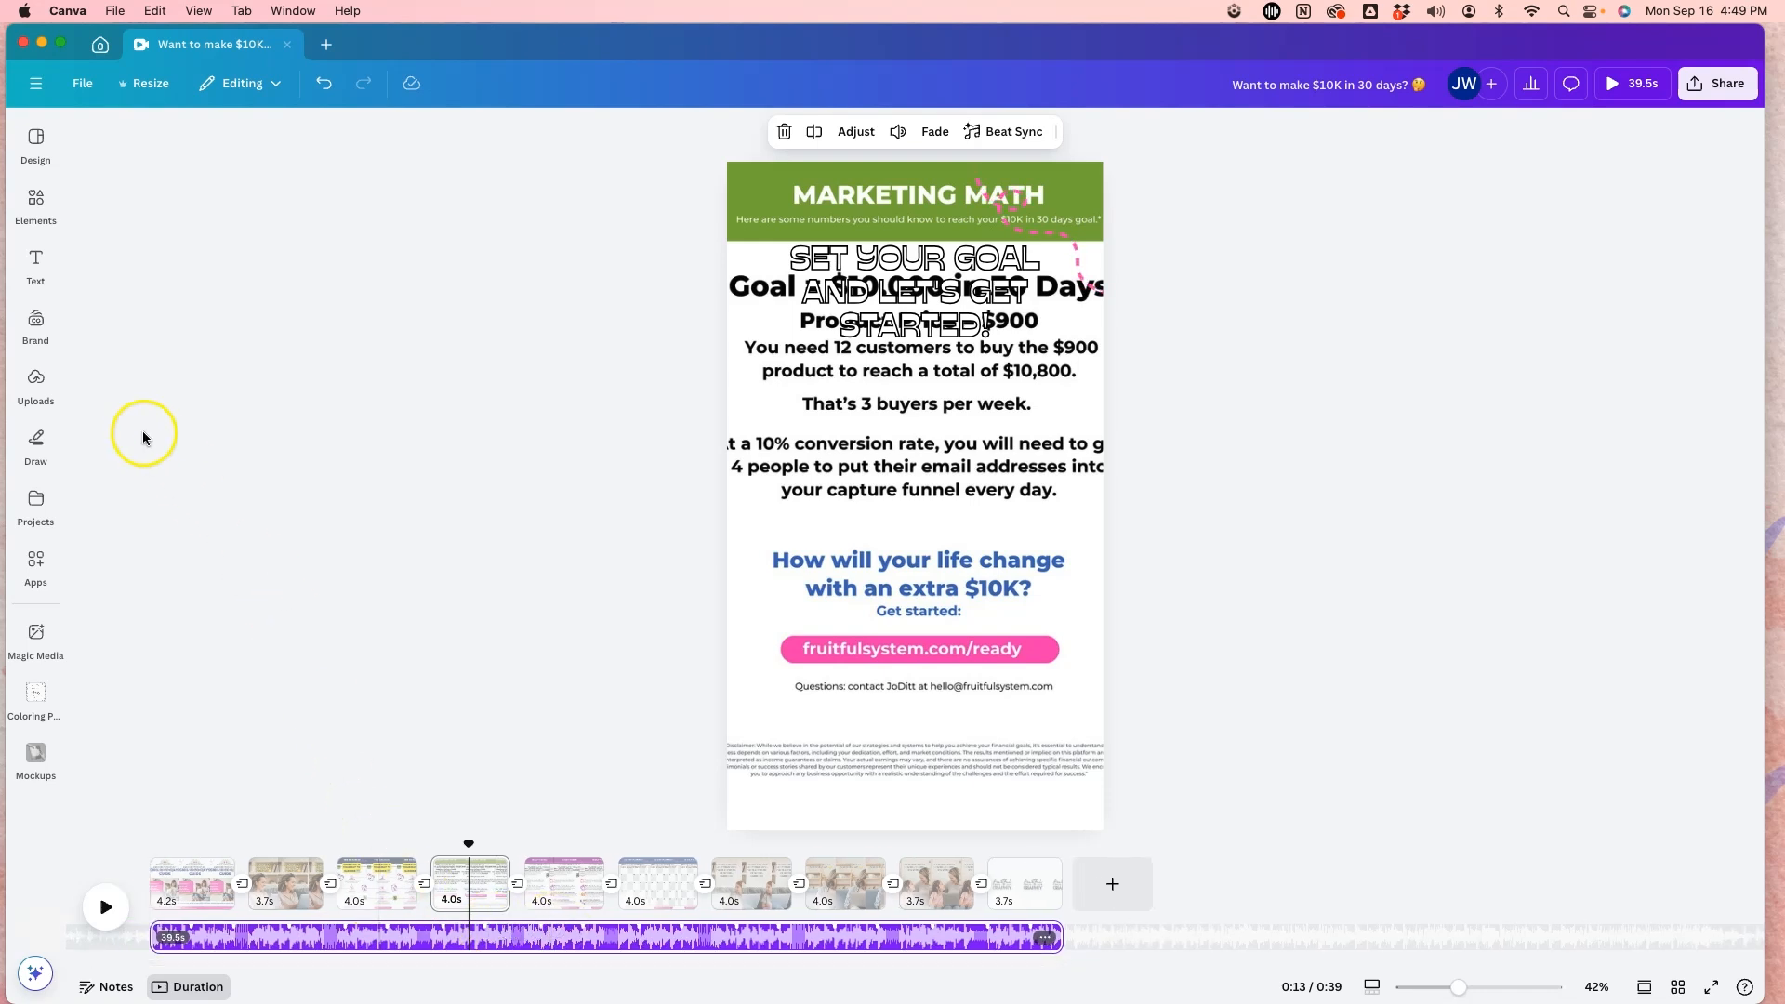
left_click(35, 202)
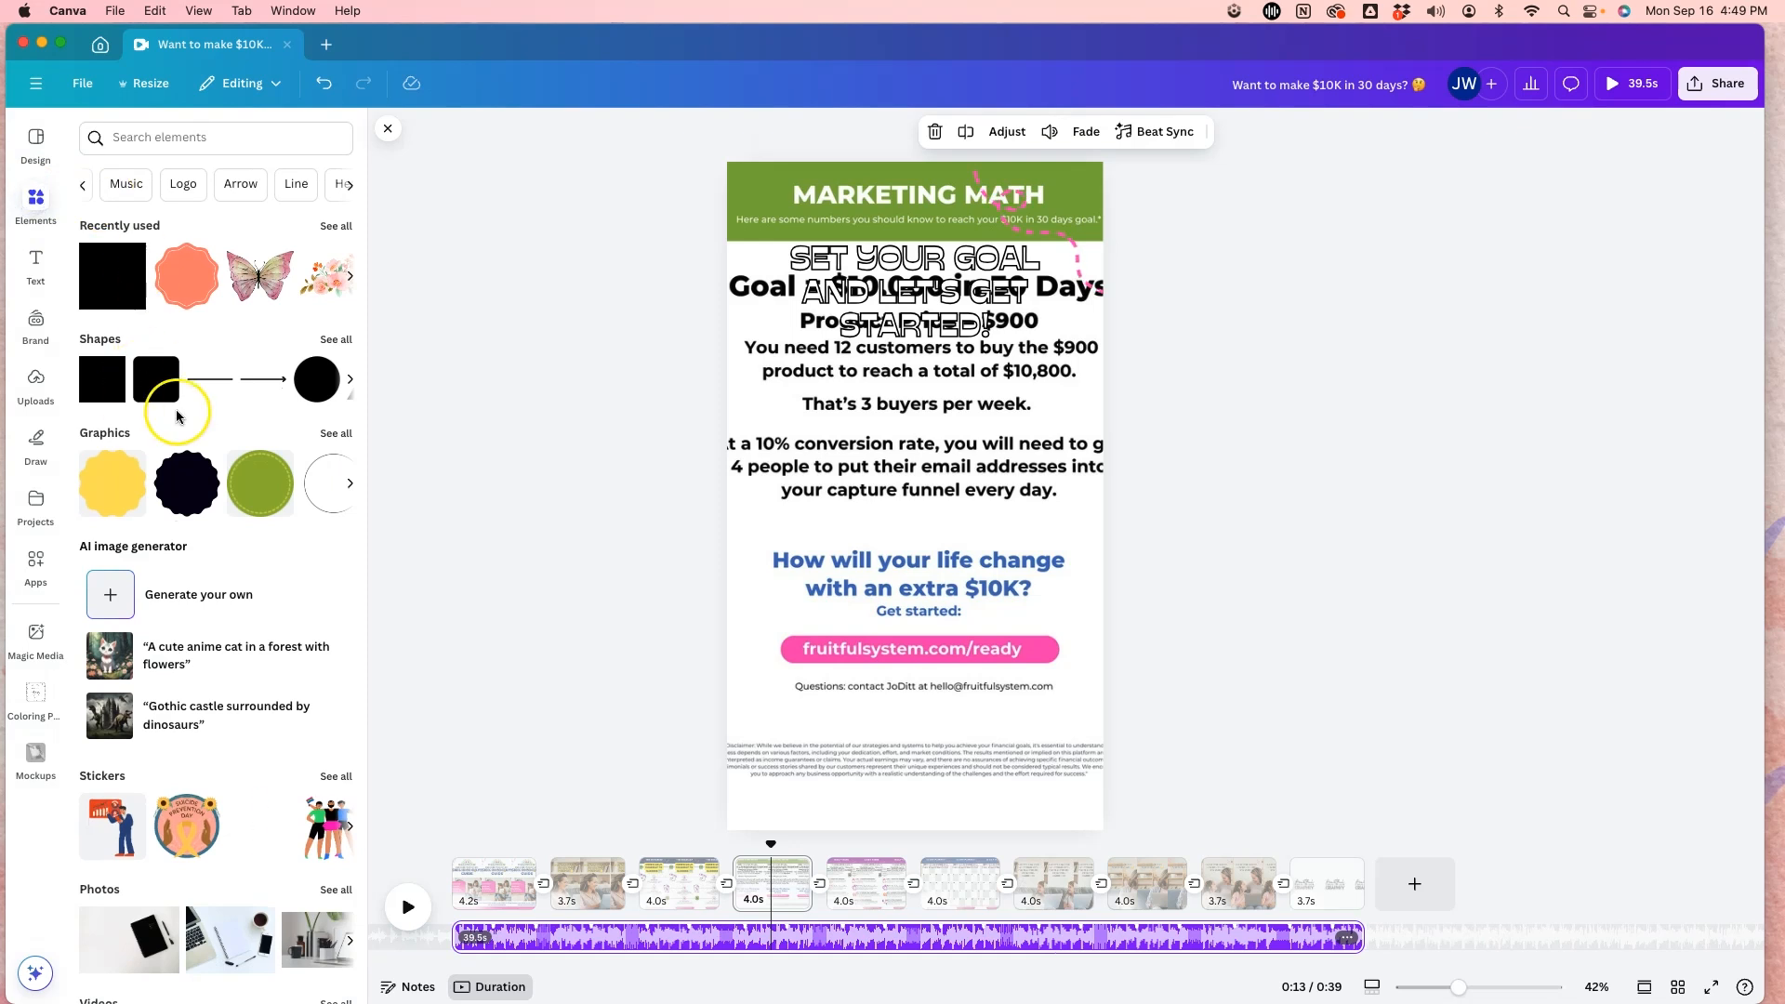
scroll(177, 416, "down", 6)
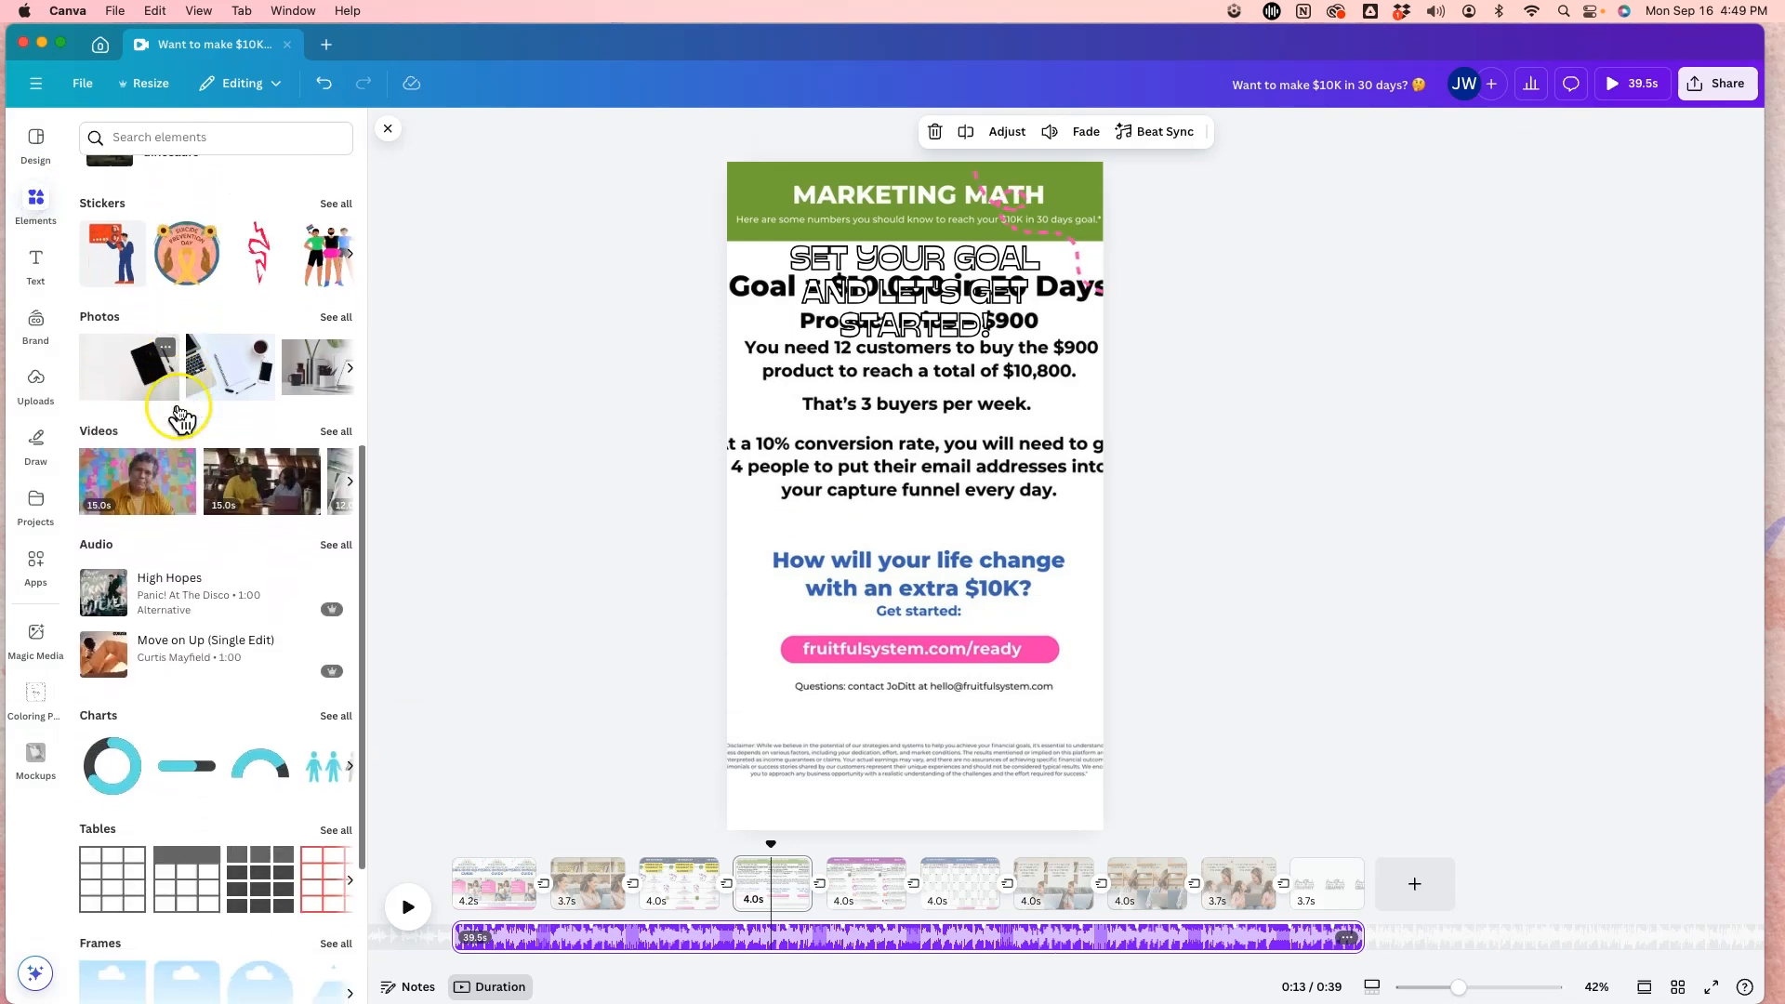
scroll(180, 418, "down", 2)
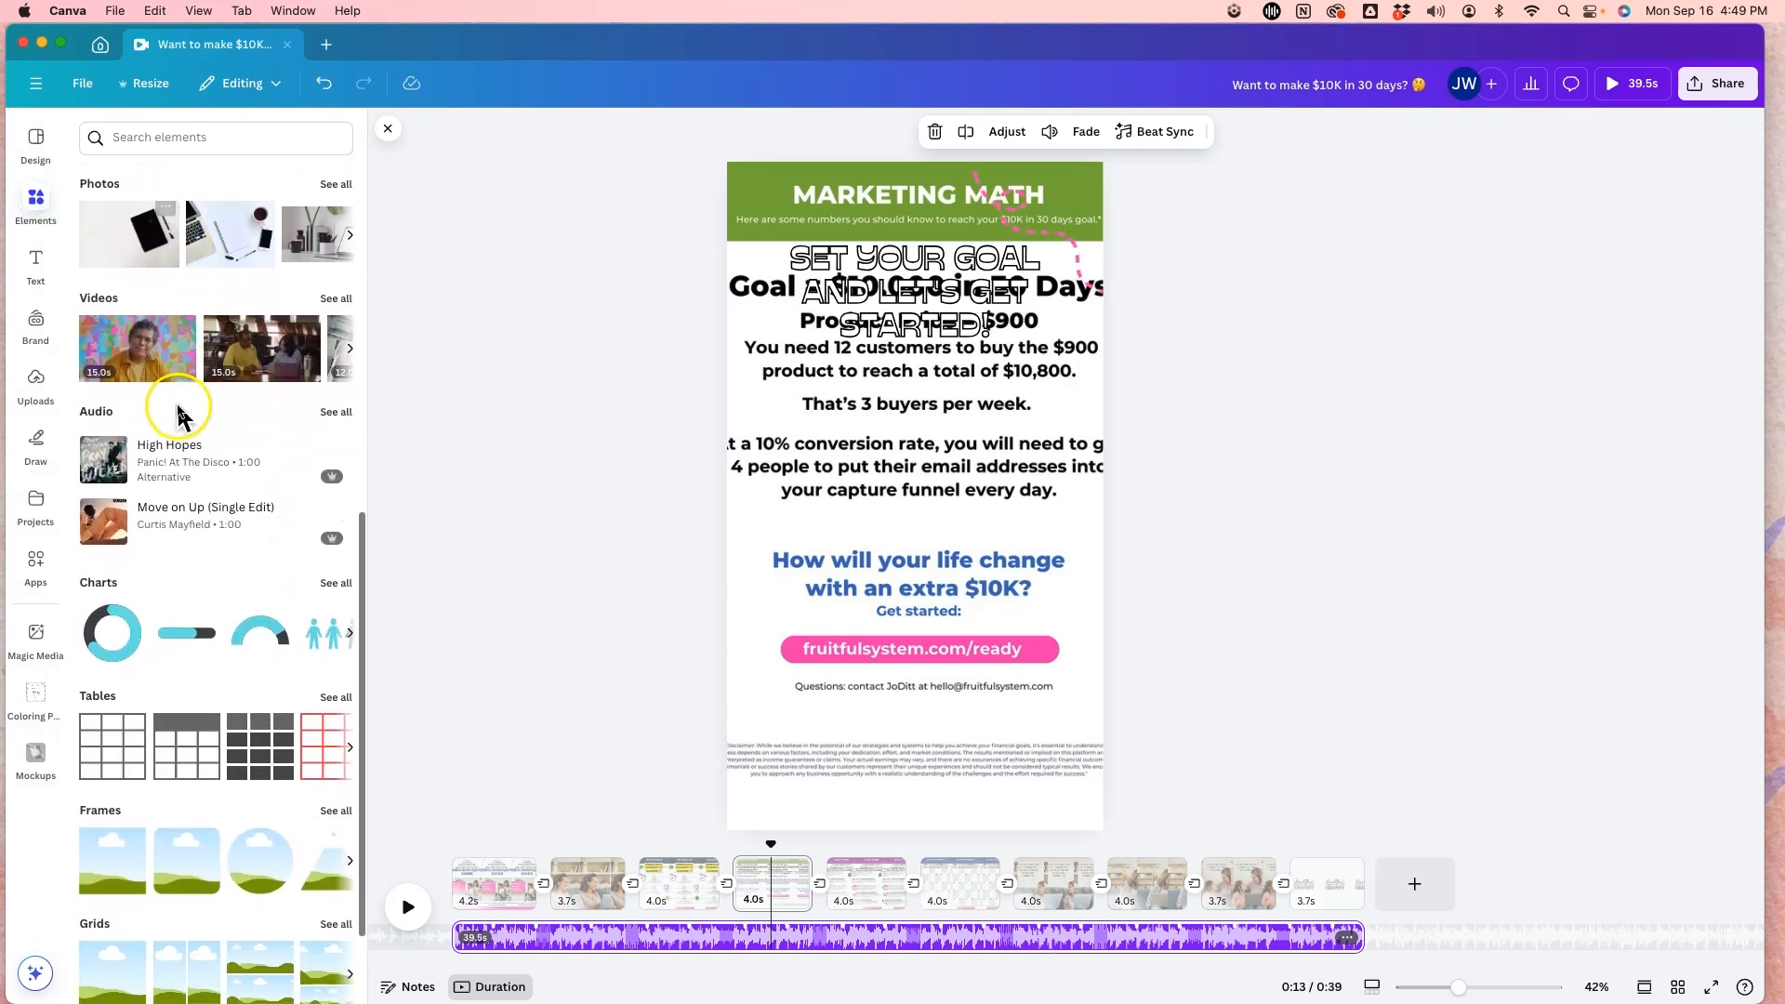
- Browse the full audio library through its music categories, such as Popular music, Happy, Pop, Ambient and Trap
left_click(337, 414)
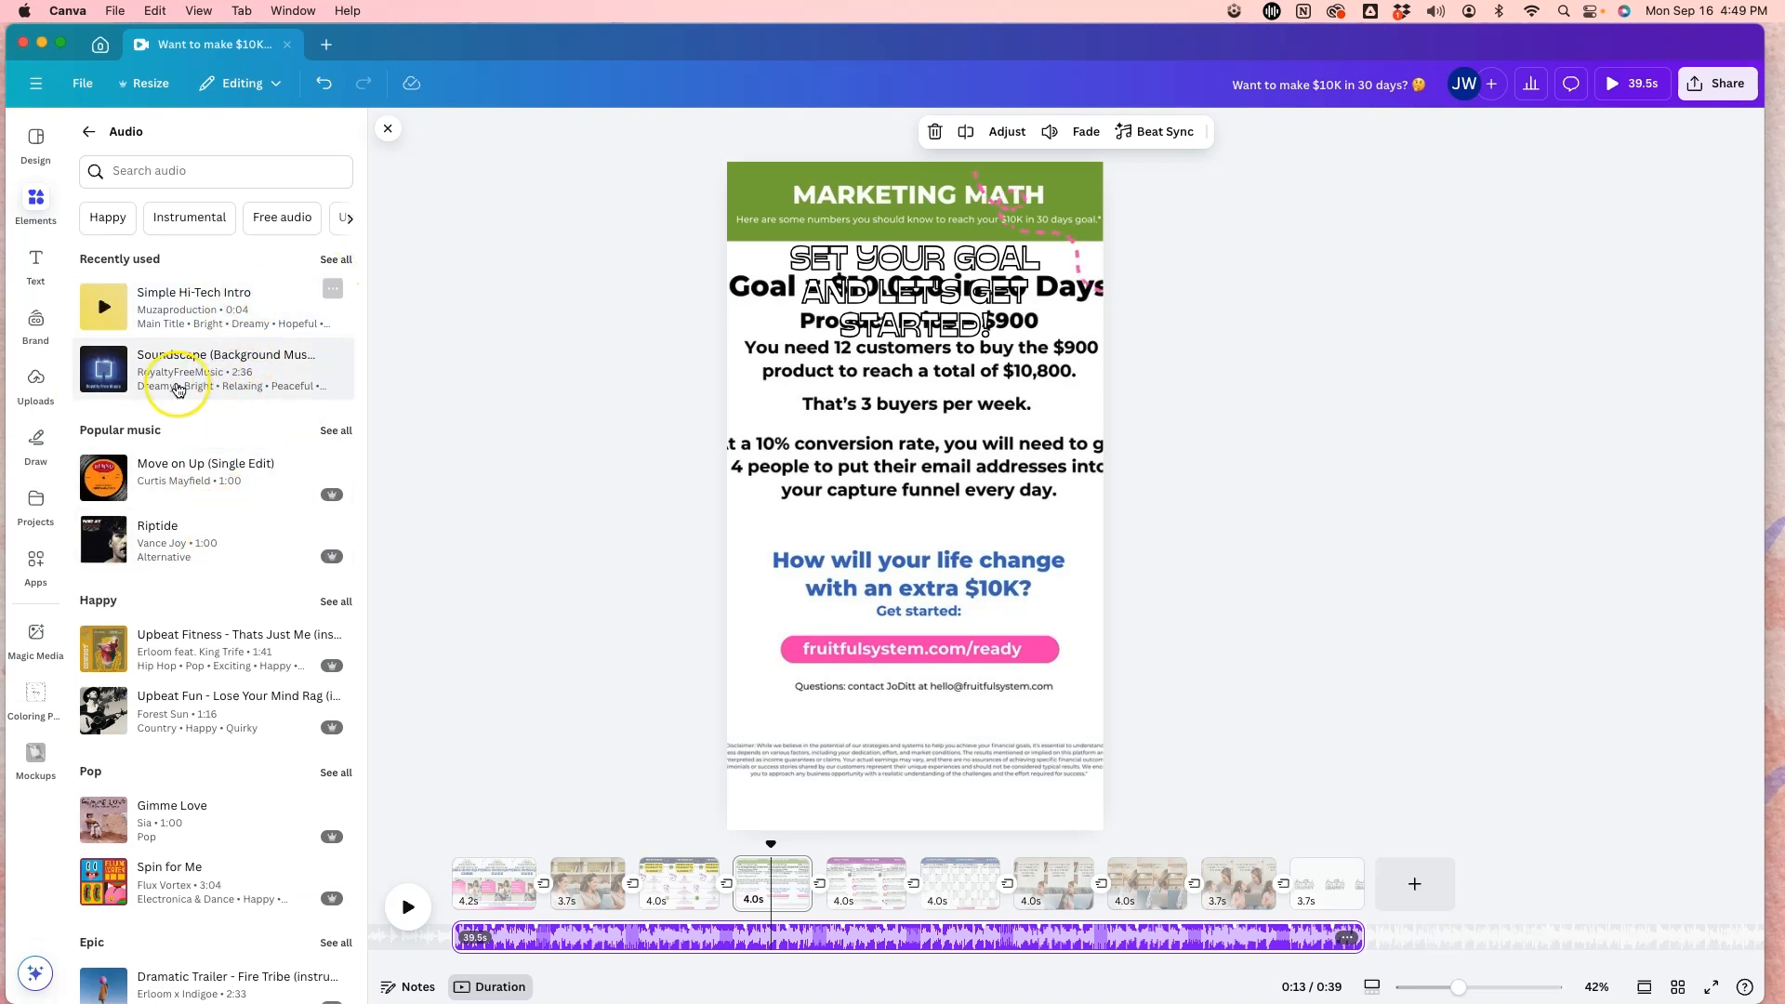
scroll(174, 391, "down", 3)
scroll(175, 390, "down", 15)
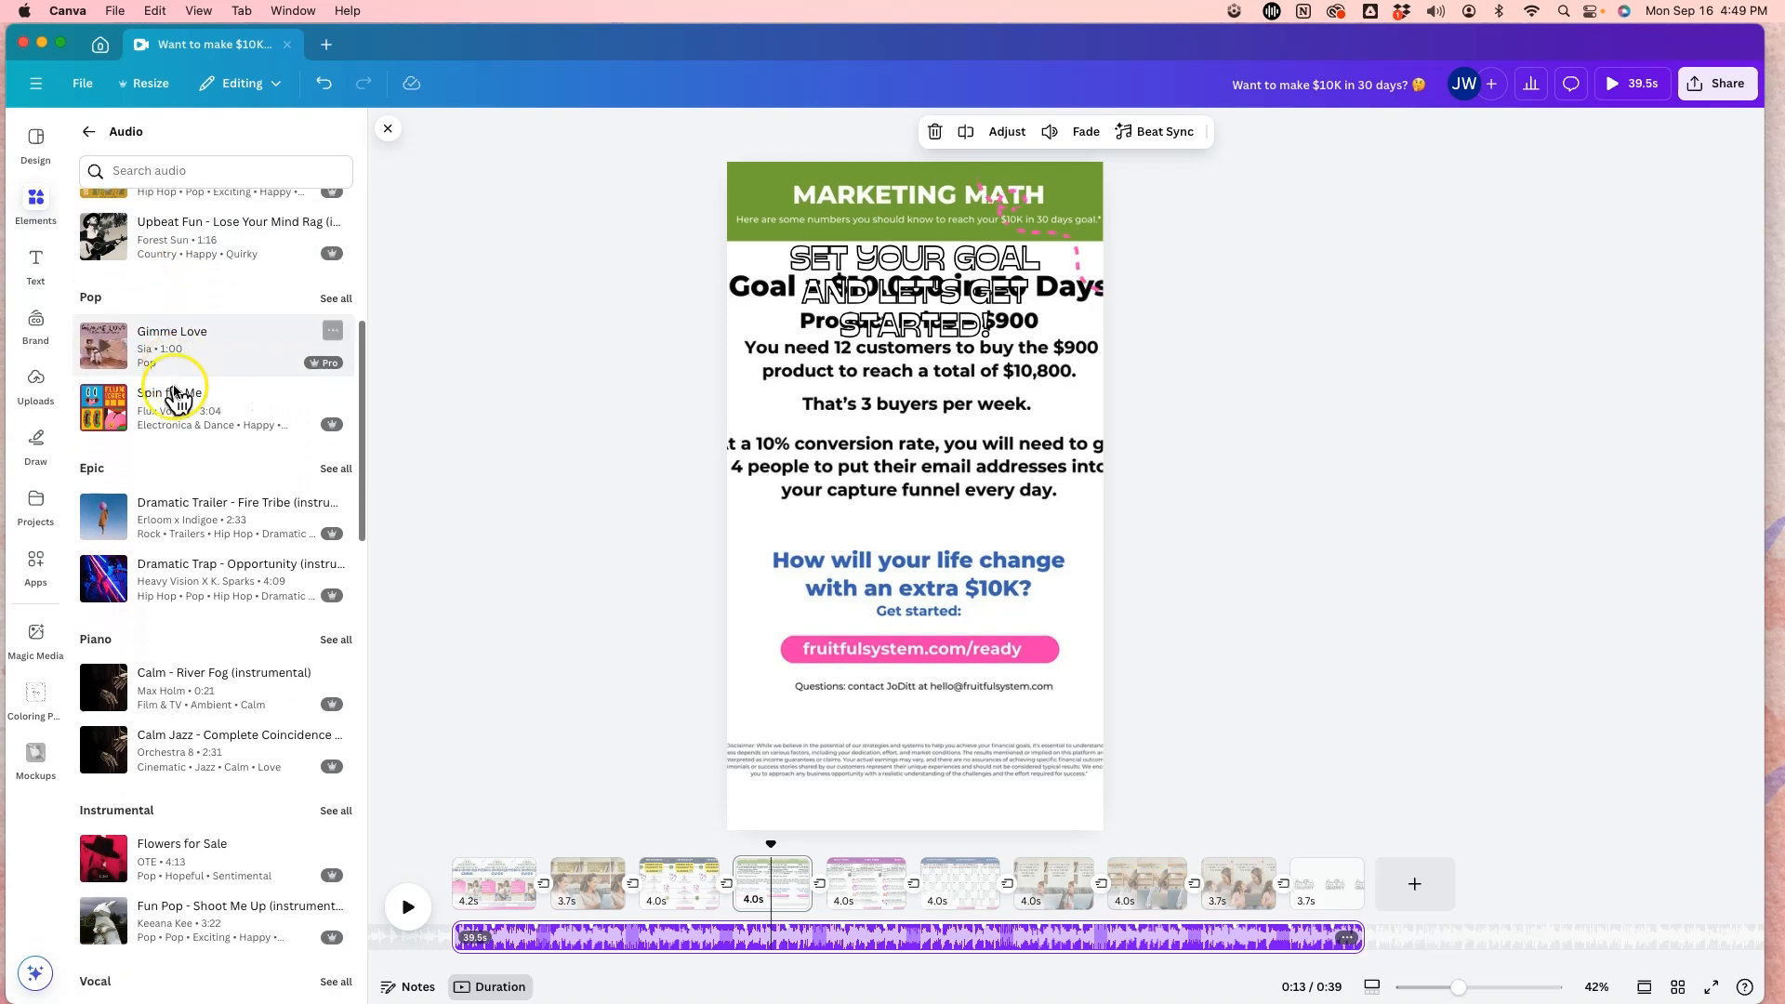
scroll(177, 398, "down", 10)
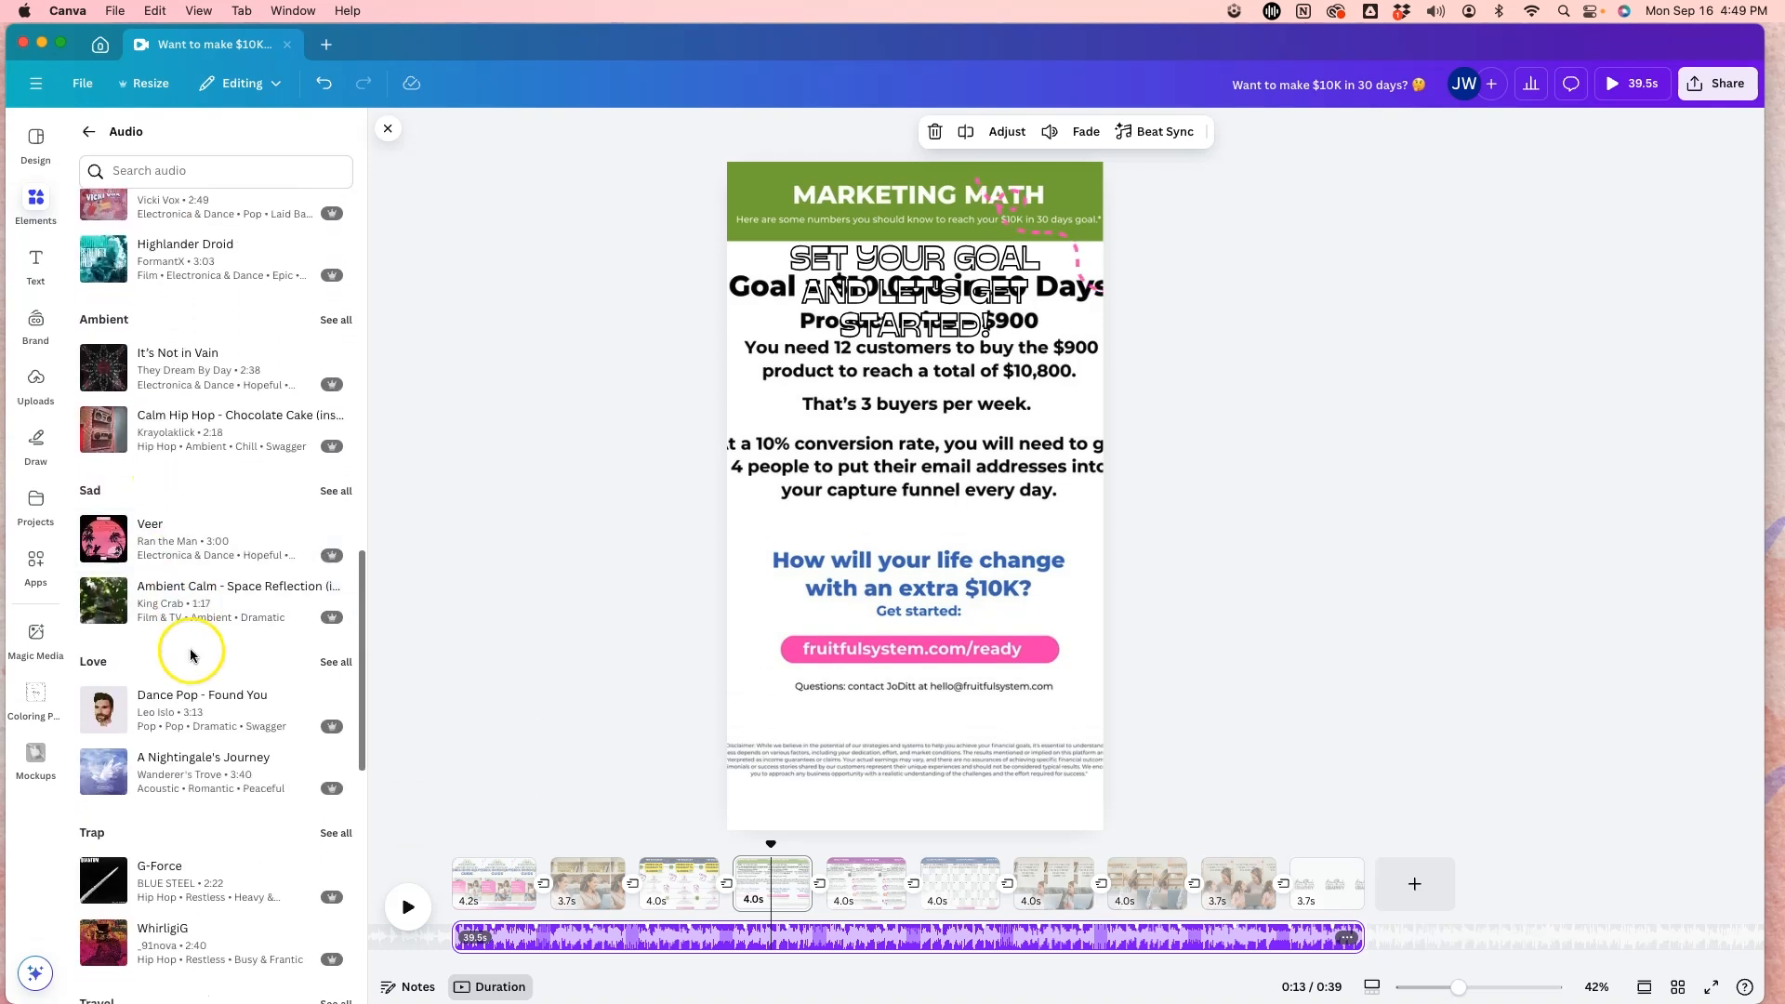
scroll(196, 618, "up", 20)
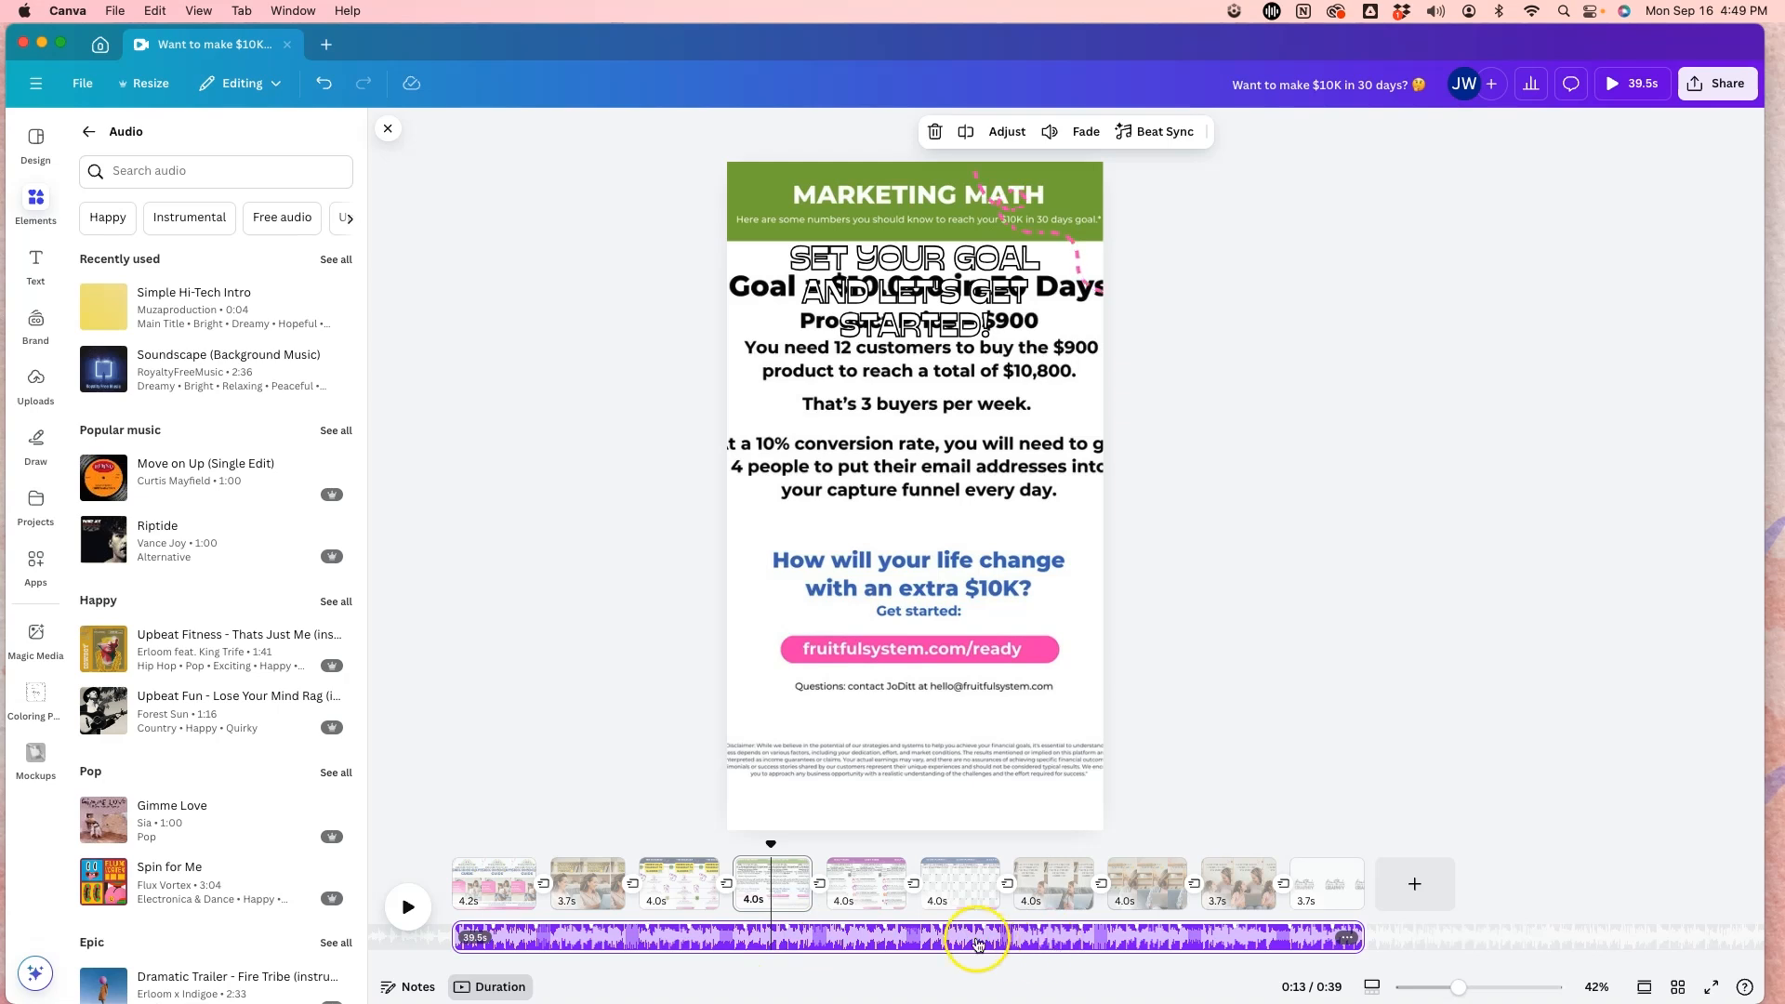
- Inspect the audio track beneath the video pages and play the video from the Marketing Math page to preview its soundtrack
left_click(630, 753)
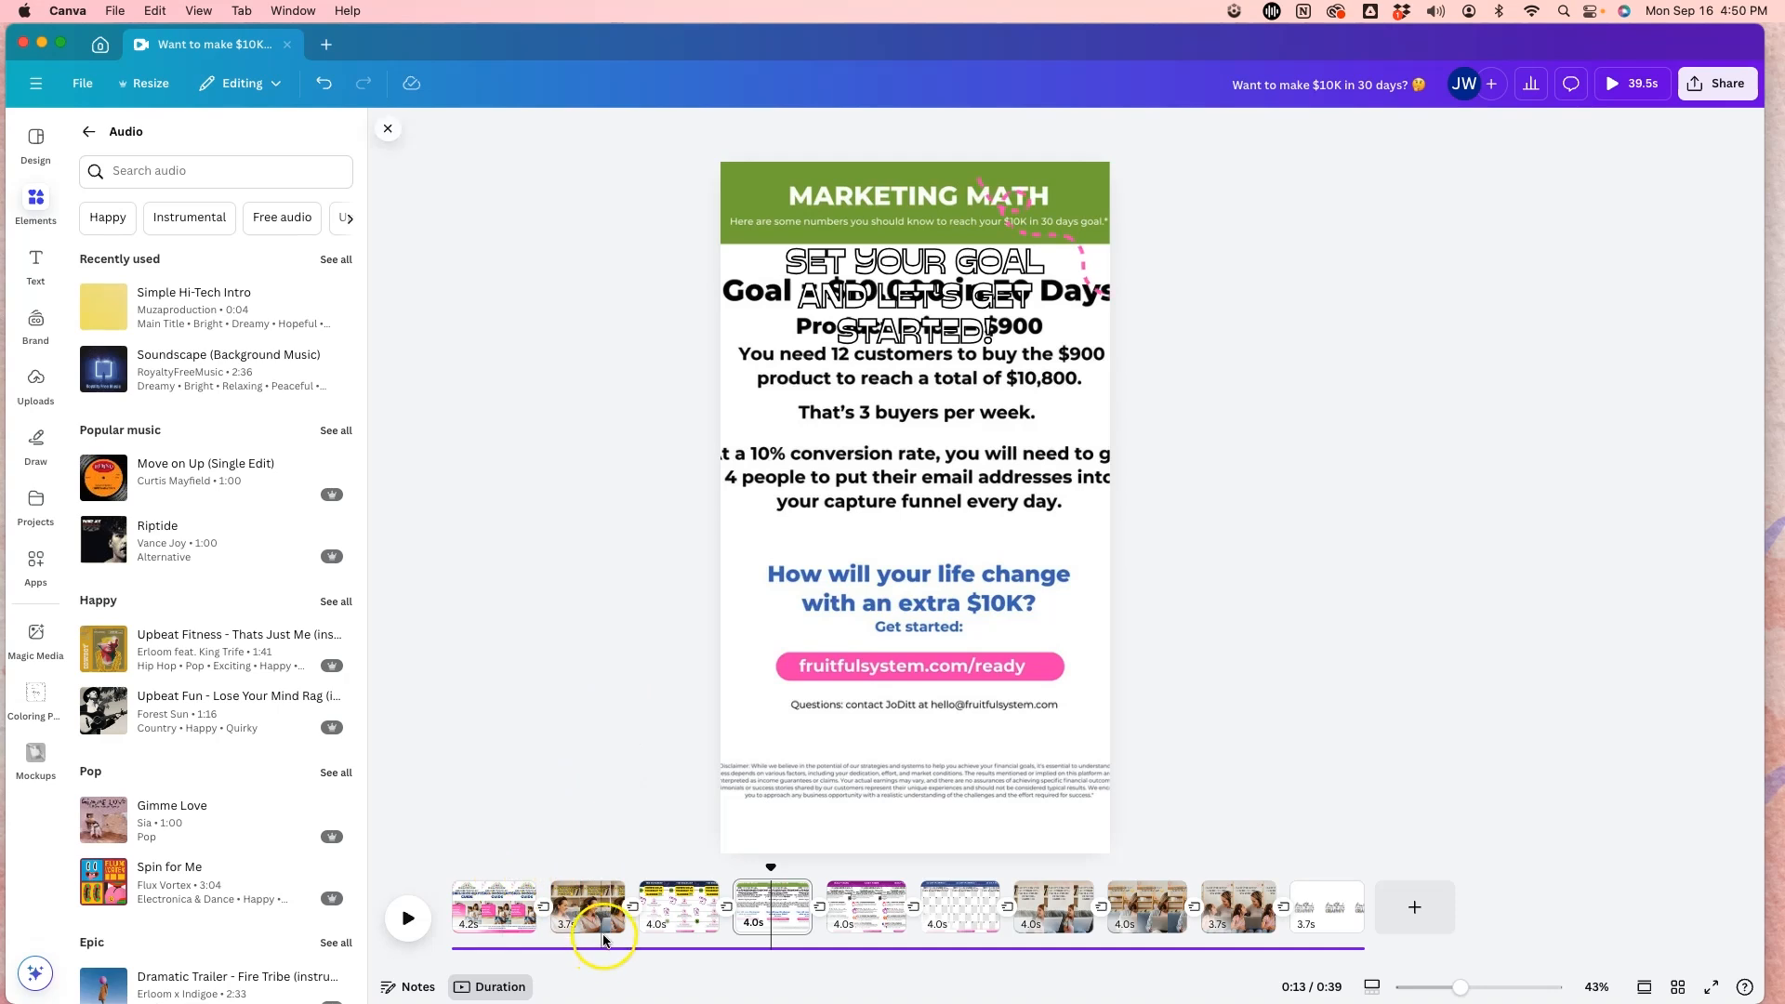
left_click(672, 949)
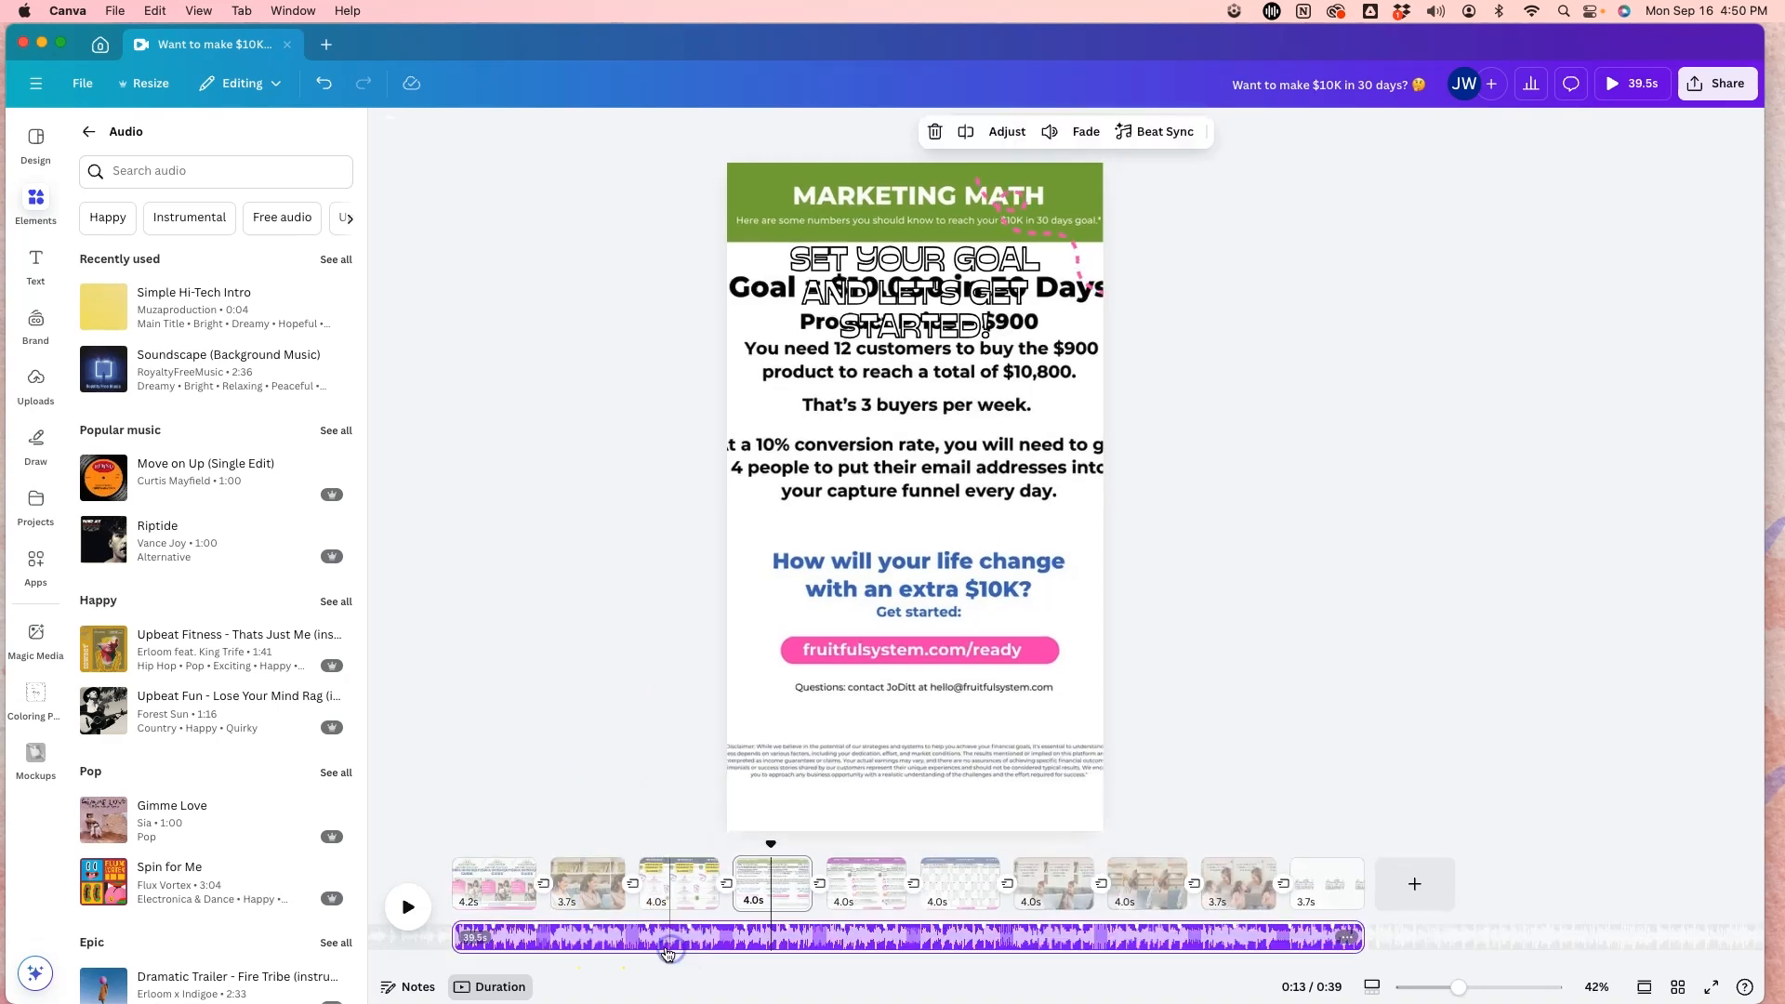
left_click(409, 909)
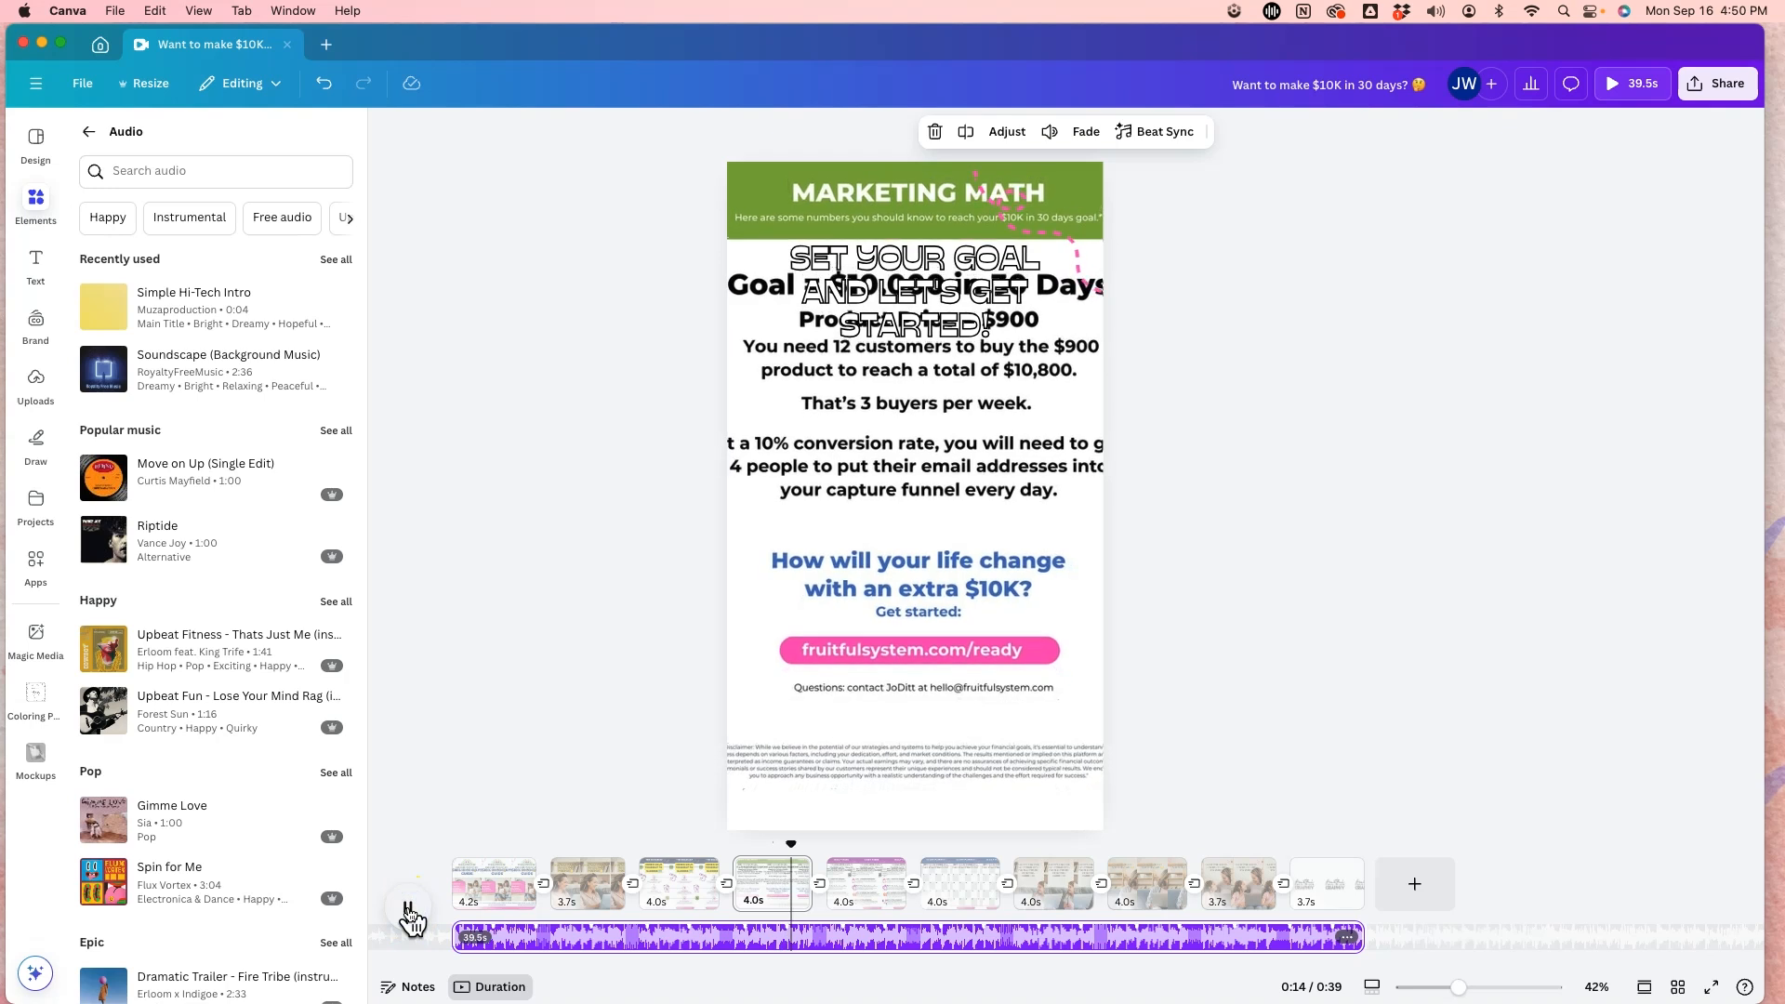
left_click(409, 909)
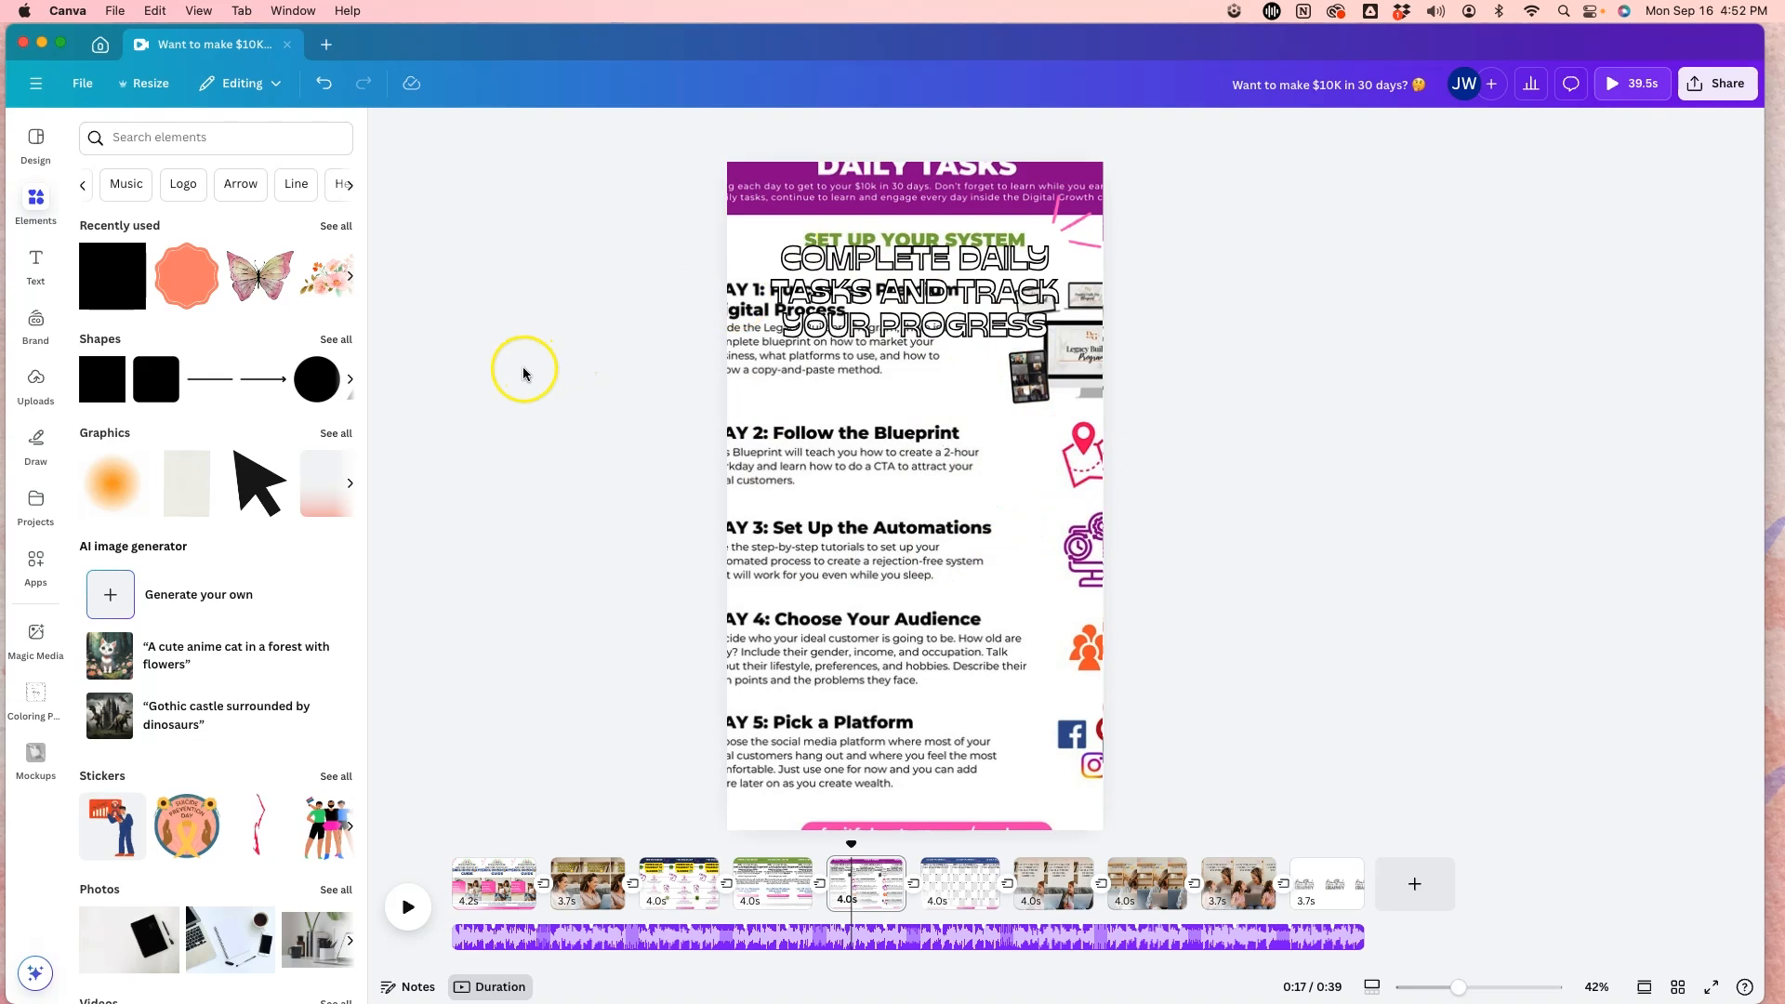
- Add a square shape to the Daily Tasks page and enlarge it to cover the page down to just above the website link
left_click(115, 285)
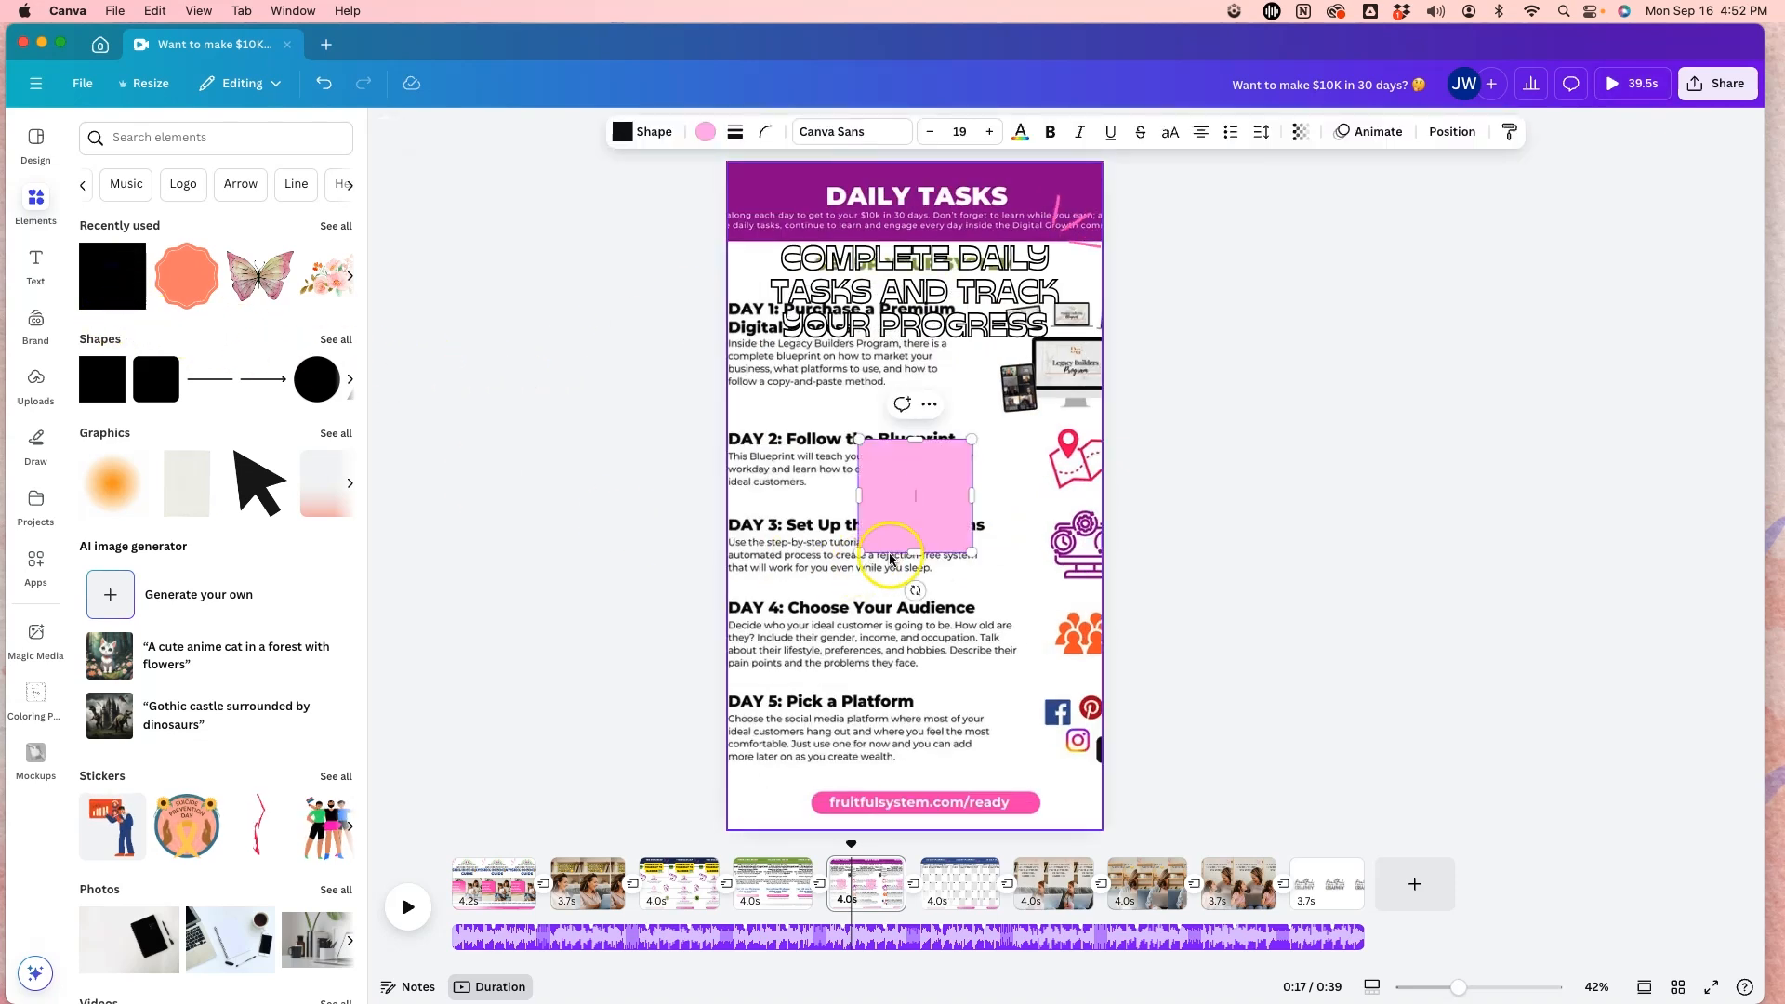
left_click_drag(950, 460, 819, 180)
left_click_drag(840, 275, 1104, 782)
left_click(623, 212)
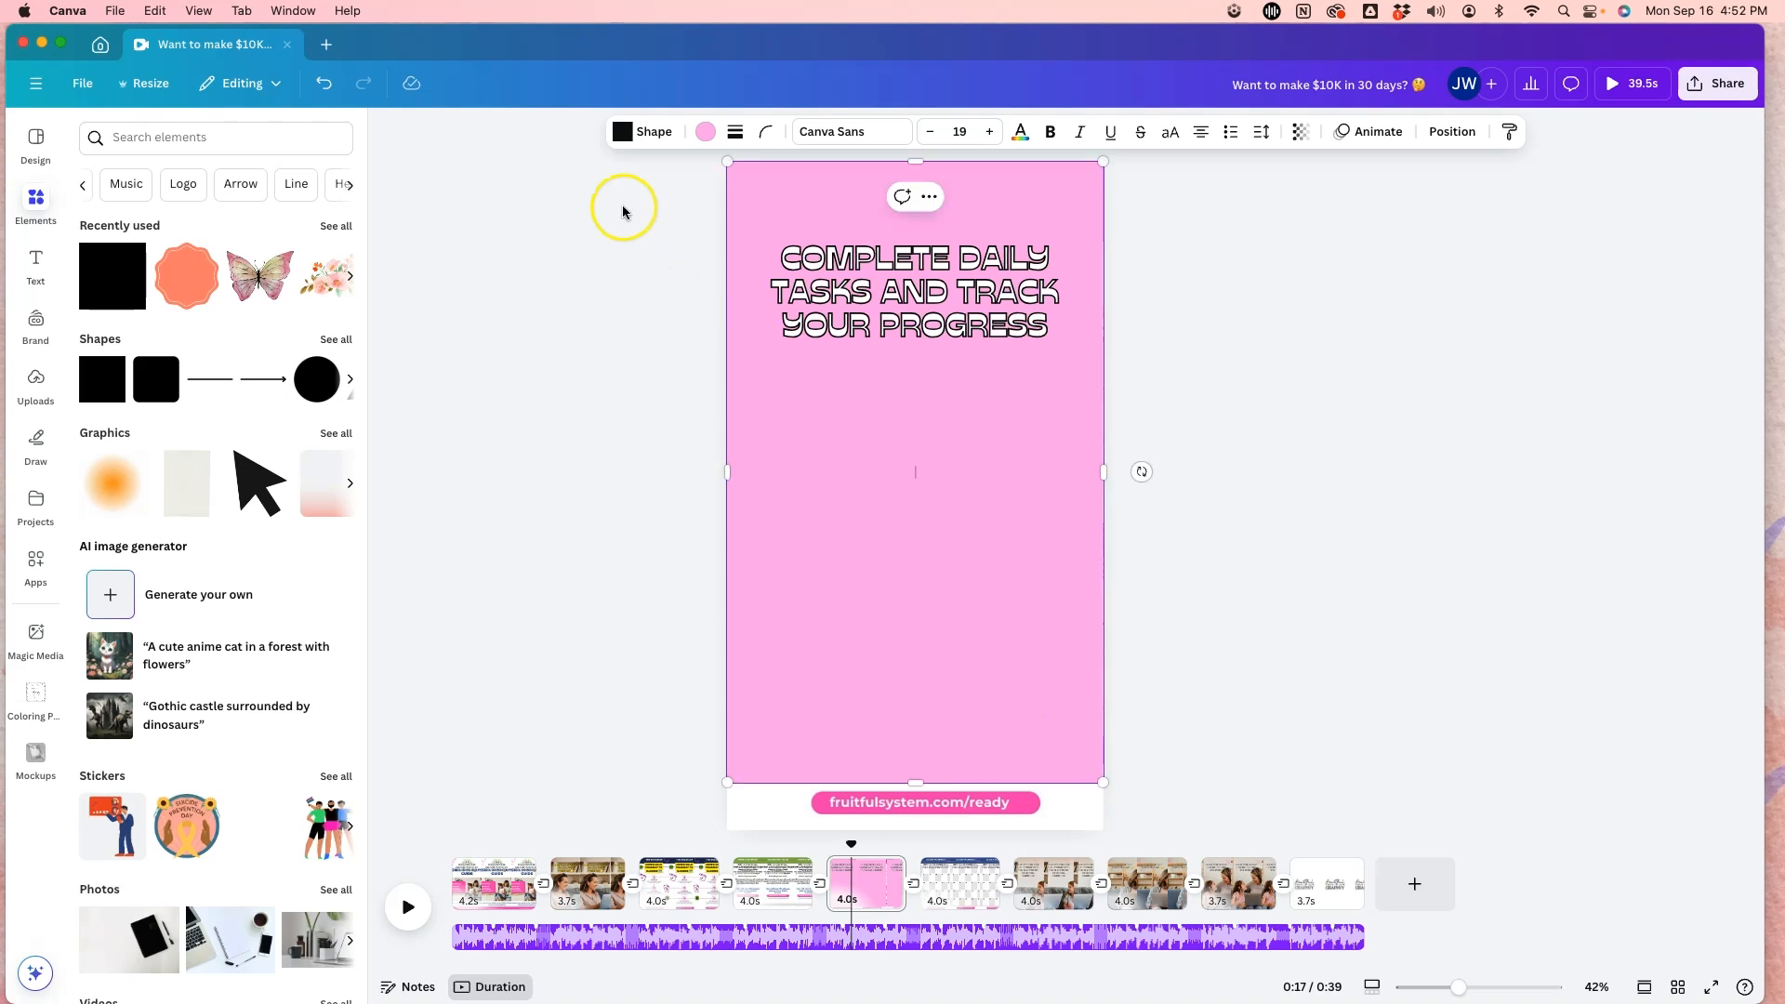
- Color the Daily Tasks overlay shape black (#000000) and set its transparency to 67
left_click(707, 132)
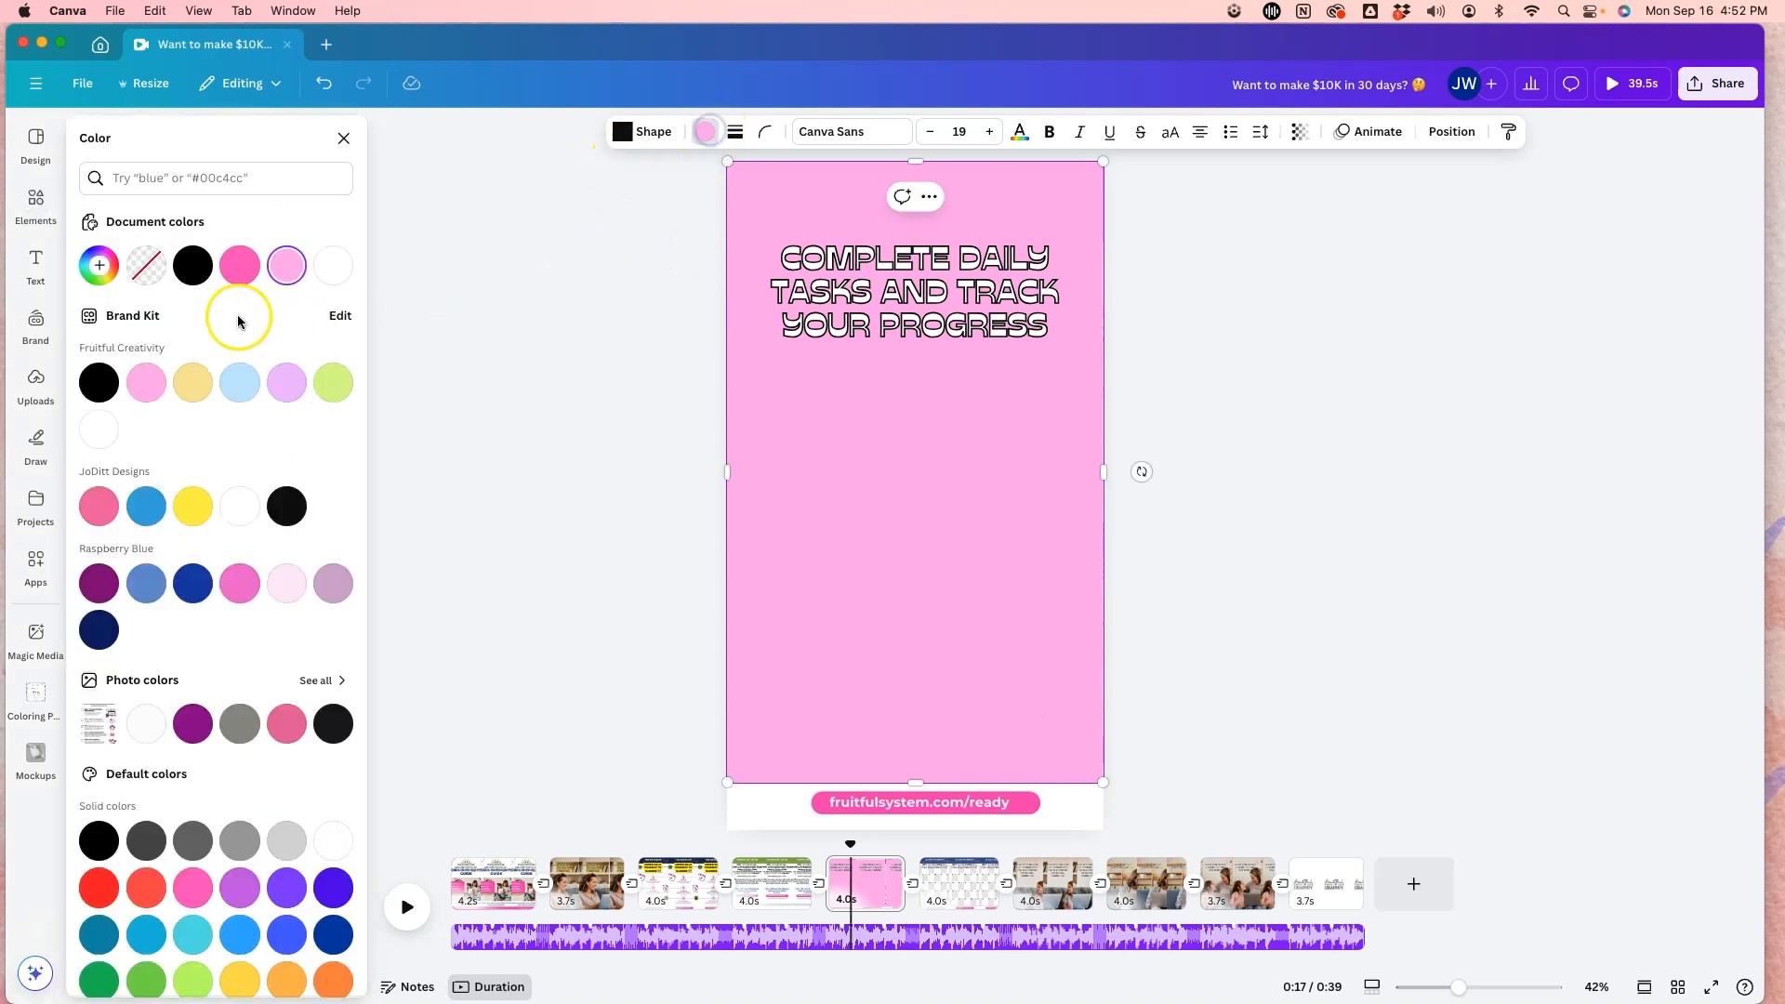
left_click(193, 266)
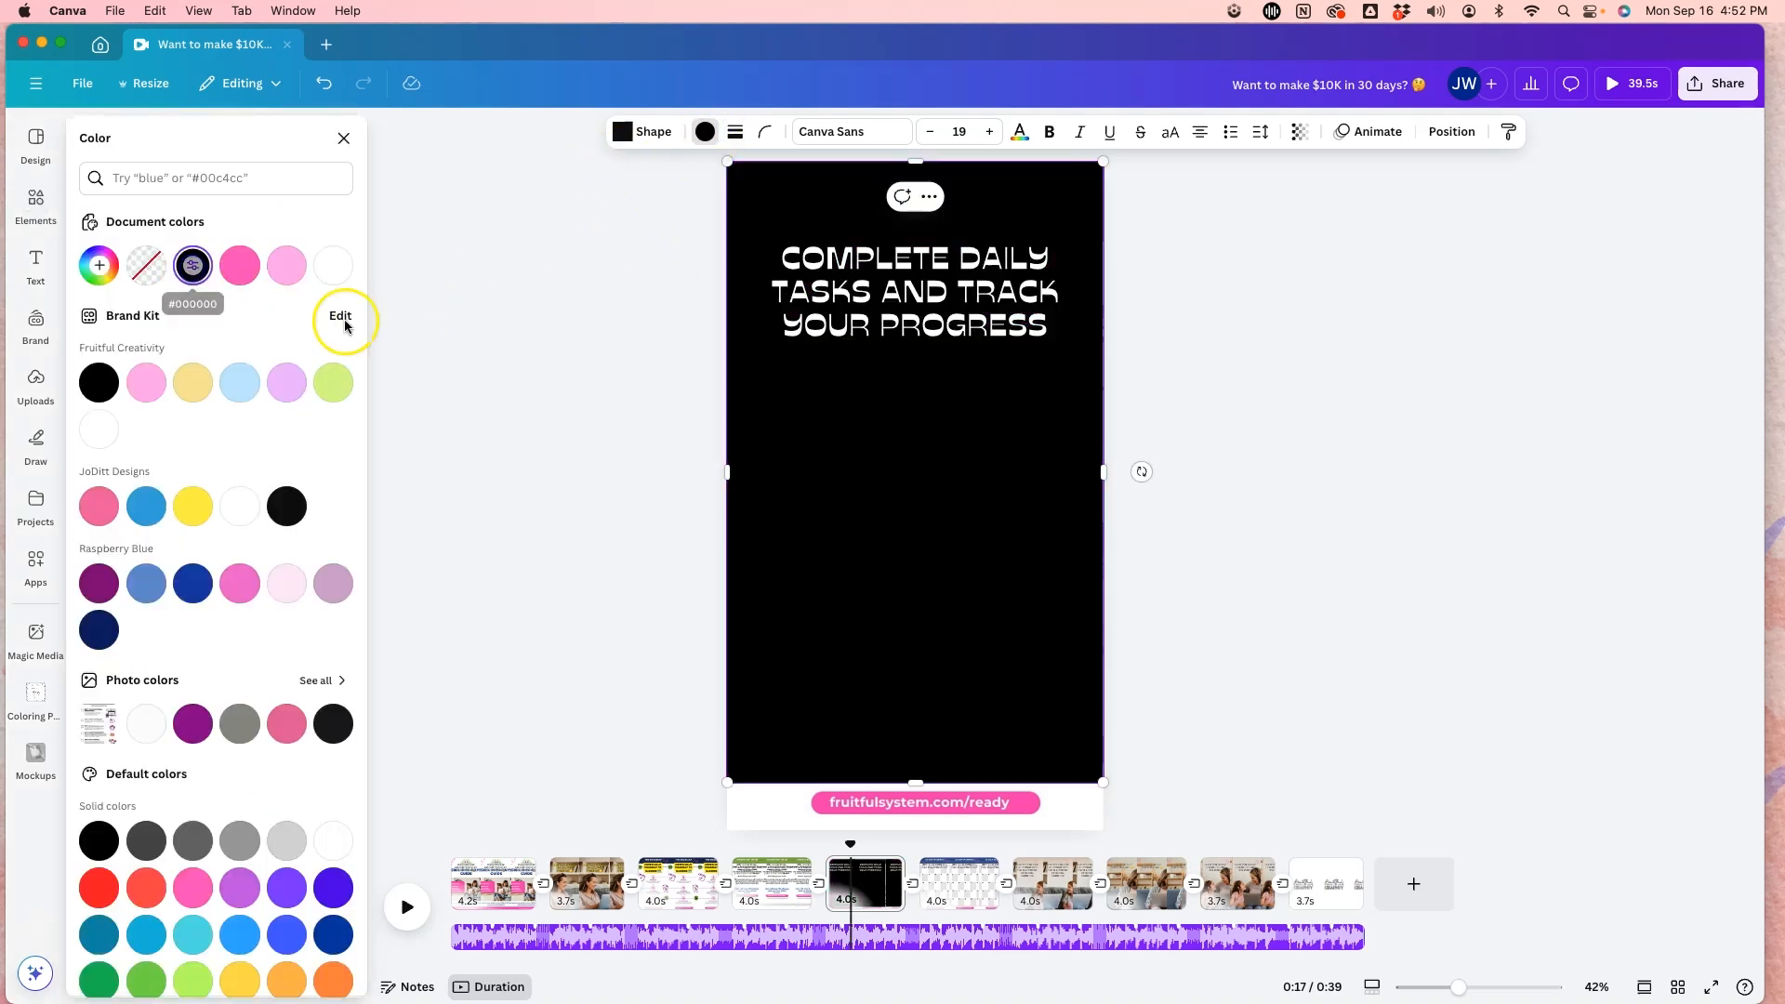
left_click(1299, 134)
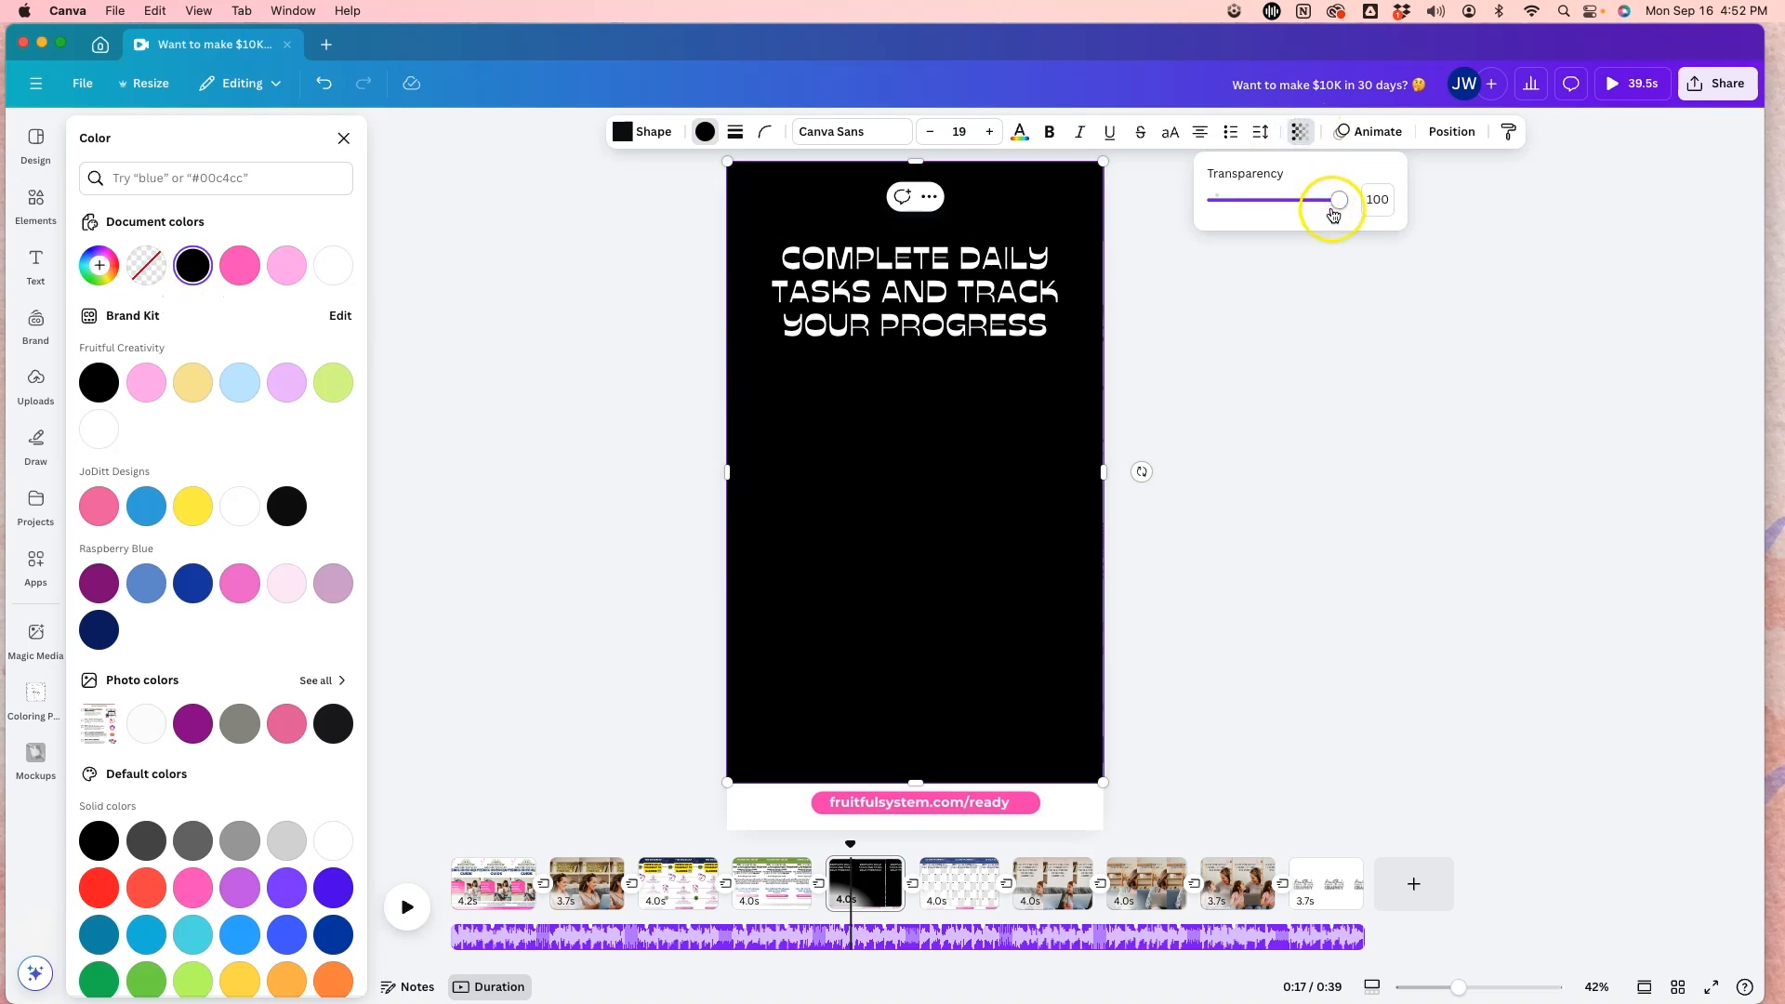
left_click_drag(1342, 202, 1300, 201)
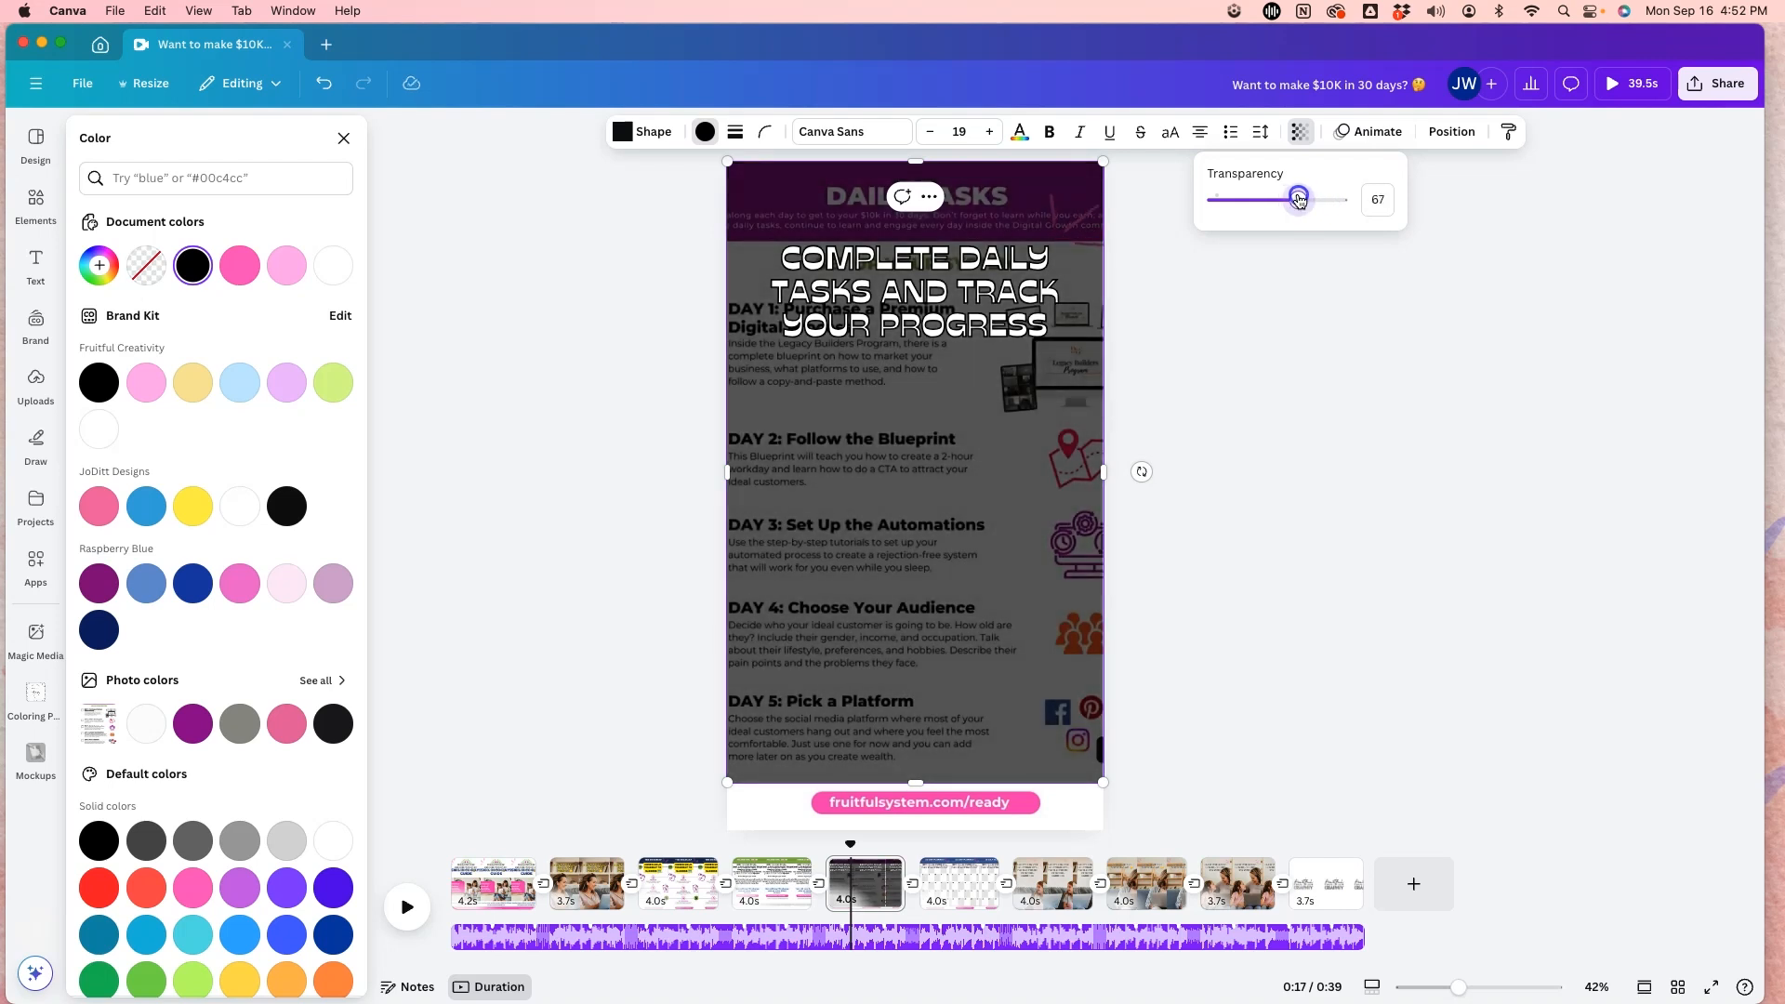
left_click(1220, 381)
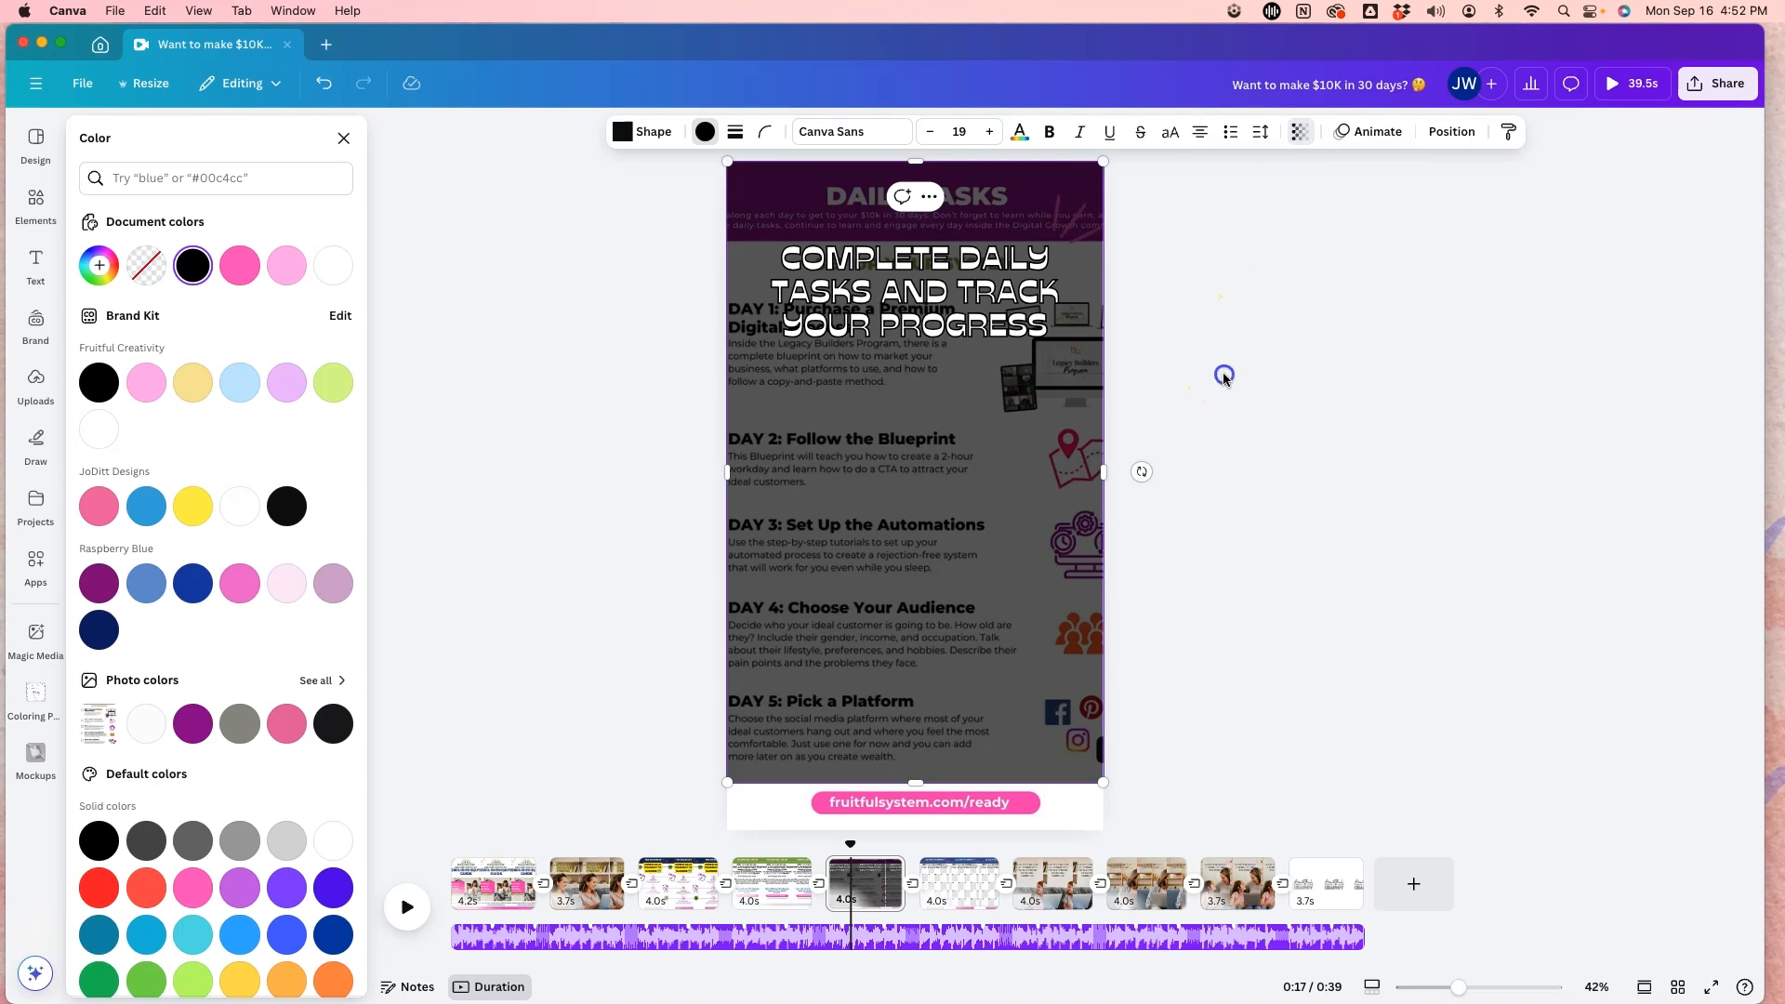
- Move the dark overlay on the Daily Tasks page one layer down, beneath the pink accent graphic
left_click_drag(849, 845, 661, 853)
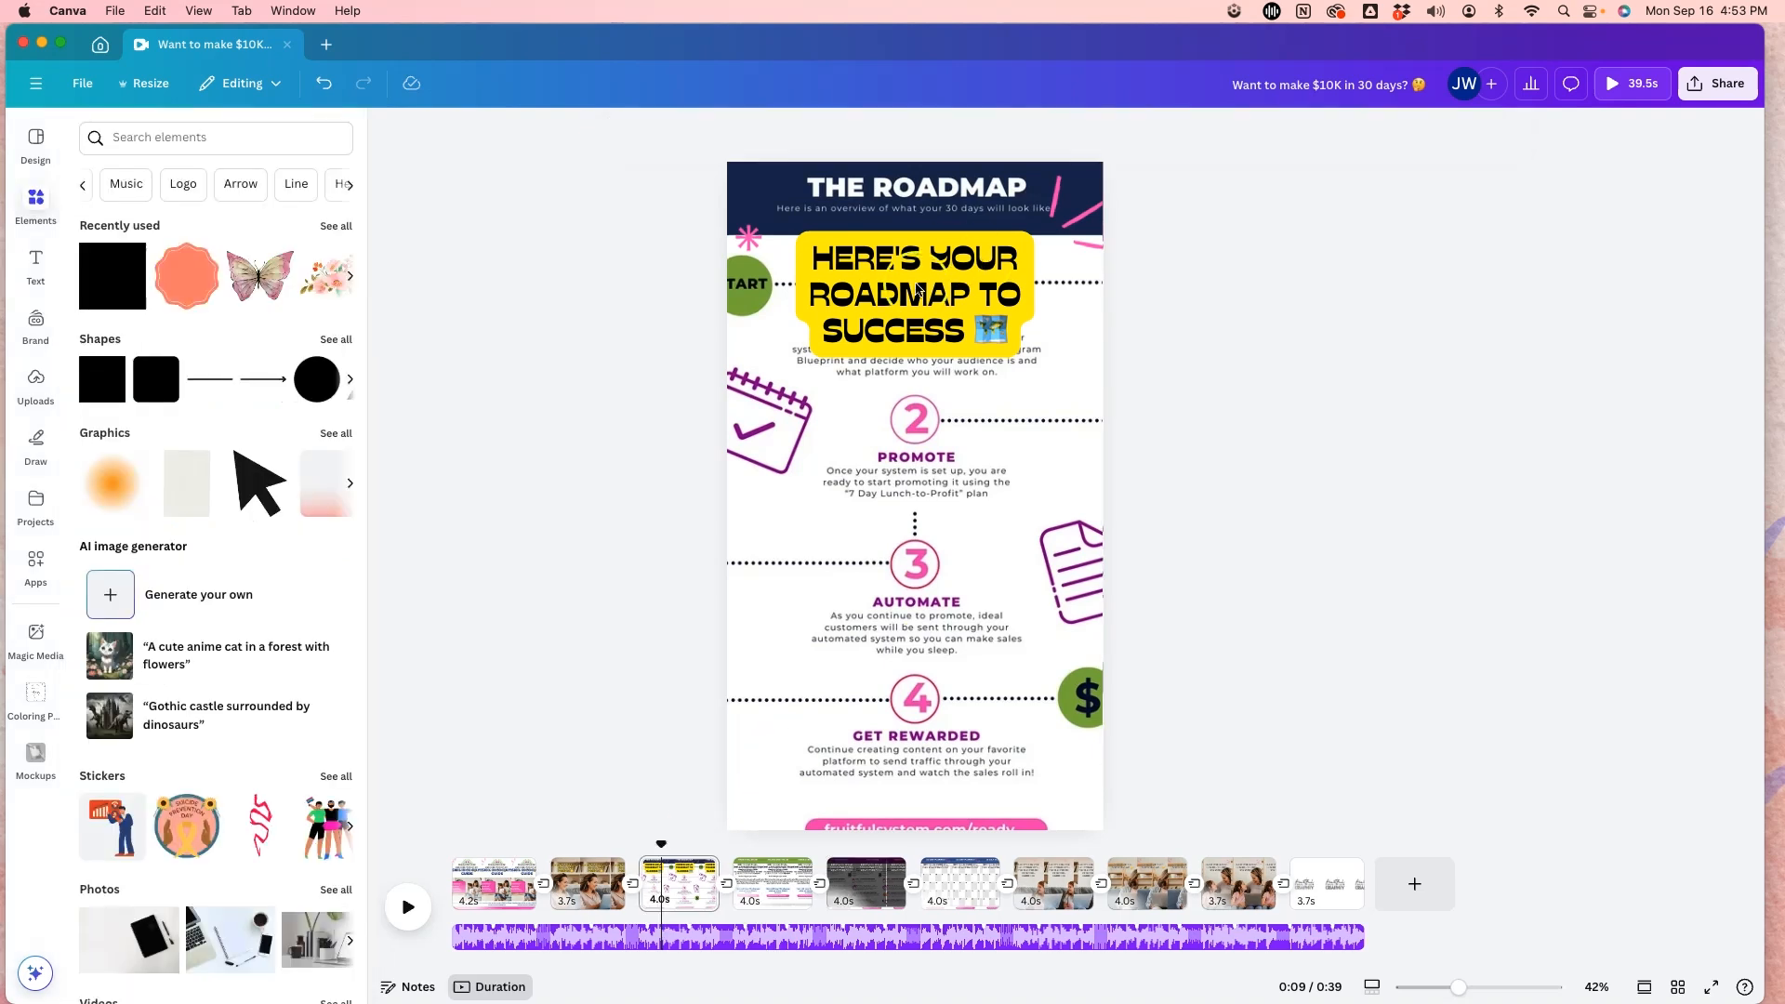
left_click_drag(661, 843, 873, 851)
left_click(1137, 252)
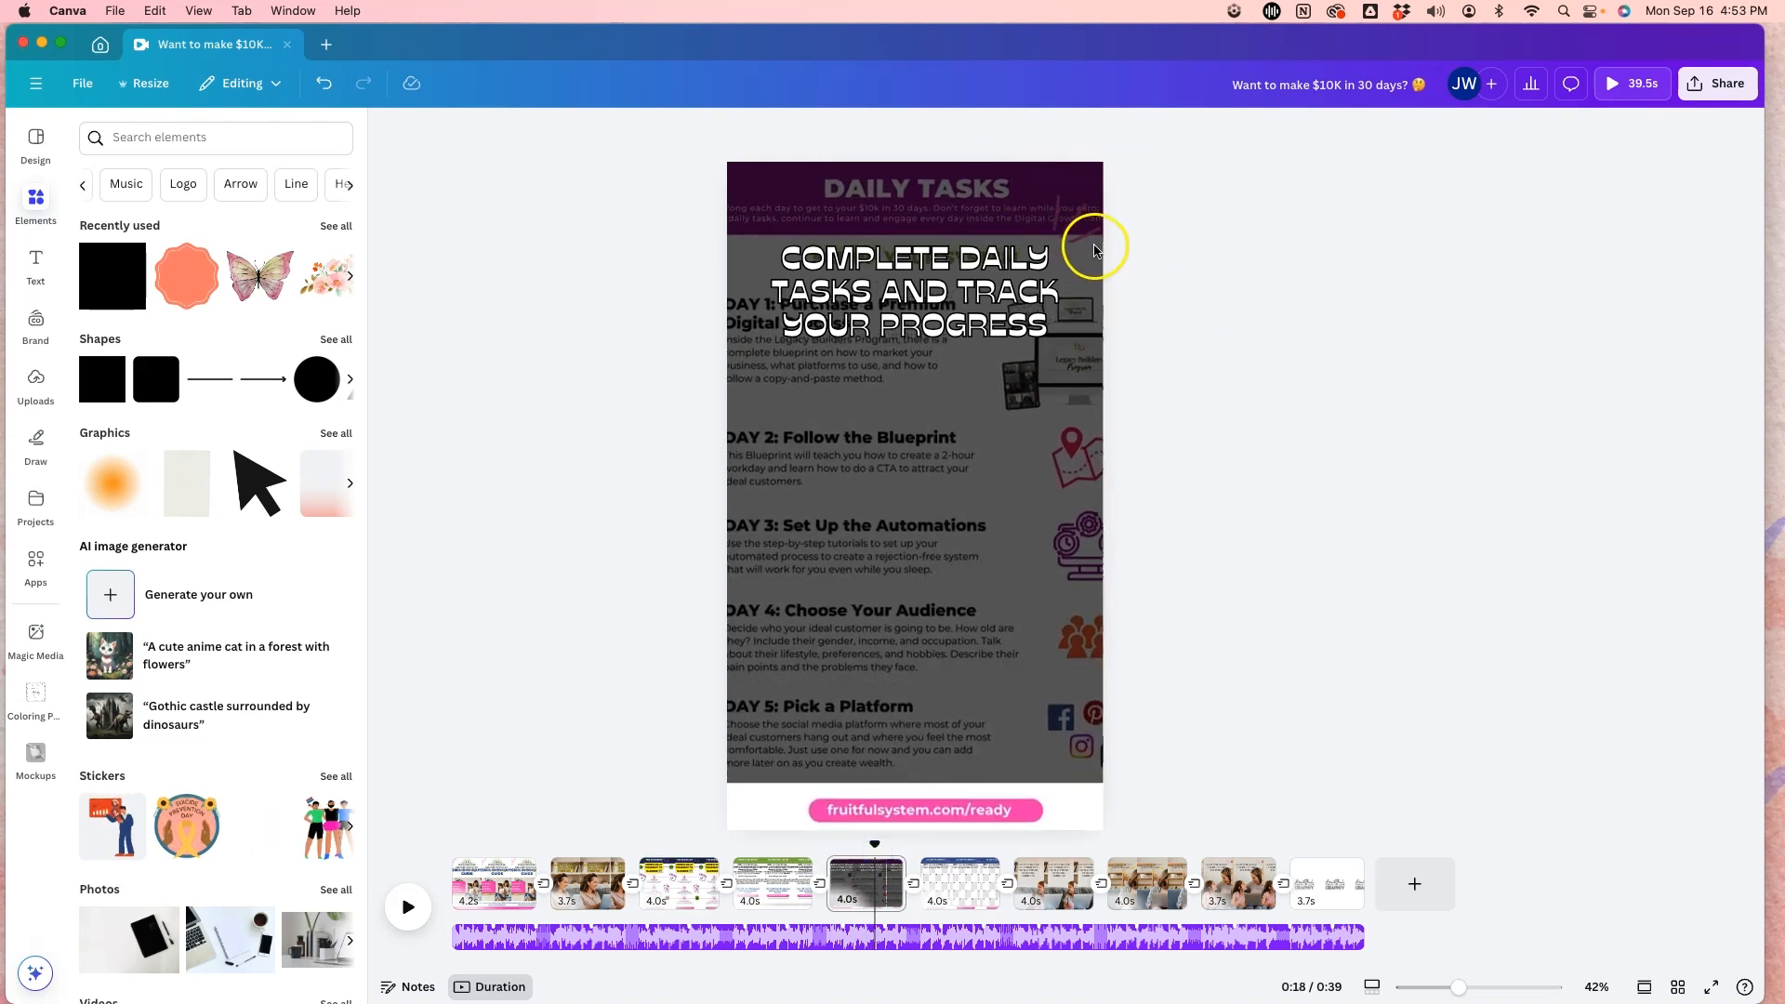
left_click(1024, 205)
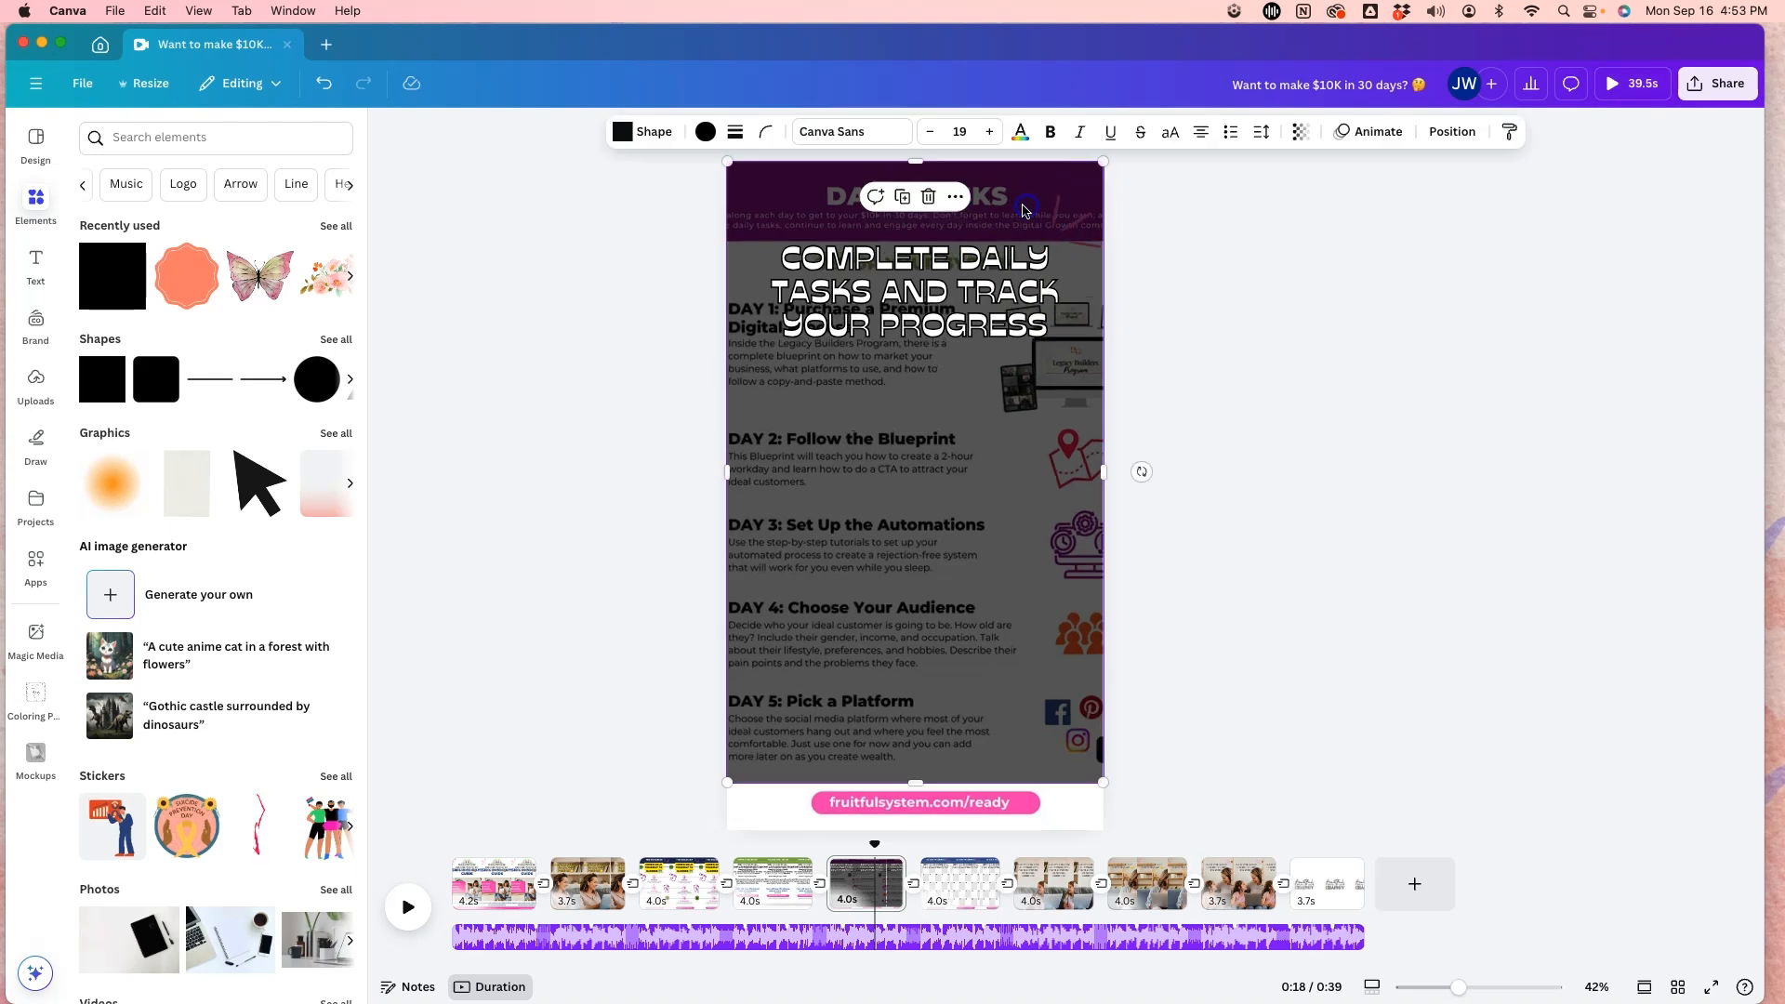
right_click(1024, 202)
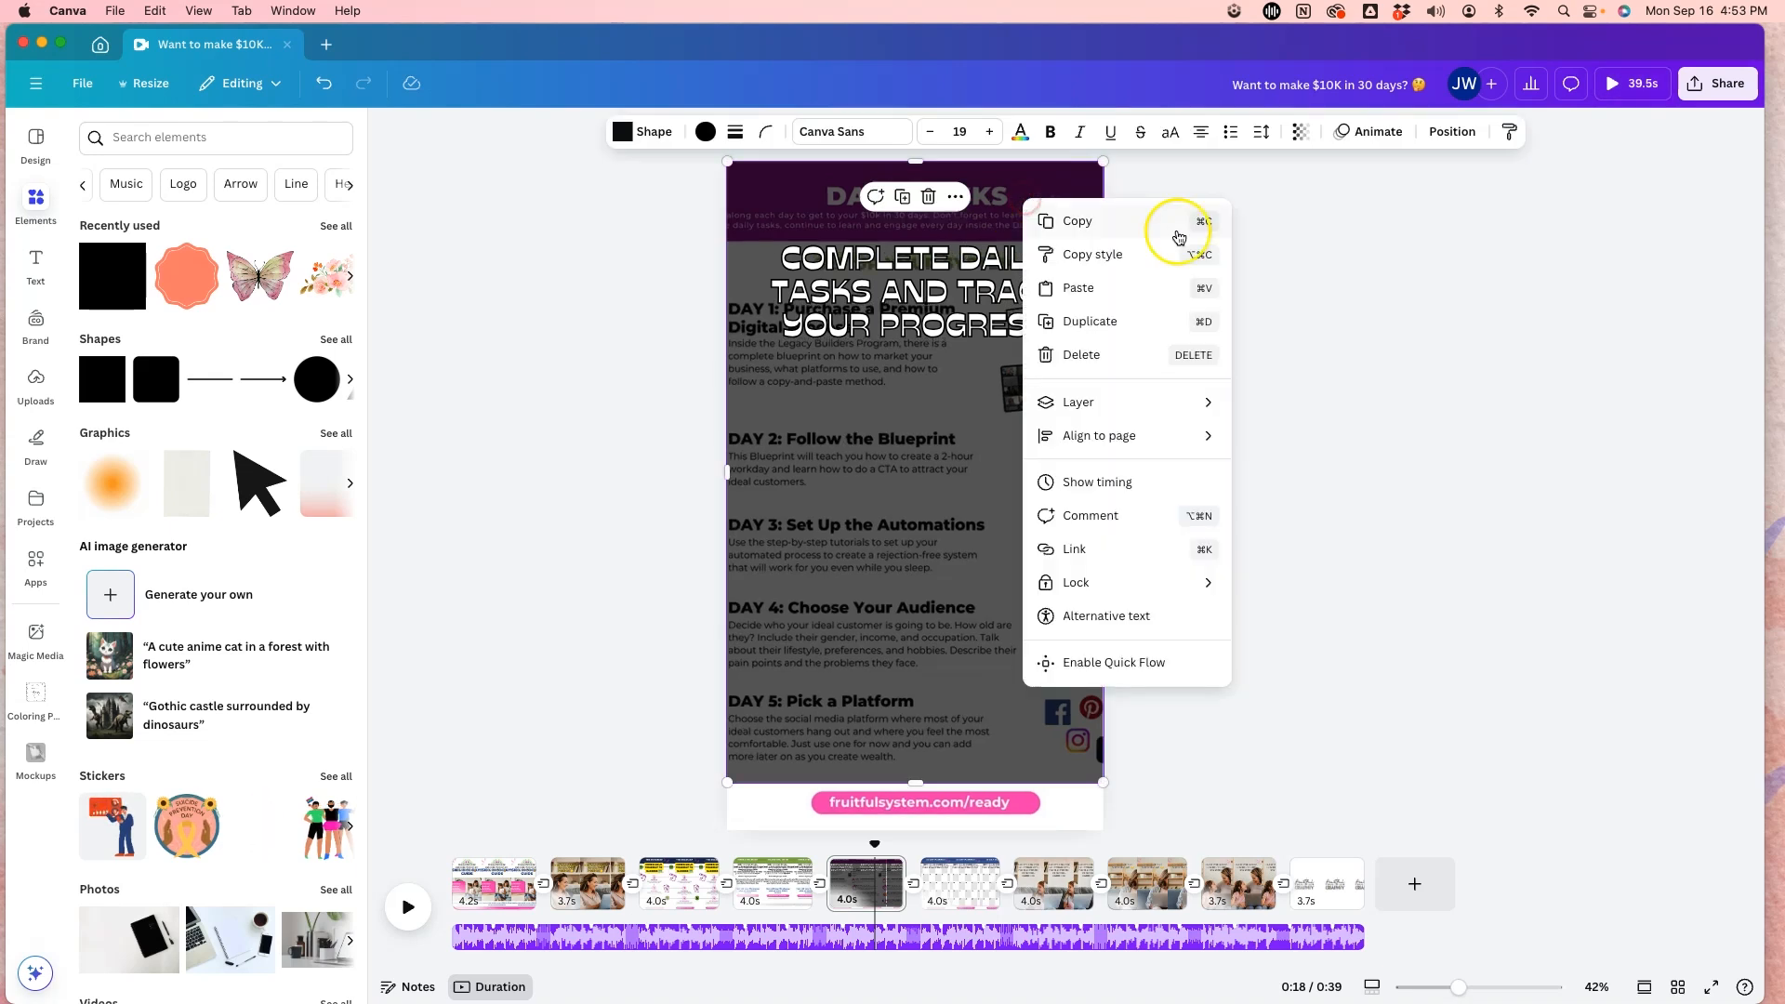
left_click(1163, 402)
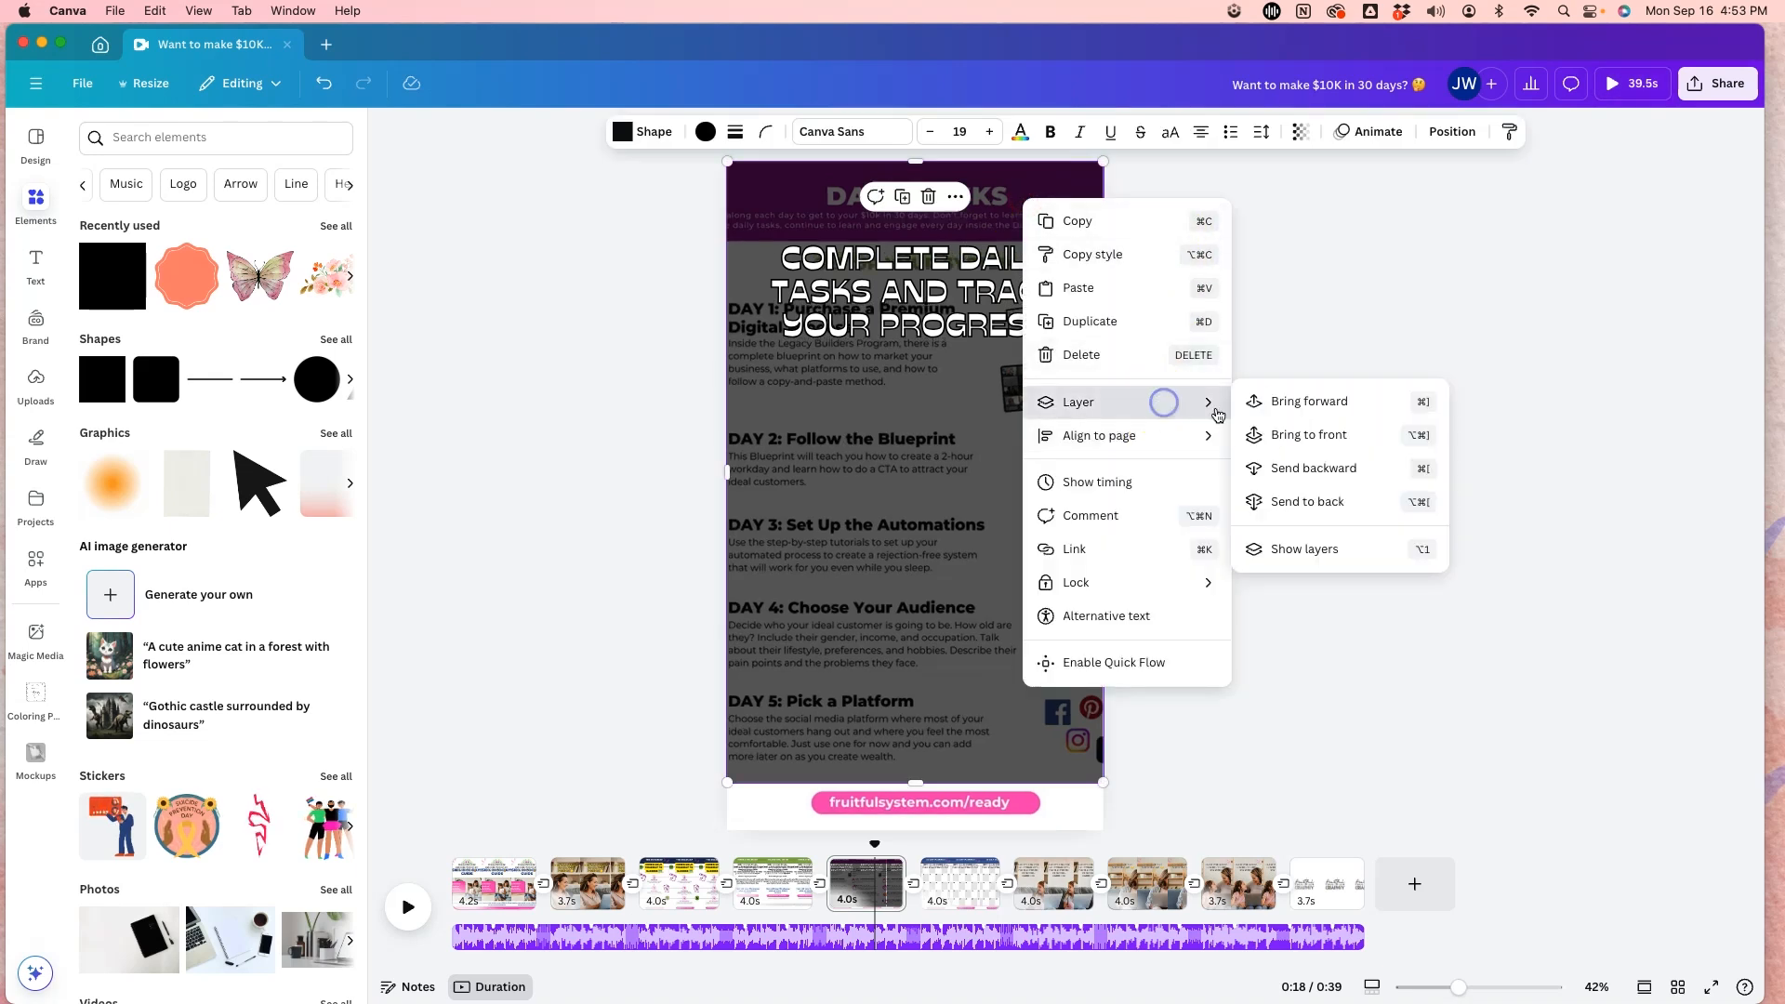
left_click(1327, 549)
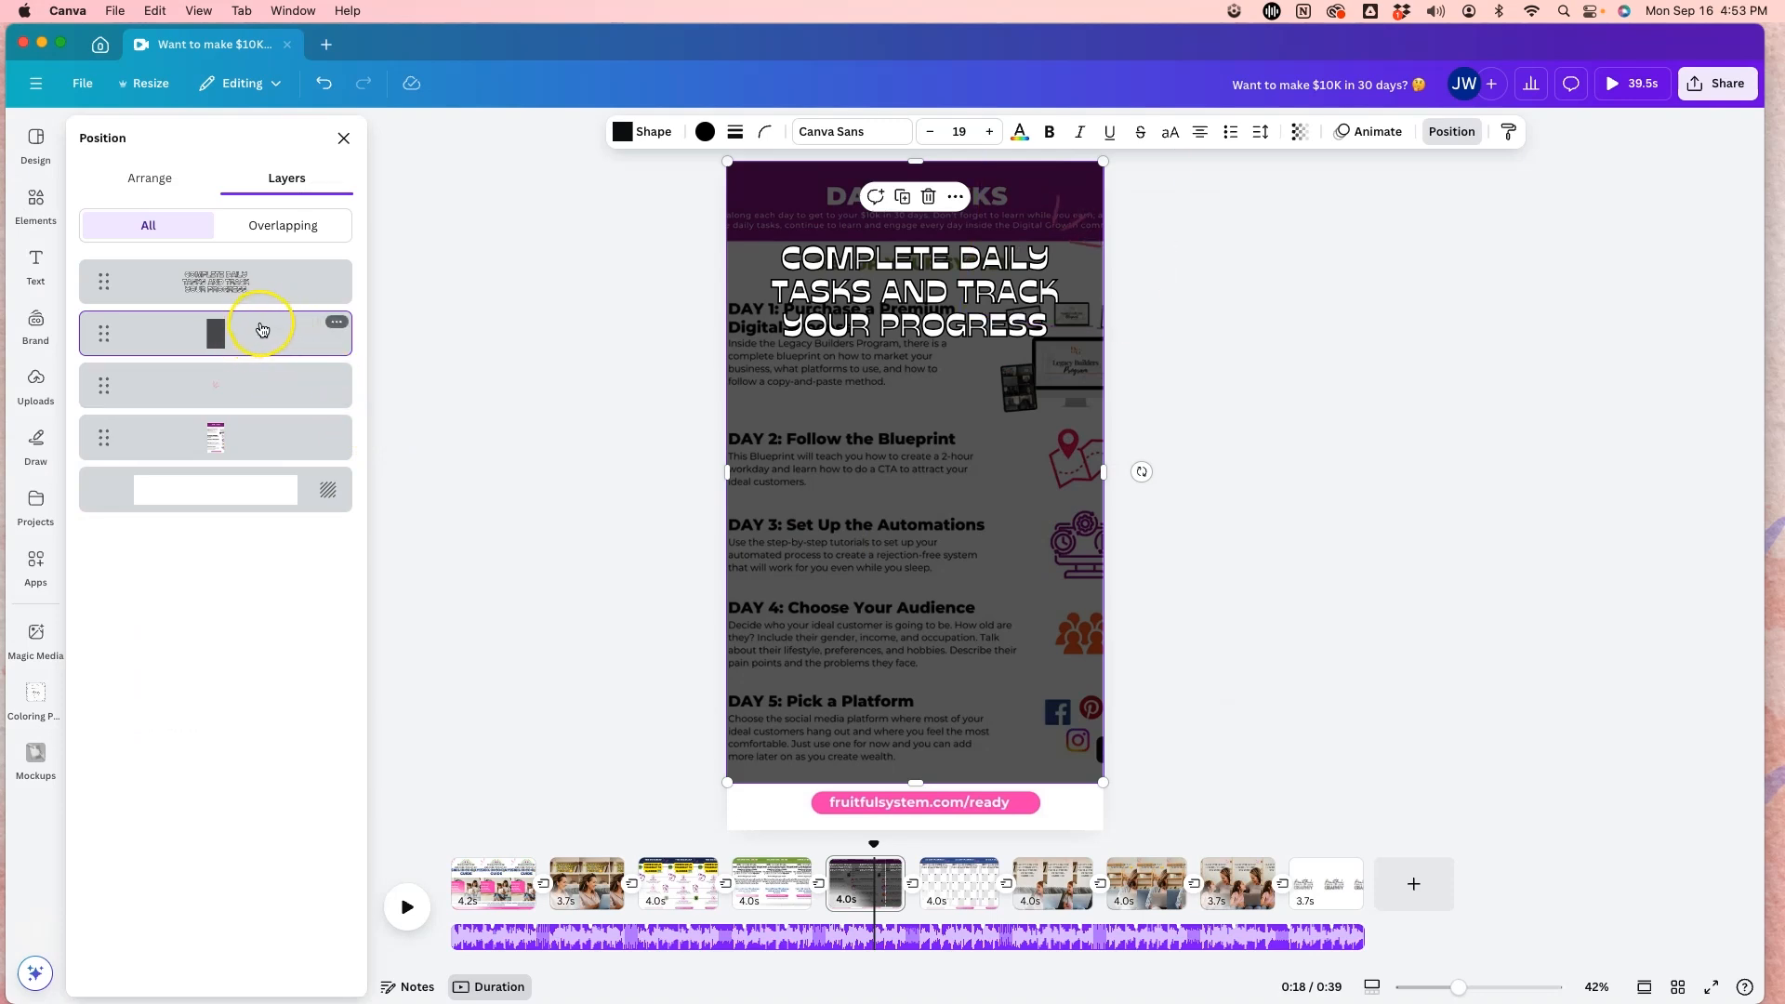
left_click_drag(275, 330, 269, 393)
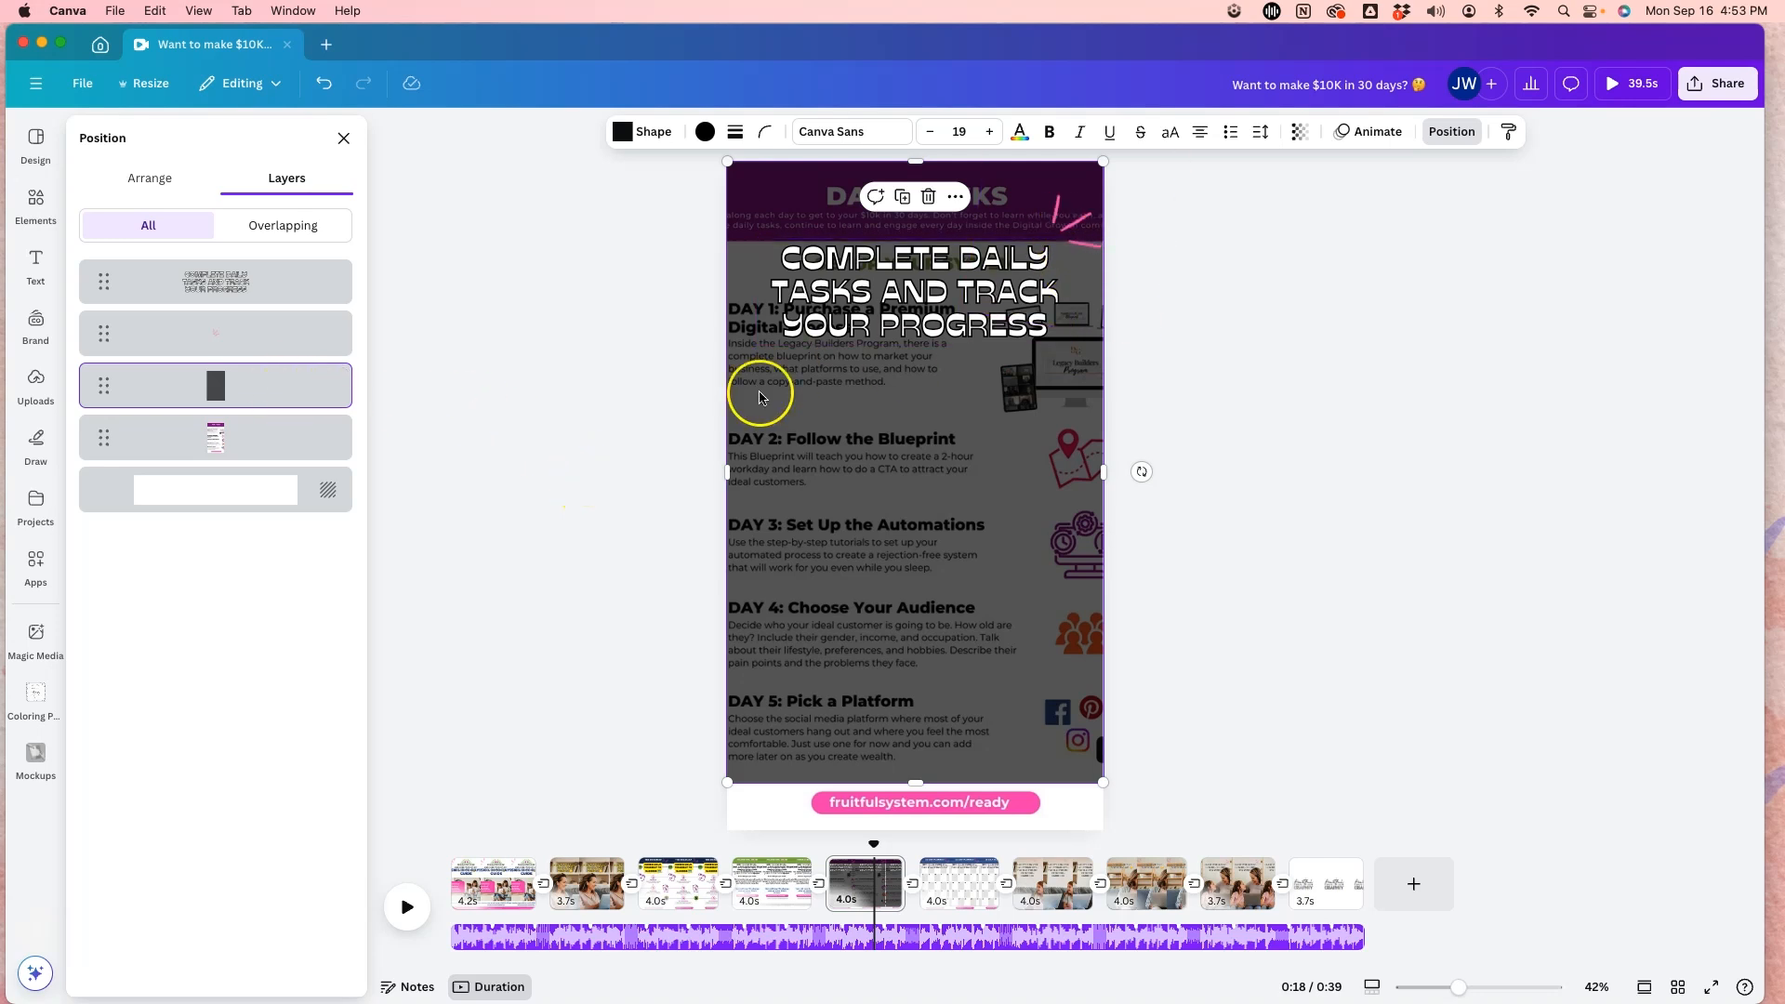
left_click_drag(872, 841, 889, 842)
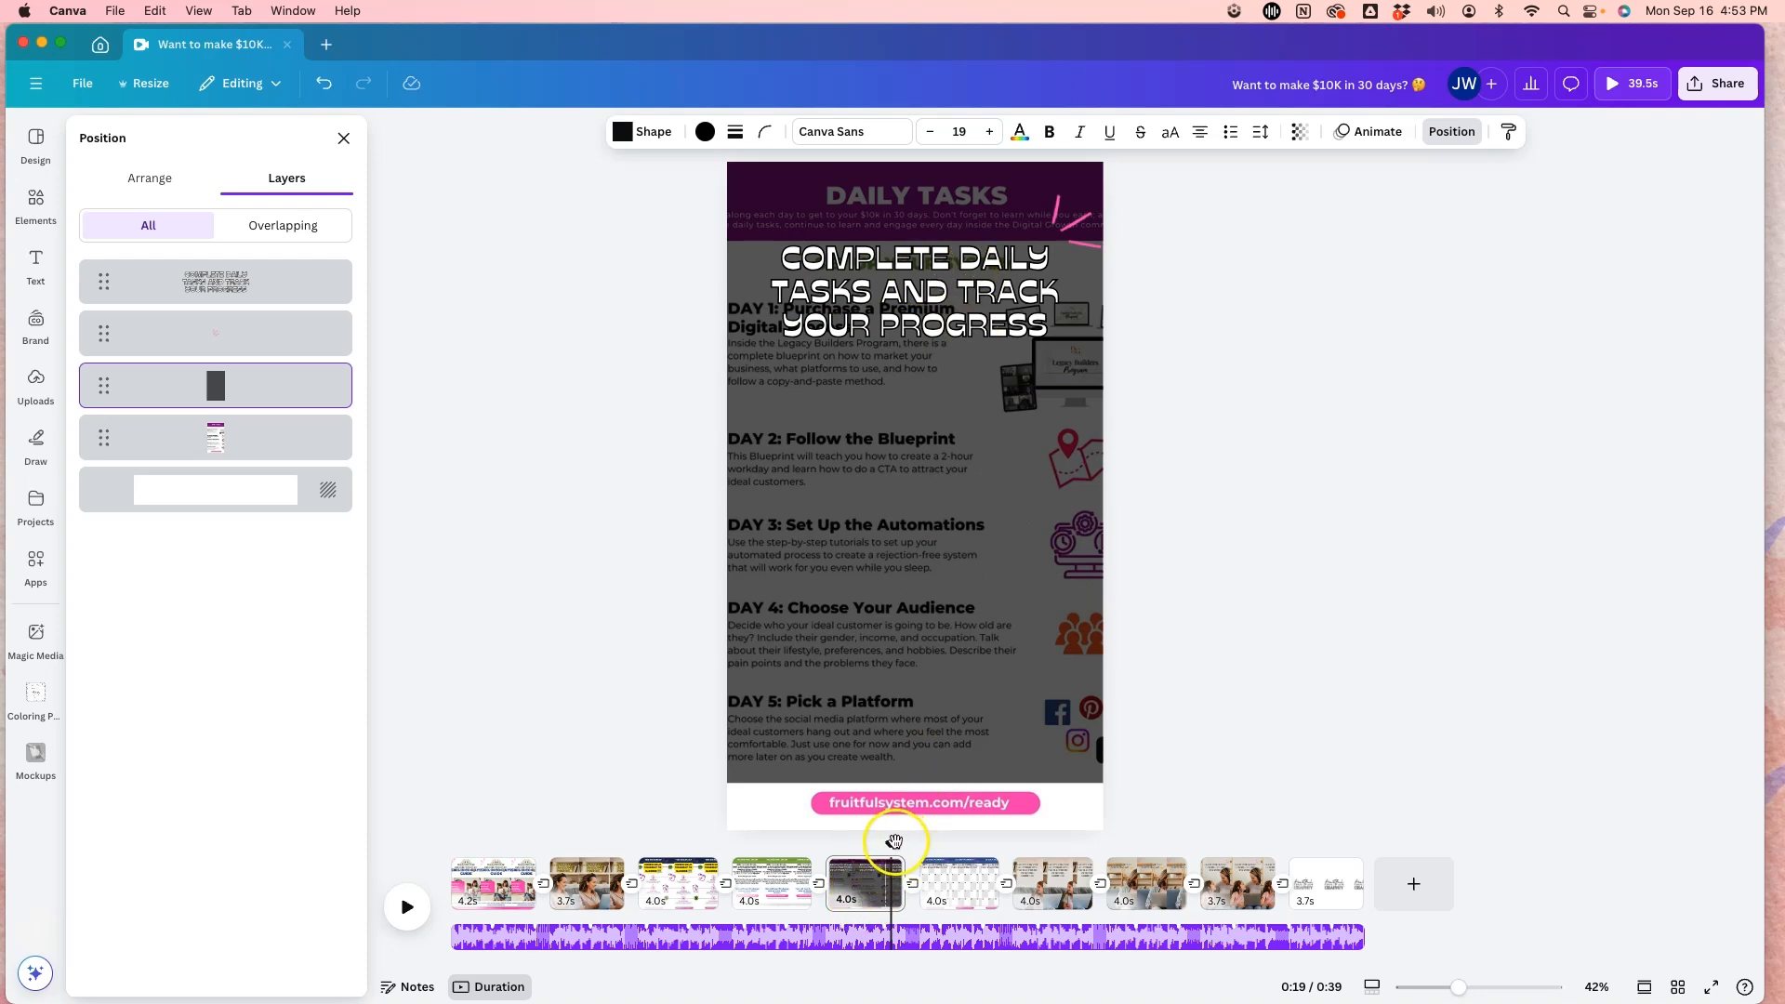
- Set the "Complete daily tasks and track your progress" headline to Bernoru SemiCondensed and replace Studio Now Display with it across the whole design
left_click(958, 316)
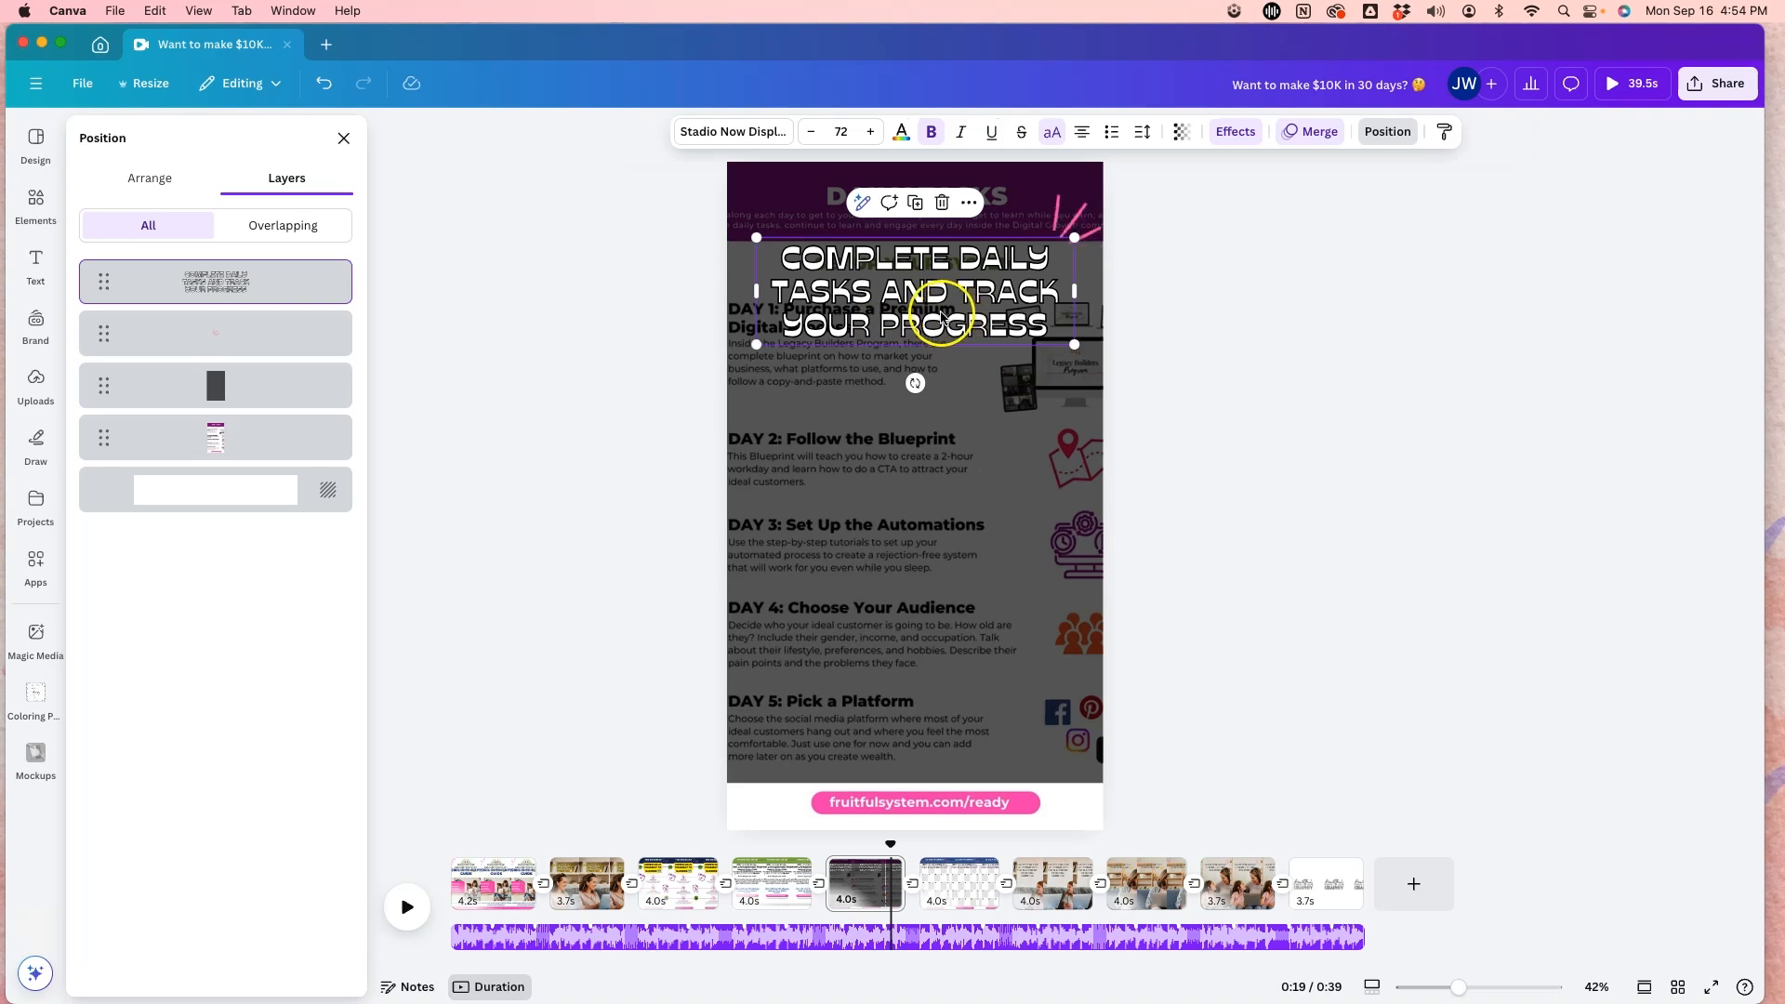
left_click(774, 133)
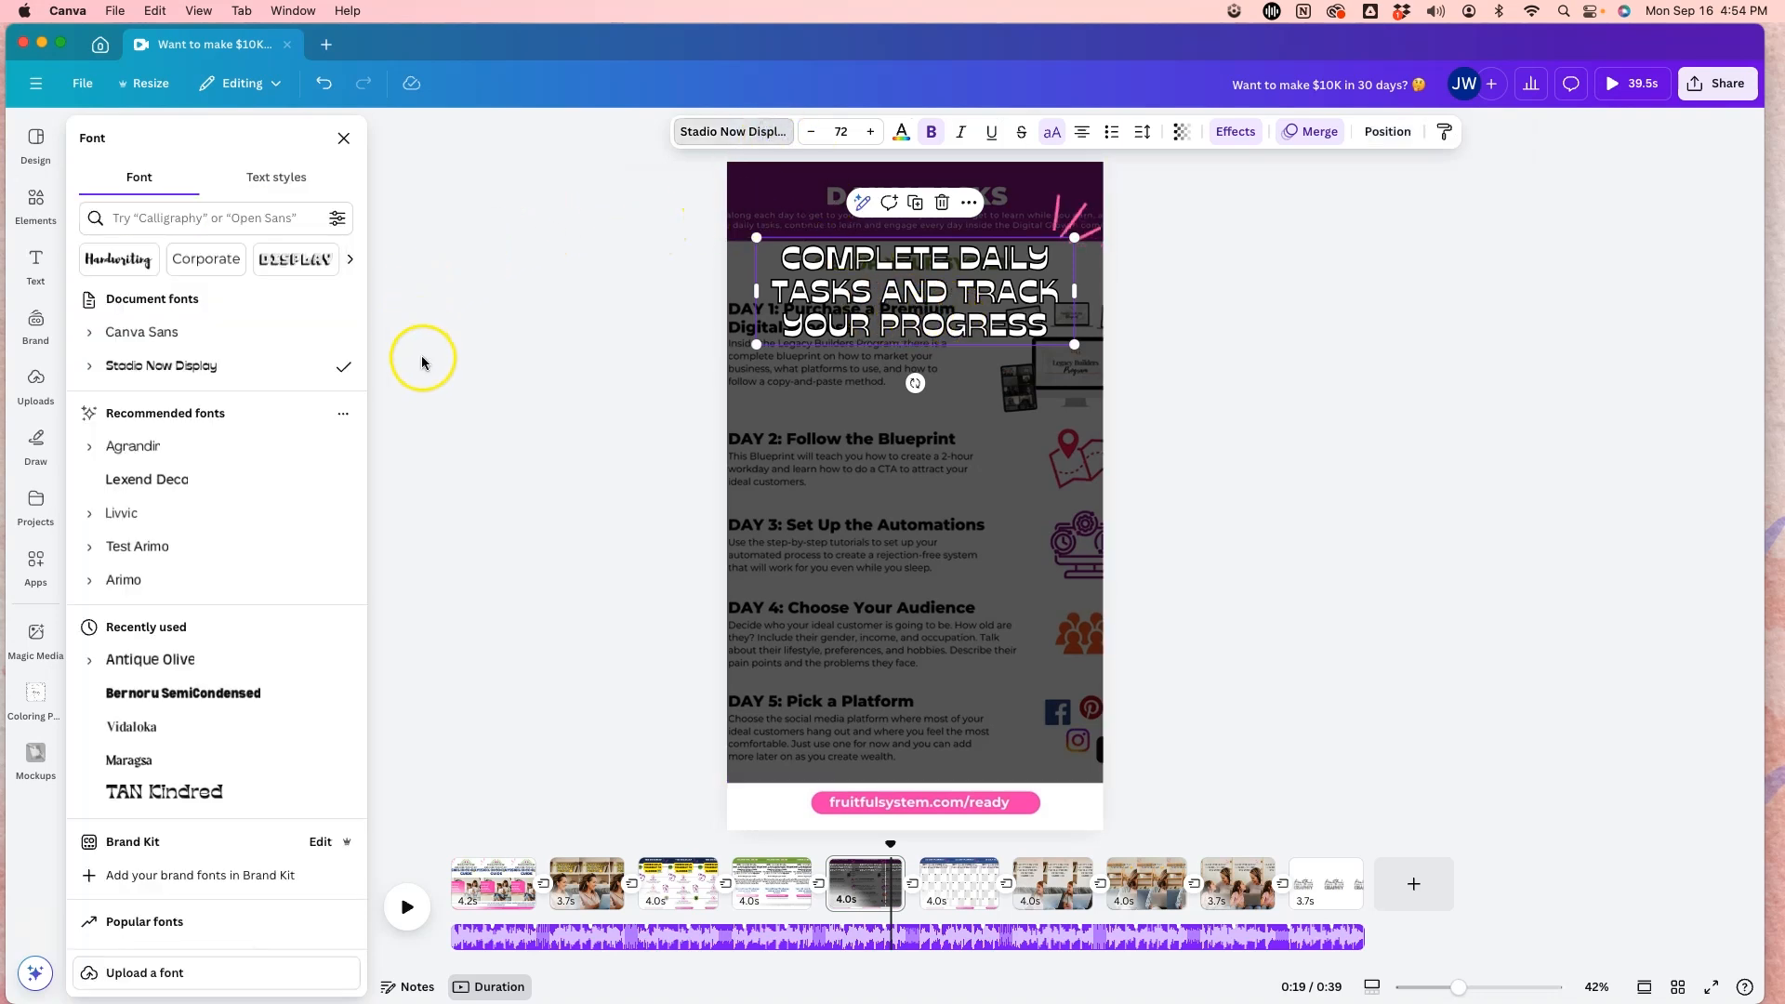
scroll(241, 556, "down", 2)
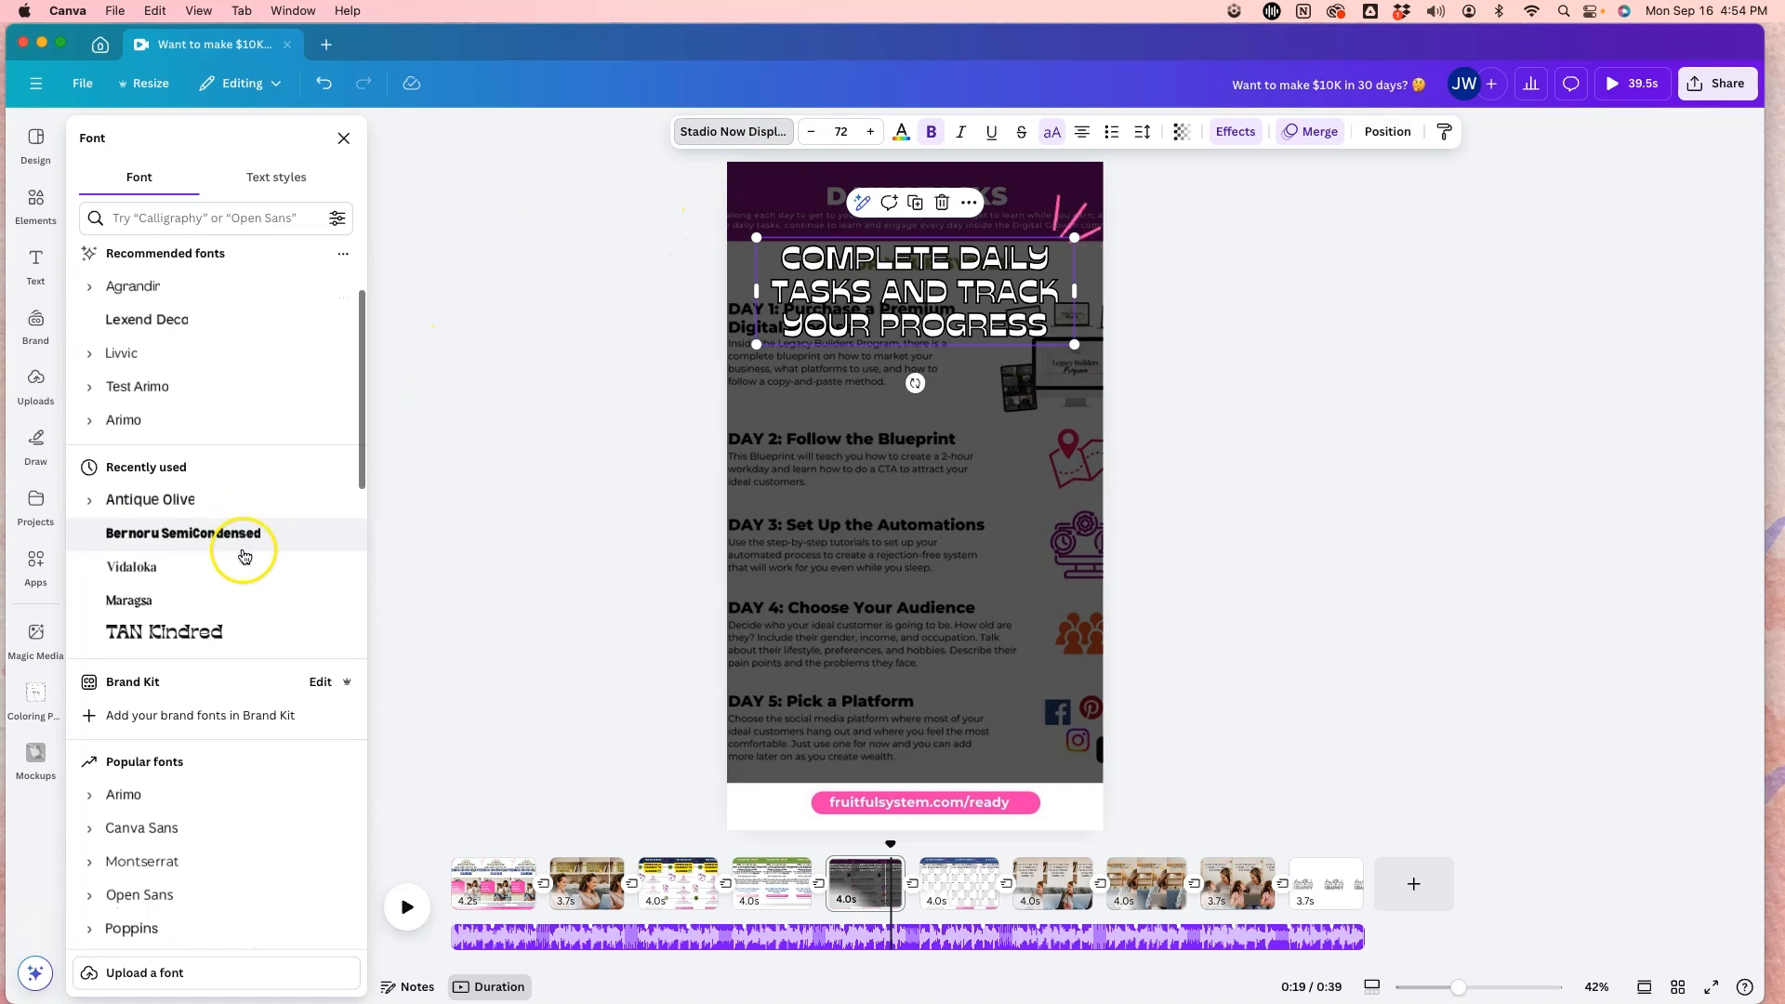
left_click(238, 537)
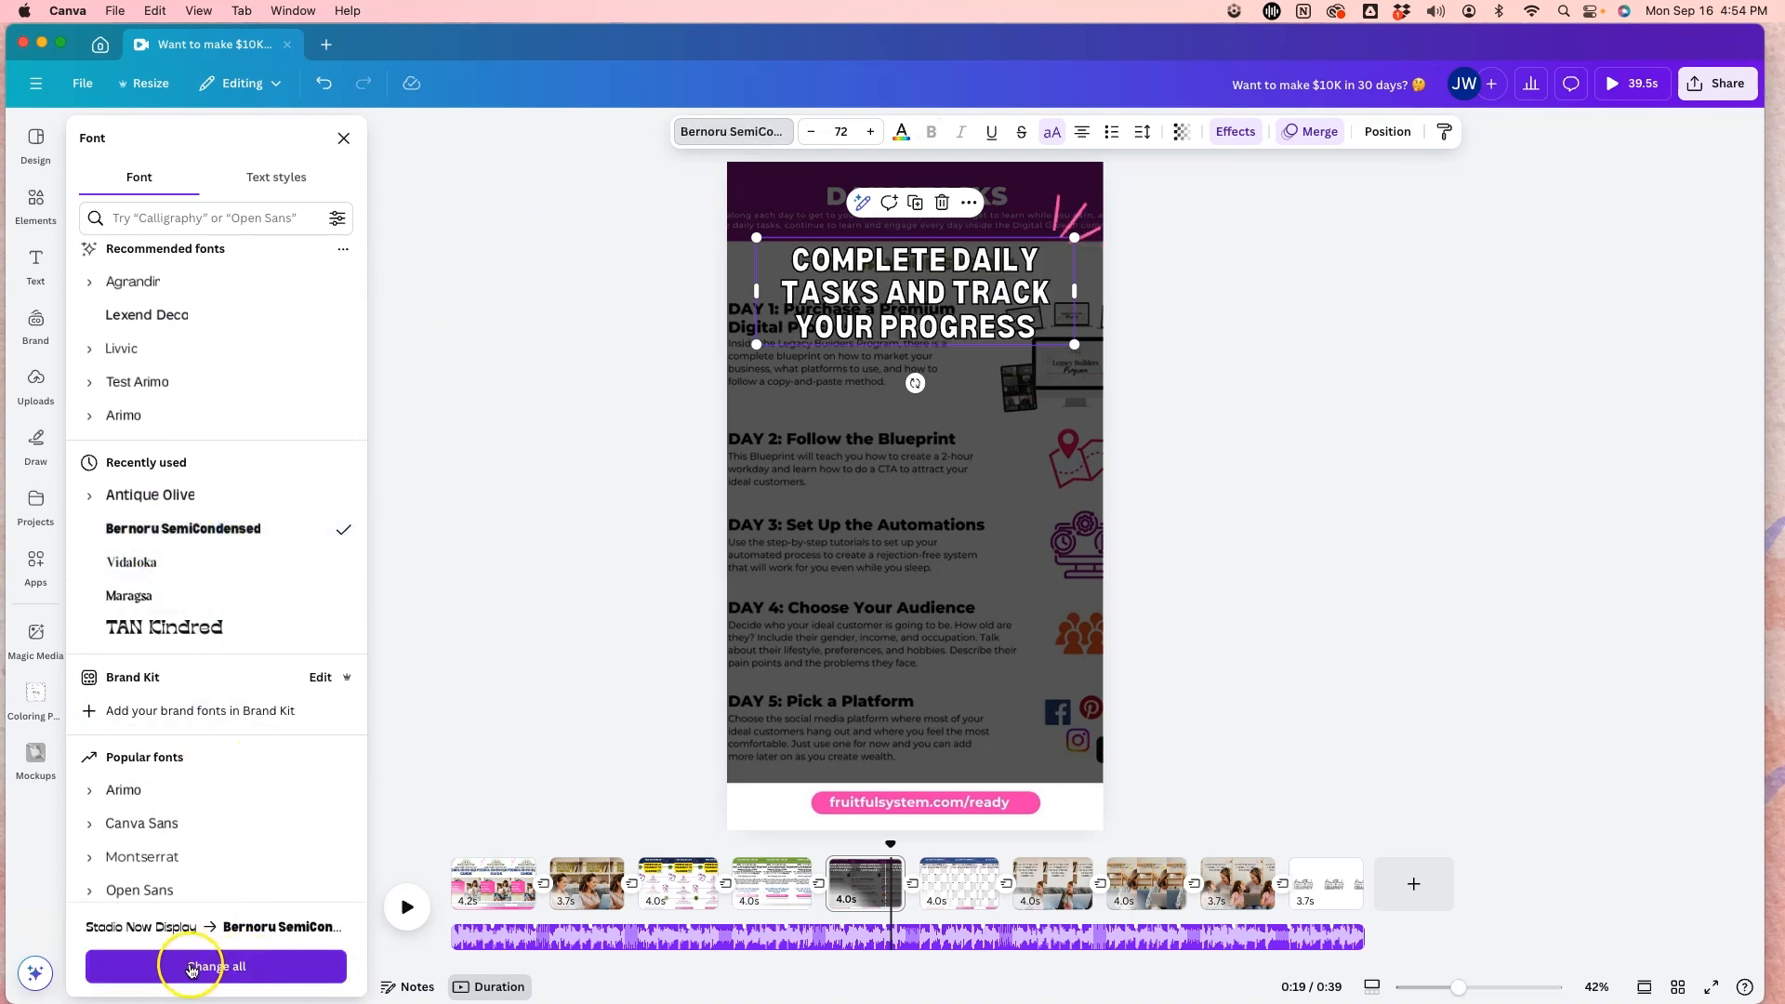
left_click(212, 967)
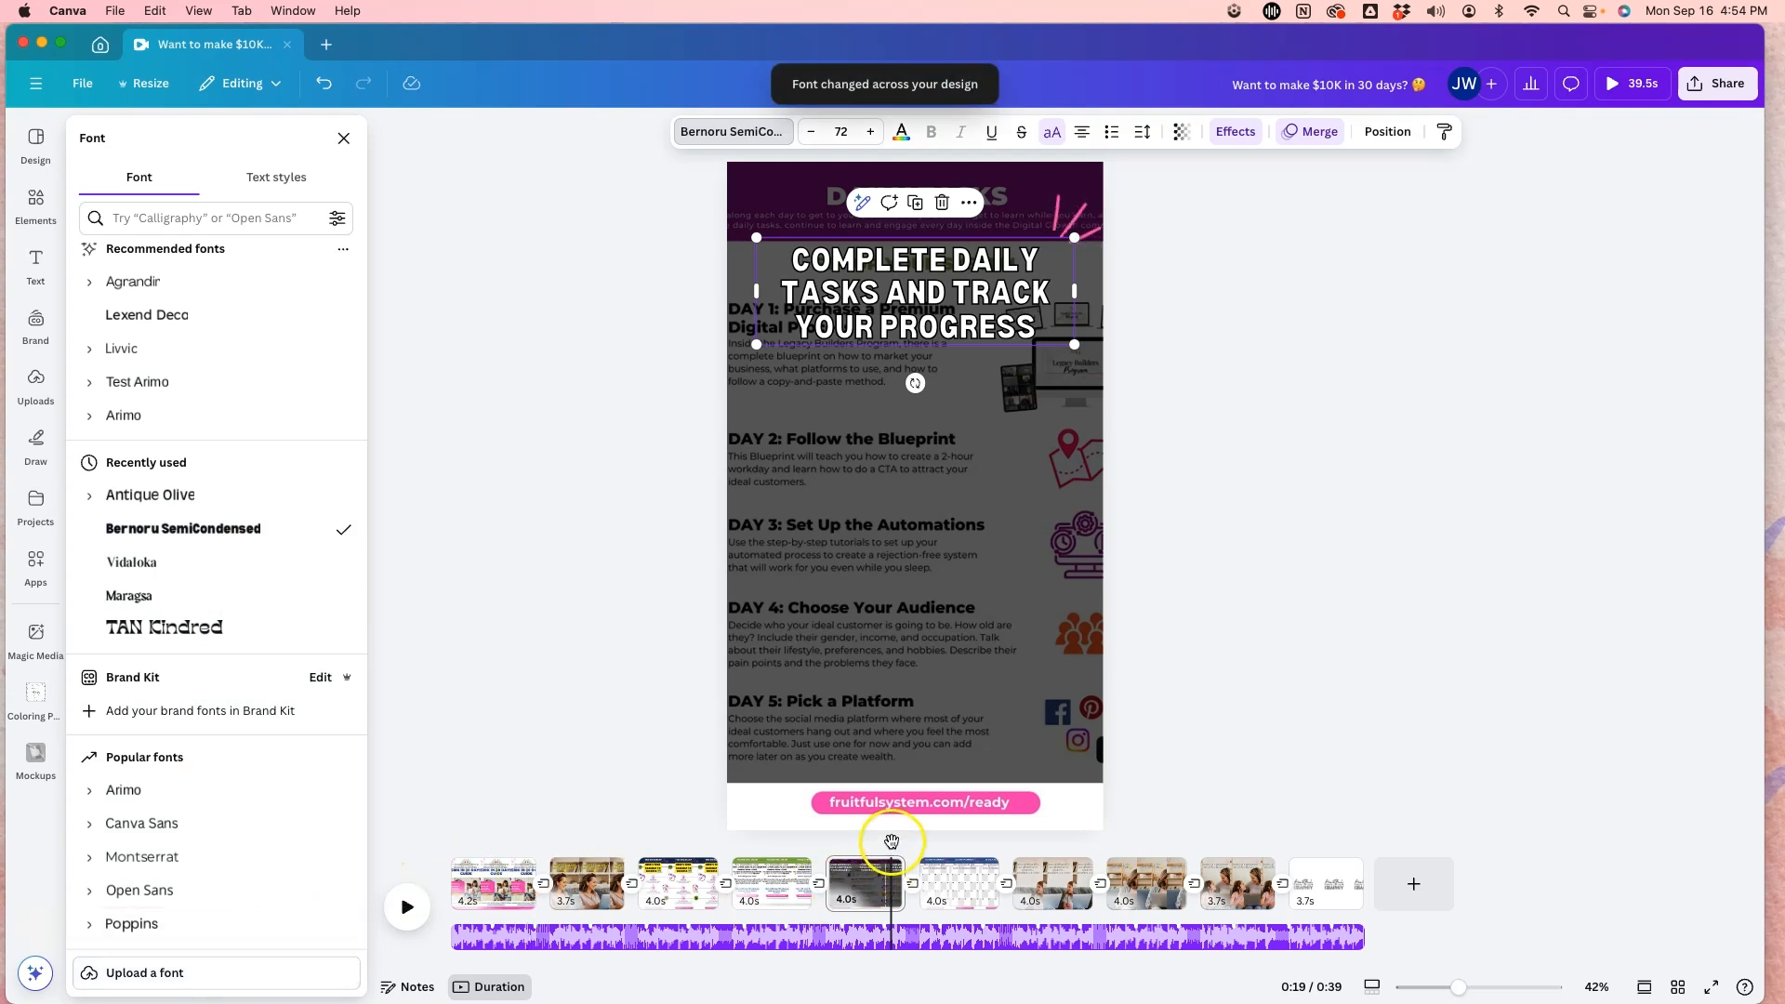
- Play the video from the first page to review the new headline font and the pacing of the pages
left_click_drag(890, 840, 584, 853)
left_click(406, 255)
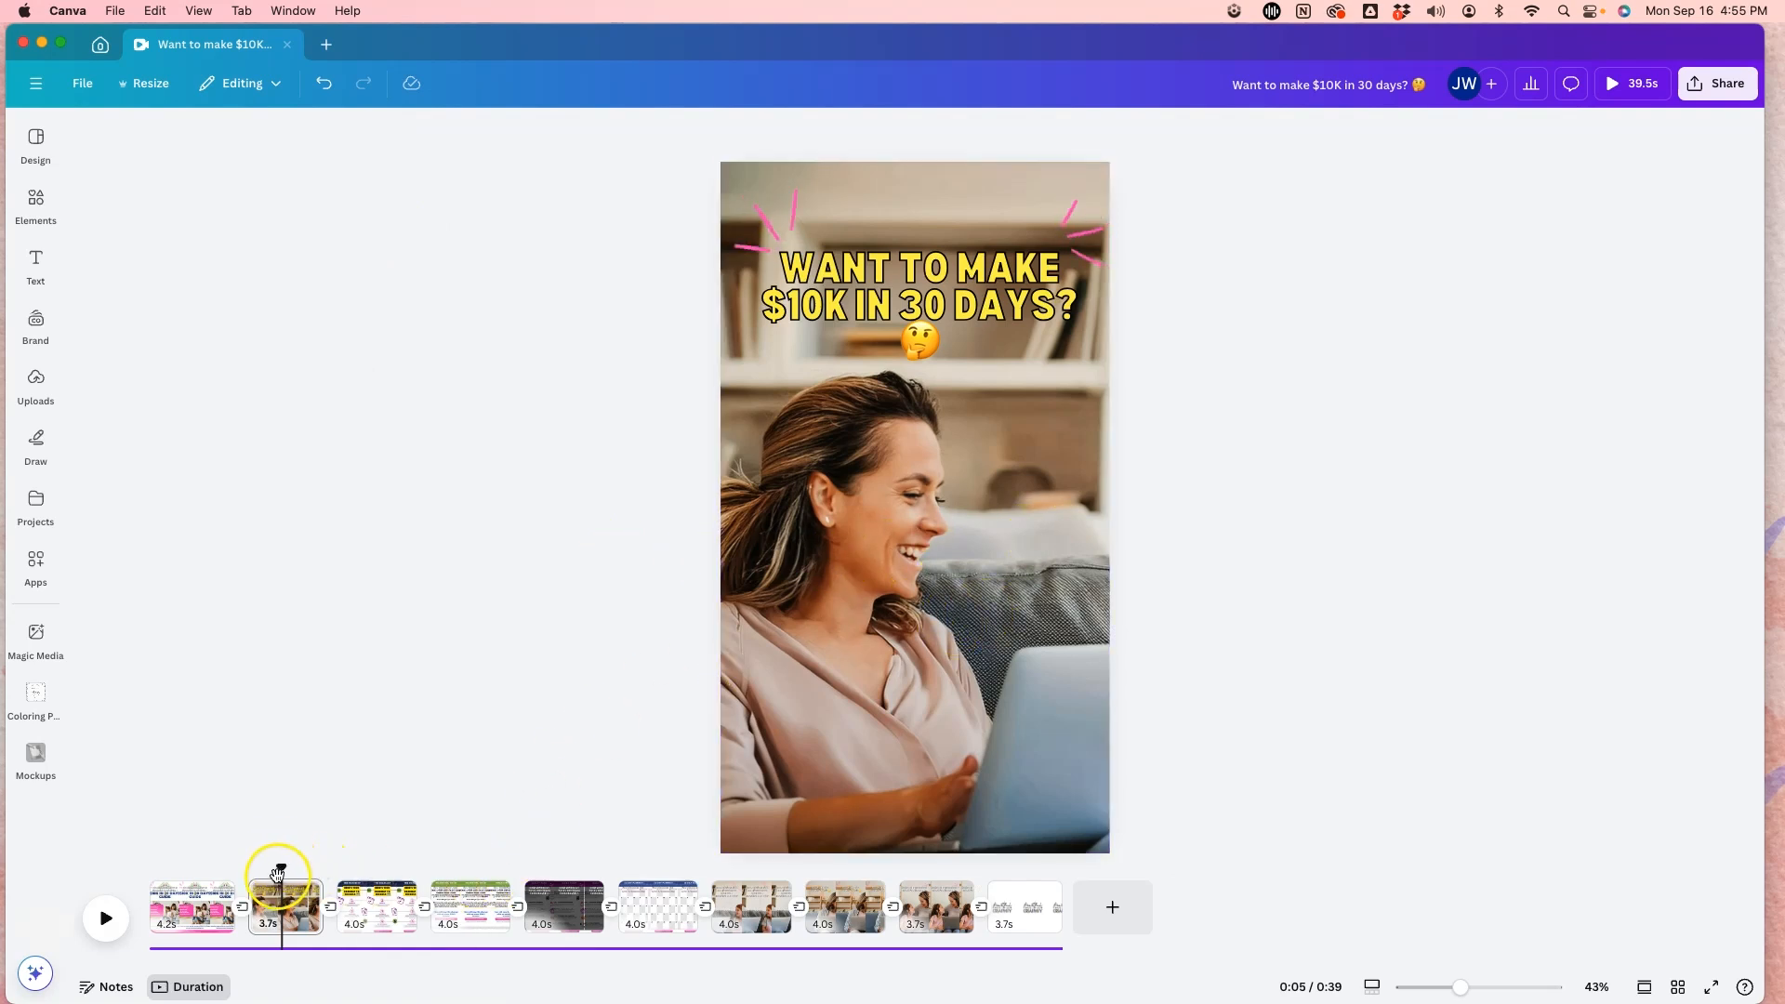
left_click_drag(278, 867, 144, 867)
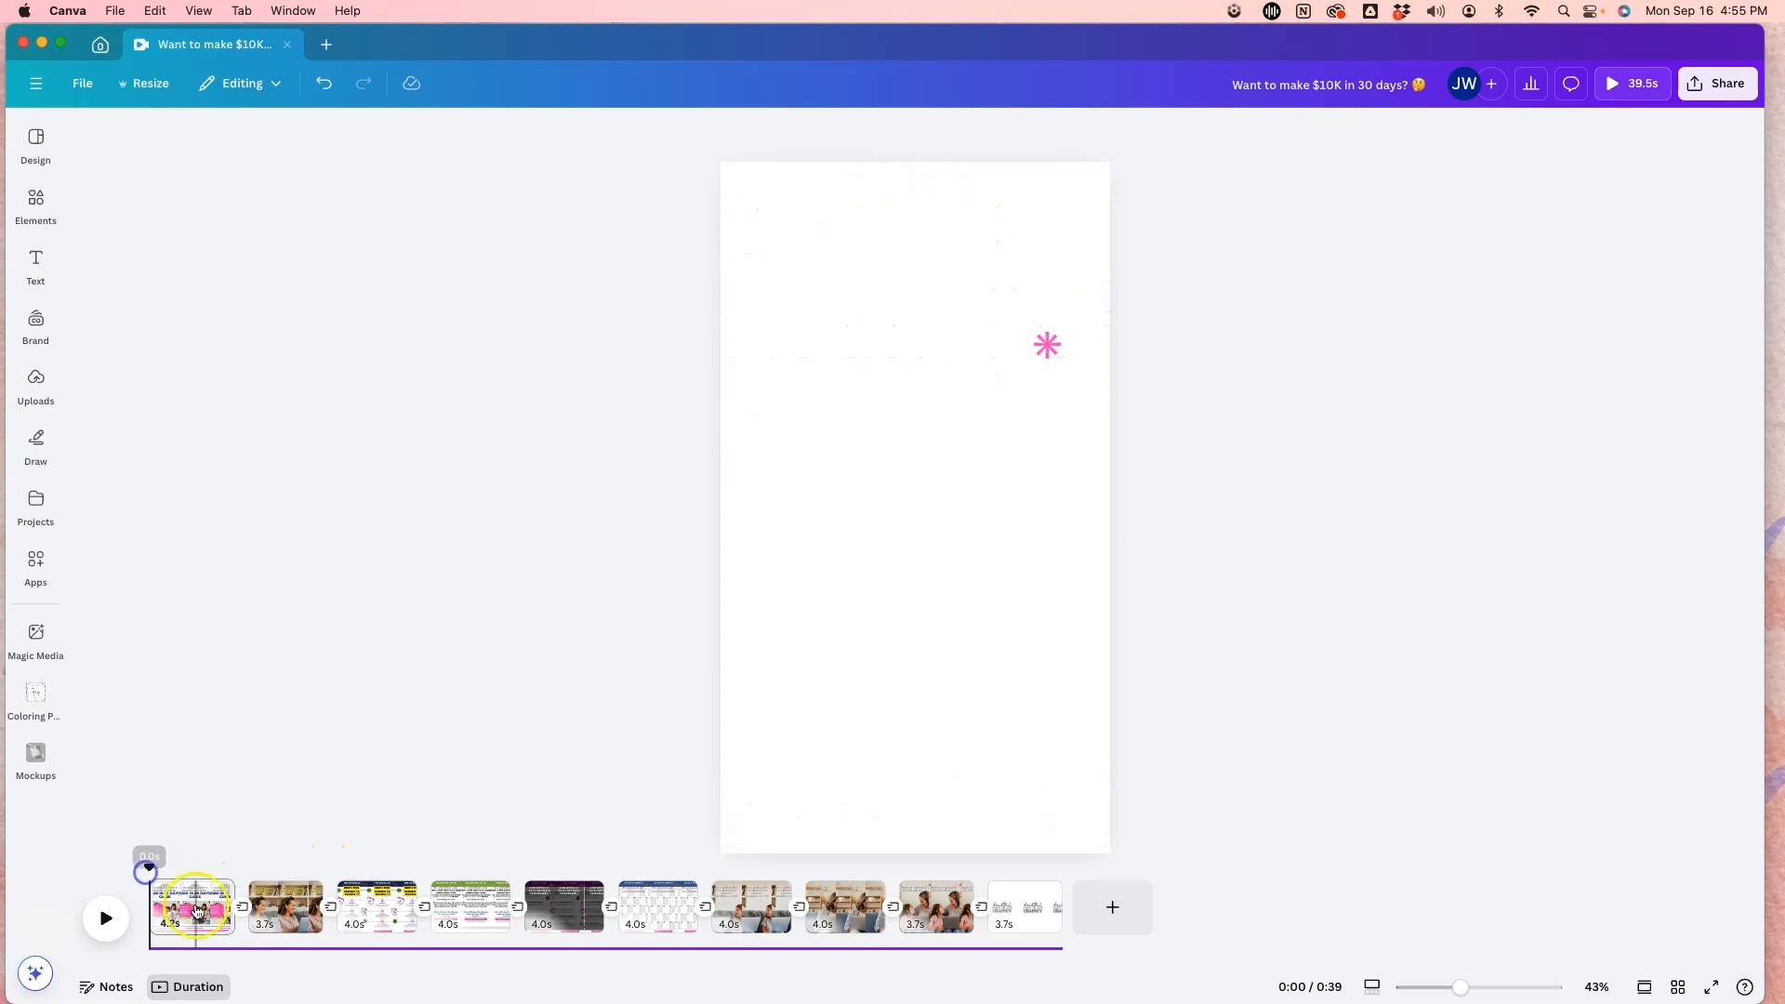
left_click(201, 925)
left_click(113, 920)
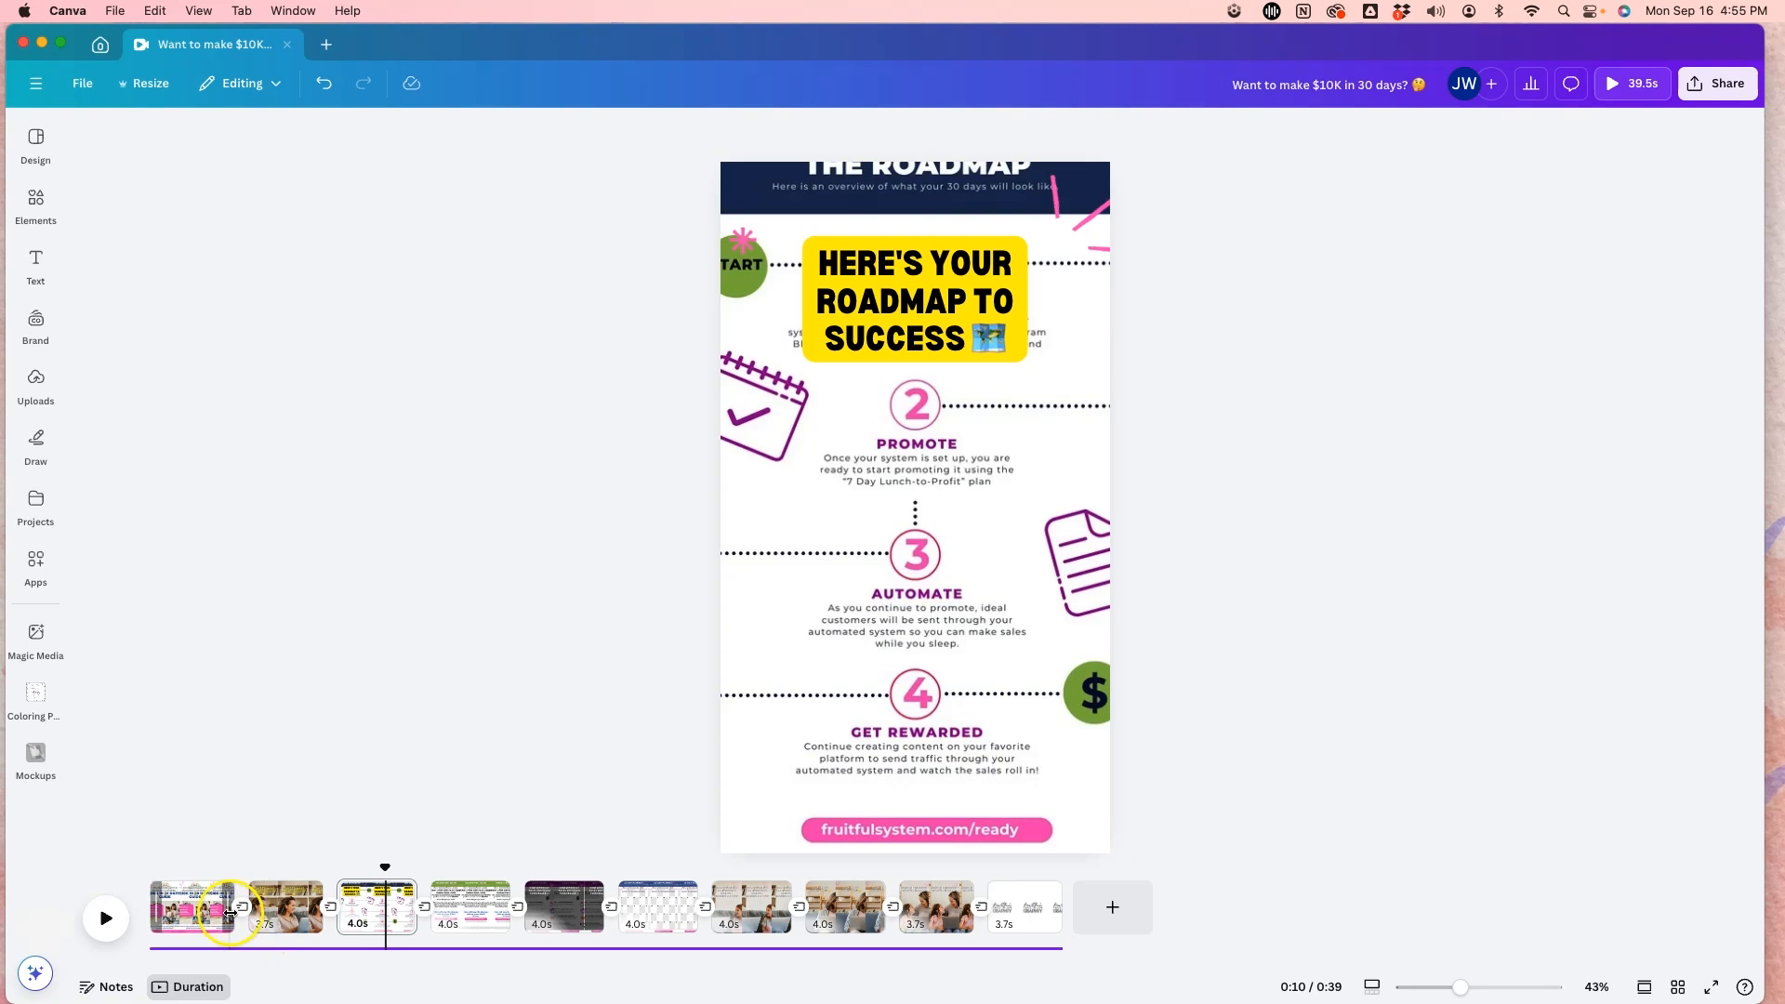
- Shorten the first page to 3.6 seconds and the second to 3.2 seconds, and apply the 3.2-second timing to all 10 pages
left_click_drag(230, 914, 300, 911)
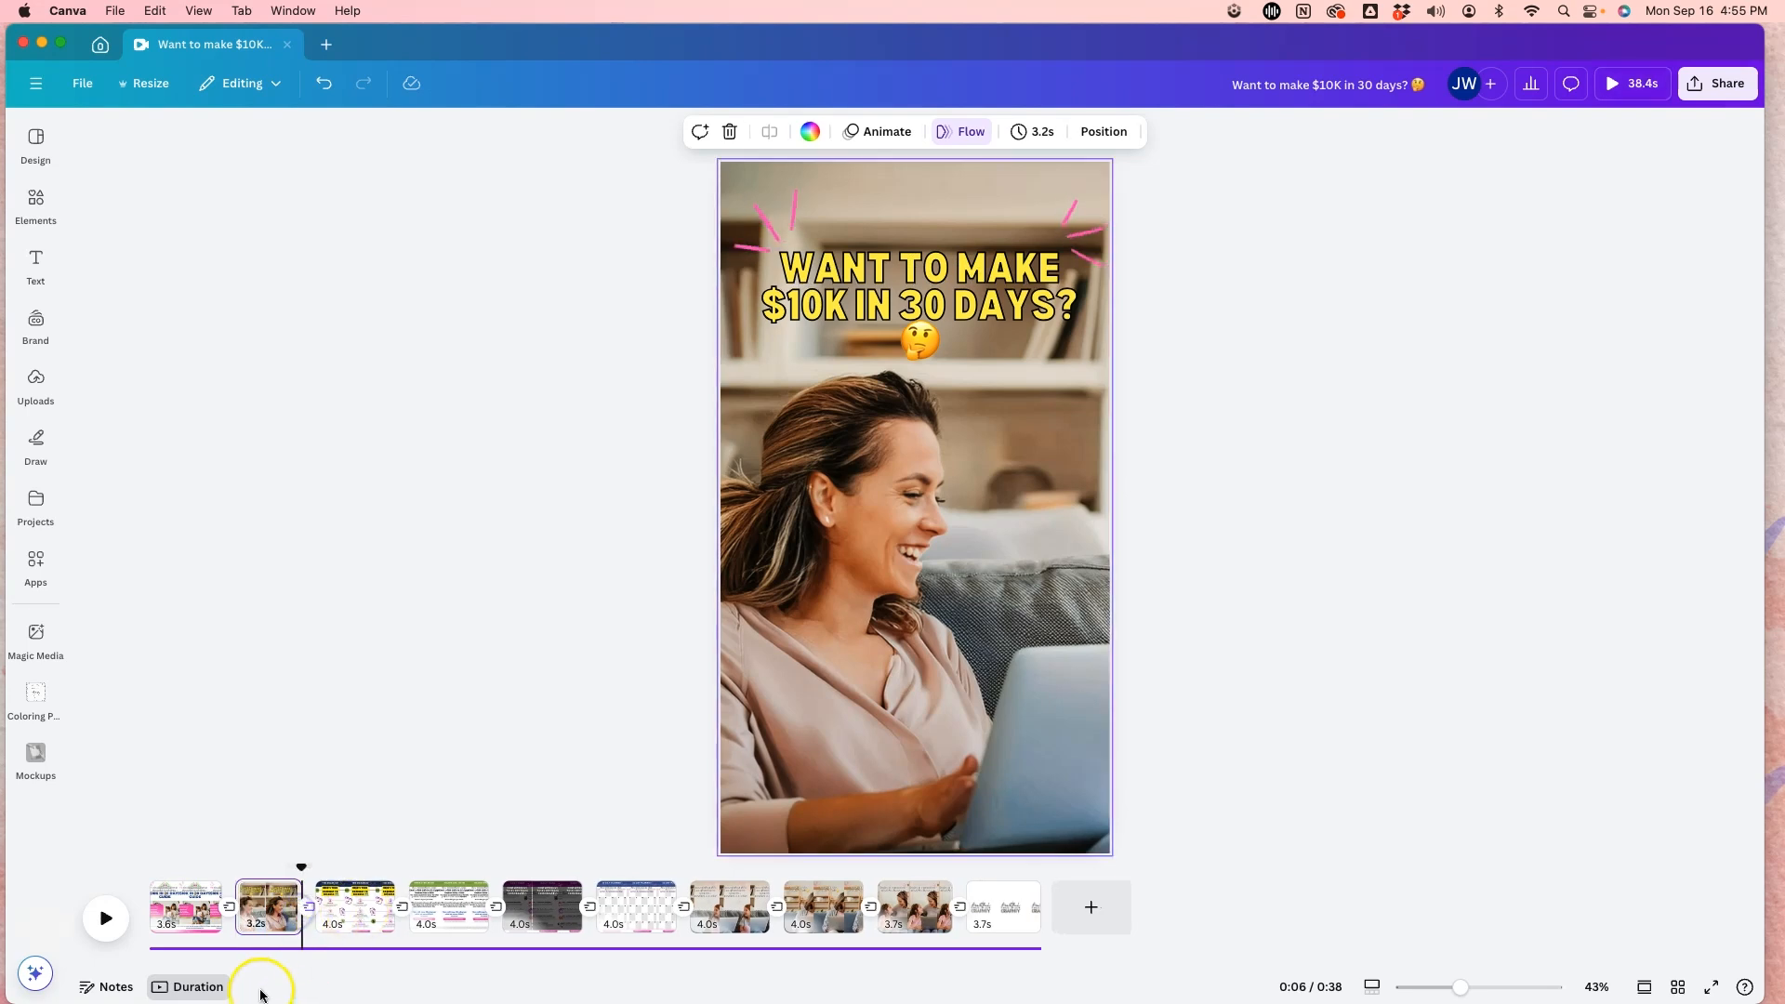
left_click(198, 989)
left_click(198, 989)
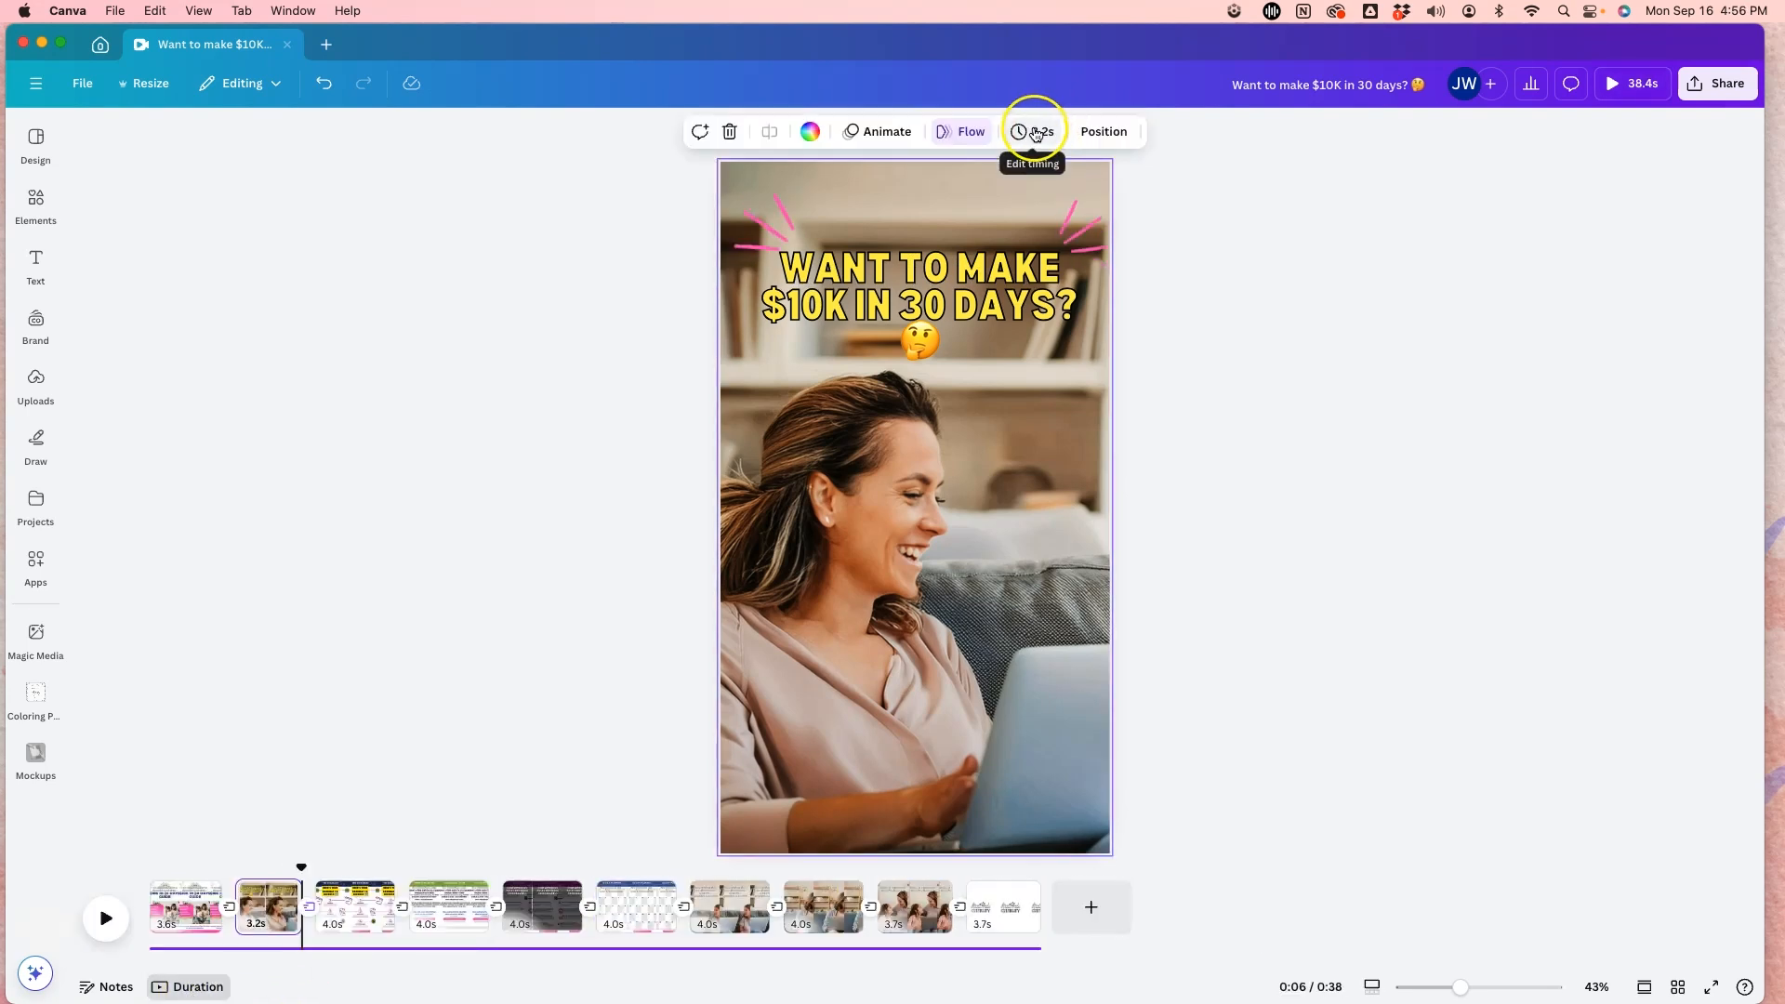
left_click(1033, 131)
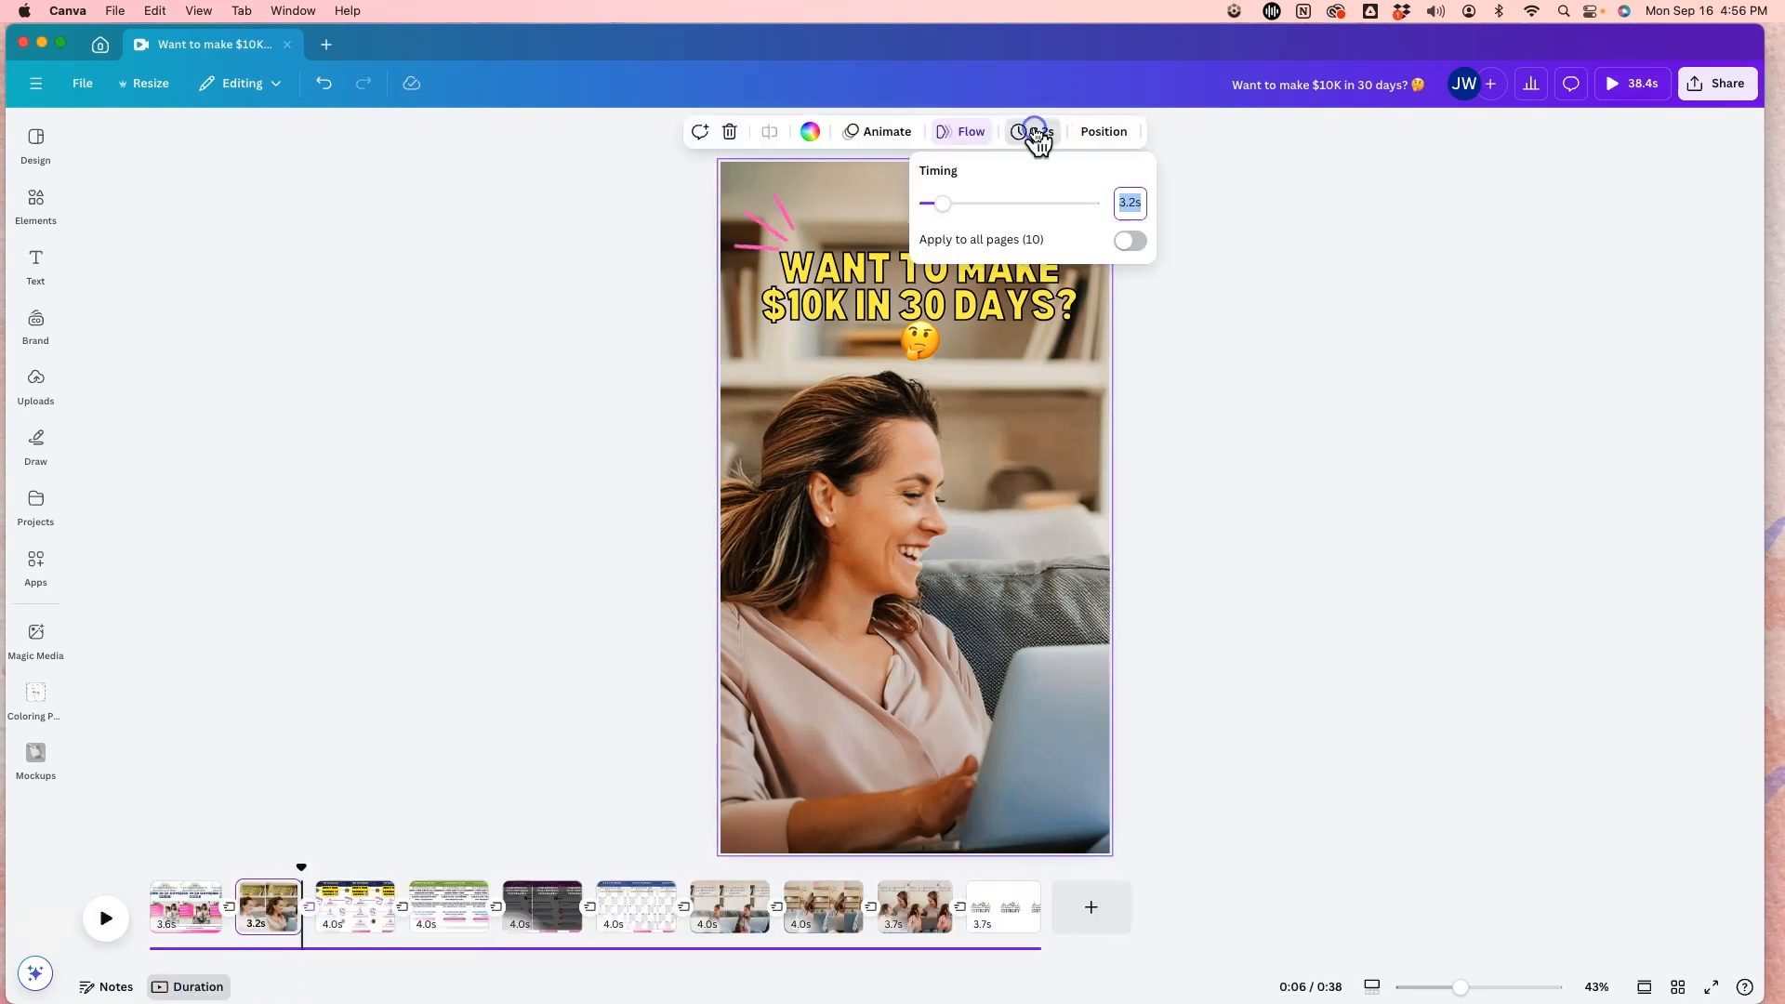
left_click(1127, 244)
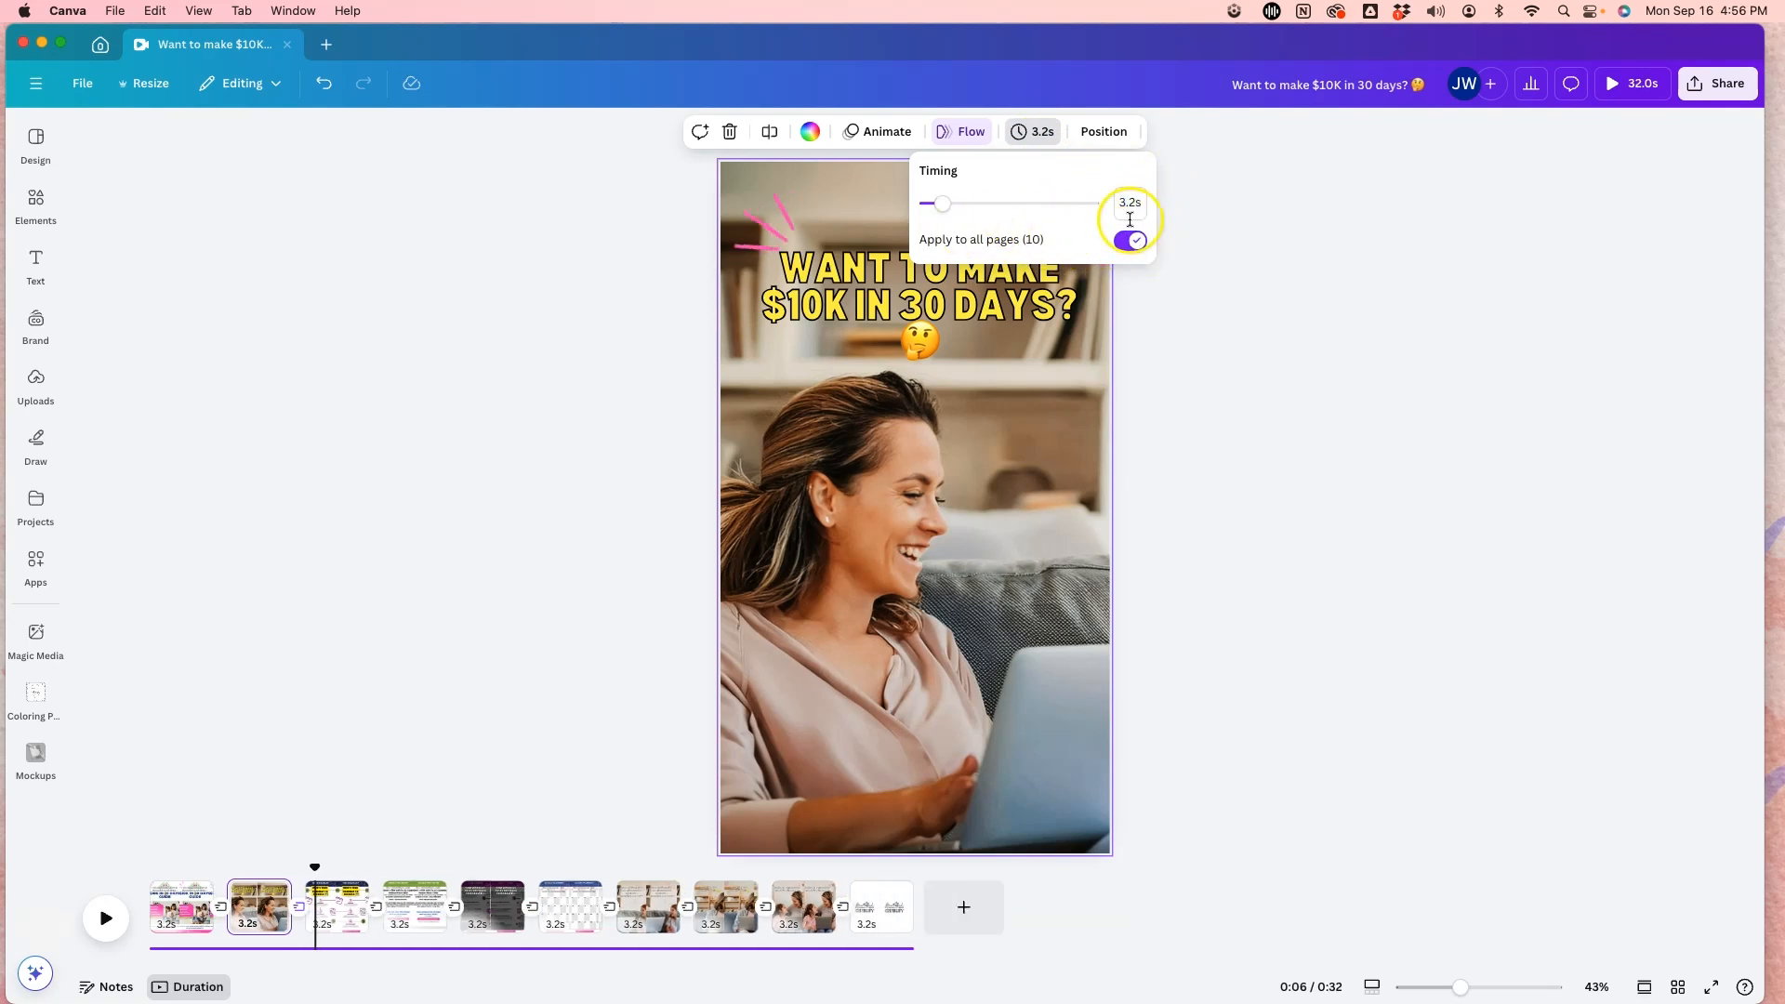
- Set the page timing to 3.0 seconds for all 10 pages
double_click(1126, 203)
key("Return")
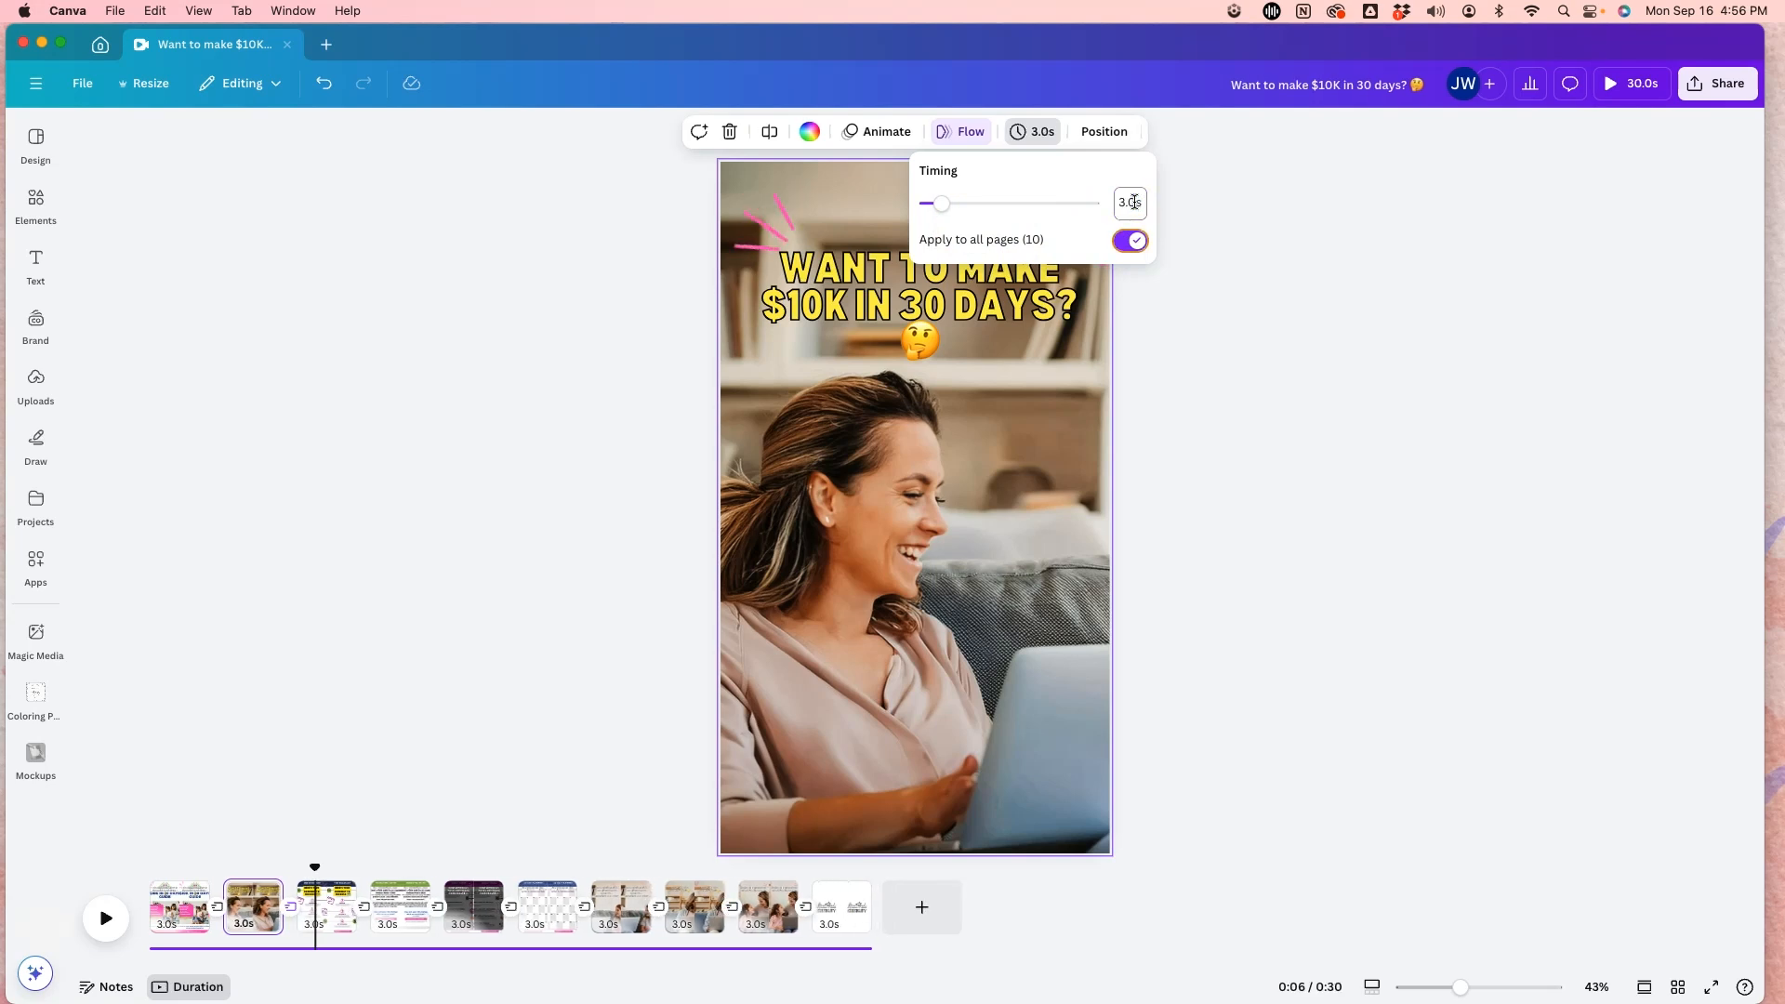
left_click(1318, 210)
- Preview the video full screen, then view the "Click the link in our bio to get started!" page at 0:25
left_click(1629, 83)
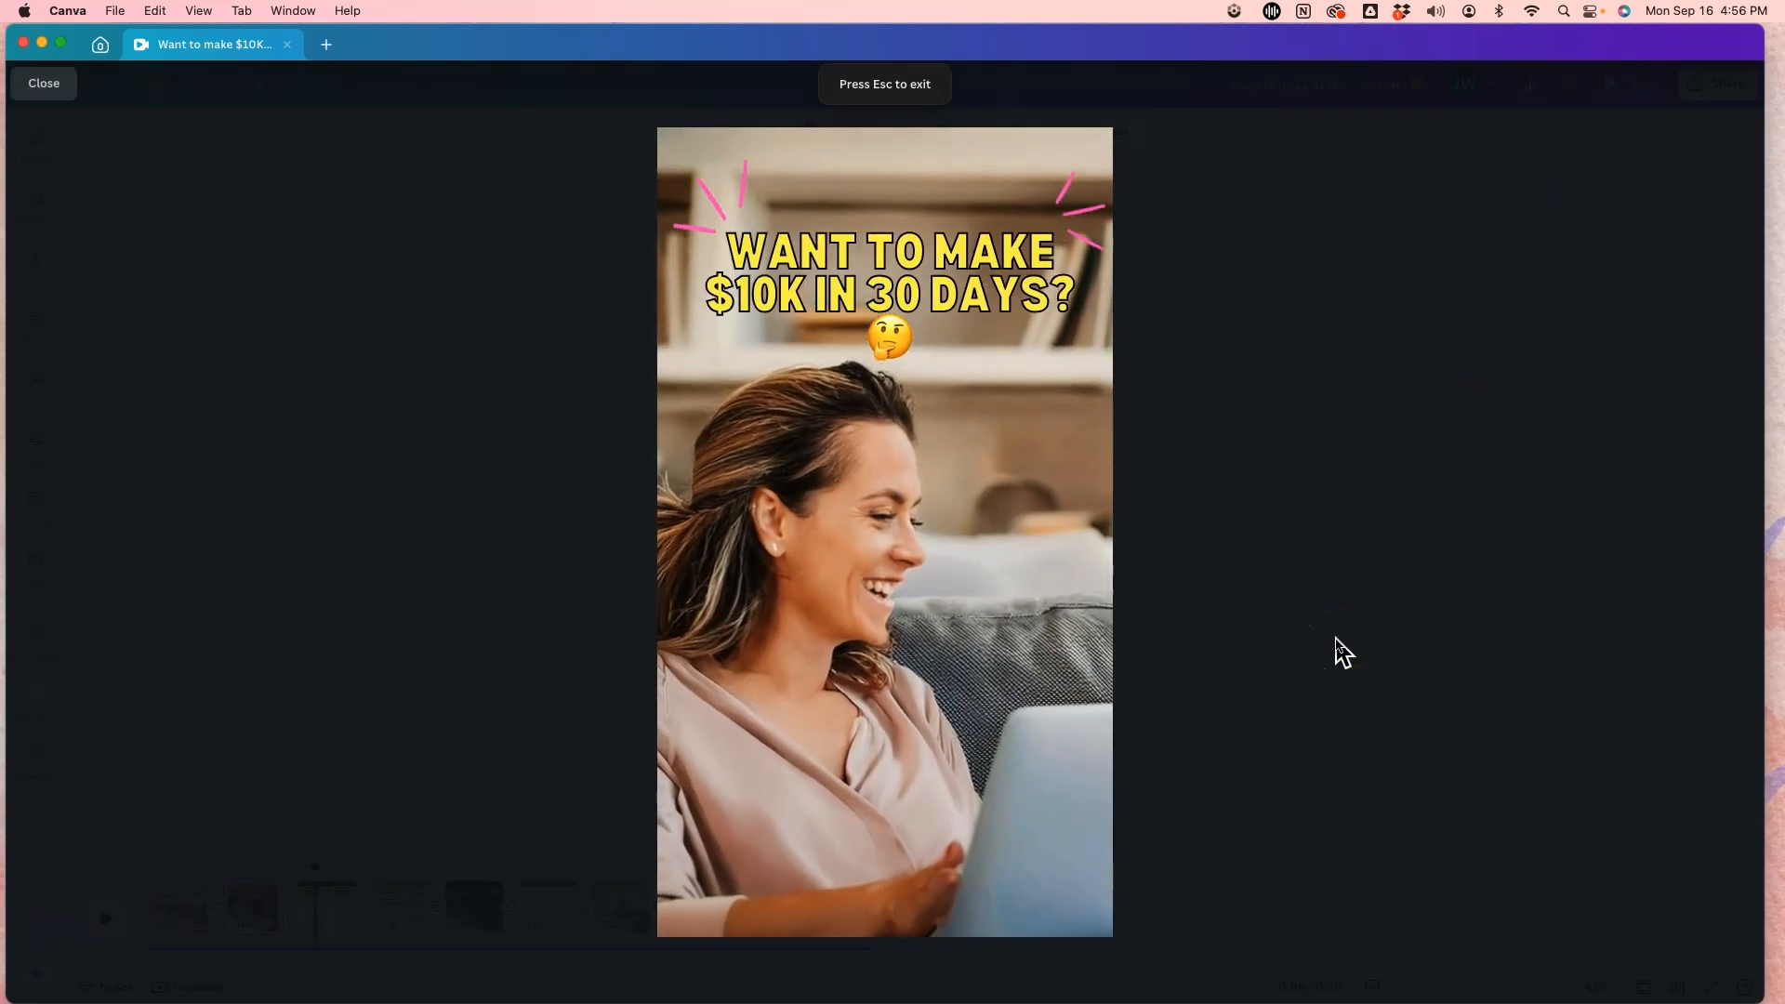
key("Escape")
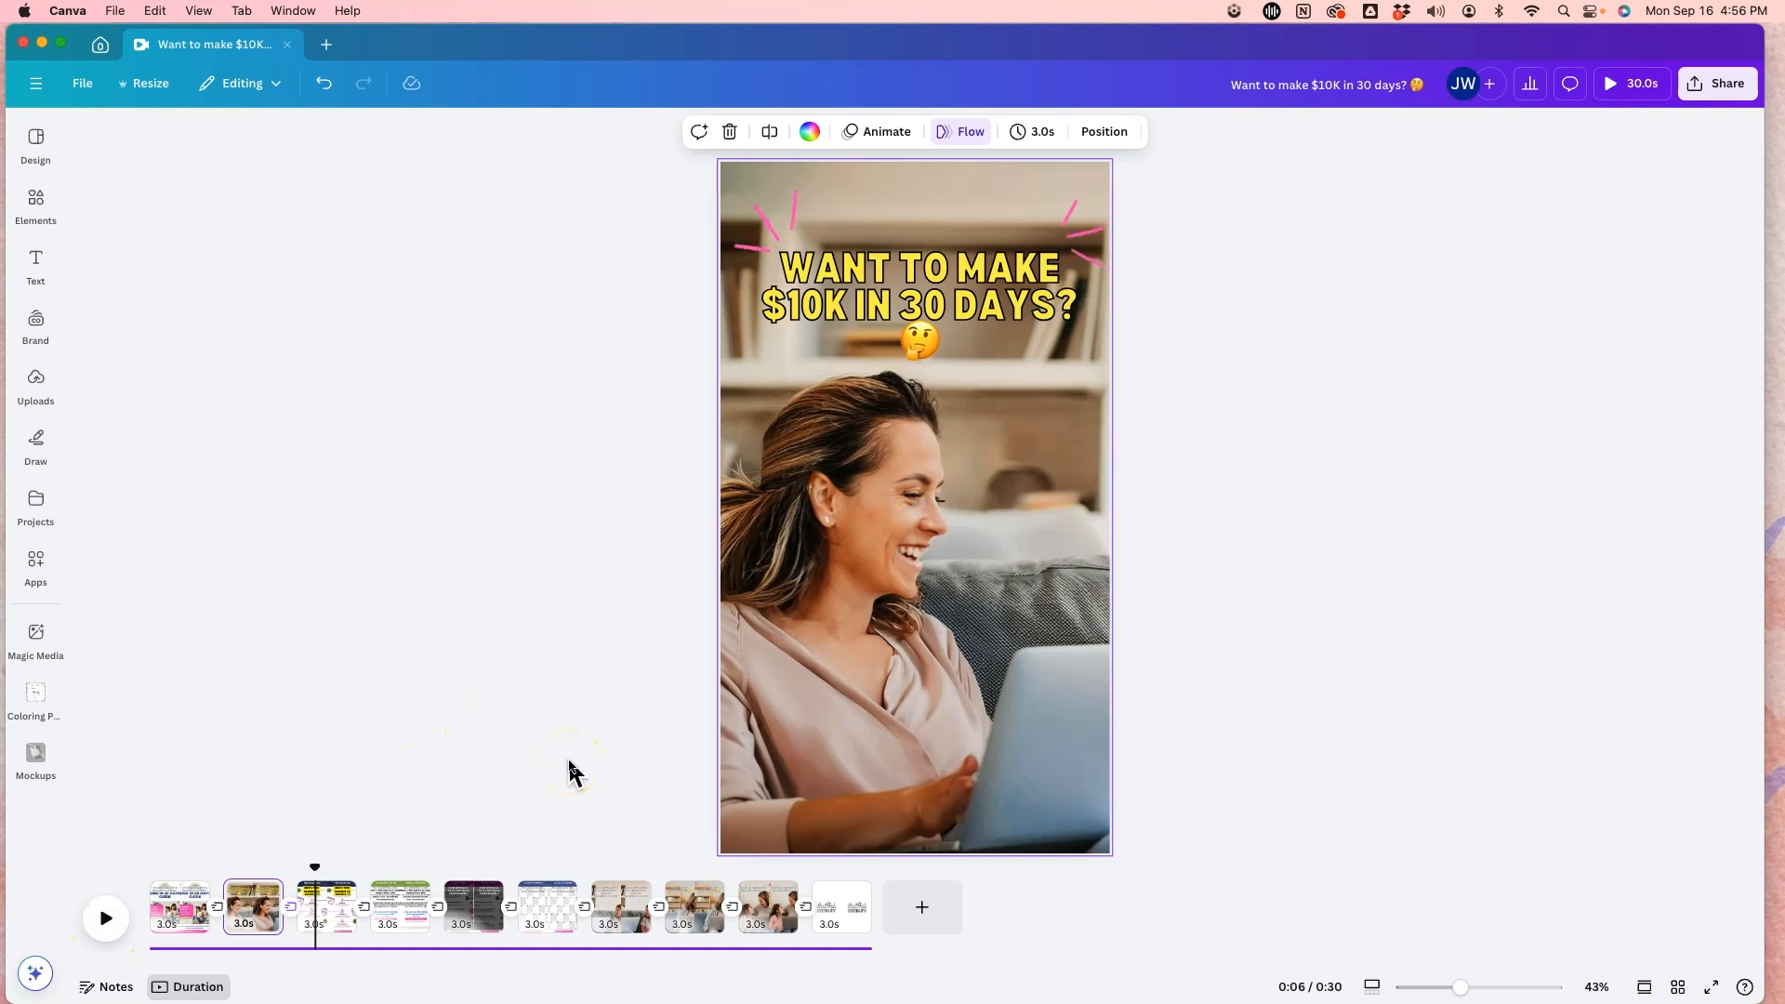
left_click(885, 552)
left_click_drag(315, 869, 770, 895)
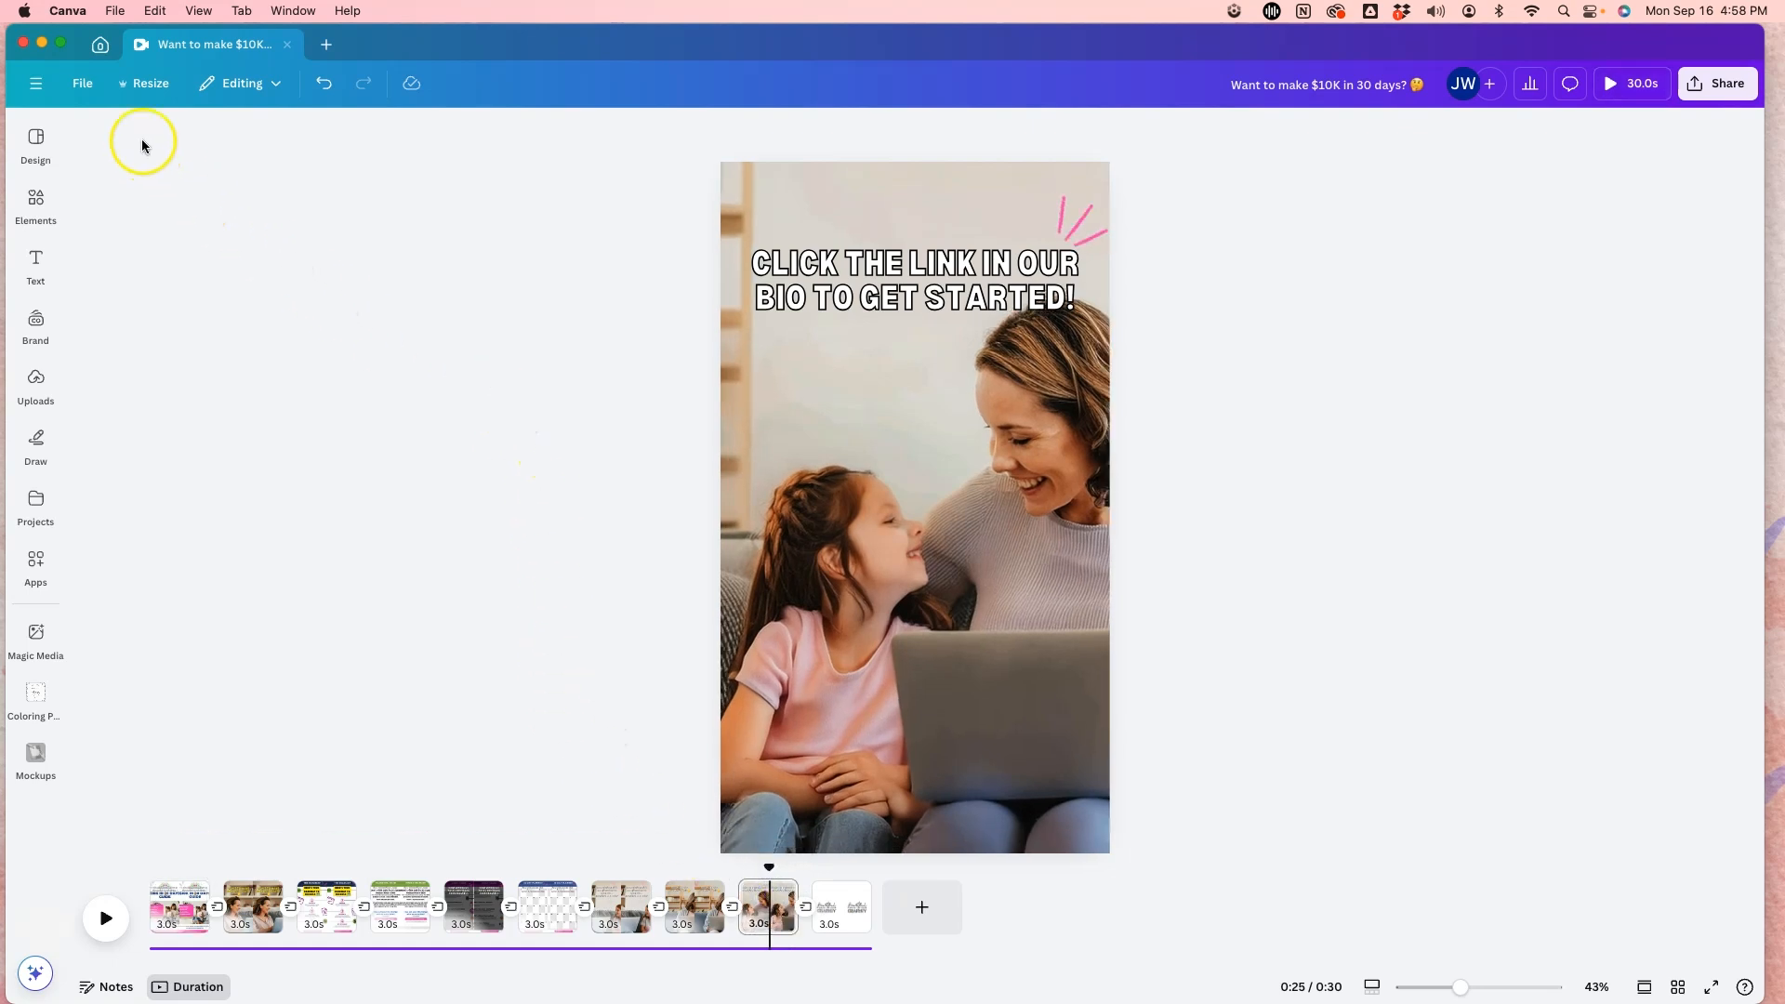
- Review the available resize formats for the design, including the suggested Instagram and Facebook sizes, without choosing one
left_click(149, 86)
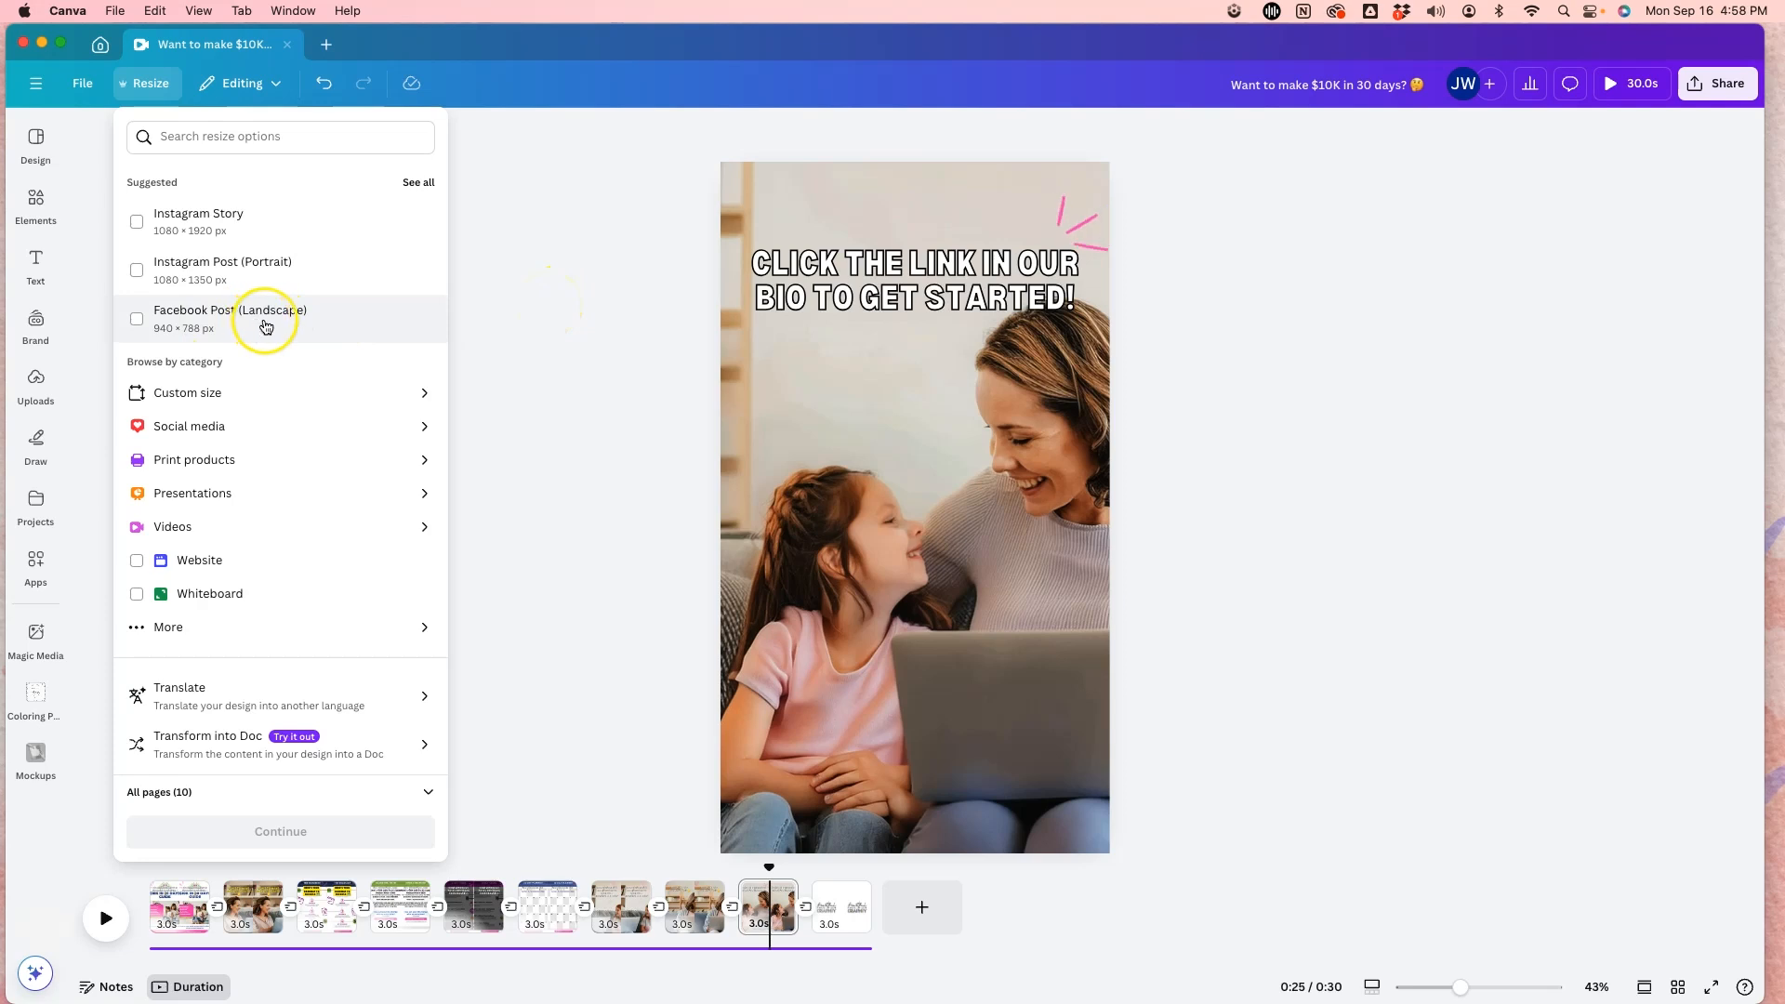
left_click(570, 321)
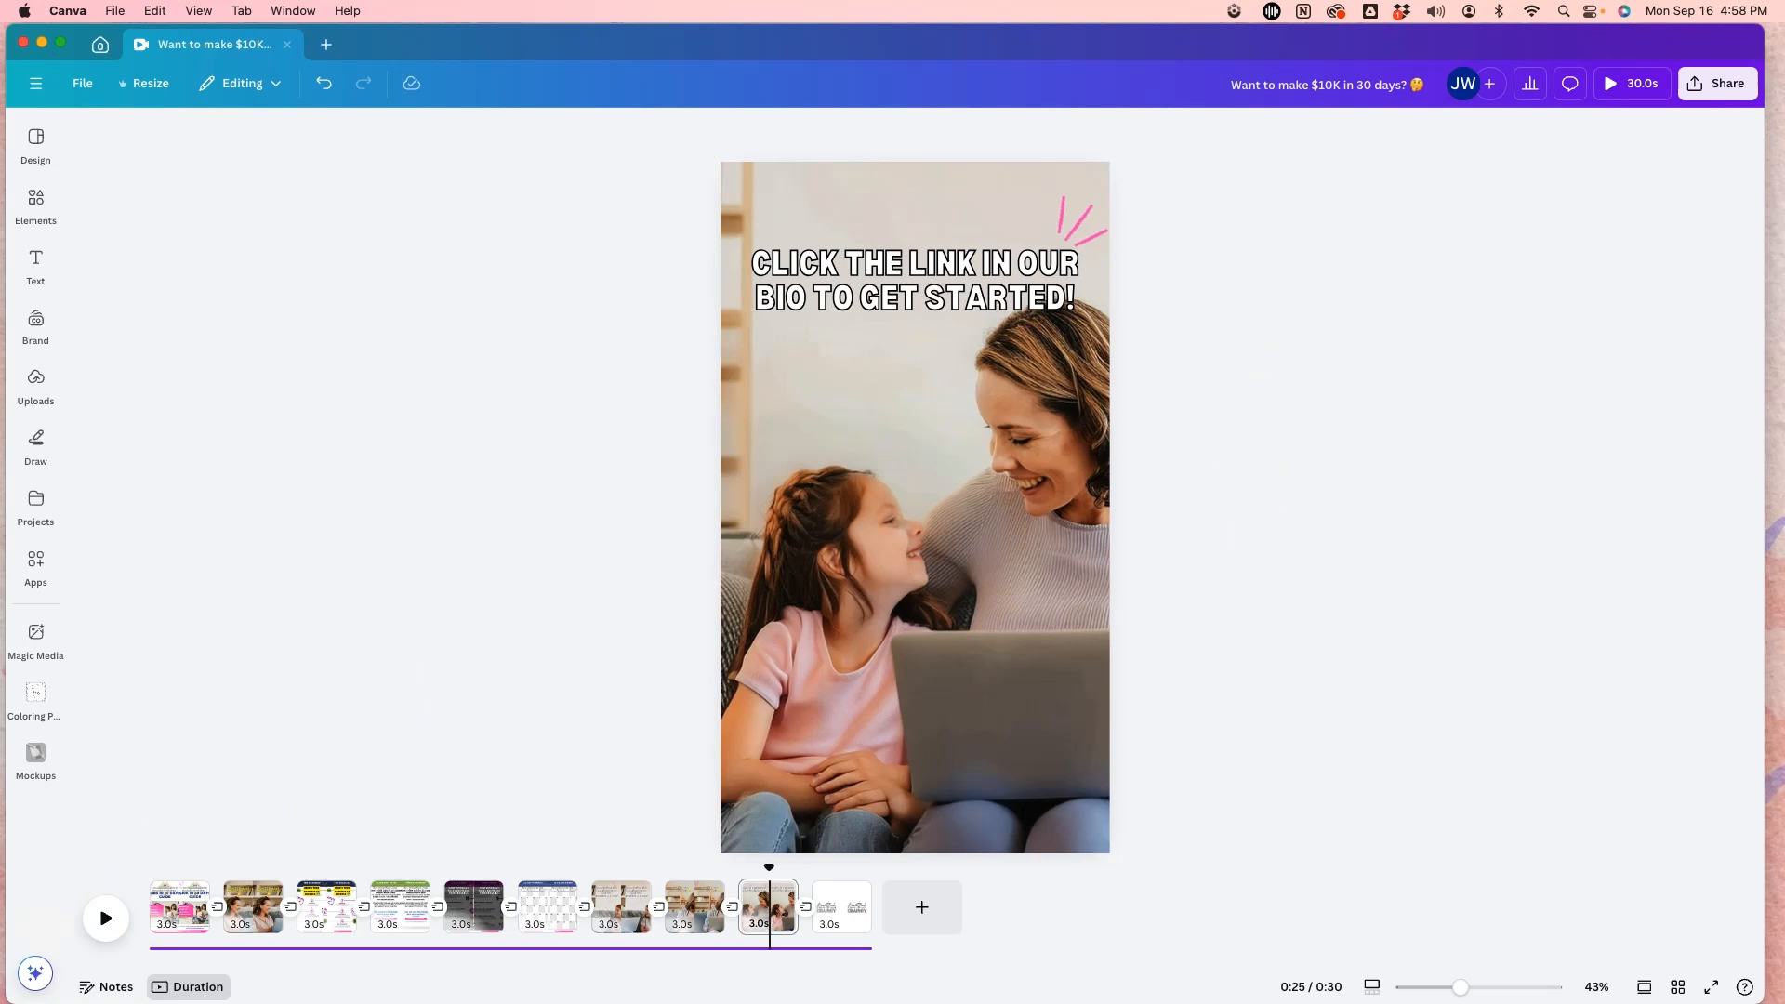
- Switch to the Create Short Videos Quickly! page in Chrome and look it over down to the email sign-up form
left_click_drag(0, 52, 463, 36)
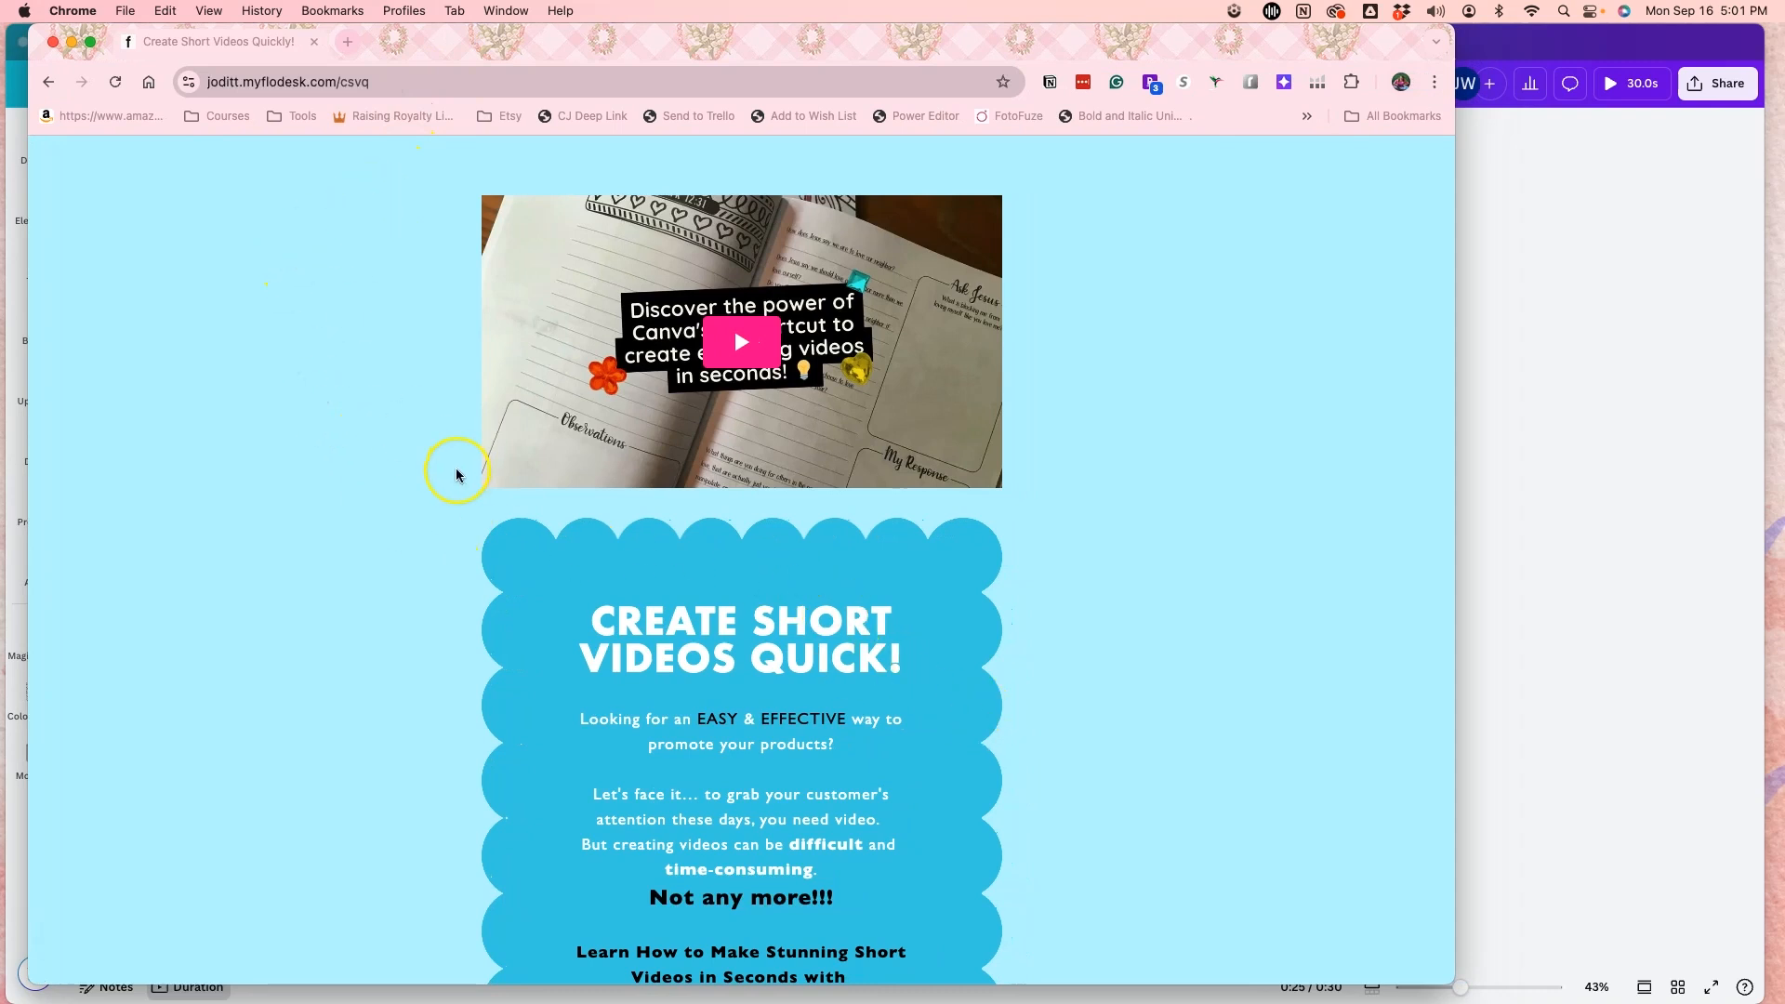
scroll(451, 492, "down", 5)
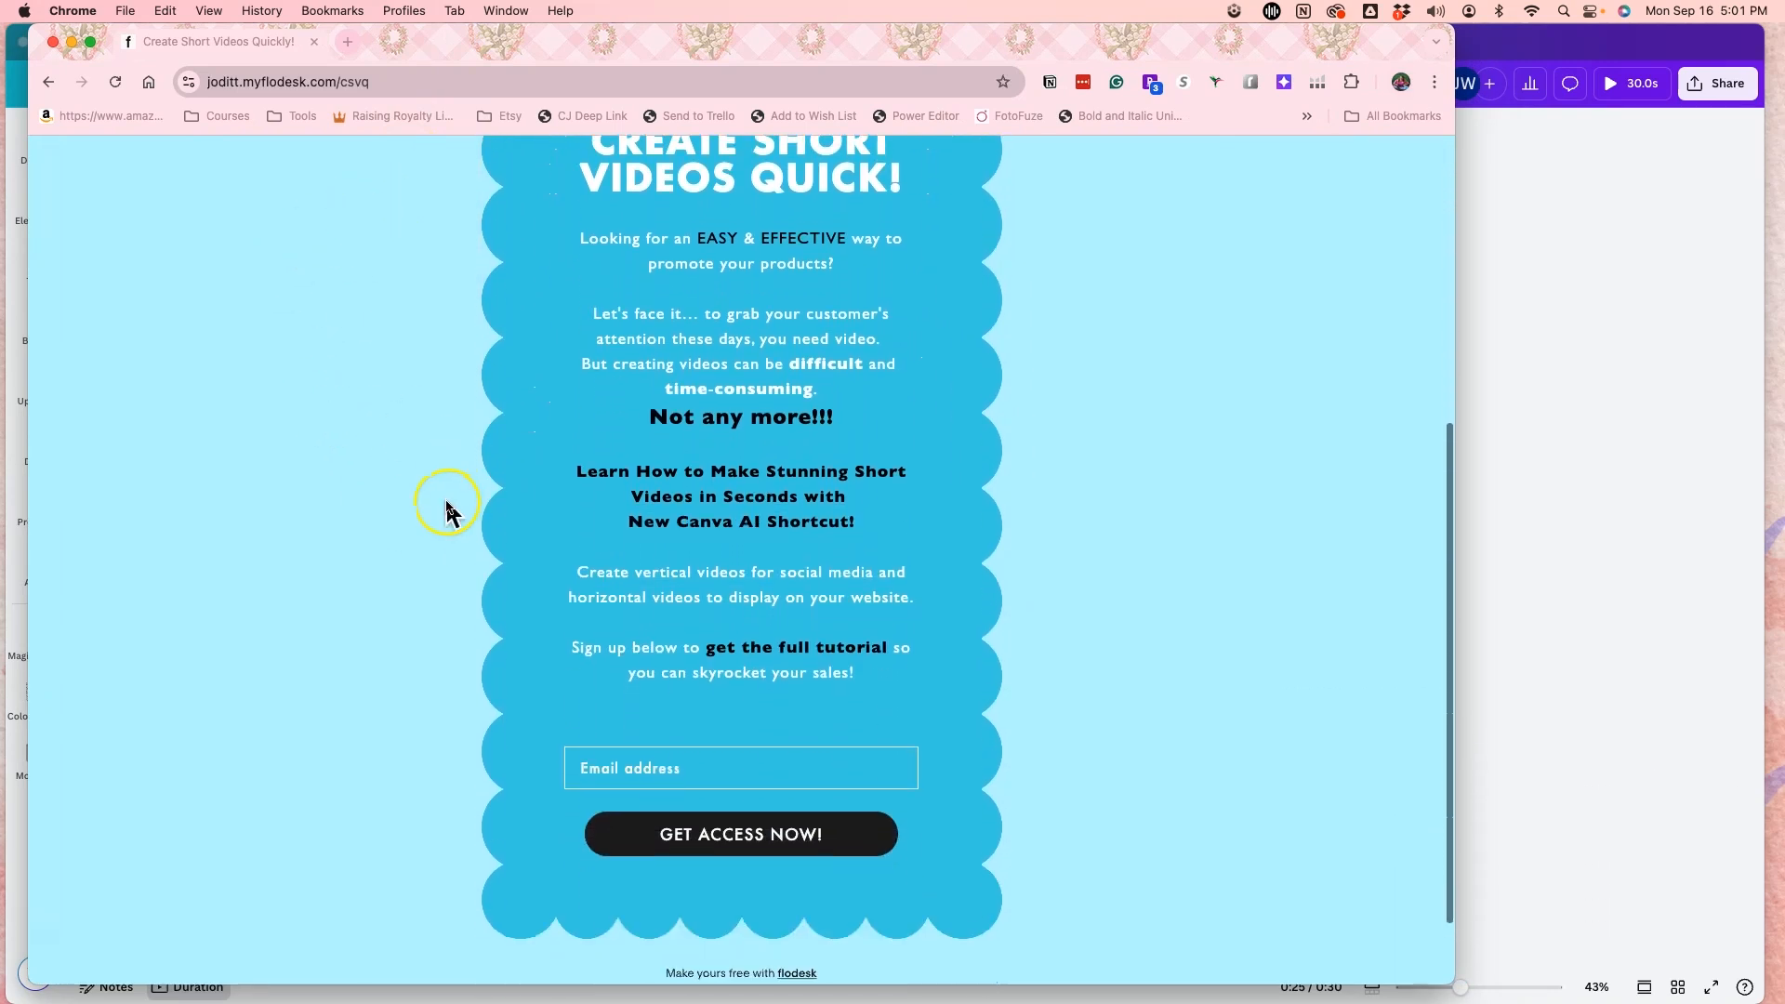
scroll(447, 508, "up", 5)
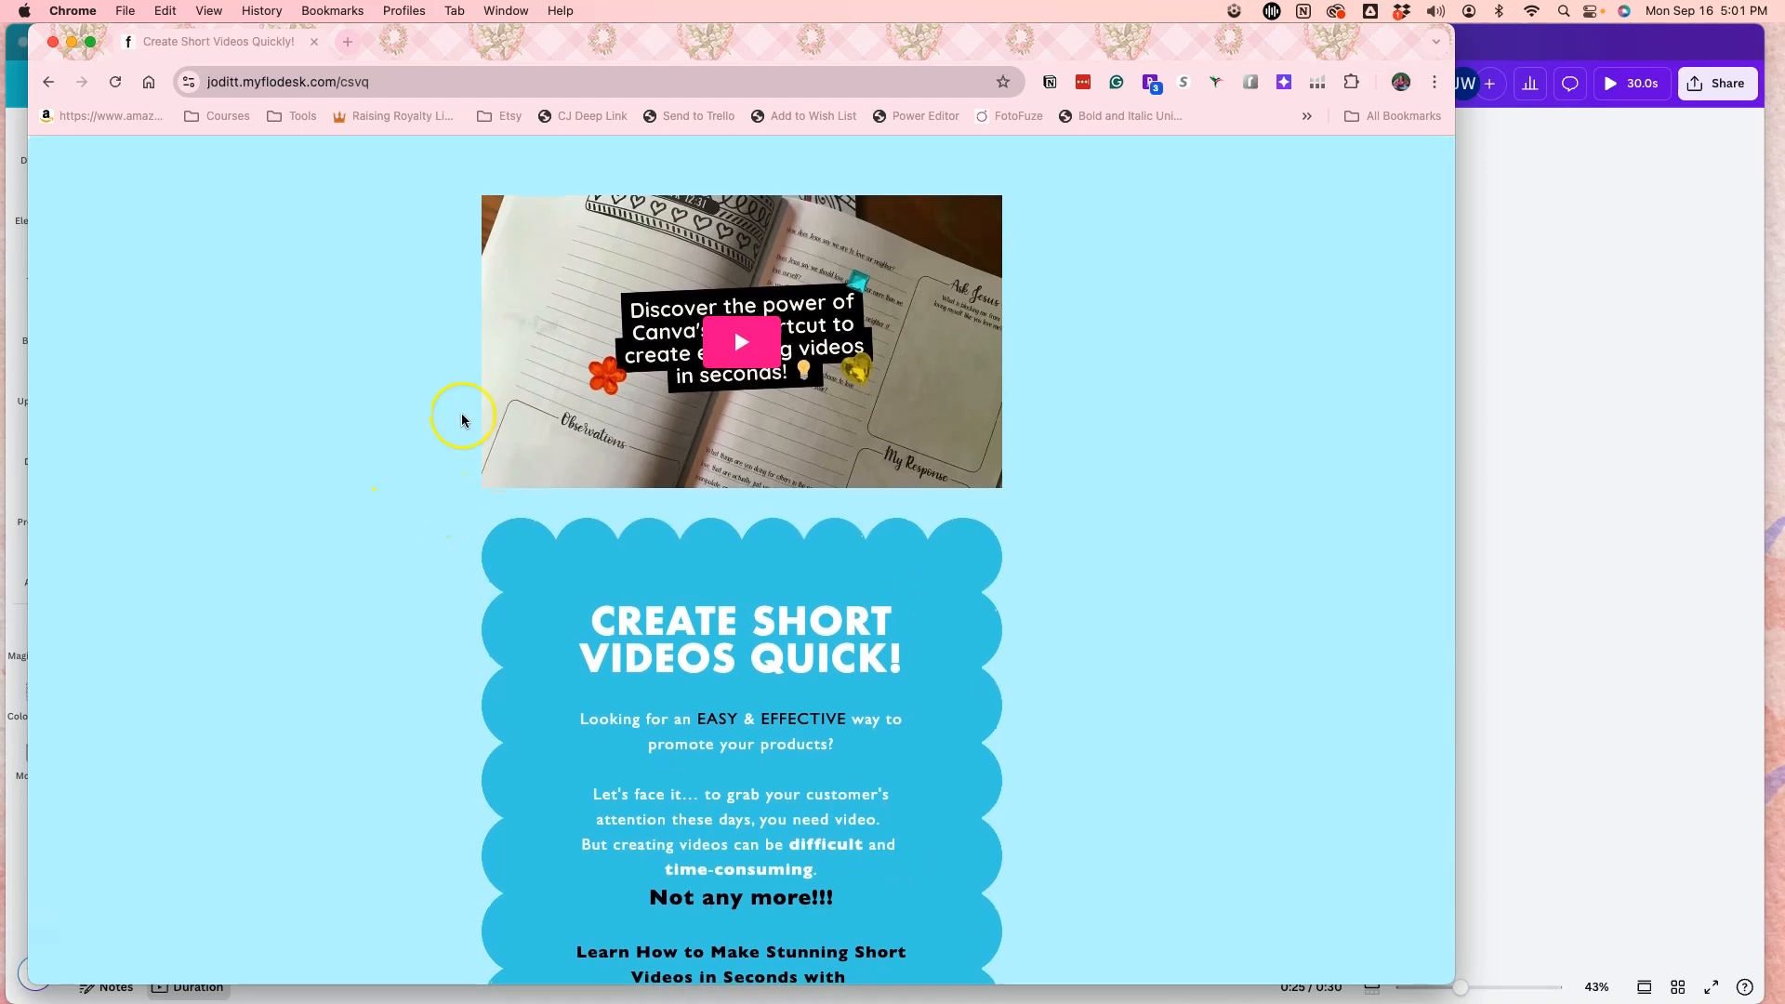